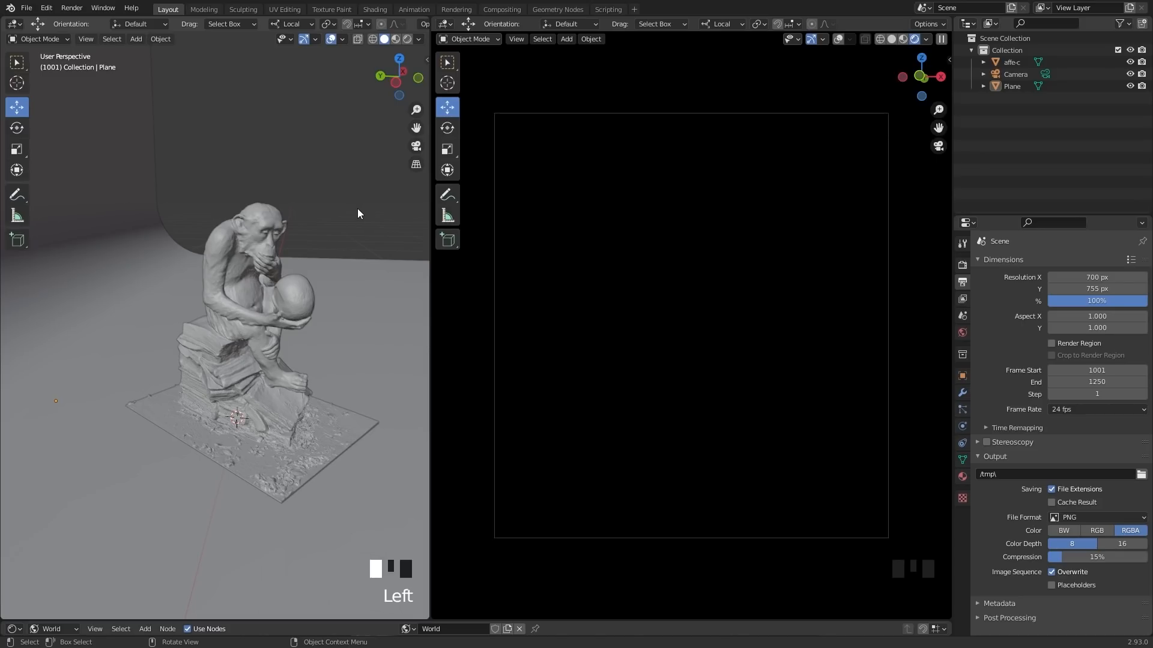
Add a point light to the scene
{"action": "key", "text": "shift+a"}
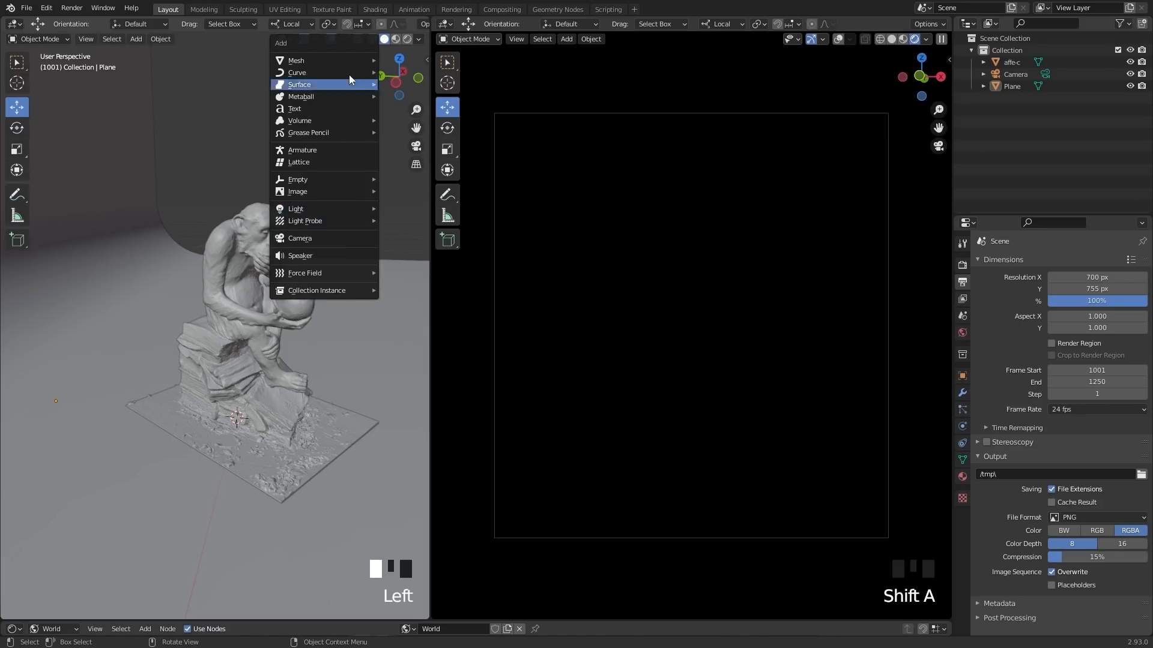
{"action": "mouse_move", "coordinate": [335, 206]}
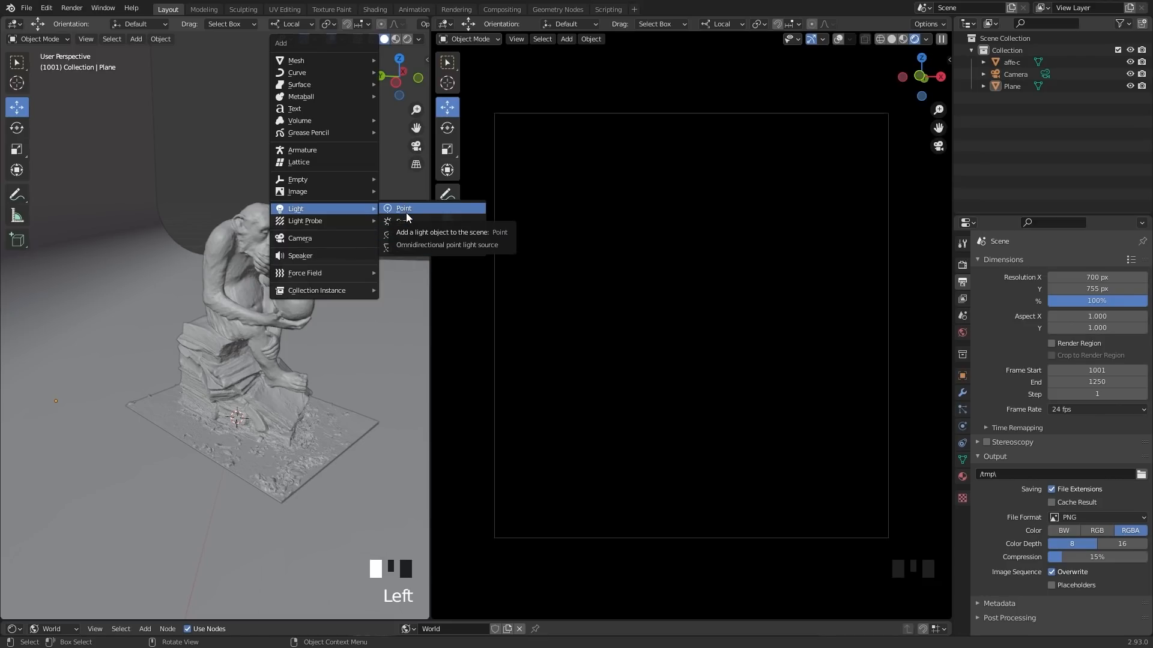
{"action": "left_click", "coordinate": [407, 217]}
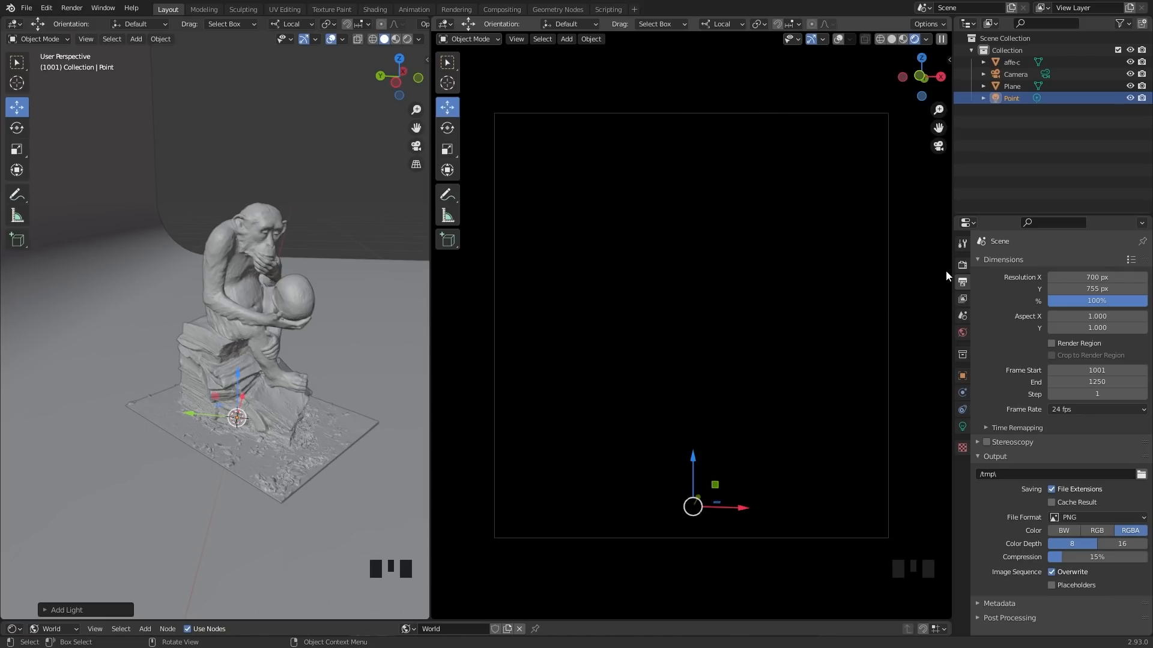
Check the render engine and the compute device in the scene's render settings
{"action": "left_click", "coordinate": [962, 265]}
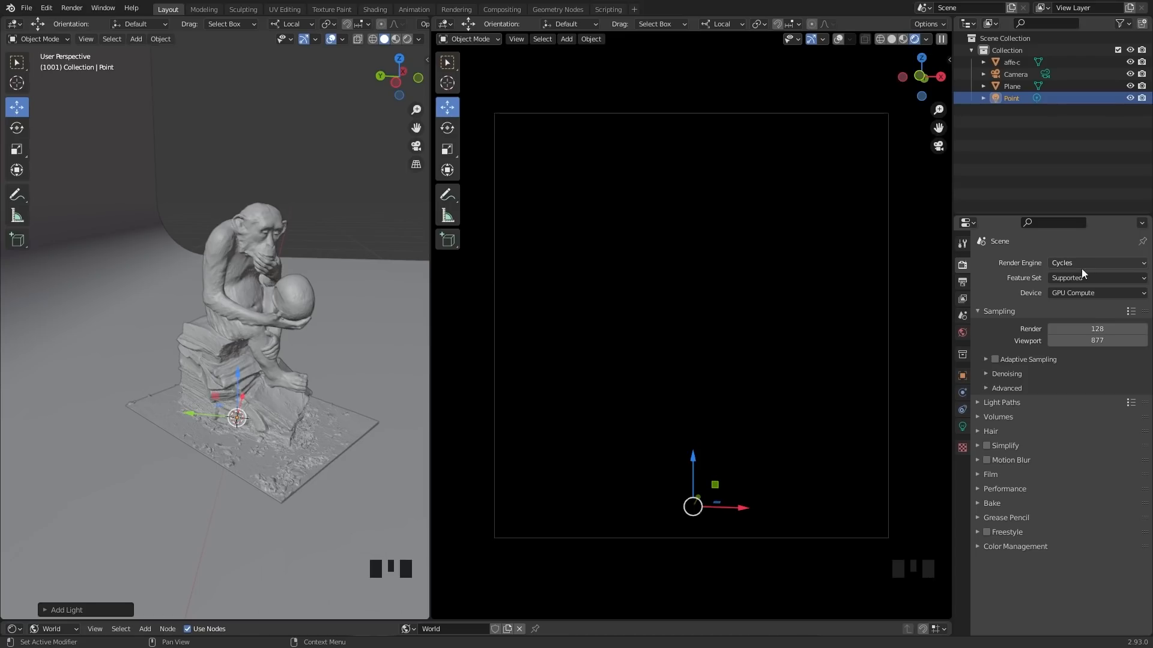
{"action": "left_click", "coordinate": [1072, 293]}
{"action": "left_click", "coordinate": [1072, 293]}
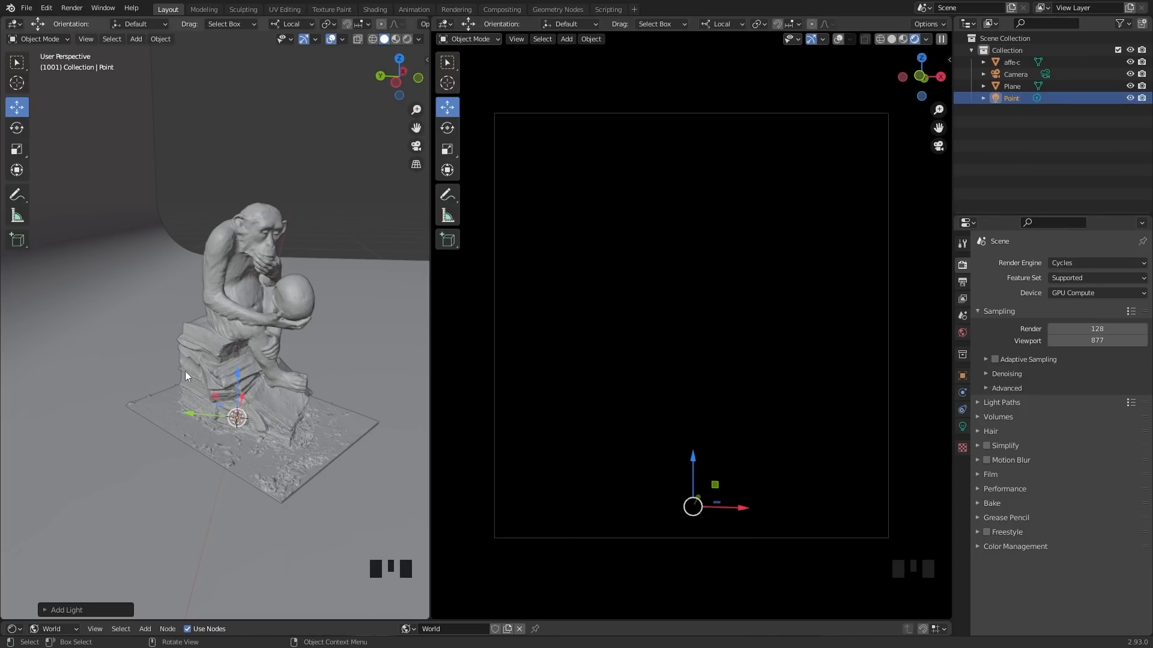
Move the point light up from the statue's base to a position above and in front of the monkey's head
{"action": "middle_click_drag", "start_coordinate": [185, 371], "coordinate": [240, 392]}
{"action": "key", "text": "g"}
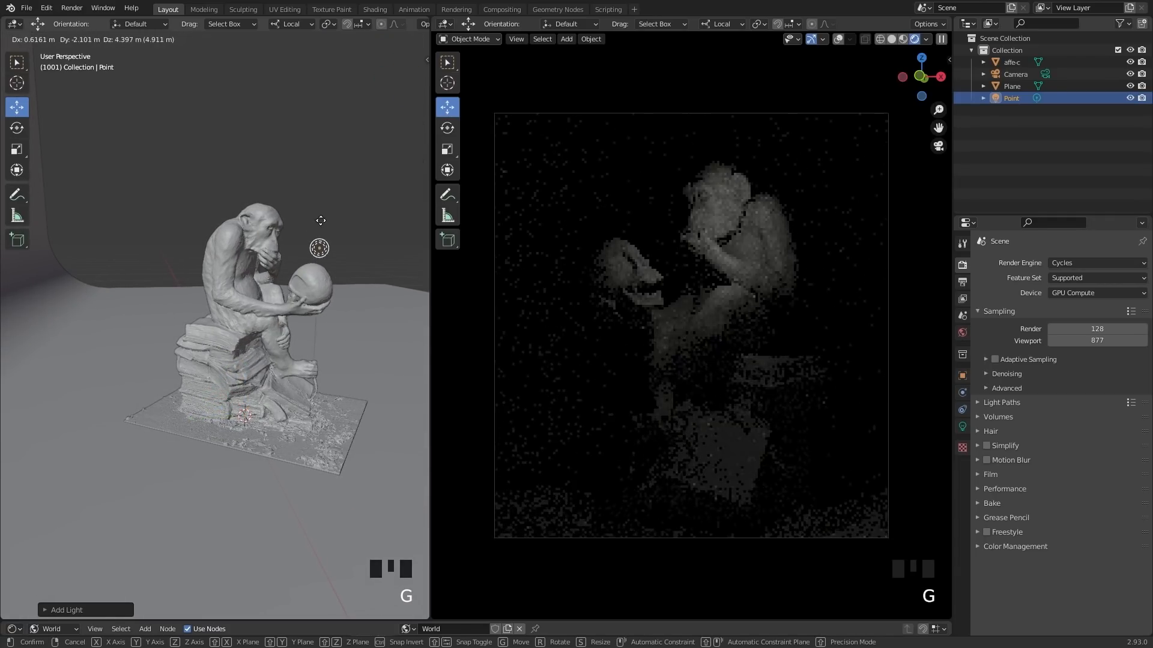
{"action": "left_click", "coordinate": [325, 192]}
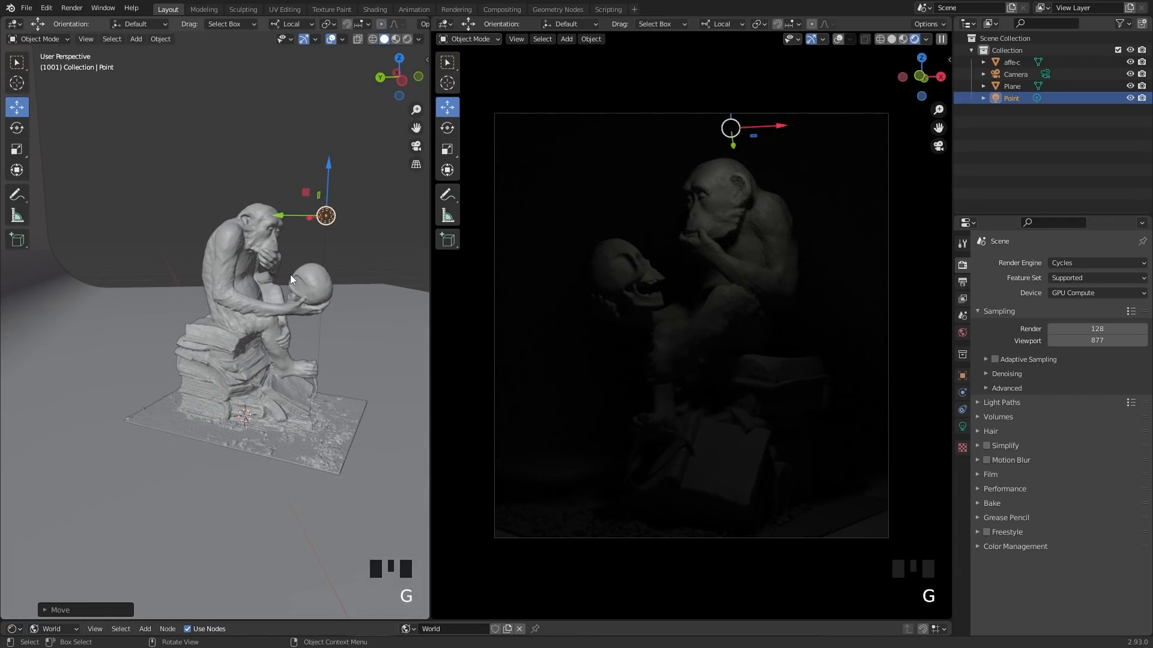
{"action": "middle_click_drag", "start_coordinate": [290, 275], "coordinate": [226, 277]}
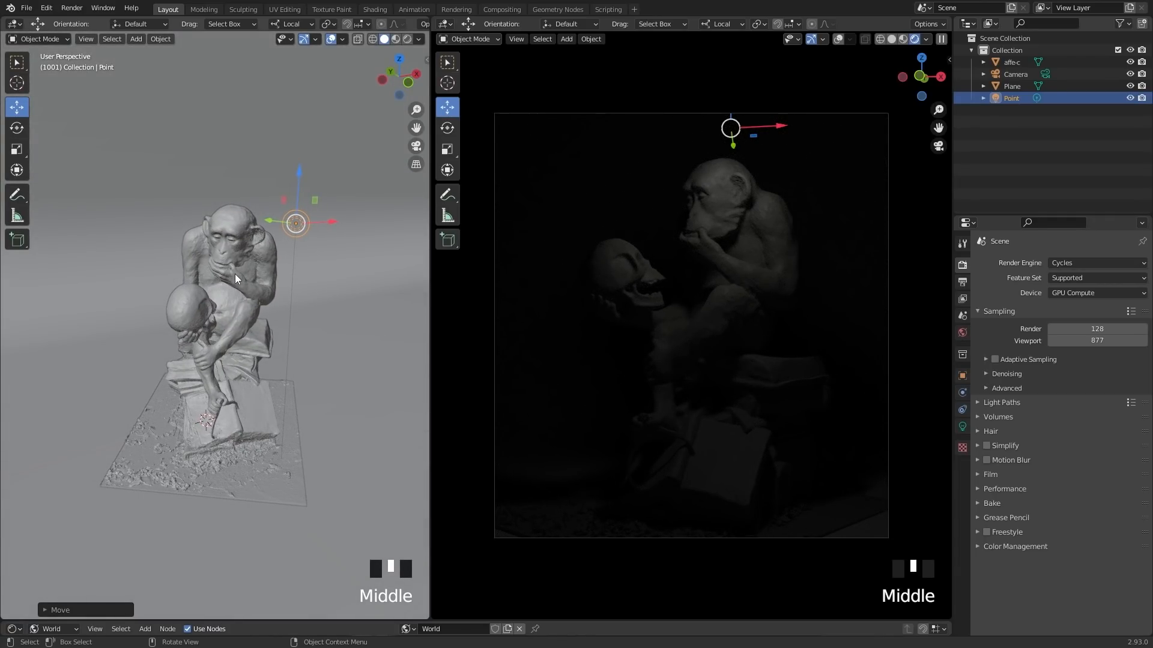
{"action": "scroll", "coordinate": [234, 275], "scroll_direction": "down", "scroll_amount": 2}
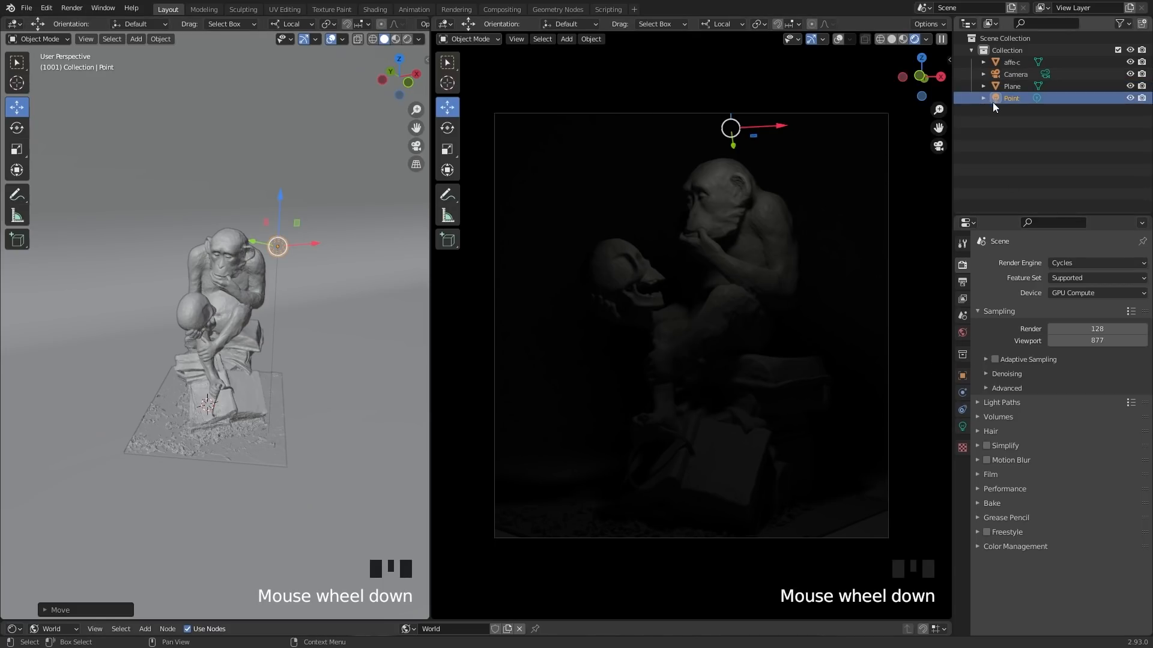
Compare the object data settings of the point light with those of the camera, and return to the light
{"action": "left_click", "coordinate": [963, 427]}
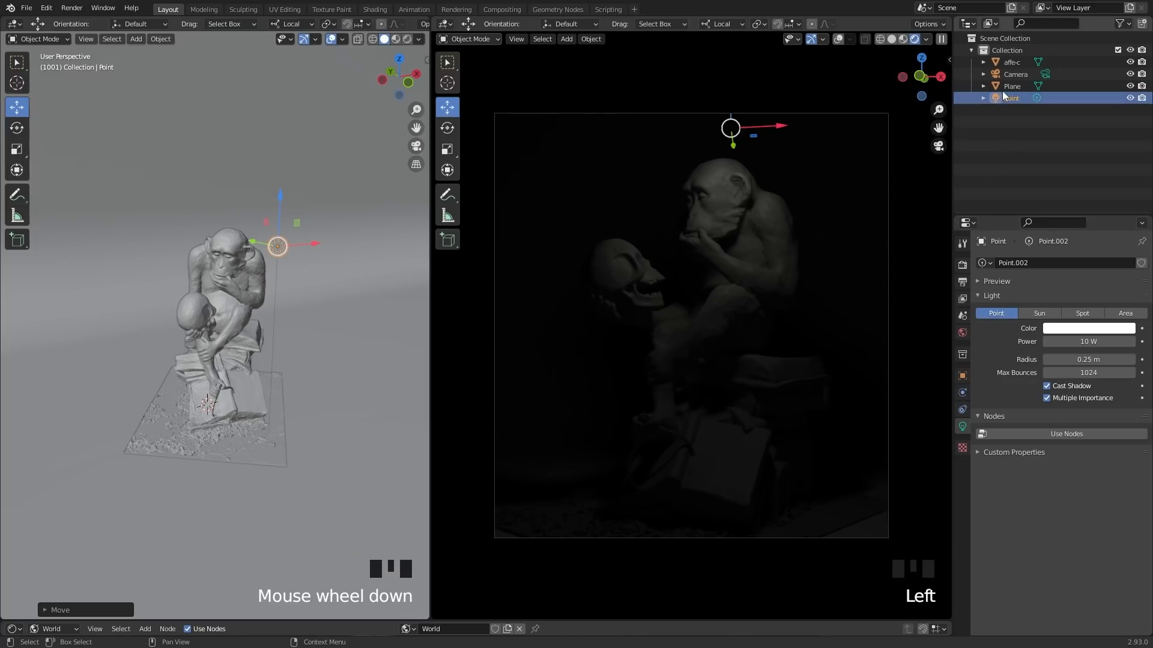
{"action": "left_click", "coordinate": [1016, 73]}
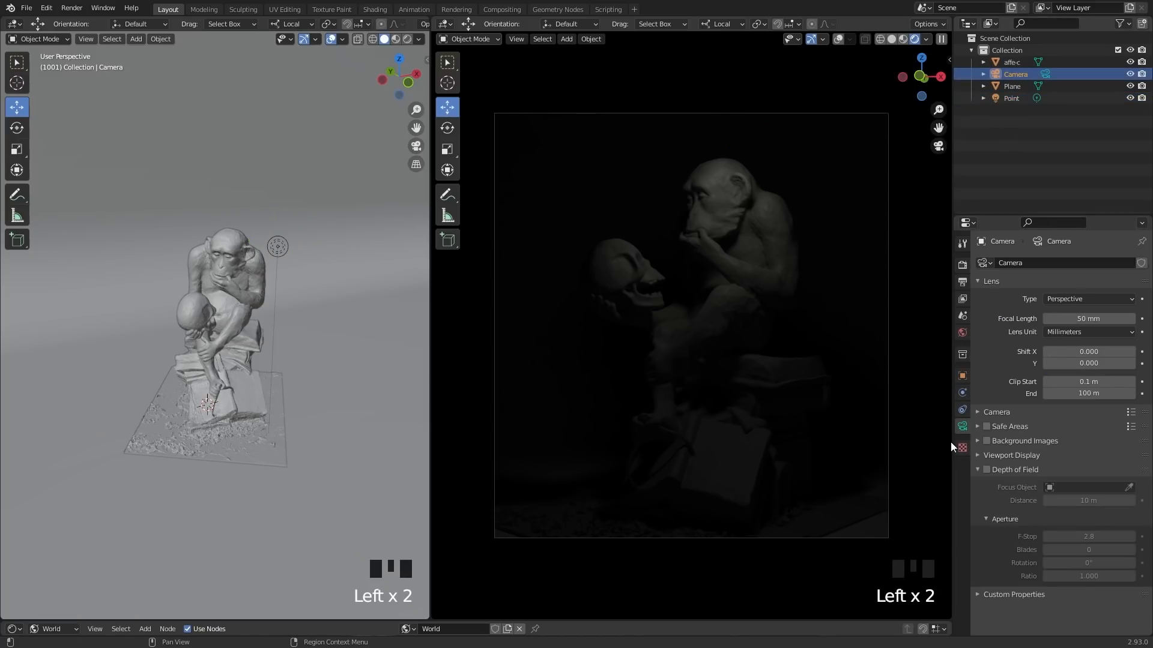
{"action": "left_click", "coordinate": [1014, 101]}
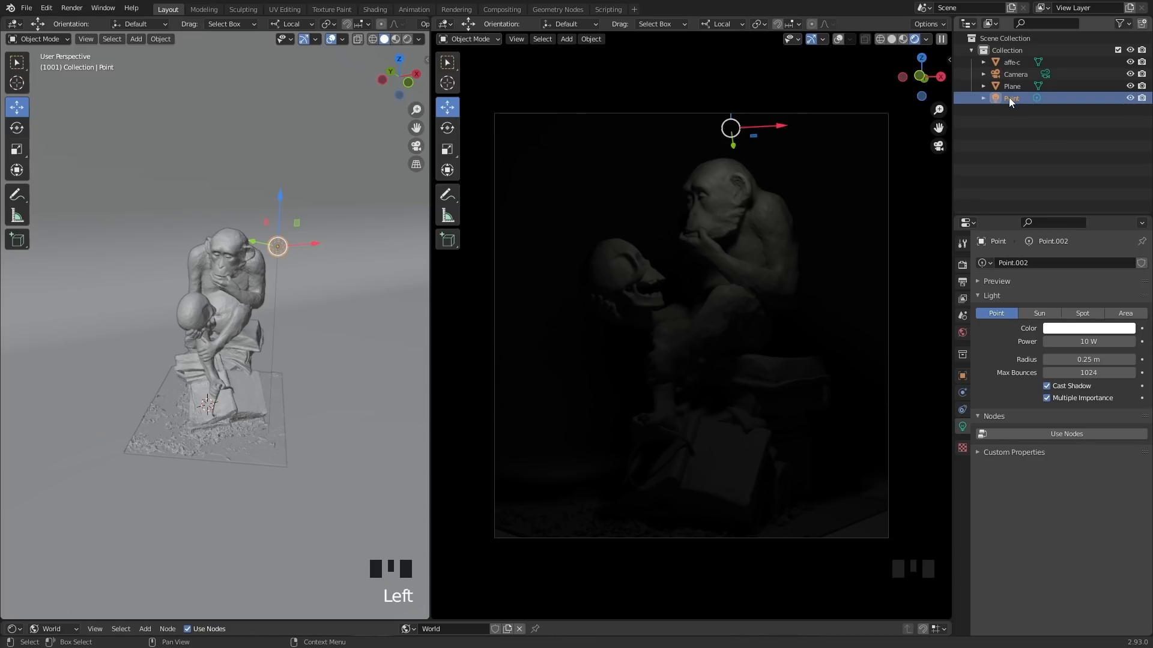
Try the Sun and Spot types on the light and switch it back to Point
{"action": "left_click", "coordinate": [1042, 315]}
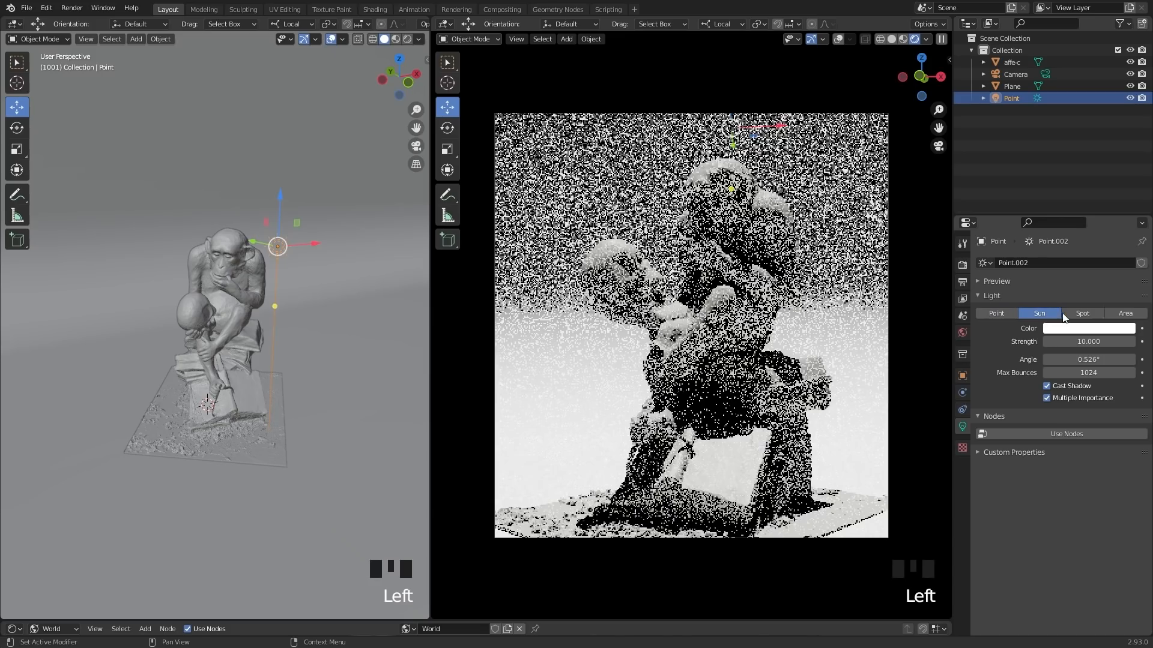
{"action": "left_click", "coordinate": [1077, 315]}
{"action": "left_click", "coordinate": [1025, 314]}
{"action": "left_click", "coordinate": [996, 315]}
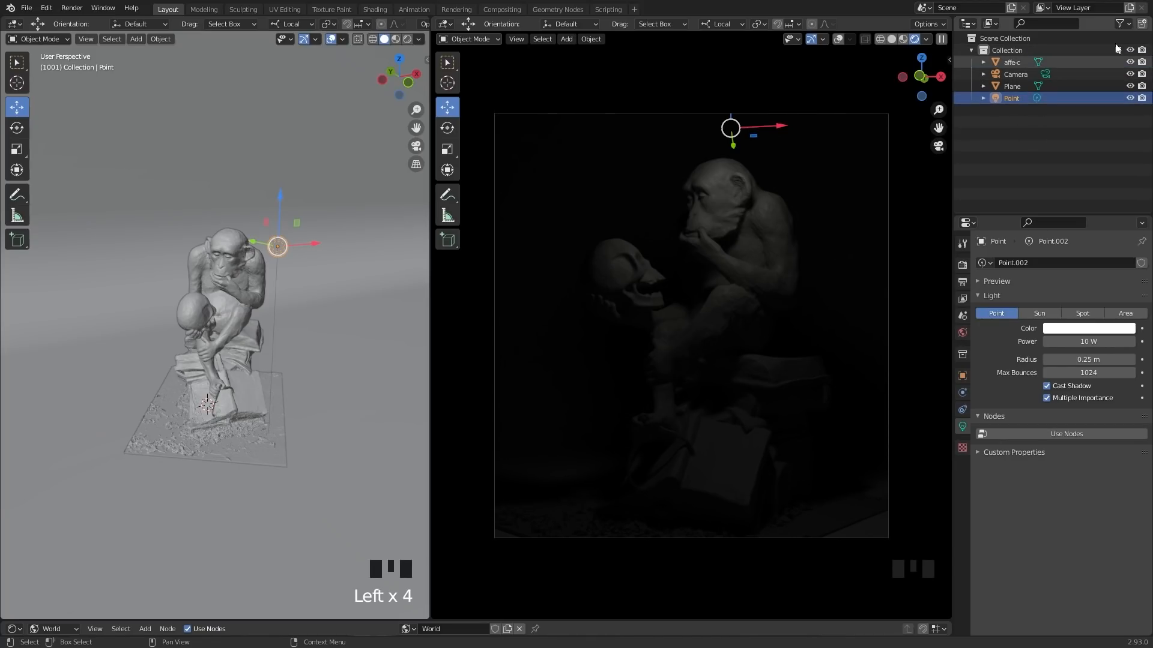
Hide the point light in the viewport with its render visibility left on, and render the current frame
{"action": "left_click", "coordinate": [1119, 23]}
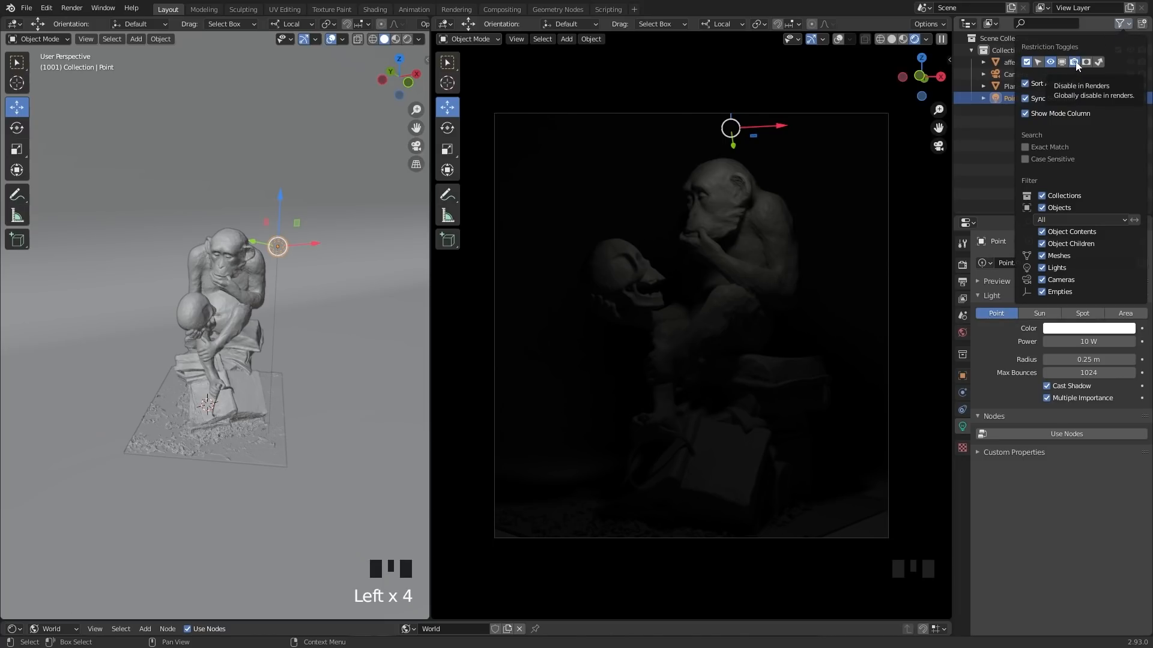
{"action": "left_click", "coordinate": [998, 128]}
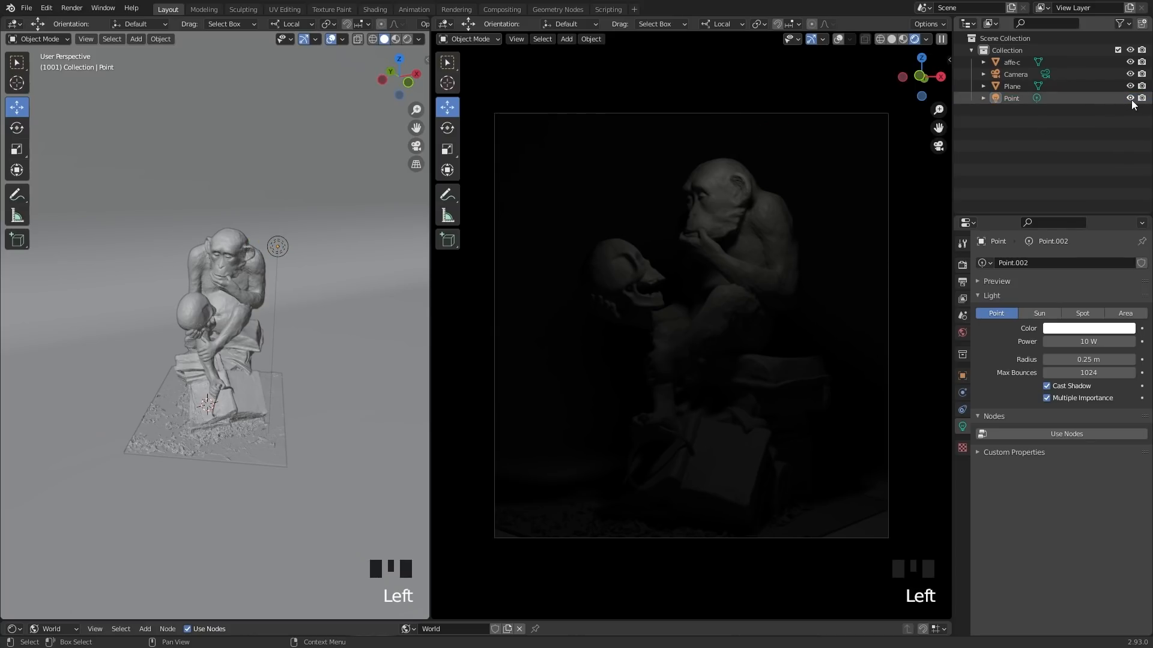
{"action": "left_click", "coordinate": [1131, 100]}
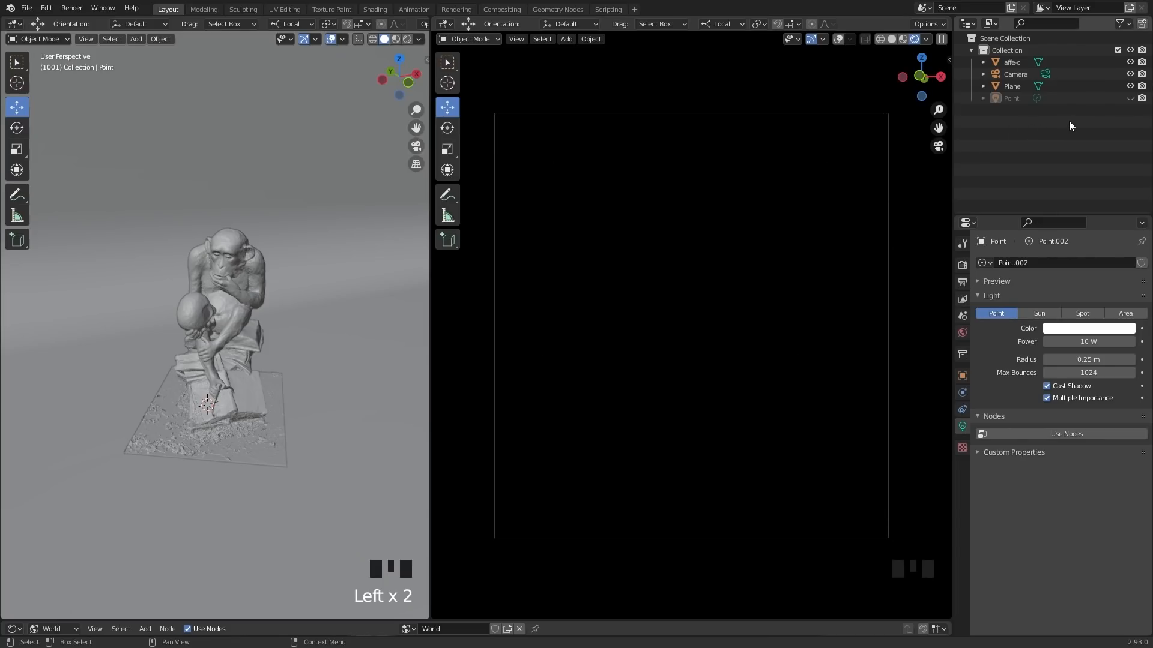
{"action": "left_click", "coordinate": [72, 8]}
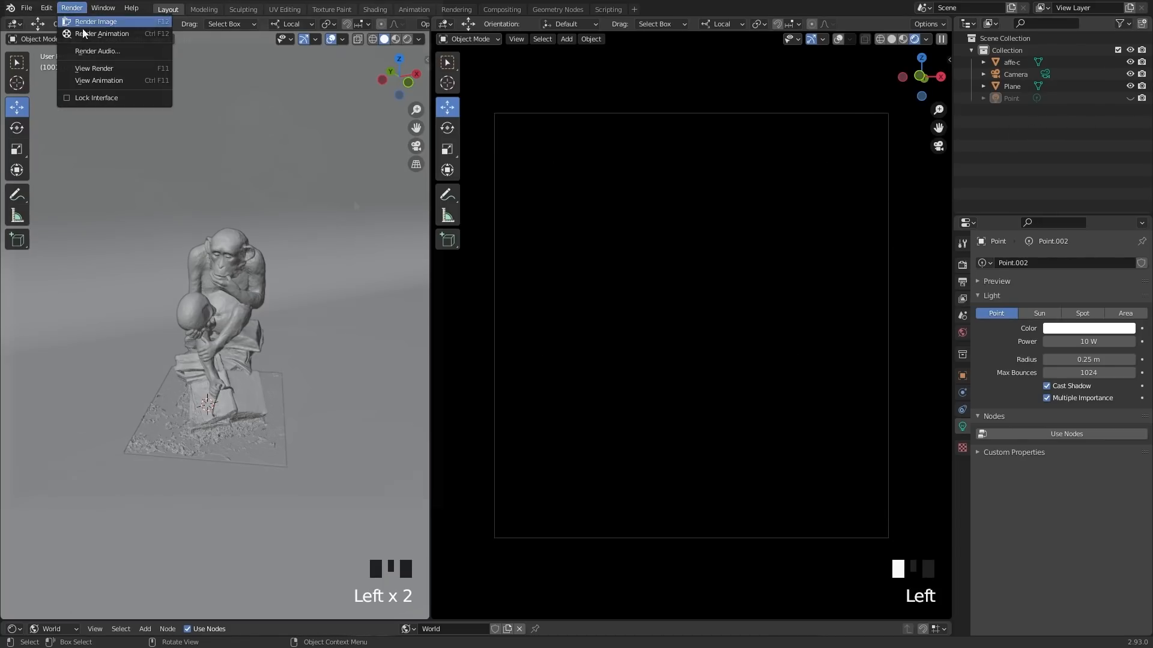
{"action": "left_click", "coordinate": [84, 66]}
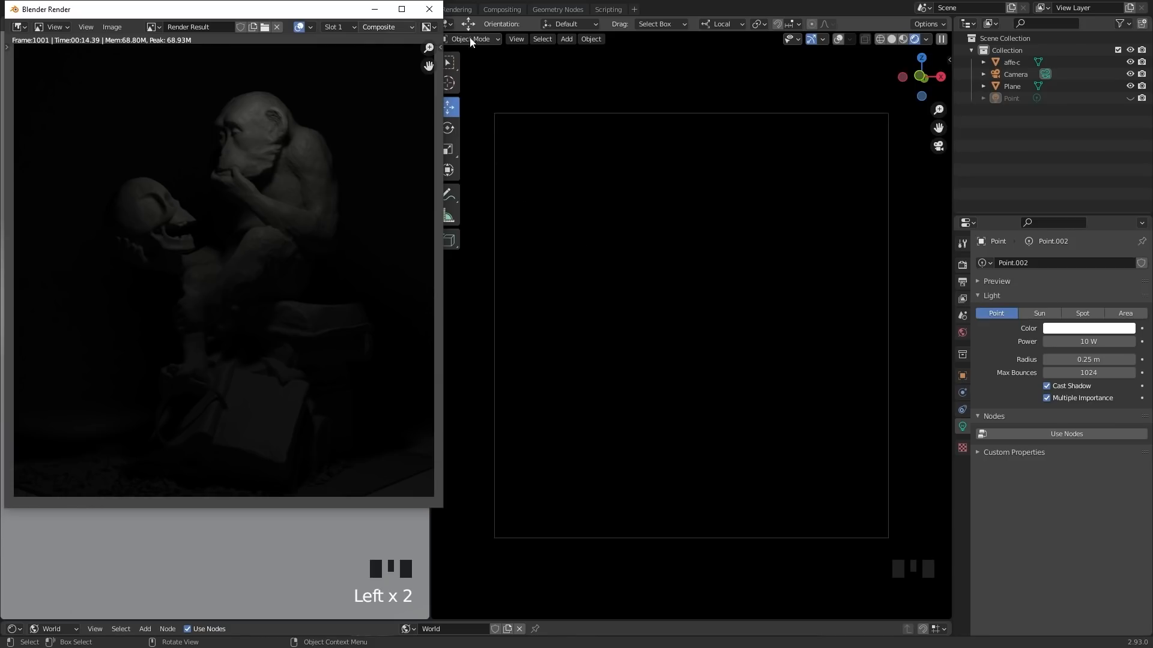
Review the outliner's render visibility toggle and show the point light in the viewport again
{"action": "left_click", "coordinate": [1120, 24]}
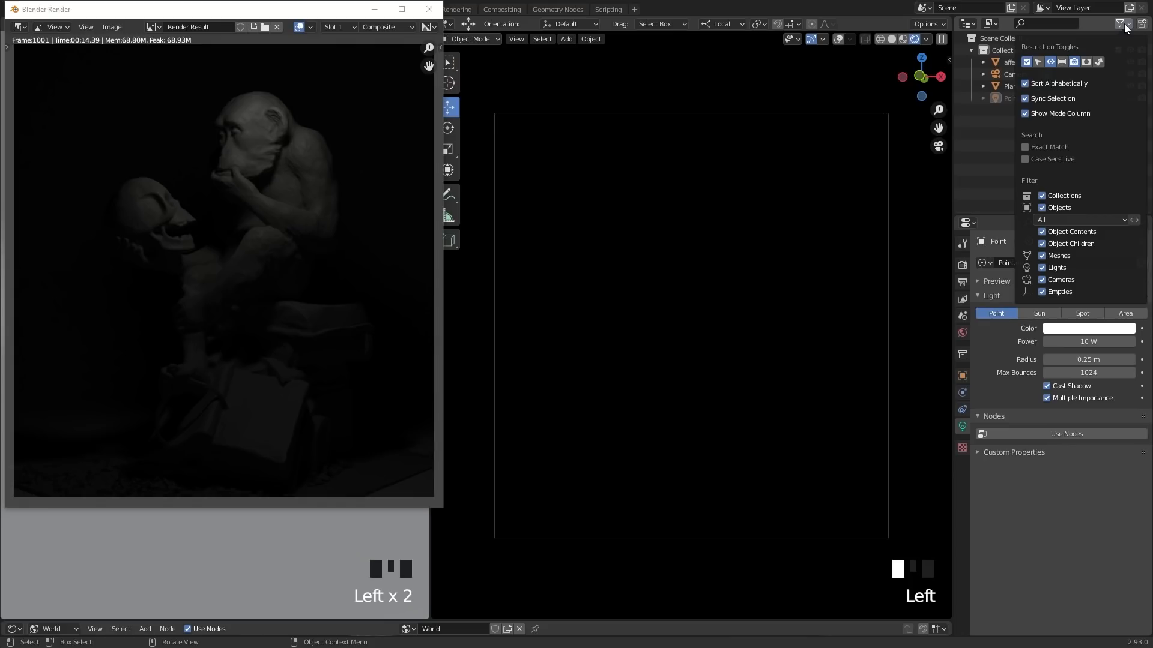
{"action": "left_click", "coordinate": [1075, 63]}
{"action": "left_click", "coordinate": [1142, 99]}
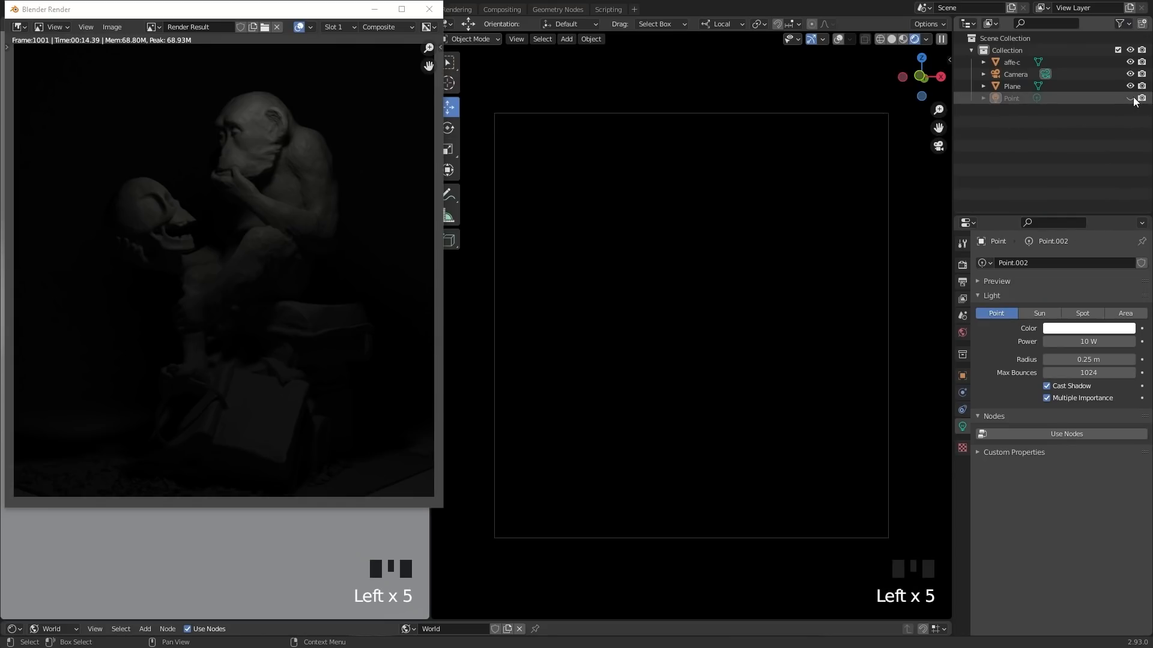
{"action": "left_click", "coordinate": [1142, 99]}
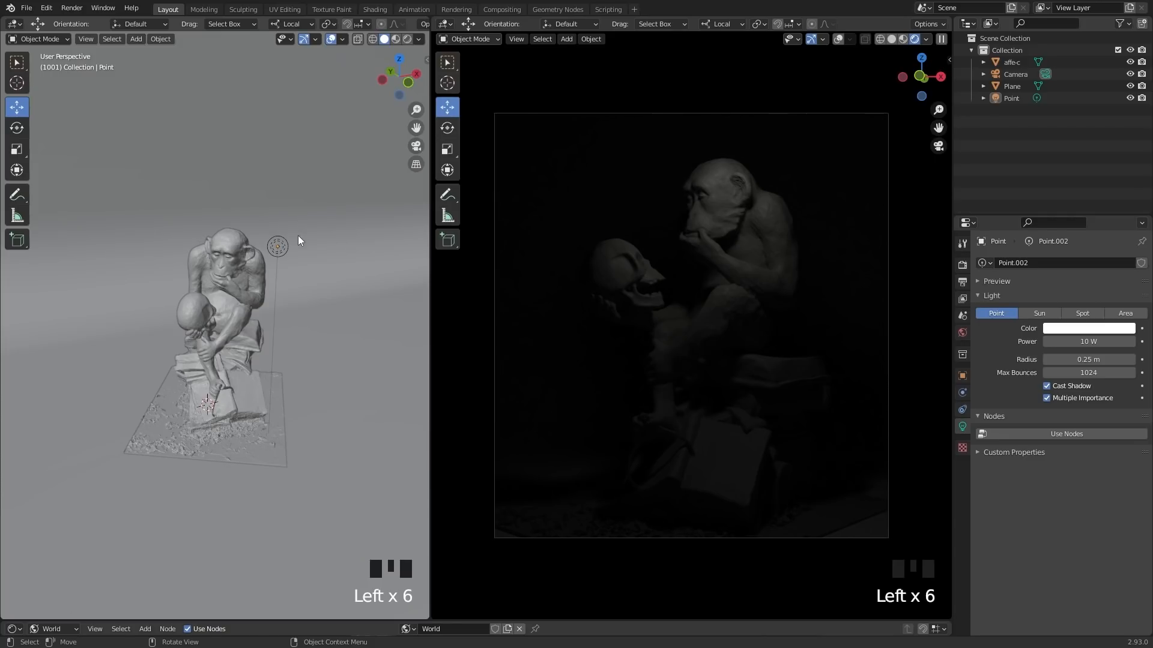
Select the point light beside the monkey's head in the viewport
{"action": "left_click", "coordinate": [277, 247]}
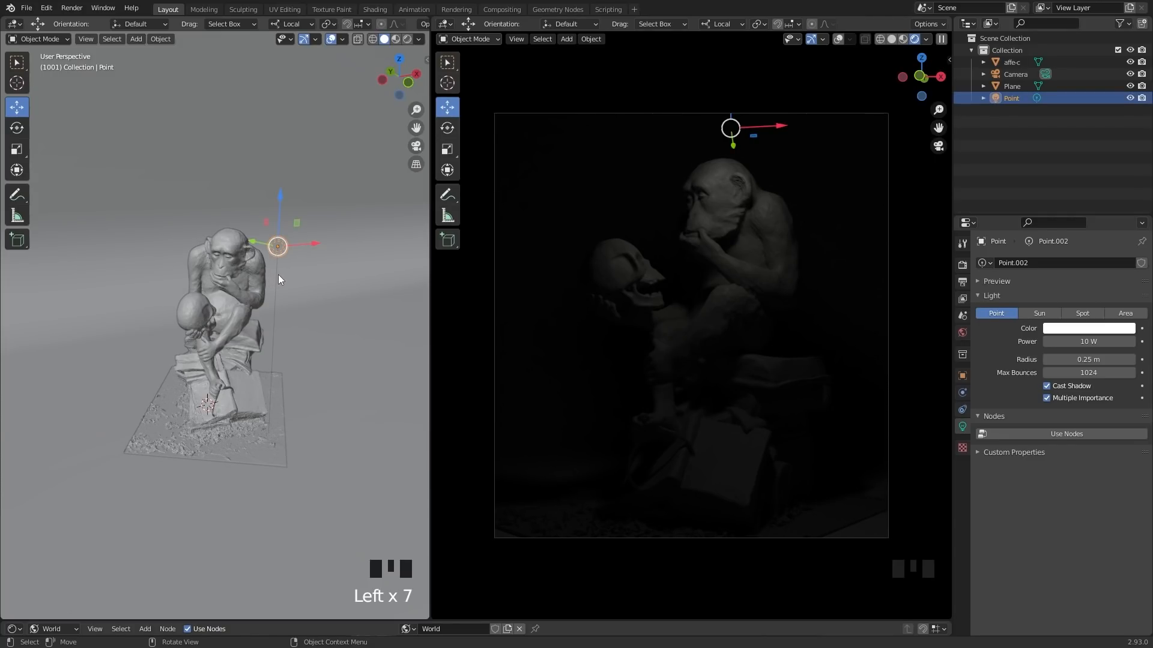
{"action": "middle_click_drag", "start_coordinate": [279, 275], "coordinate": [348, 232]}
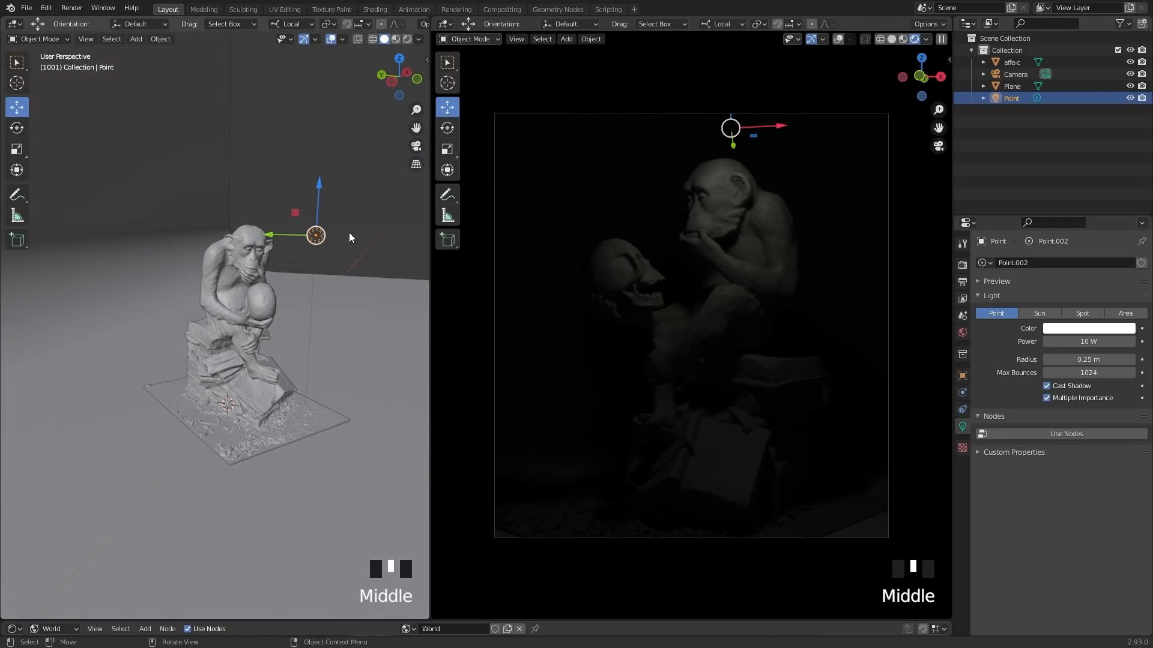
{"action": "scroll", "coordinate": [351, 238], "scroll_direction": "up", "scroll_amount": 2}
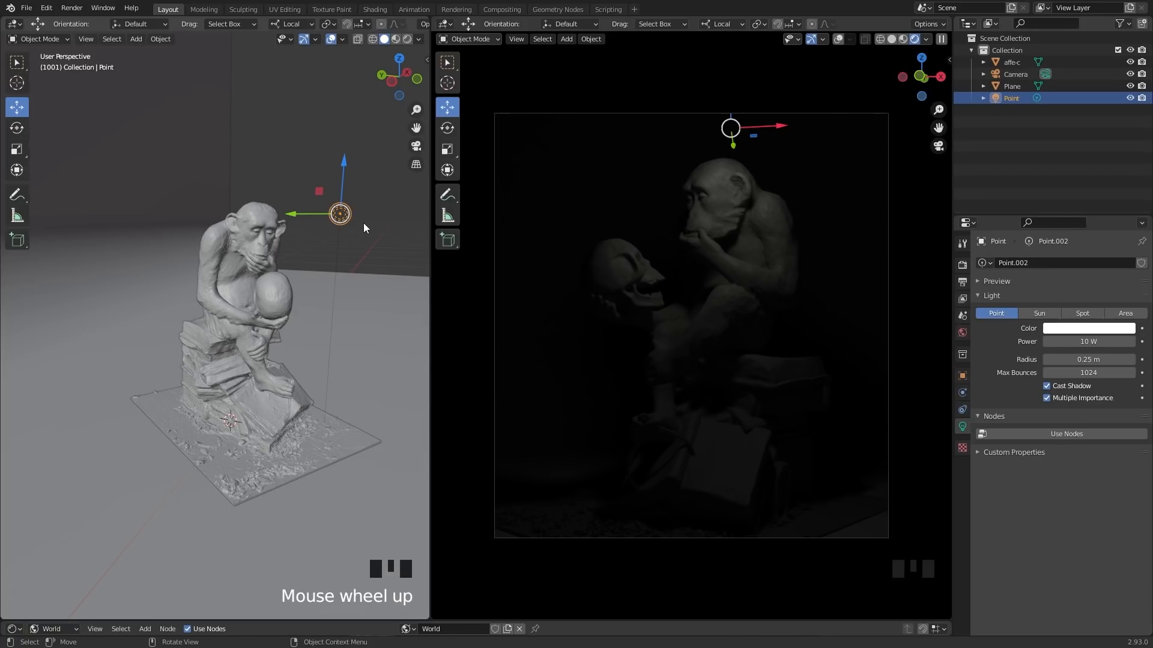
{"action": "middle_click_drag", "start_coordinate": [365, 222], "coordinate": [350, 235], "text": "shift"}
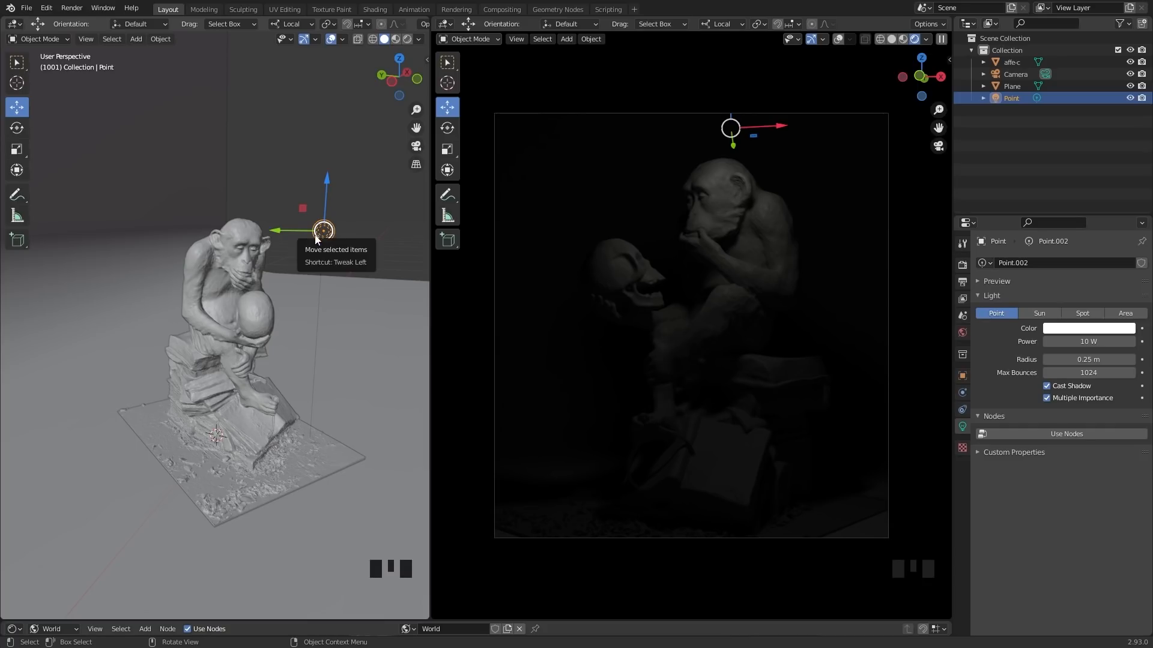
{"action": "middle_click_drag", "start_coordinate": [320, 254], "coordinate": [290, 252]}
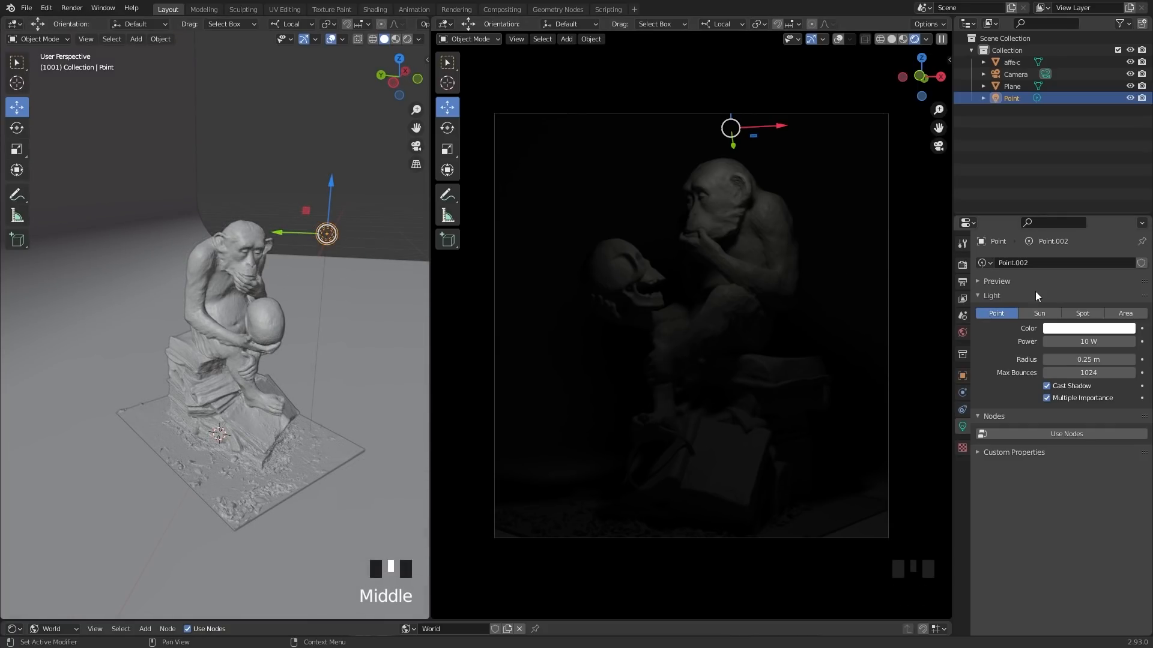
Try a slight tint on the point light, reset its saturation to 0, and look through the RGB, Hex and HSV colour modes
{"action": "left_click", "coordinate": [1056, 330]}
{"action": "mouse_move", "coordinate": [1073, 210]}
{"action": "left_mouse_down"}
{"action": "mouse_move", "coordinate": [1080, 201]}
{"action": "mouse_move", "coordinate": [1073, 212]}
{"action": "left_mouse_up"}
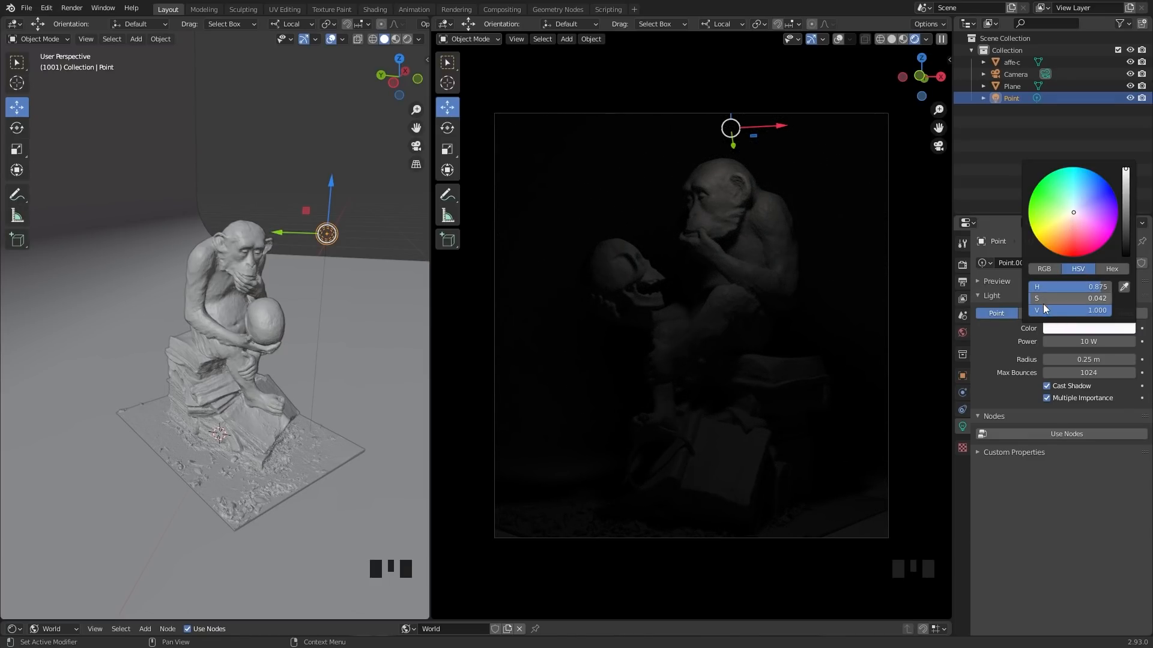
{"action": "mouse_move", "coordinate": [1052, 297]}
{"action": "left_mouse_down"}
{"action": "mouse_move", "coordinate": [1075, 298]}
{"action": "mouse_move", "coordinate": [1063, 287]}
{"action": "mouse_move", "coordinate": [1039, 297]}
{"action": "left_mouse_up"}
{"action": "left_click", "coordinate": [1046, 268]}
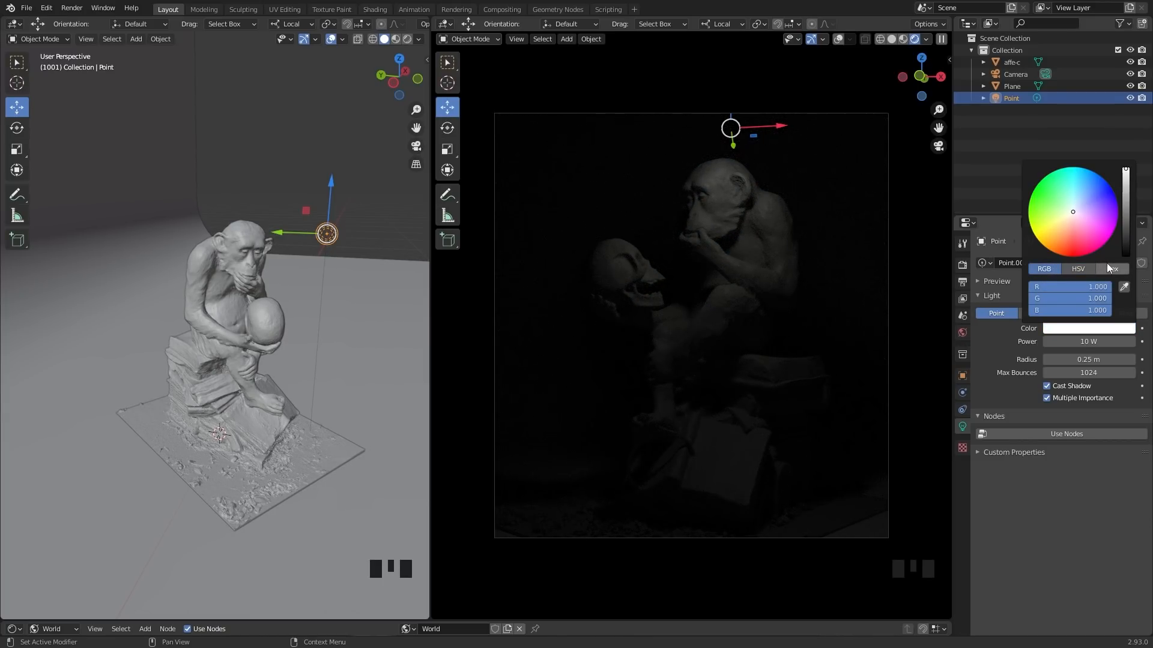
{"action": "left_click", "coordinate": [1108, 268]}
{"action": "left_click", "coordinate": [1086, 269]}
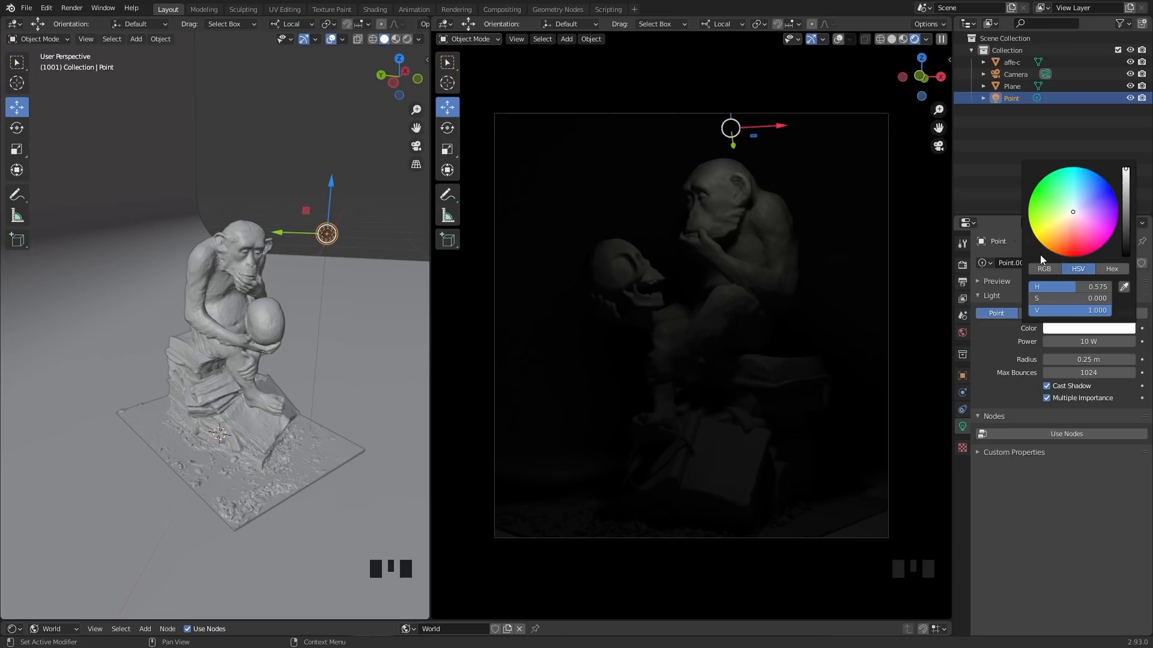
Sample a colour for the point light from the viewport with the eyedropper and lighten it to a pale yellowish white
{"action": "left_click", "coordinate": [1124, 287]}
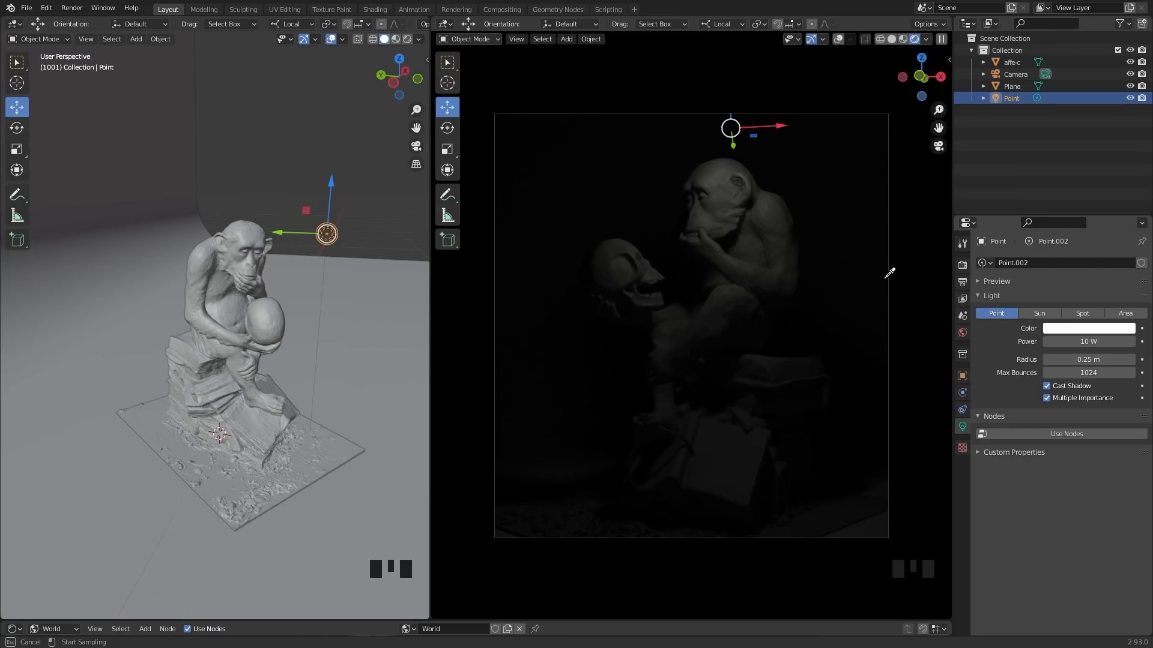
{"action": "left_click", "coordinate": [336, 228]}
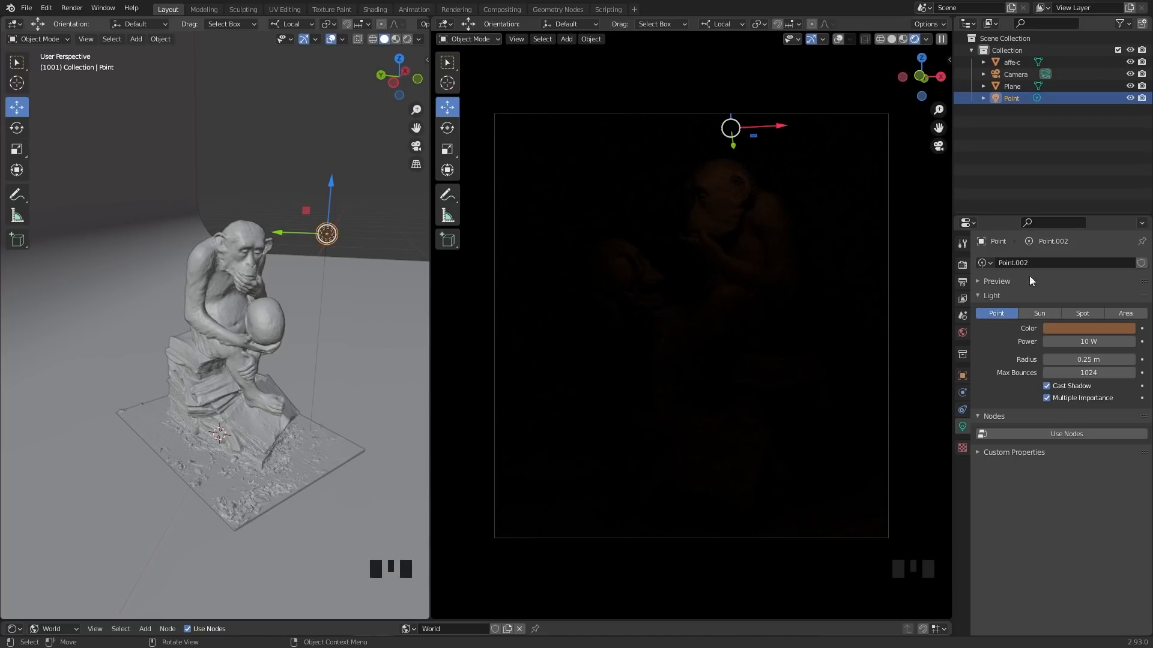
{"action": "left_click", "coordinate": [1065, 329]}
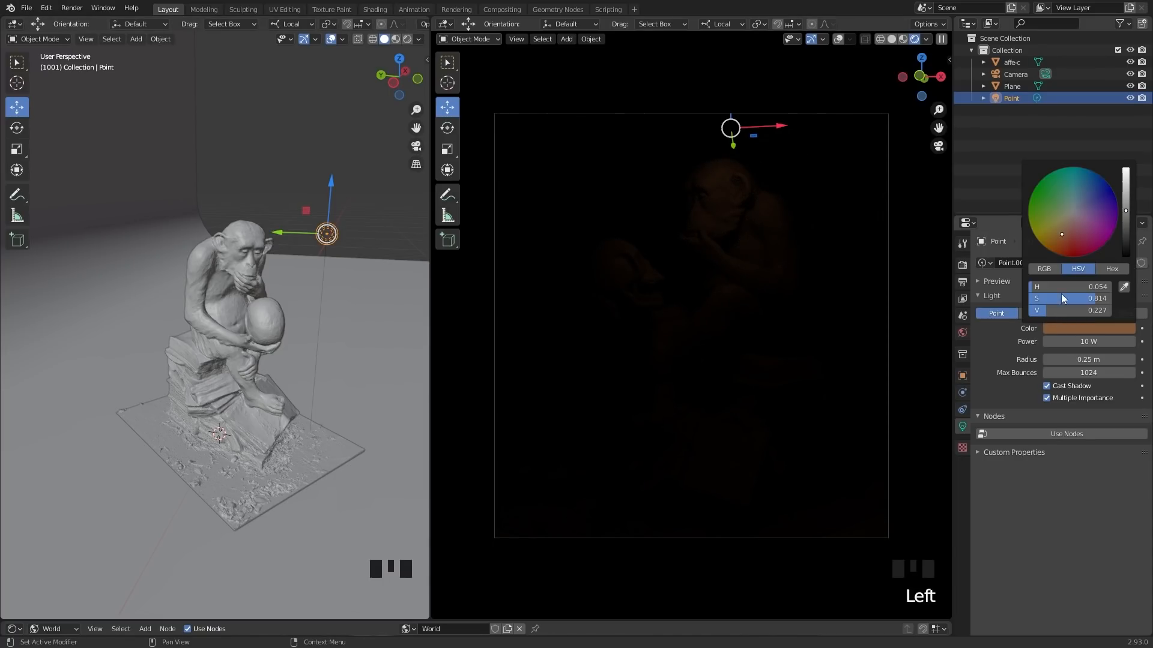
{"action": "left_click", "coordinate": [1062, 328]}
{"action": "left_click_drag", "start_coordinate": [1075, 297], "coordinate": [1117, 308]}
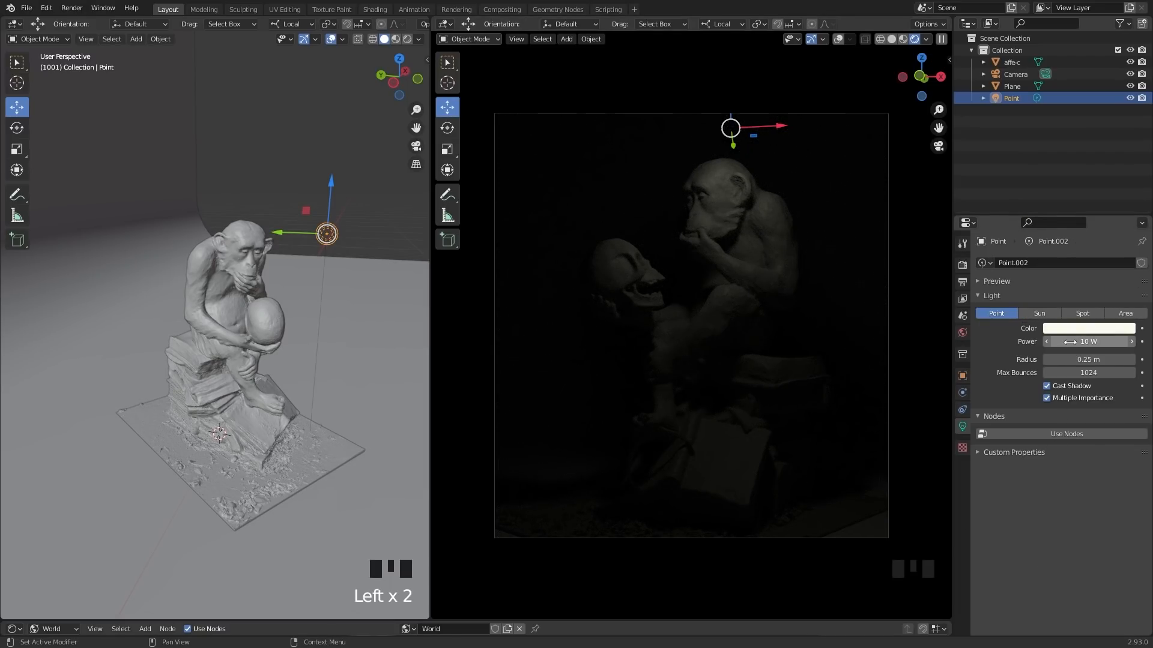
Raise the point light's power to 62.3 W
{"action": "left_click", "coordinate": [1107, 342]}
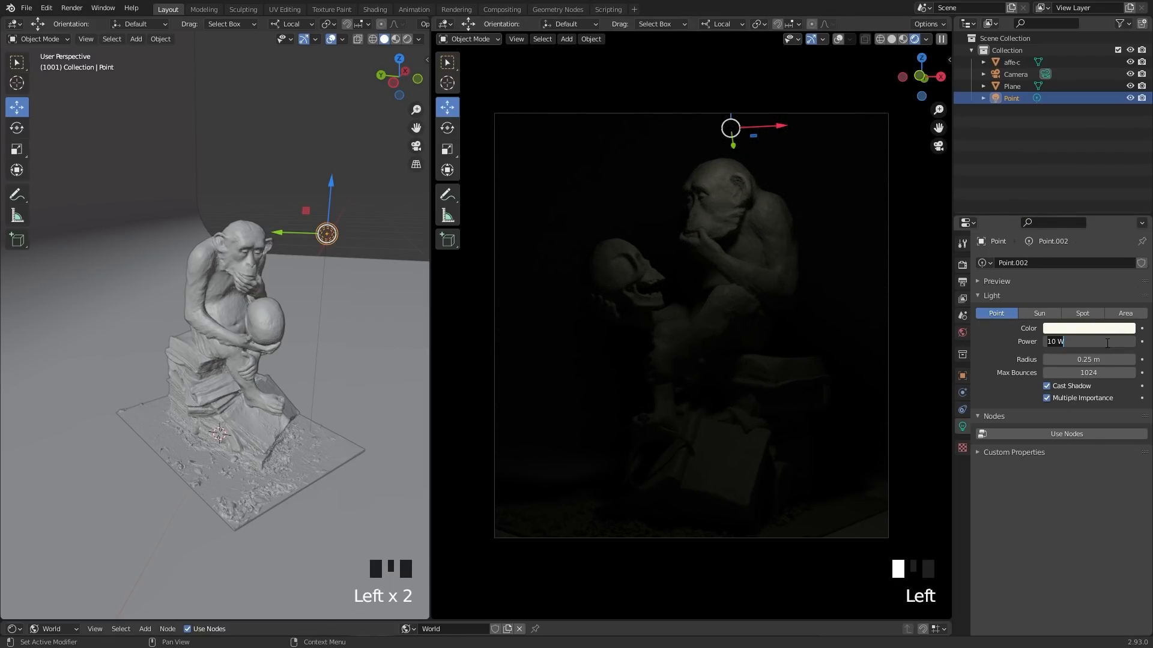
{"action": "key", "text": "Return"}
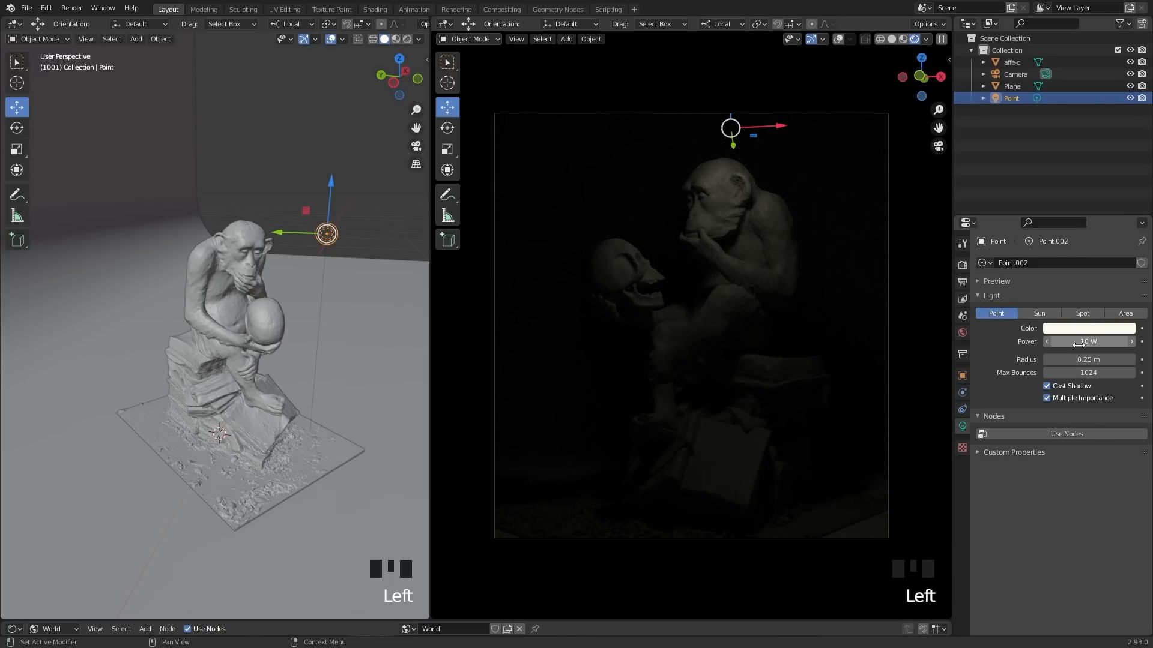
{"action": "mouse_move", "coordinate": [1089, 342]}
{"action": "left_mouse_down"}
{"action": "mouse_move", "coordinate": [1123, 341]}
{"action": "mouse_move", "coordinate": [1111, 342]}
{"action": "left_mouse_up"}
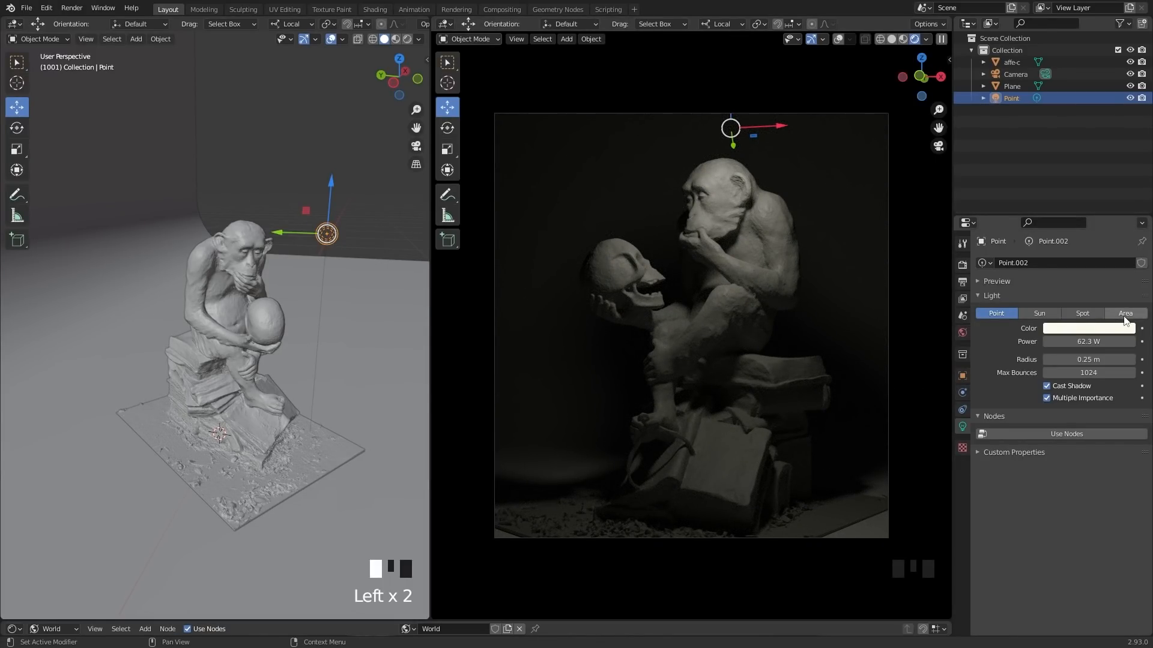
Try doubling the light's power to 124.6 W with the expression *2, and halve it back to 62.3 W with /2
{"action": "left_click", "coordinate": [1114, 341]}
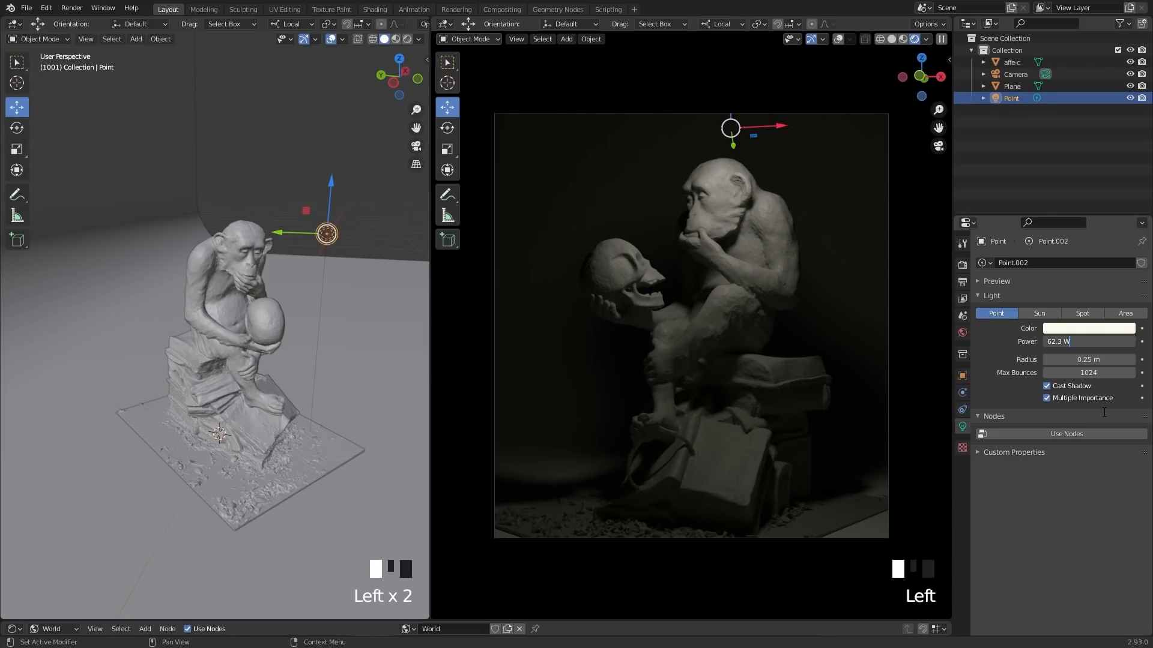
{"action": "type", "text": "*2"}
{"action": "key", "text": "Return"}
{"action": "left_click", "coordinate": [1110, 342]}
{"action": "key", "text": "Left"}
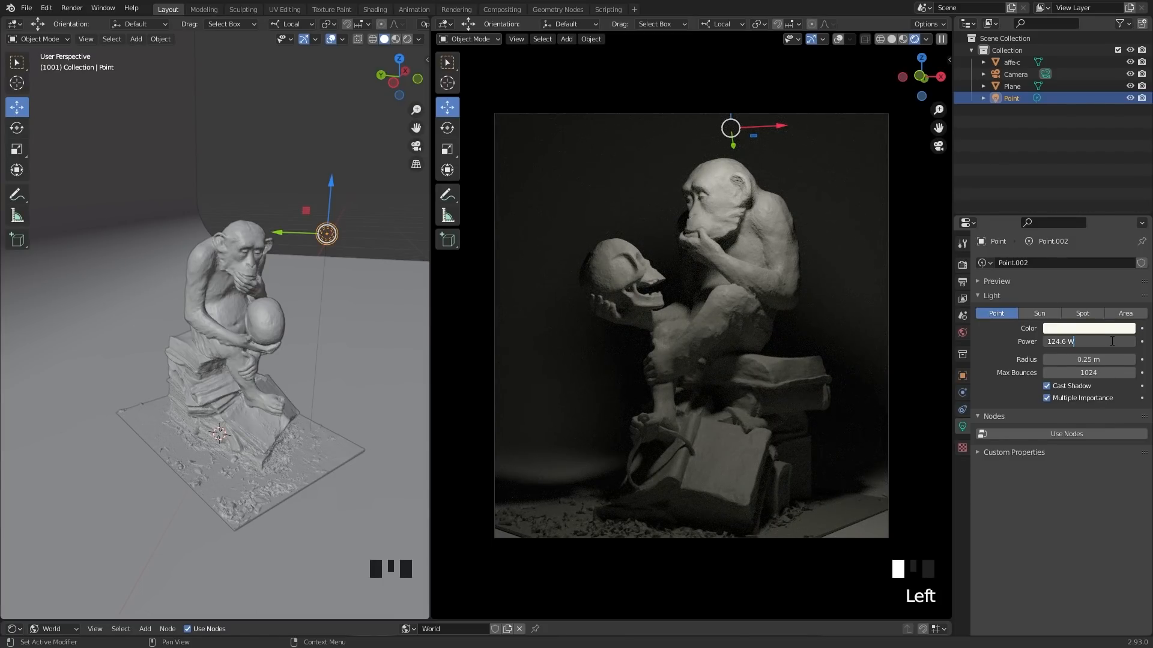
{"action": "type", "text": "/2"}
{"action": "key", "text": "Return"}
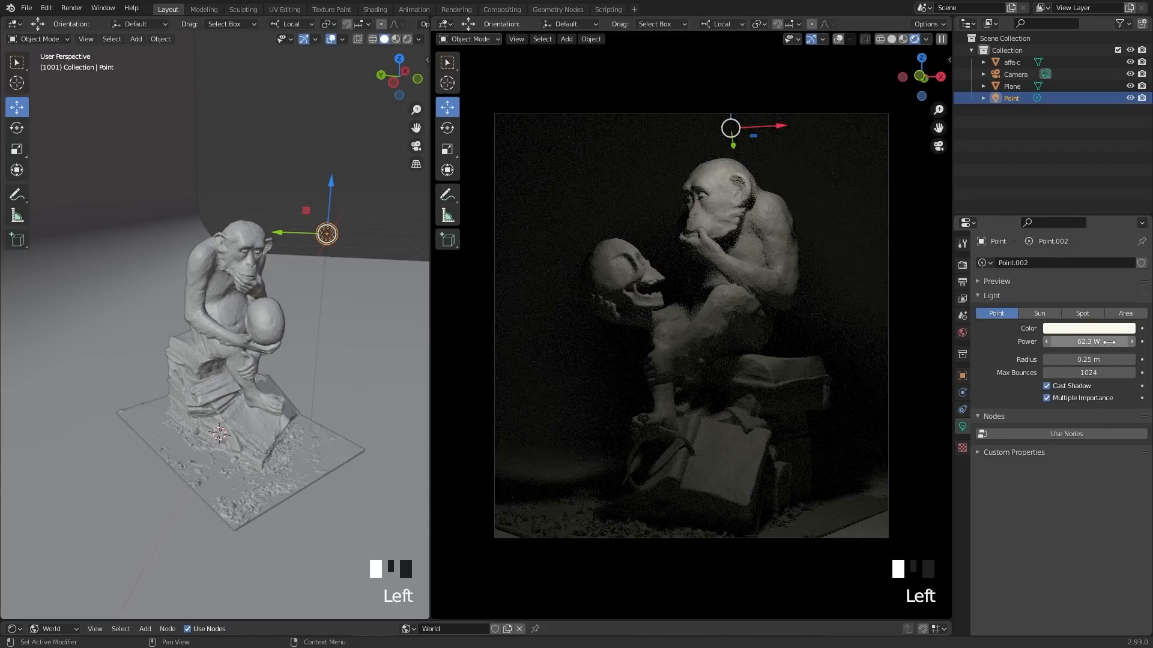
Halve the light's power twice with the expression /2, to 31.15 W and 15.575 W
{"action": "left_click", "coordinate": [1111, 342]}
{"action": "key", "text": "Left"}
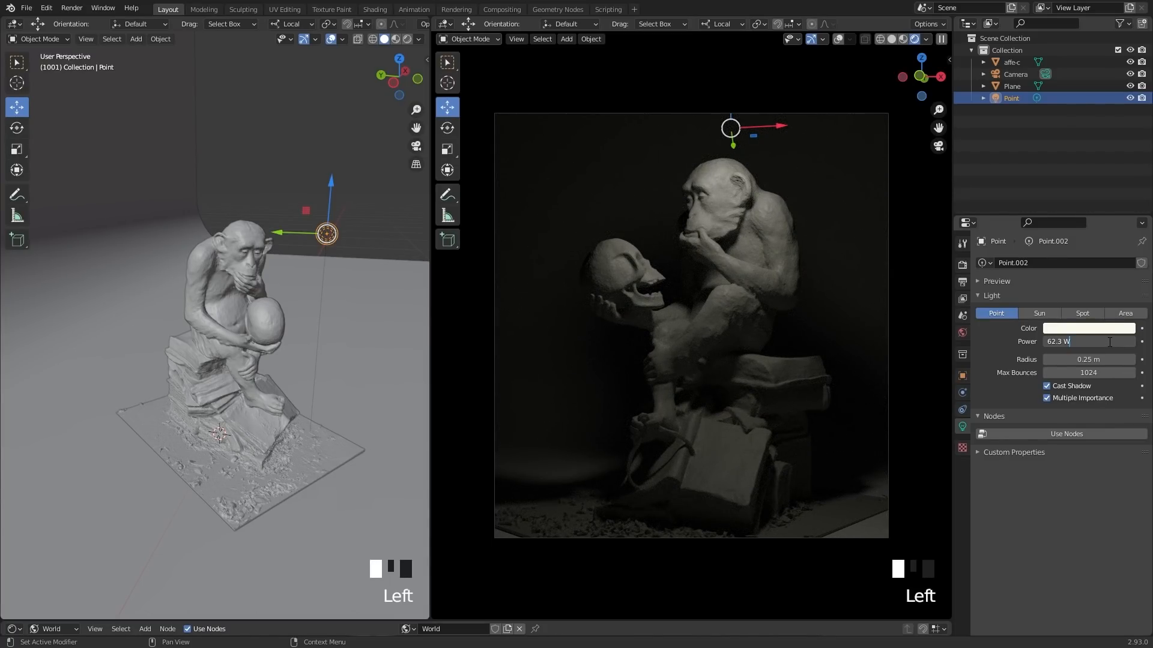
{"action": "type", "text": "/2"}
{"action": "key", "text": "Return"}
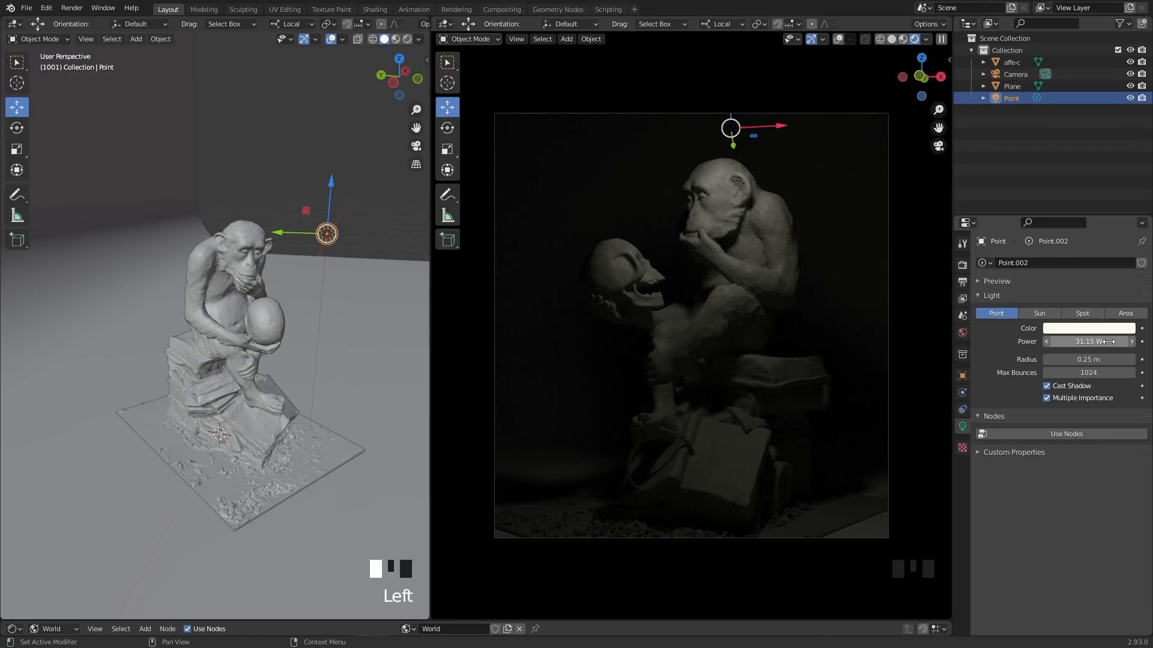
{"action": "left_click", "coordinate": [1109, 342]}
{"action": "key", "text": "Left"}
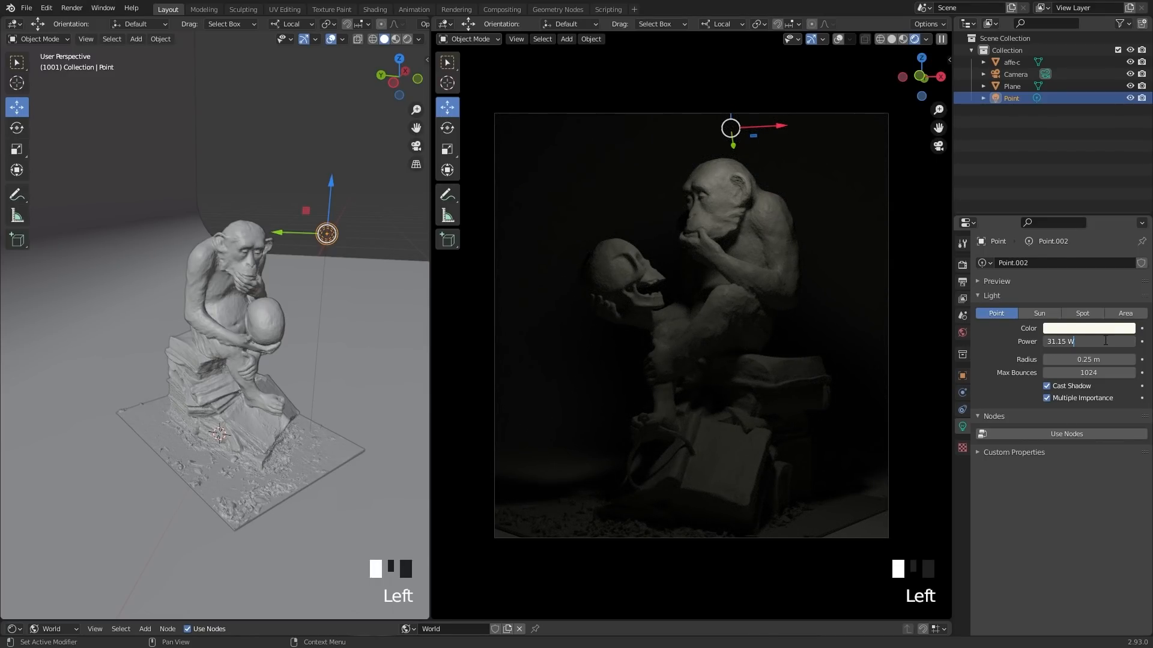
{"action": "type", "text": "/2"}
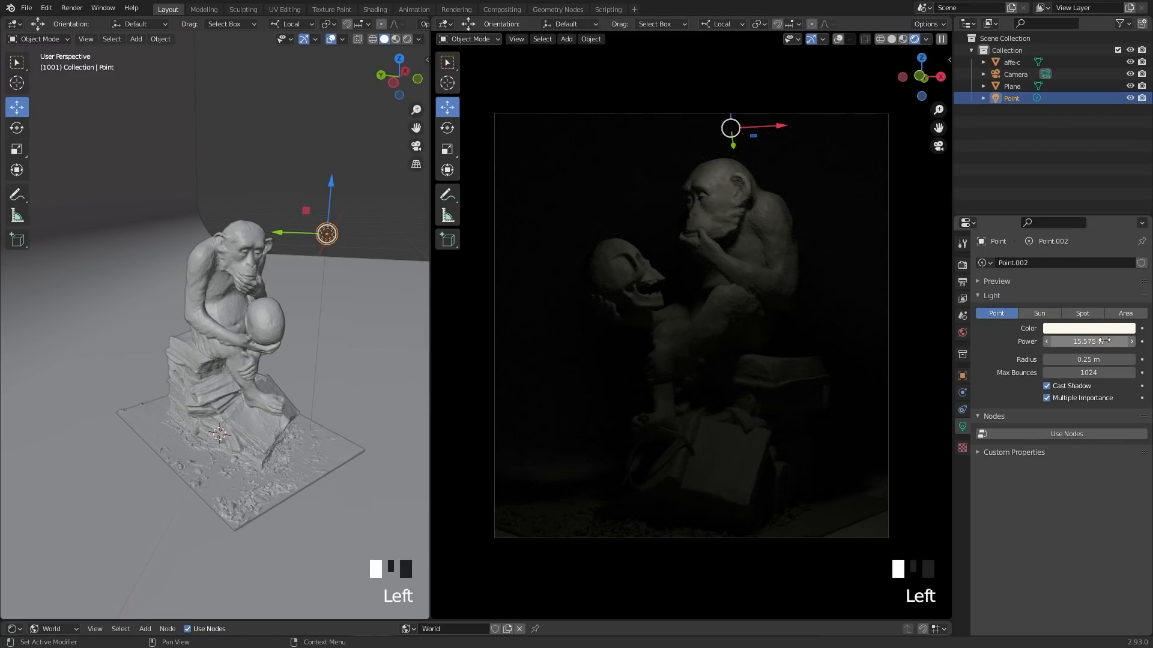
Multiply the light's power by 2 and again by 5 using *2 and *5 expressions, reaching 155.75 W
{"action": "left_click", "coordinate": [1104, 341]}
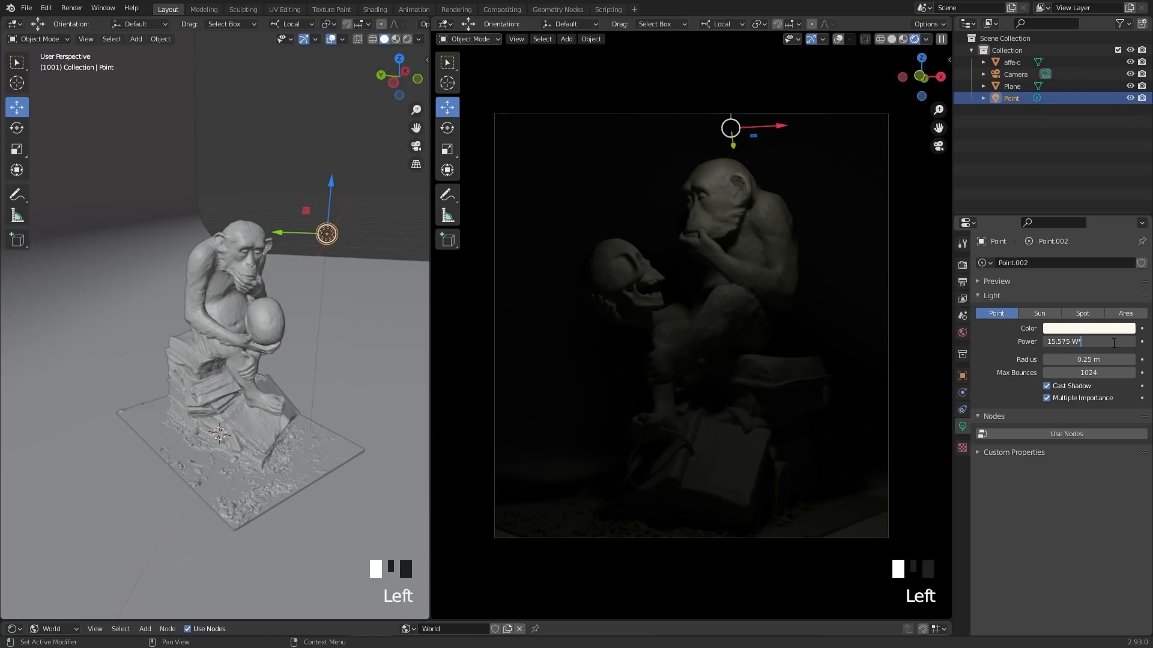
{"action": "type", "text": "*2"}
{"action": "key", "text": "Return"}
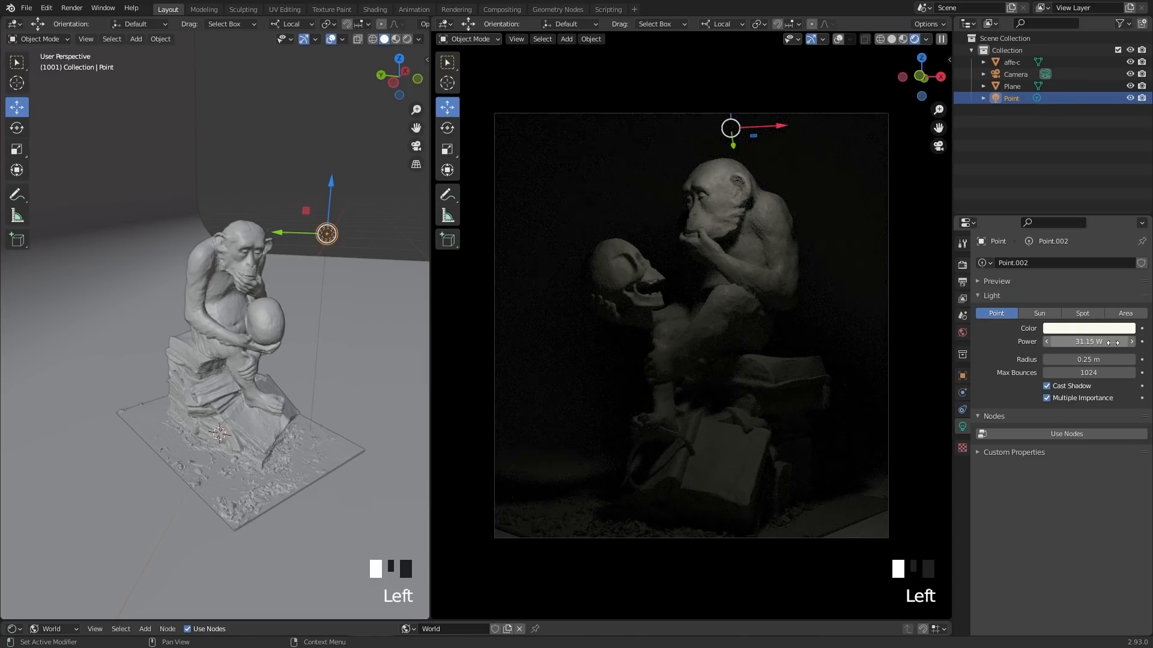
{"action": "left_click", "coordinate": [1077, 342]}
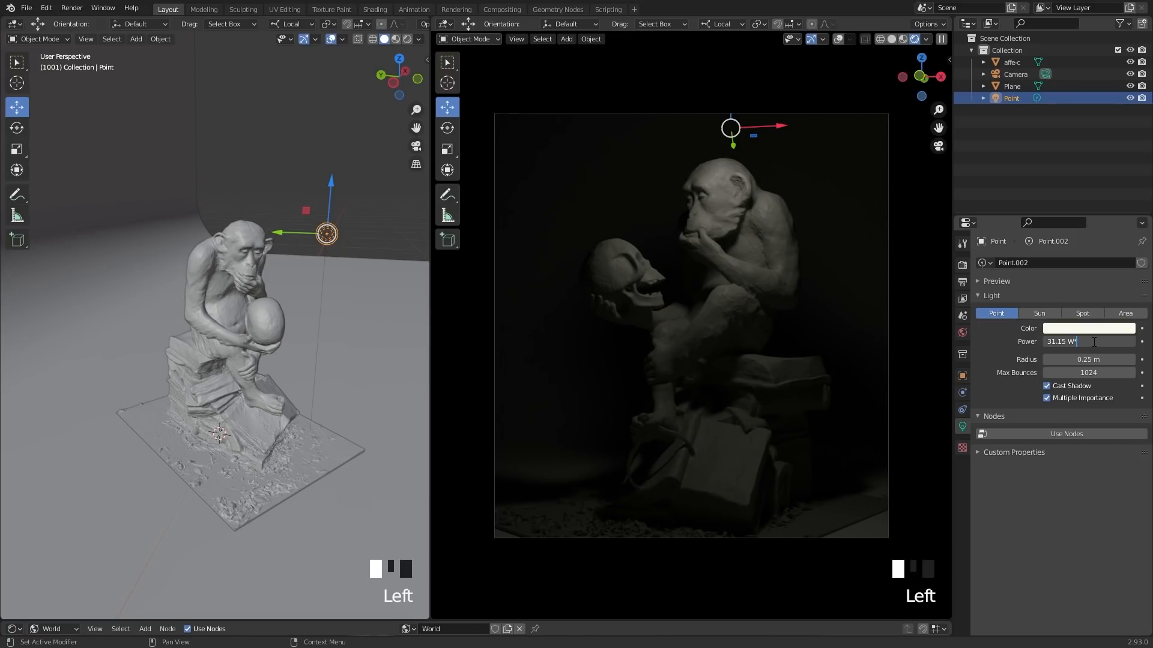
{"action": "type", "text": "*5"}
{"action": "key", "text": "Return"}
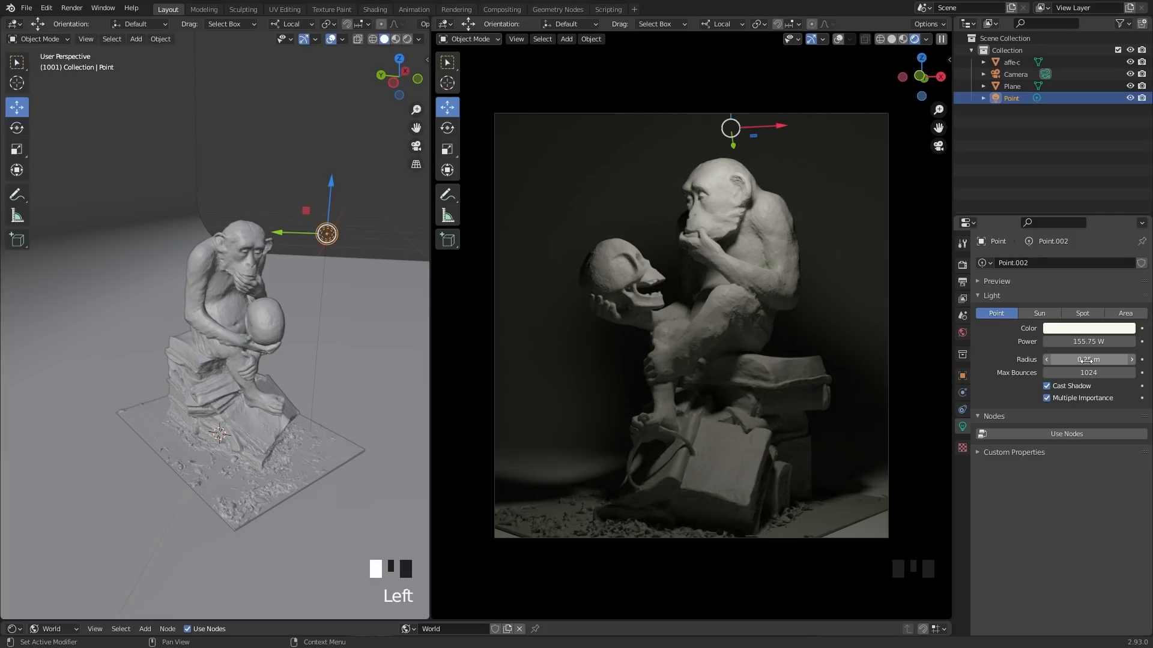
Try radii of 0 m and 1.07 m on the point light, and return its radius to 0.25 m
{"action": "scroll", "coordinate": [330, 280], "scroll_direction": "up", "scroll_amount": 2}
{"action": "middle_click_drag", "start_coordinate": [339, 216], "coordinate": [320, 241], "text": "shift"}
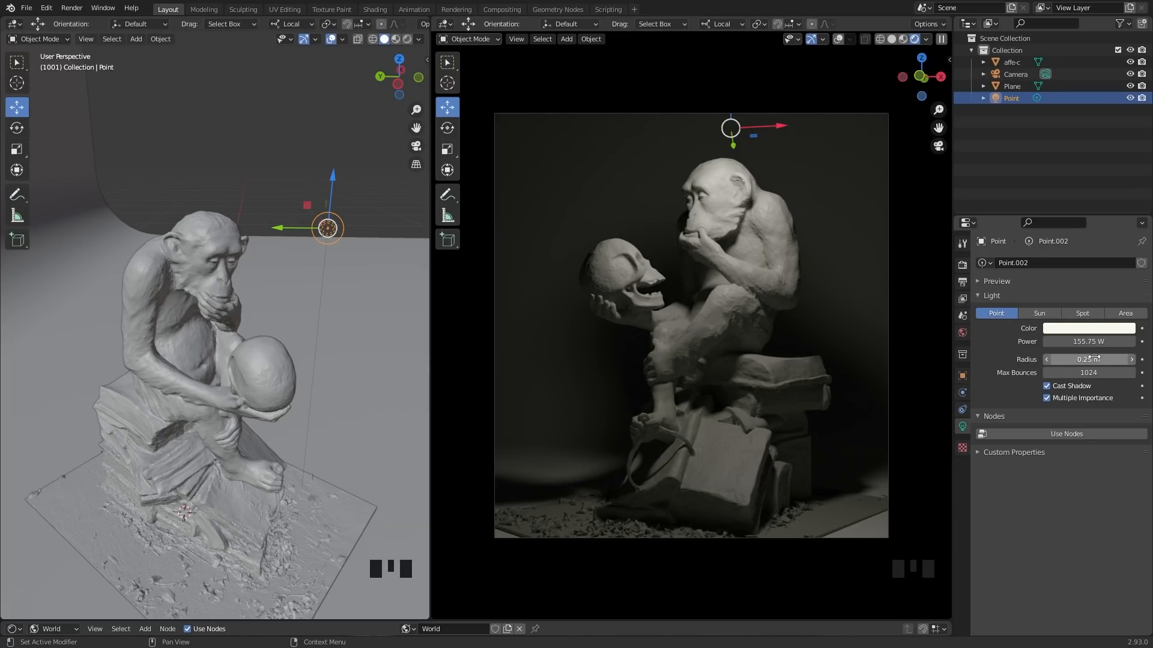
{"action": "mouse_move", "coordinate": [1091, 358]}
{"action": "left_mouse_down"}
{"action": "mouse_move", "coordinate": [1069, 358]}
{"action": "mouse_move", "coordinate": [1098, 357]}
{"action": "left_mouse_up"}
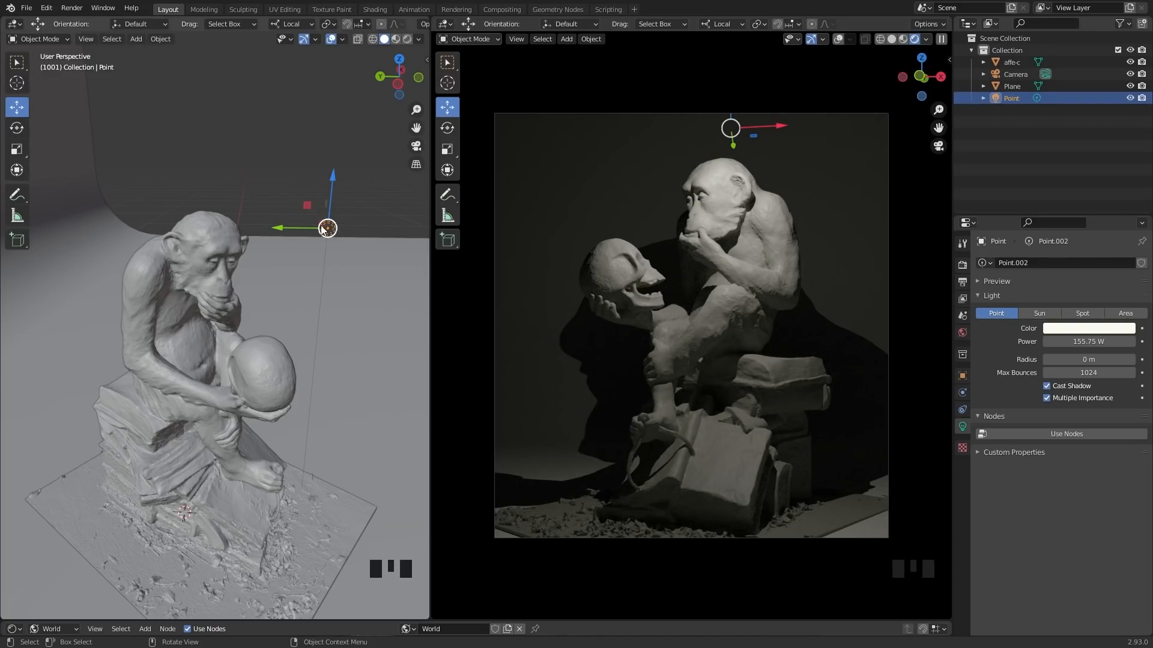
{"action": "left_click_drag", "start_coordinate": [1078, 359], "coordinate": [1123, 359]}
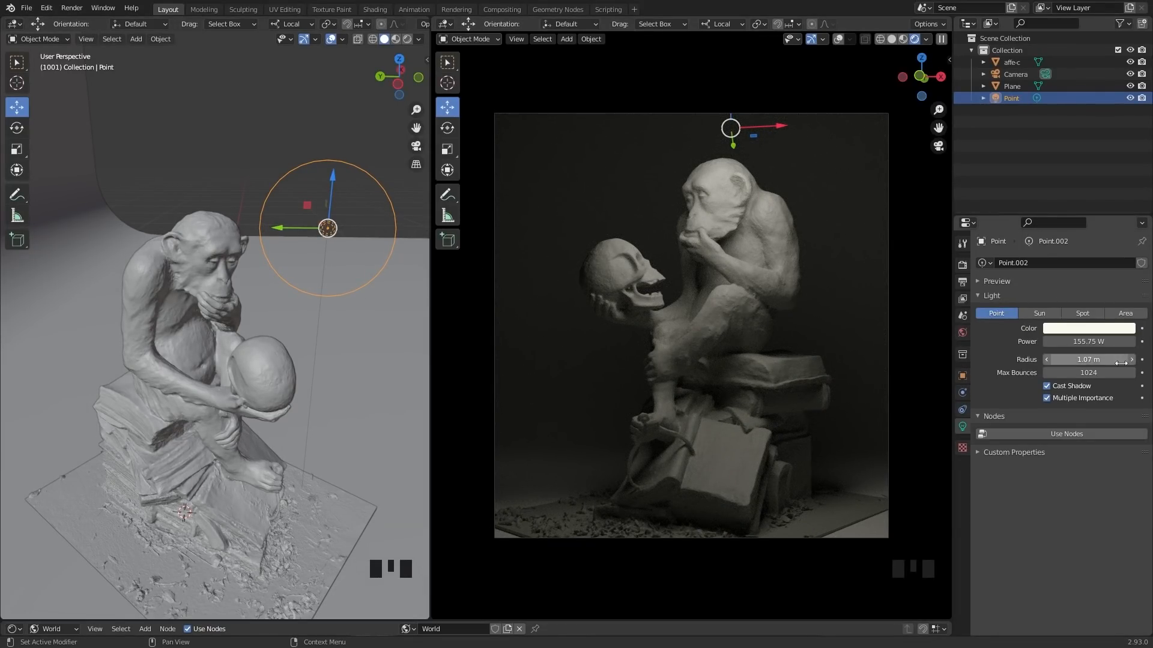
{"action": "left_click_drag", "start_coordinate": [1088, 359], "coordinate": [1067, 359]}
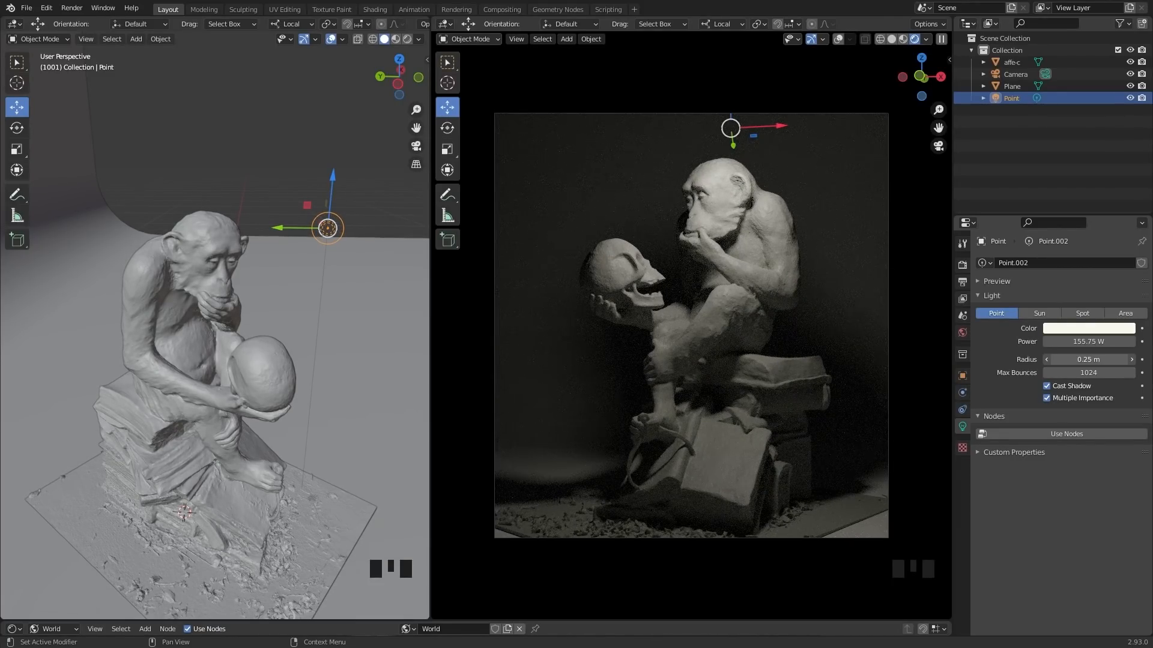
{"action": "left_click_drag", "start_coordinate": [1067, 359], "coordinate": [1063, 359]}
Switch the point light's type to Sun, and add a separate Sun light to the scene
{"action": "left_click", "coordinate": [1032, 312]}
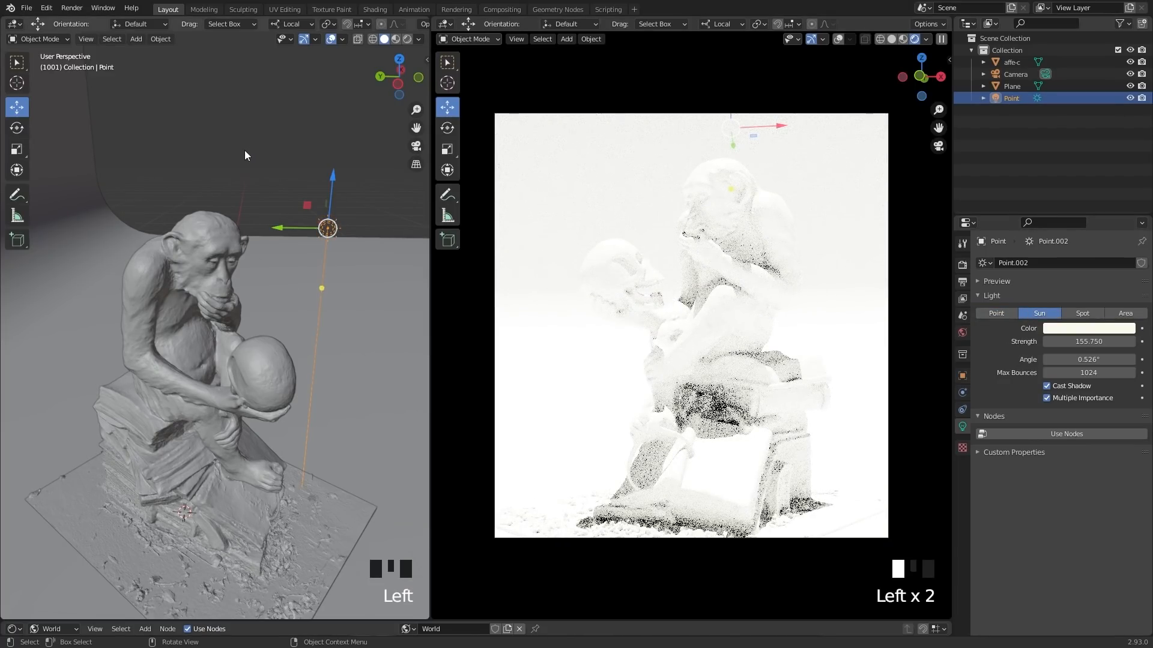
{"action": "left_click", "coordinate": [243, 154]}
{"action": "key", "text": "shift+a"}
{"action": "mouse_move", "coordinate": [218, 180]}
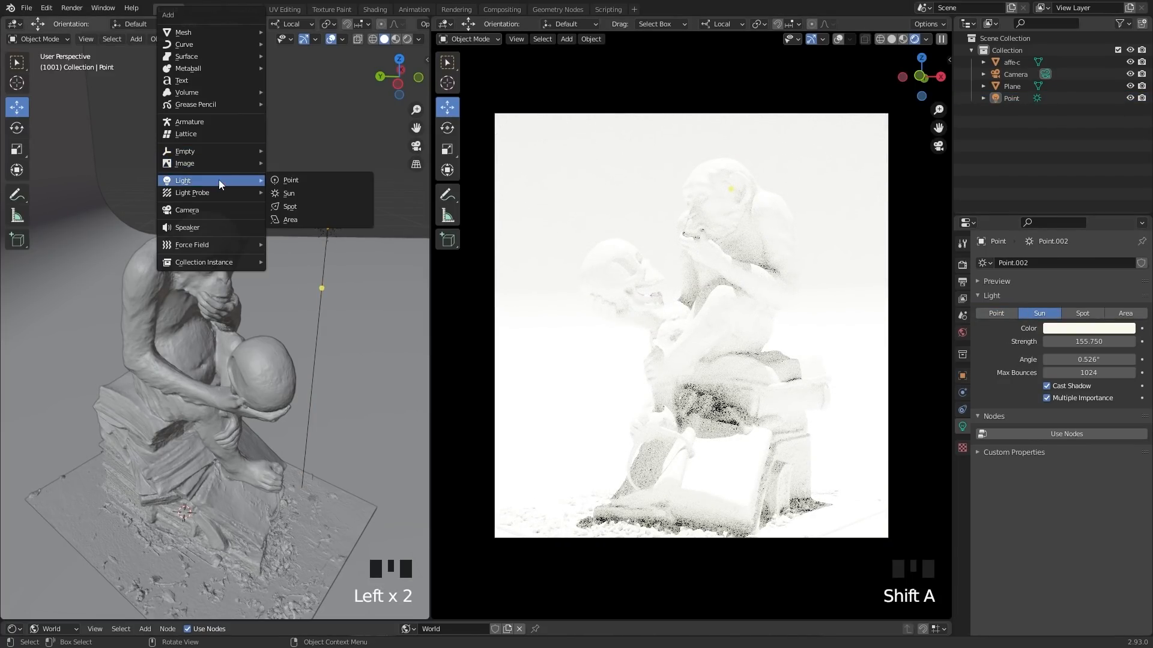
{"action": "left_click", "coordinate": [294, 193]}
Compare the settings of the converted point light and the new Sun light, and delete the converted point light
{"action": "left_click", "coordinate": [1016, 97]}
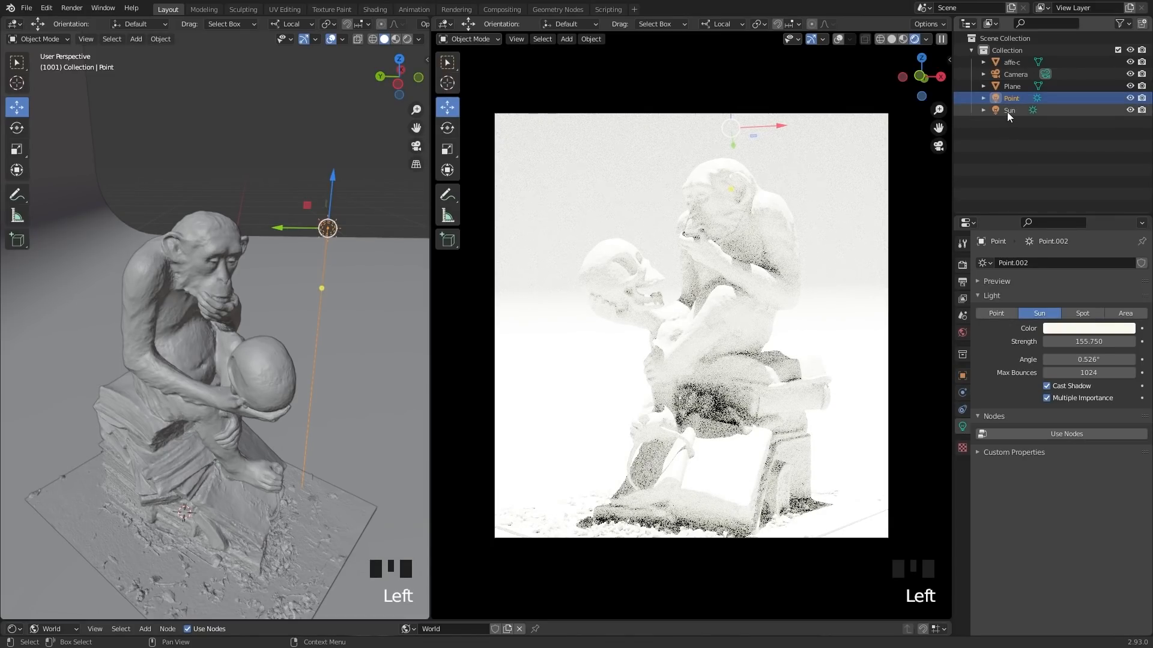
{"action": "left_click", "coordinate": [1007, 111]}
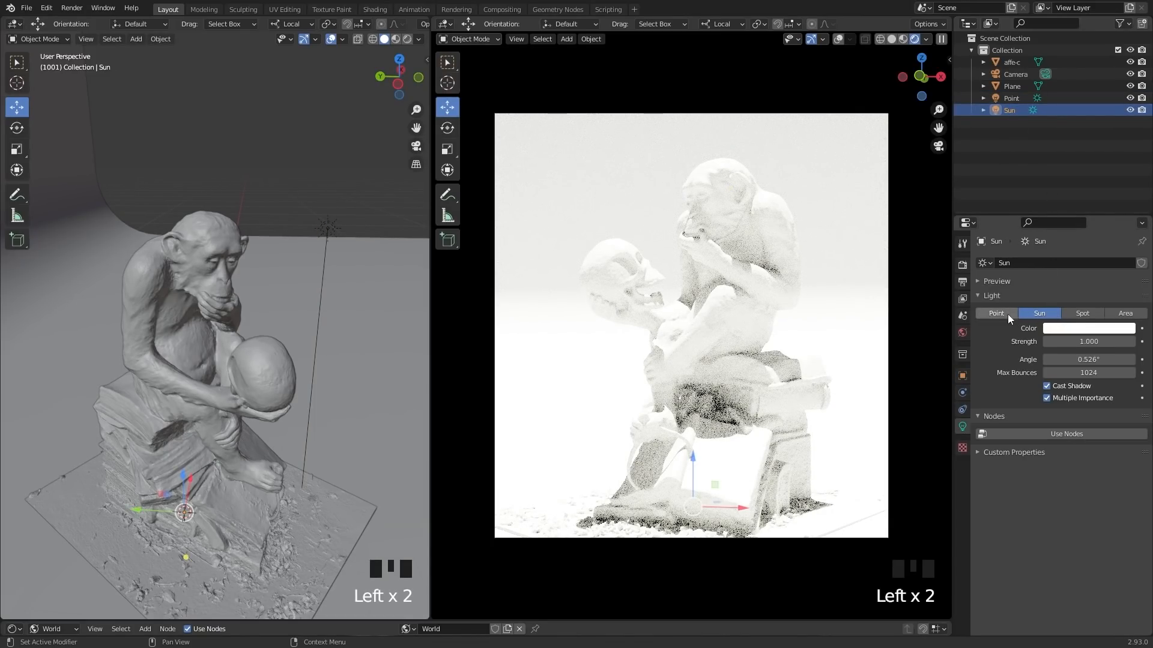
{"action": "left_click", "coordinate": [1007, 99]}
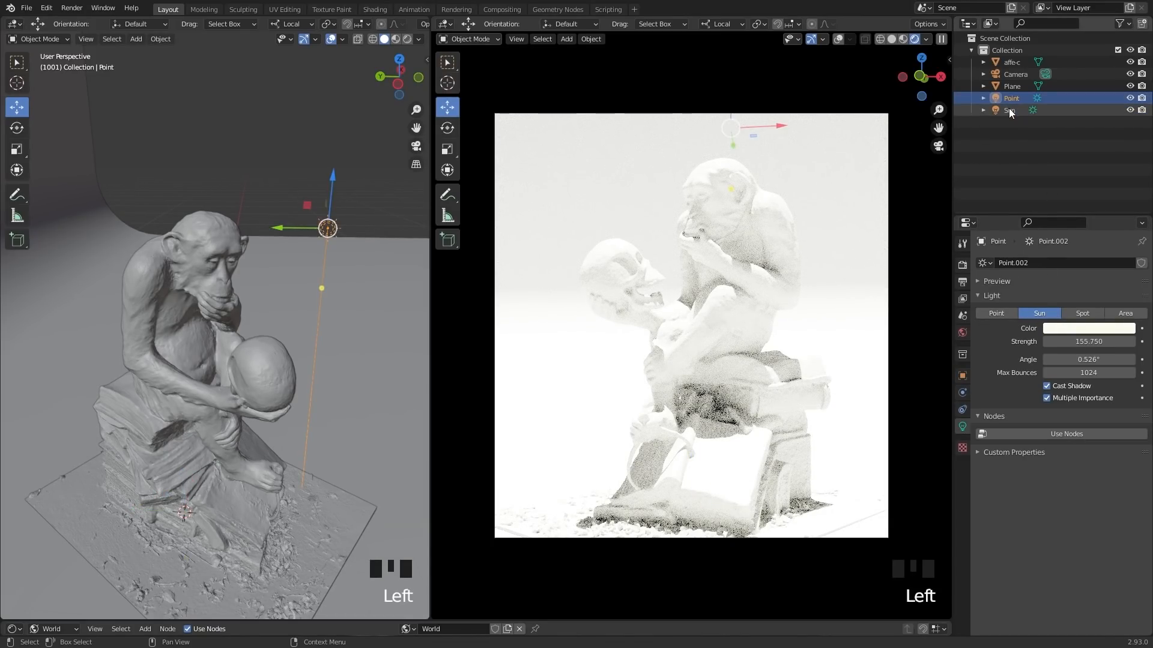
{"action": "key", "text": "Delete"}
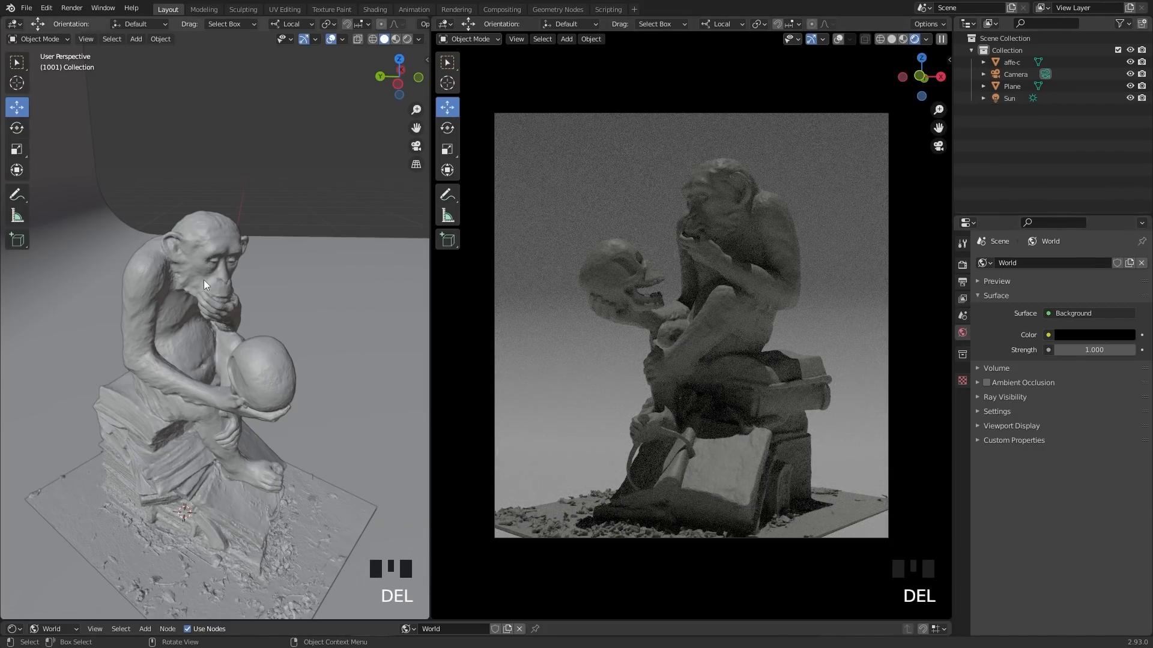
Select the remaining Sun light, move it above the monkey statue, and move it again out beside the statue
{"action": "scroll", "coordinate": [203, 280], "scroll_direction": "down", "scroll_amount": 3}
{"action": "left_click", "coordinate": [1020, 98]}
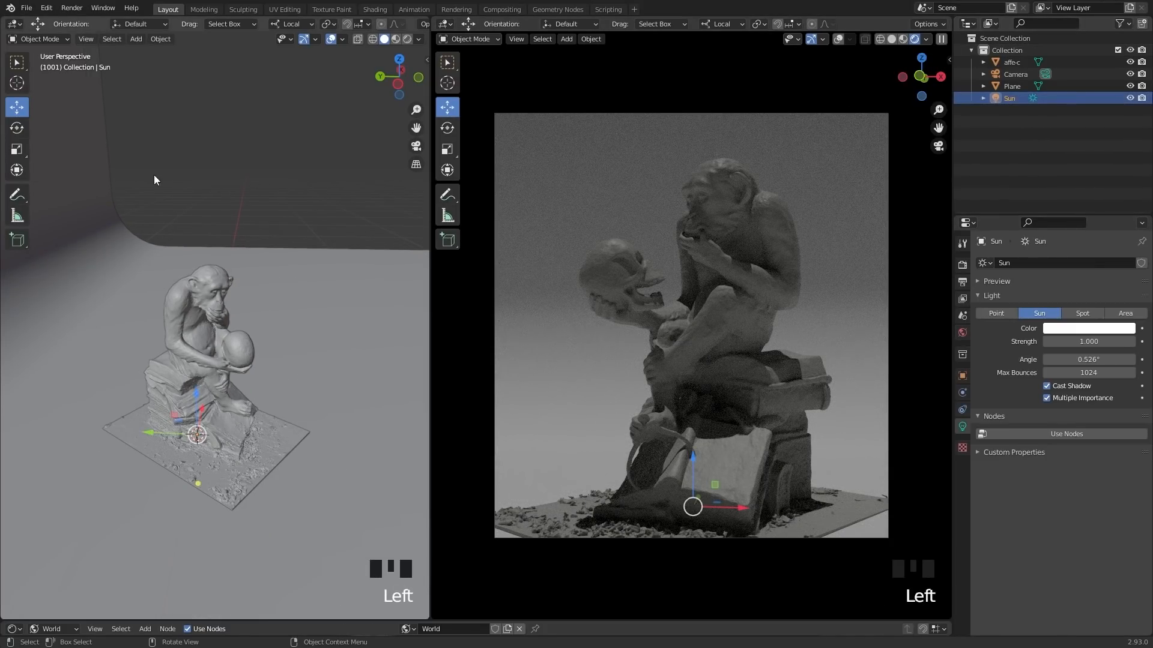
{"action": "scroll", "coordinate": [231, 338], "scroll_direction": "down", "scroll_amount": 7}
{"action": "scroll", "coordinate": [230, 350], "scroll_direction": "up", "scroll_amount": 10}
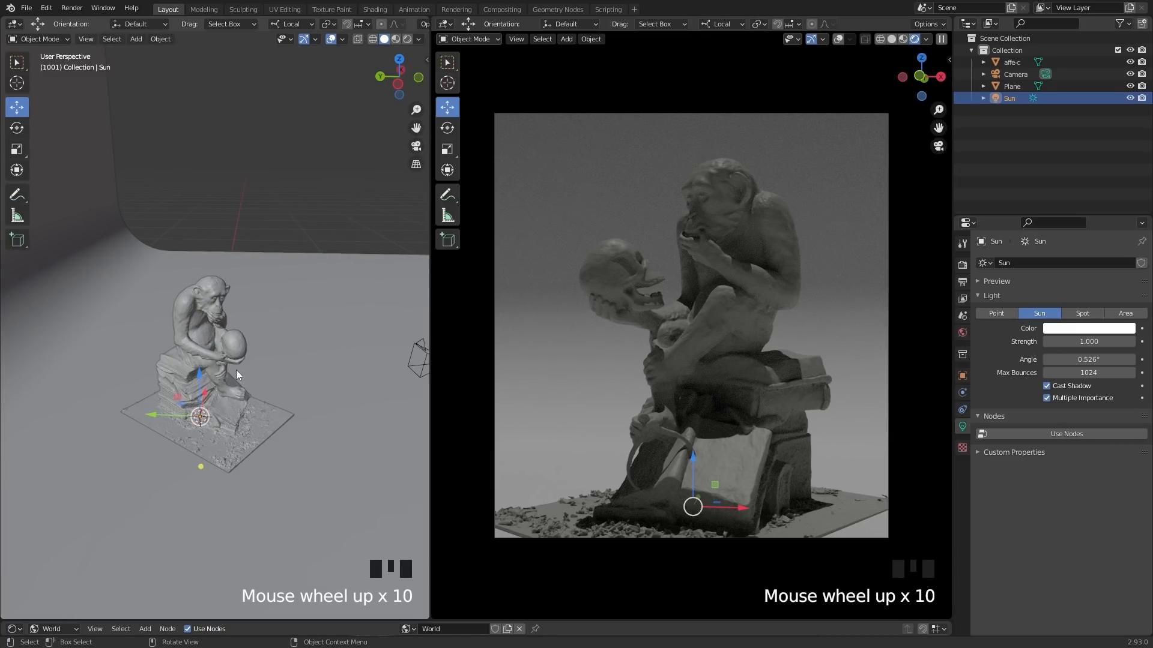
{"action": "key", "text": "g"}
{"action": "left_click", "coordinate": [261, 196]}
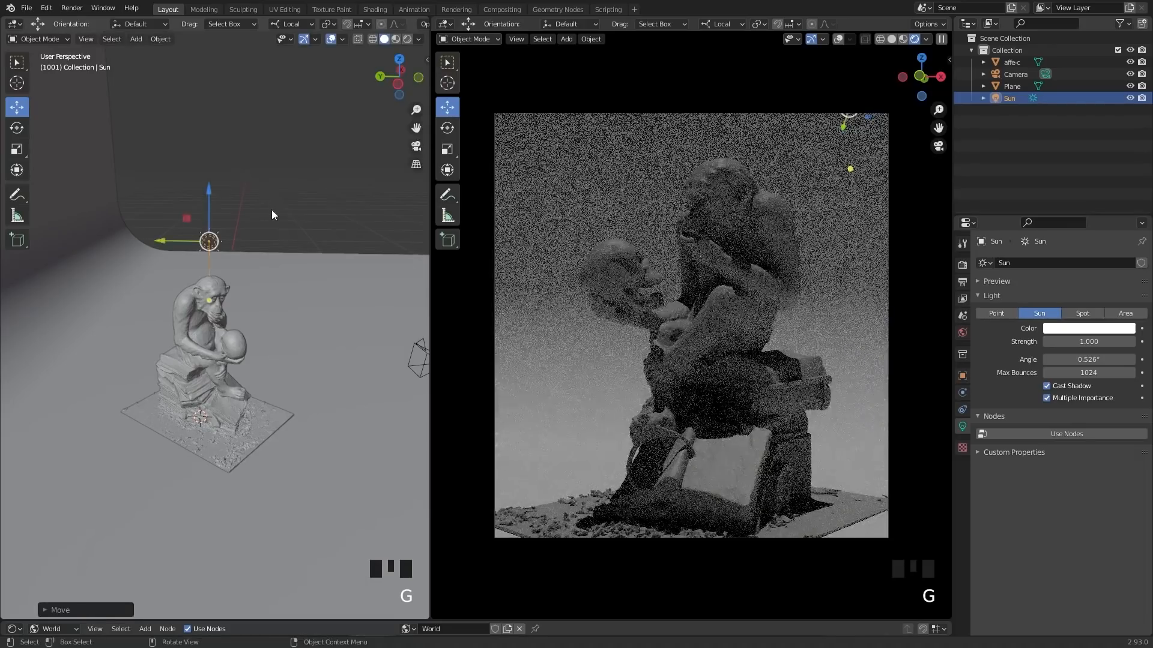
{"action": "key", "text": "g"}
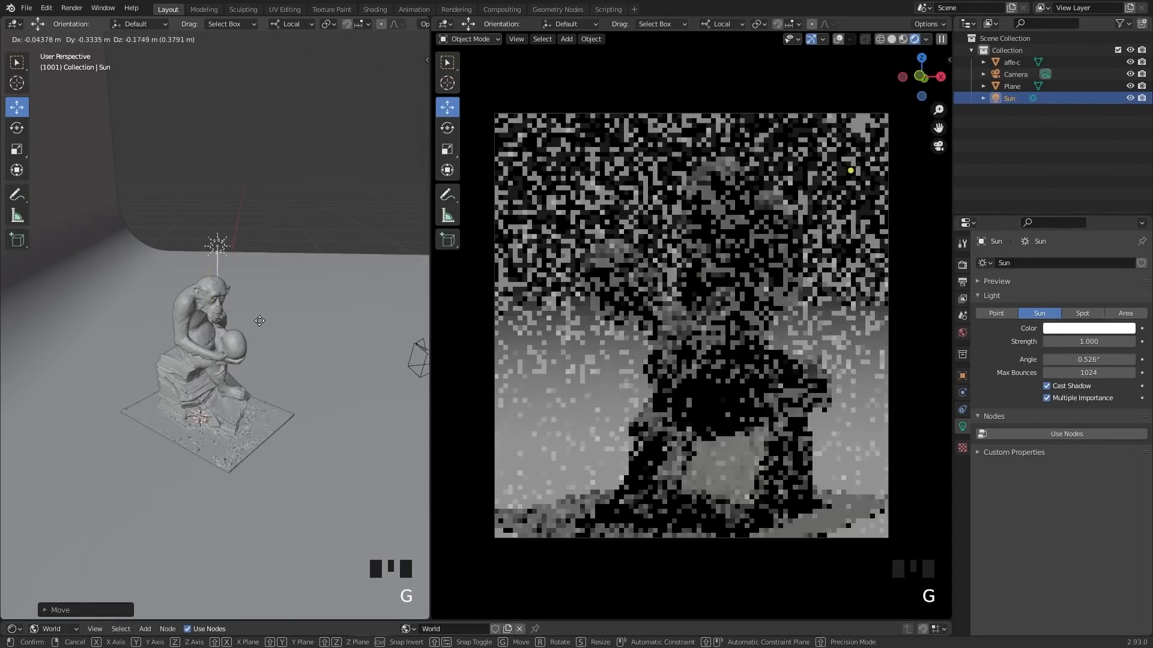
{"action": "left_click", "coordinate": [312, 289]}
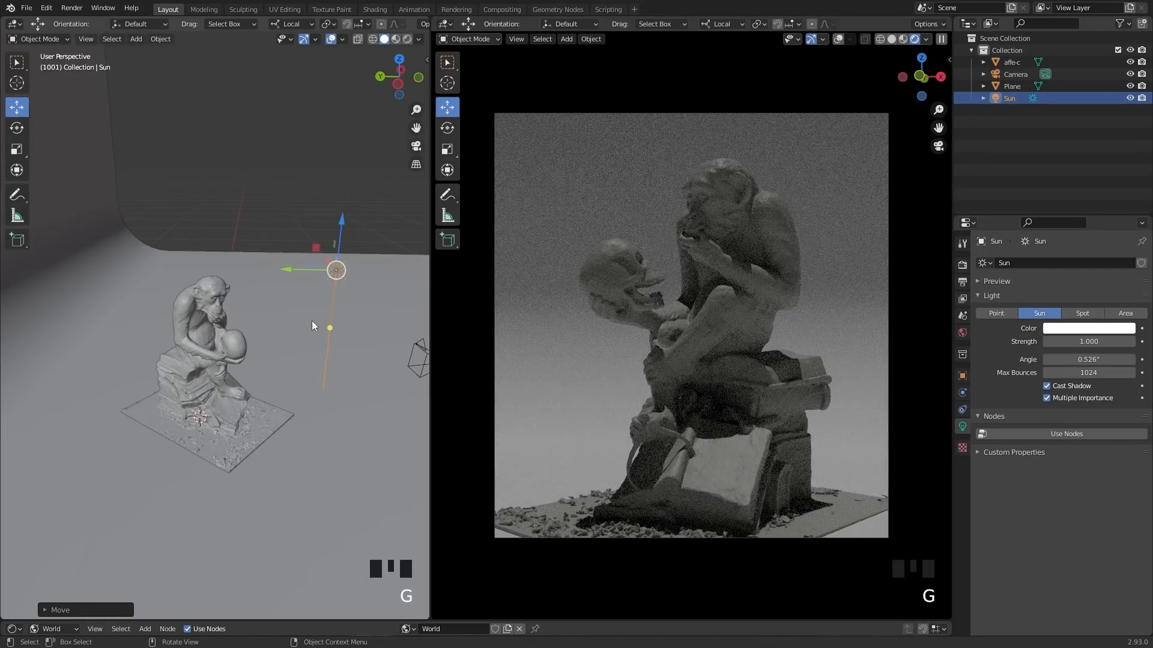
Raise the Sun light slightly beside the statue and move it back to just above the monkey's head
{"action": "middle_click_drag", "start_coordinate": [305, 321], "coordinate": [264, 333]}
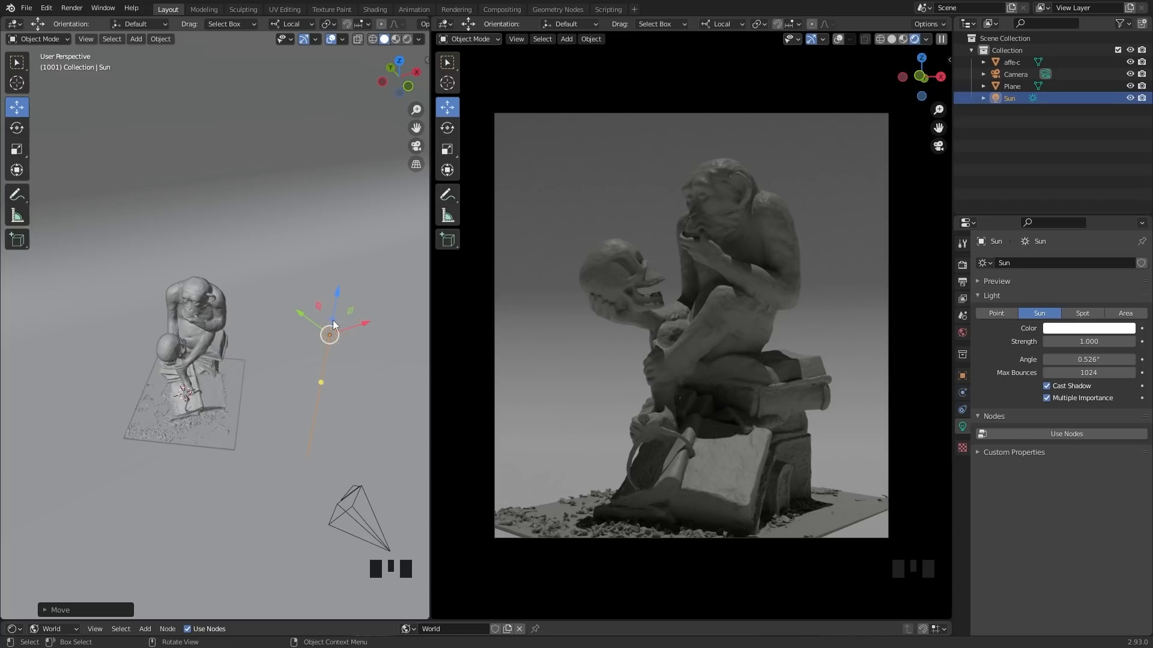
{"action": "middle_click_drag", "start_coordinate": [333, 320], "coordinate": [337, 368]}
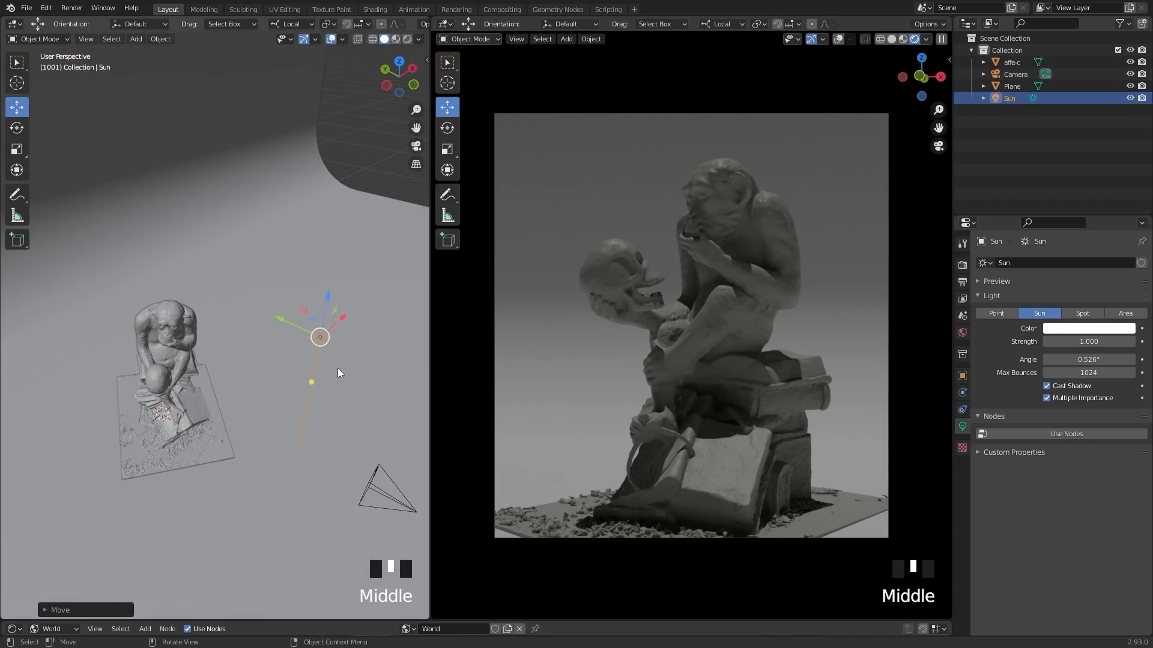
{"action": "key", "text": "g"}
{"action": "left_click", "coordinate": [322, 322]}
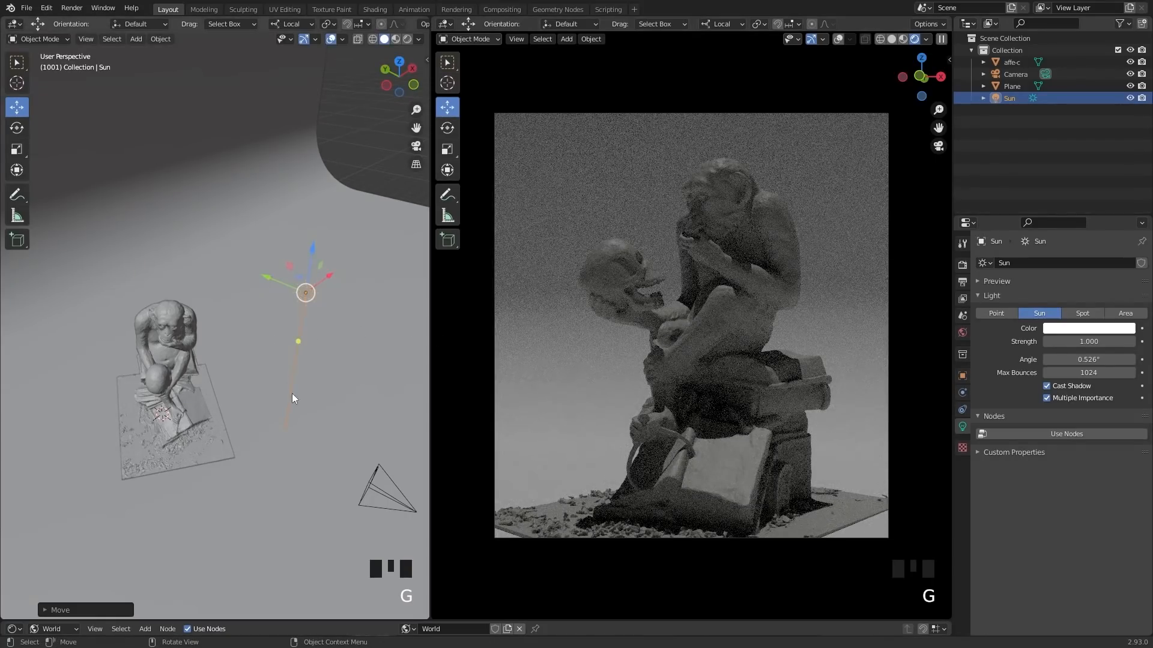
{"action": "key", "text": "g"}
{"action": "left_click", "coordinate": [213, 366]}
{"action": "middle_click_drag", "start_coordinate": [214, 366], "coordinate": [218, 337]}
{"action": "scroll", "coordinate": [211, 341], "scroll_direction": "up", "scroll_amount": 2}
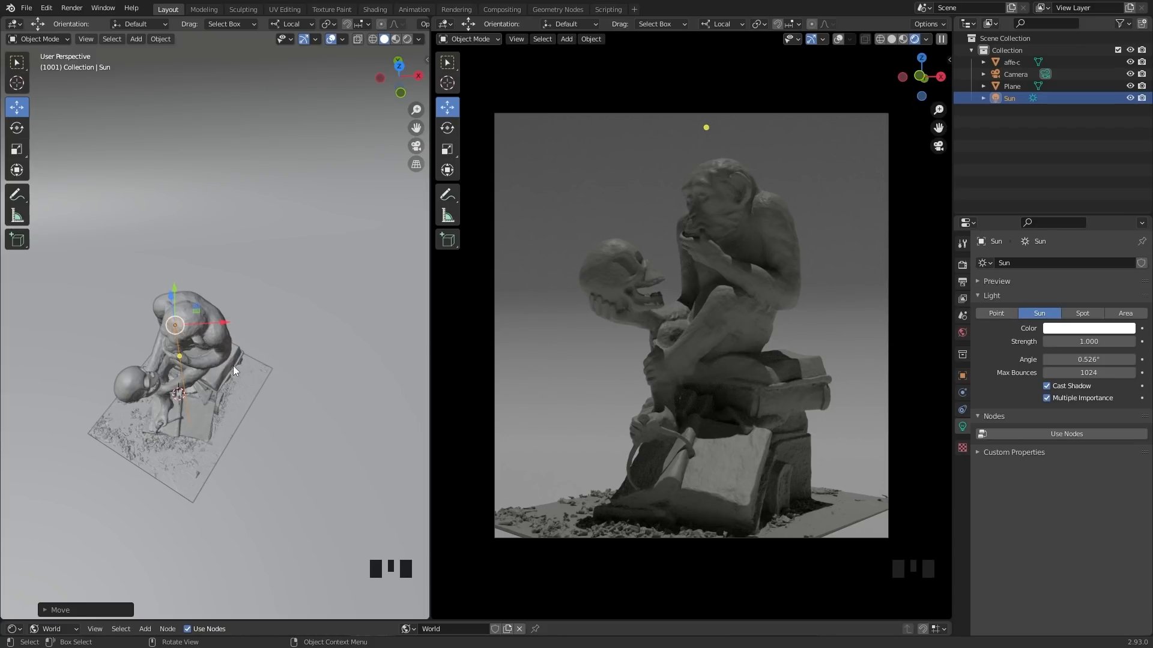
Rotate the Sun light in the viewport so its direction line slants toward the skull
{"action": "key", "text": "r"}
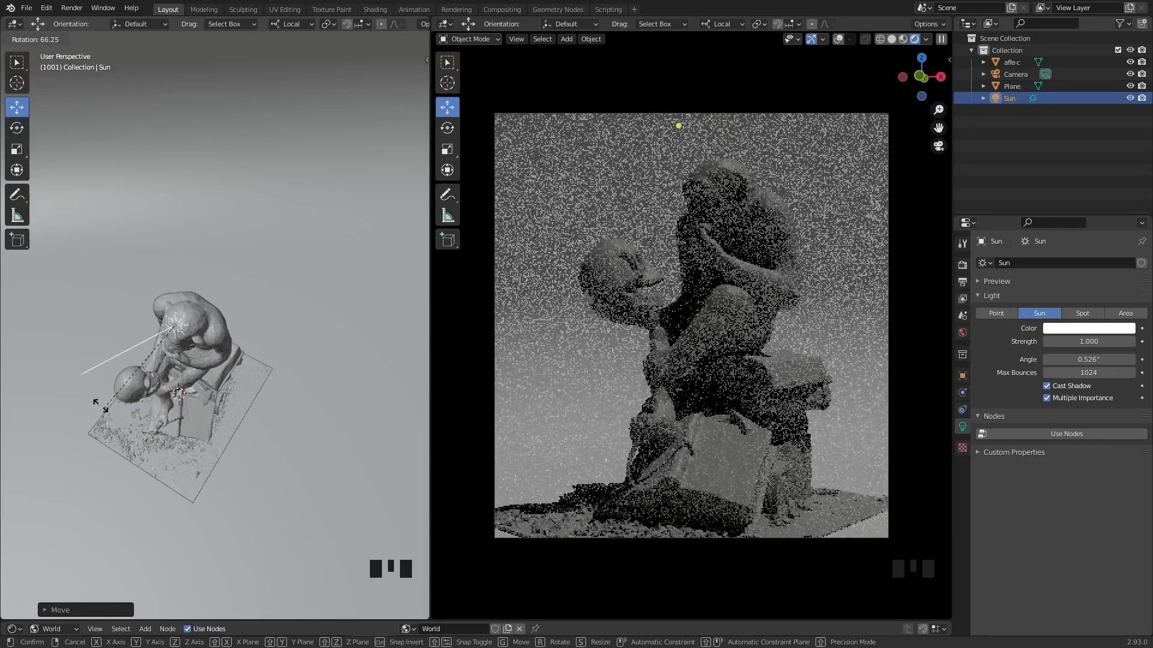
{"action": "left_click", "coordinate": [118, 415]}
{"action": "mouse_move", "coordinate": [265, 362]}
{"action": "middle_mouse_down", "text": "shift"}
{"action": "mouse_move", "coordinate": [311, 376]}
{"action": "mouse_move", "coordinate": [196, 348]}
{"action": "mouse_move", "coordinate": [243, 339]}
{"action": "mouse_move", "coordinate": [235, 354]}
{"action": "mouse_move", "coordinate": [247, 355]}
{"action": "middle_mouse_up", "text": "shift"}
{"action": "scroll", "coordinate": [239, 336], "scroll_direction": "up", "scroll_amount": 2}
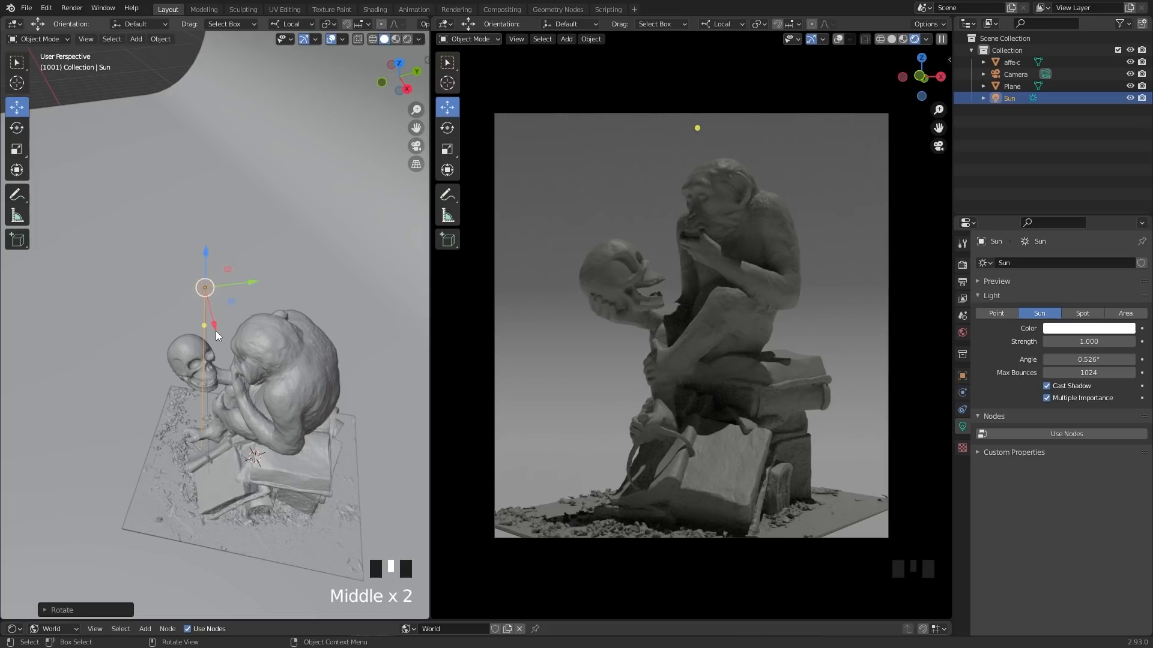
Activate the Rotate tool and turn the Sun light about its local Y axis so its direction shifts toward the skull
{"action": "middle_click_drag", "start_coordinate": [215, 331], "coordinate": [209, 344]}
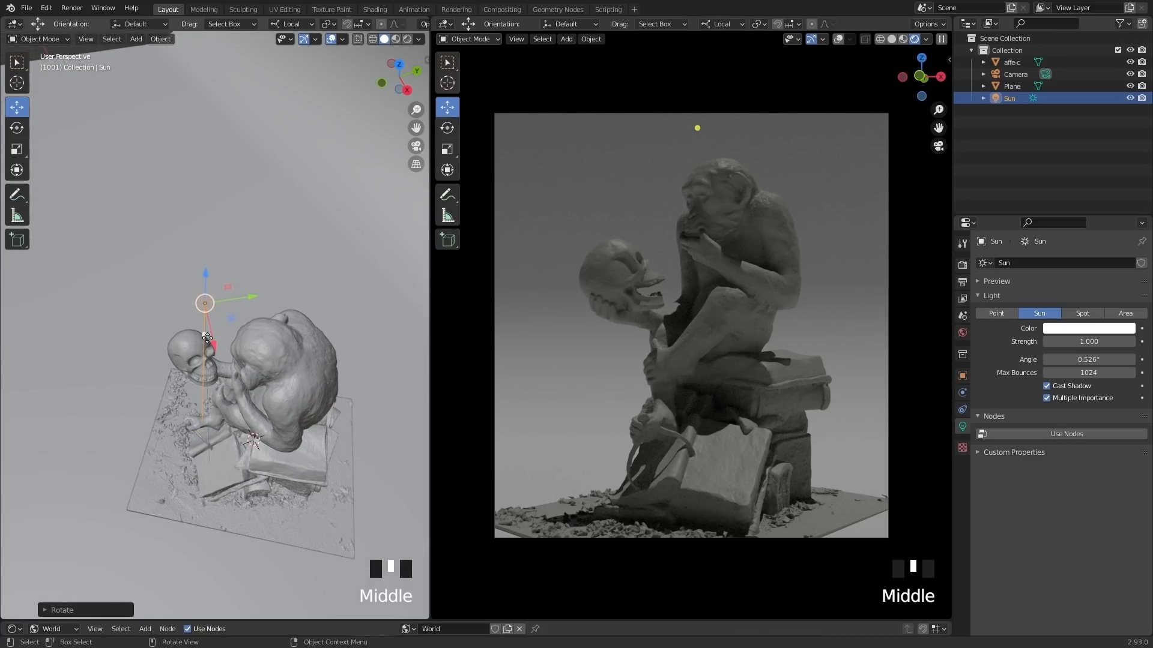
{"action": "key", "text": "r"}
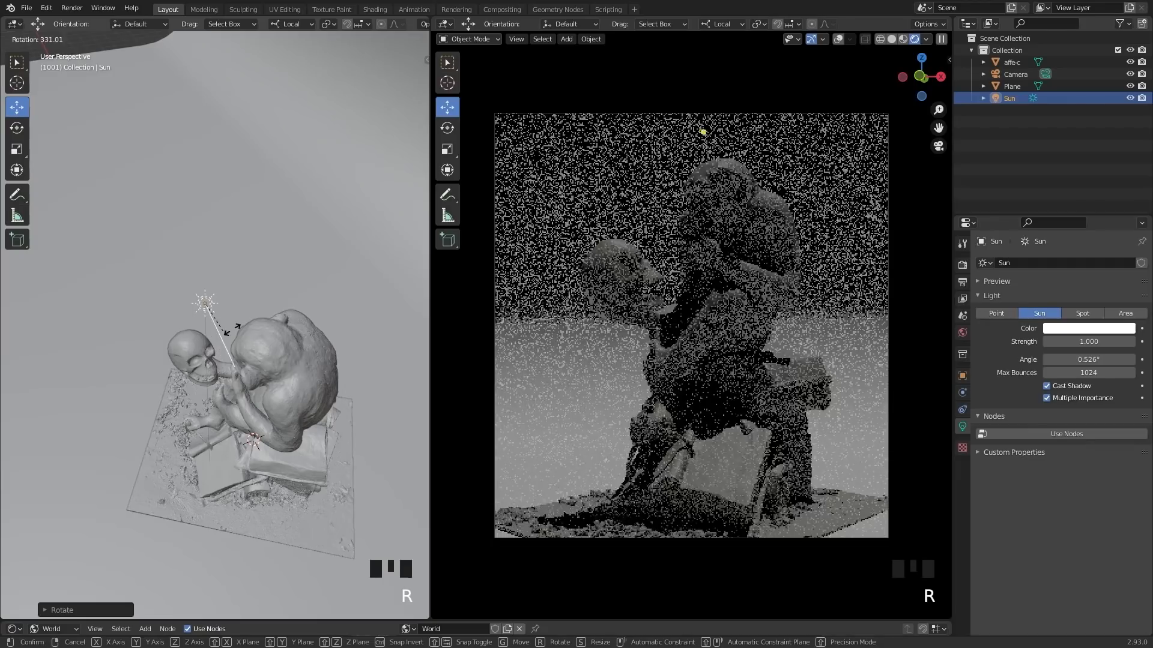
{"action": "left_click", "coordinate": [32, 130]}
{"action": "left_click", "coordinate": [17, 128]}
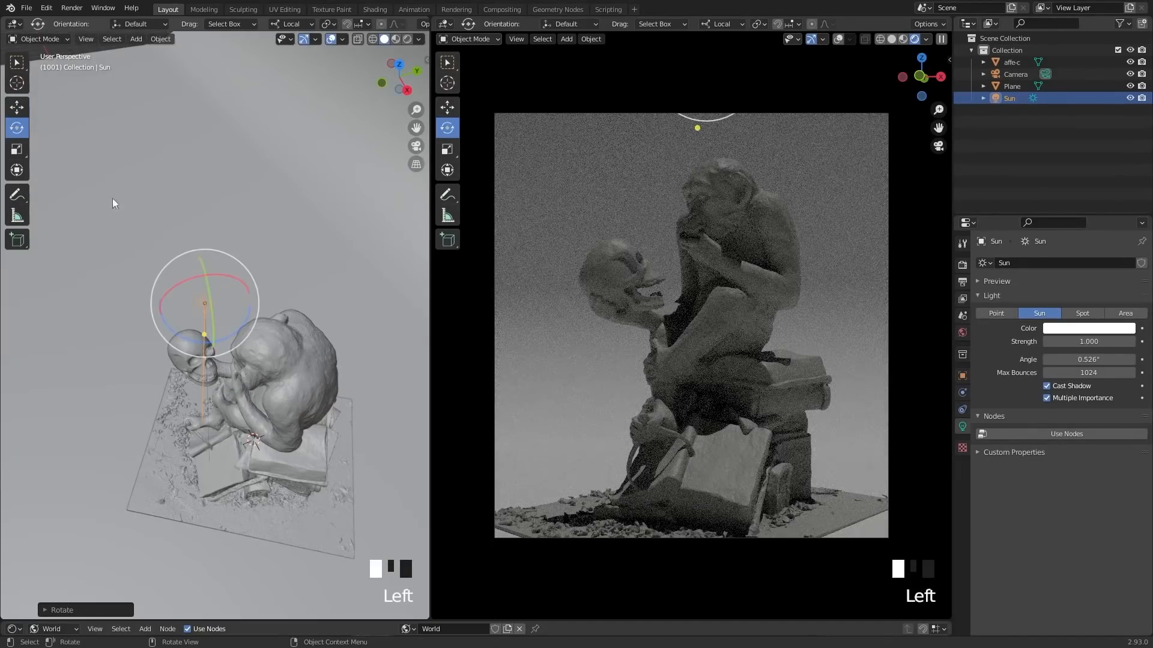
{"action": "middle_click_drag", "start_coordinate": [208, 319], "coordinate": [203, 317]}
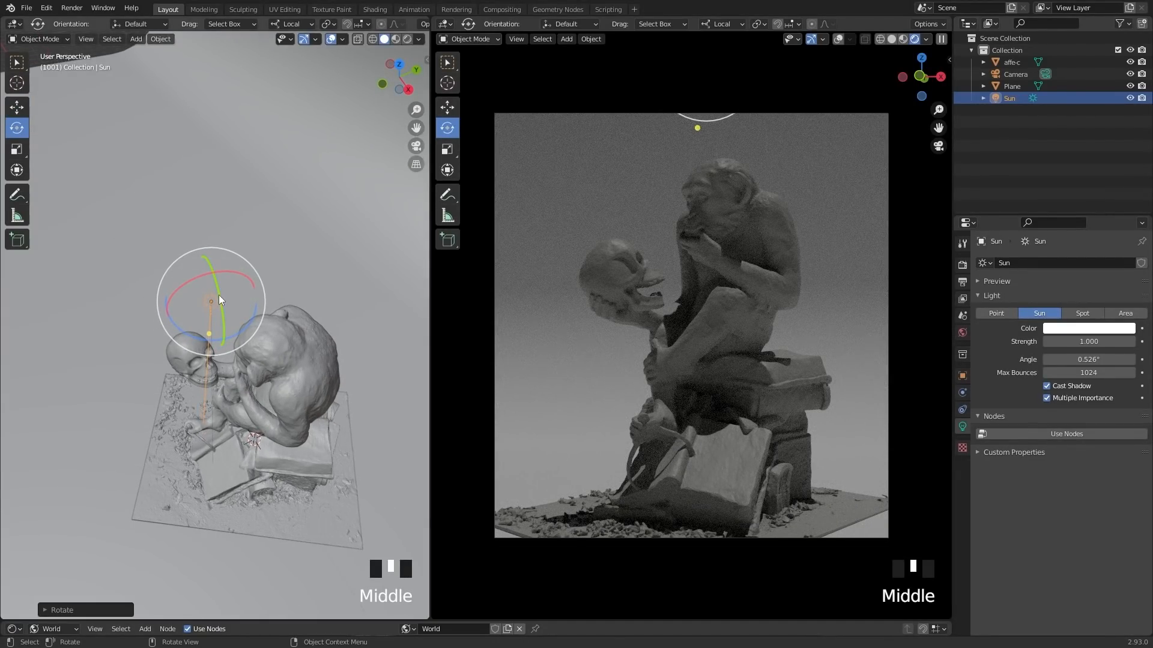
{"action": "left_click_drag", "start_coordinate": [220, 300], "coordinate": [220, 308]}
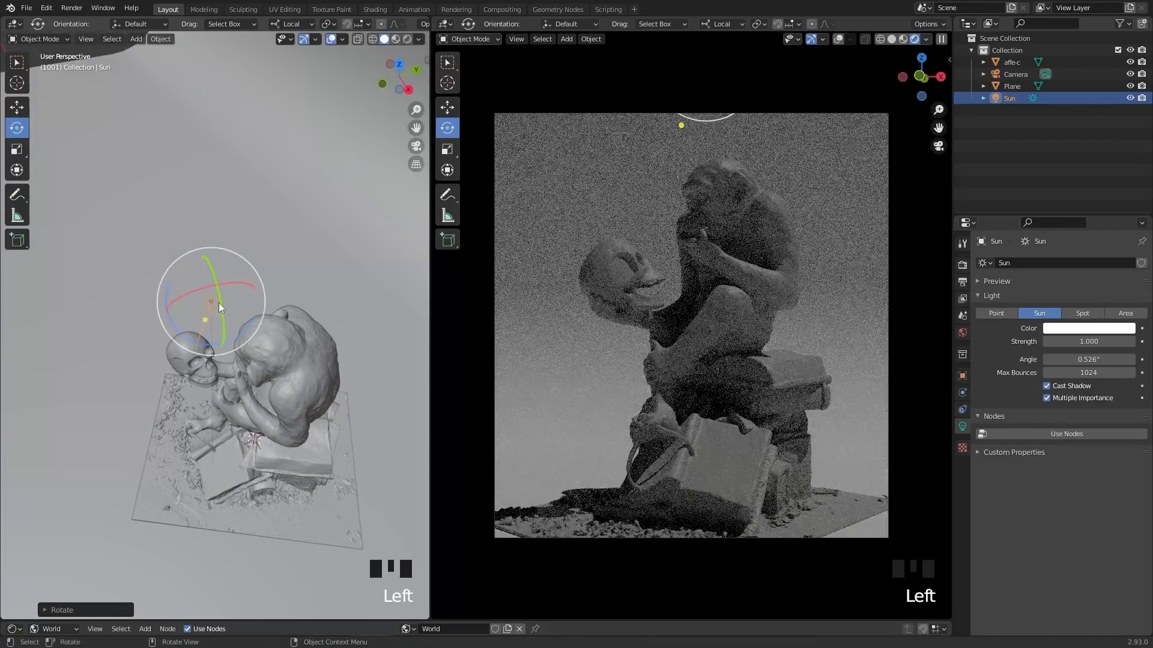
Switch the transform orientation from Local to Global and rotate the Sun light slightly about the global Y axis
{"action": "key", "text": "comma"}
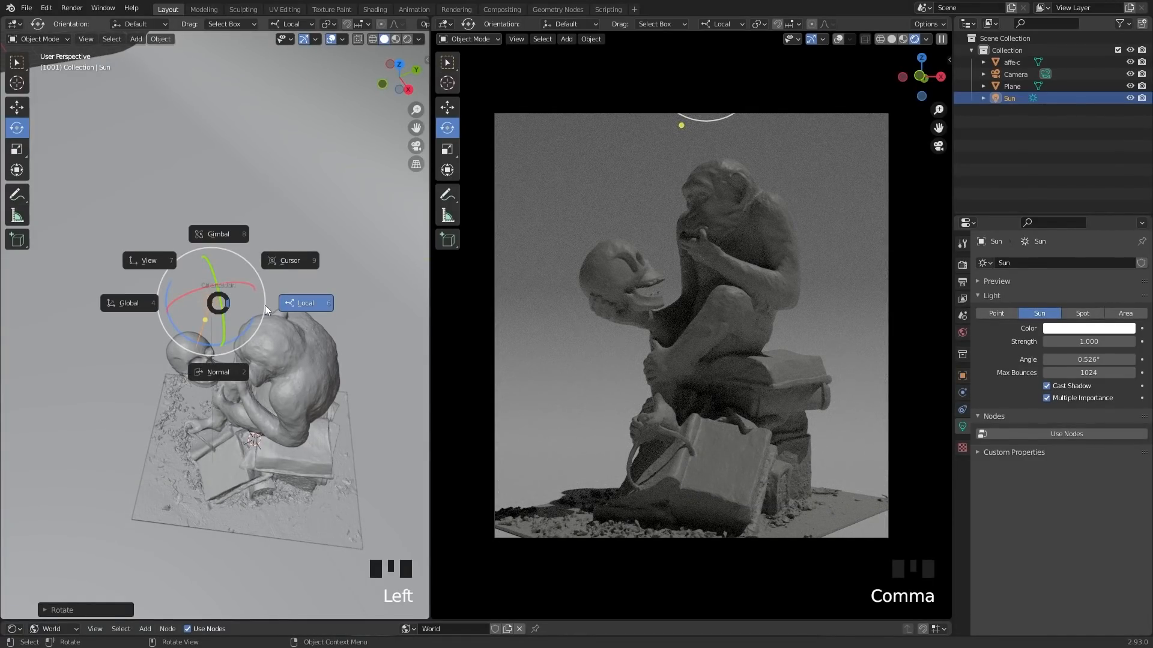
{"action": "key", "text": "comma"}
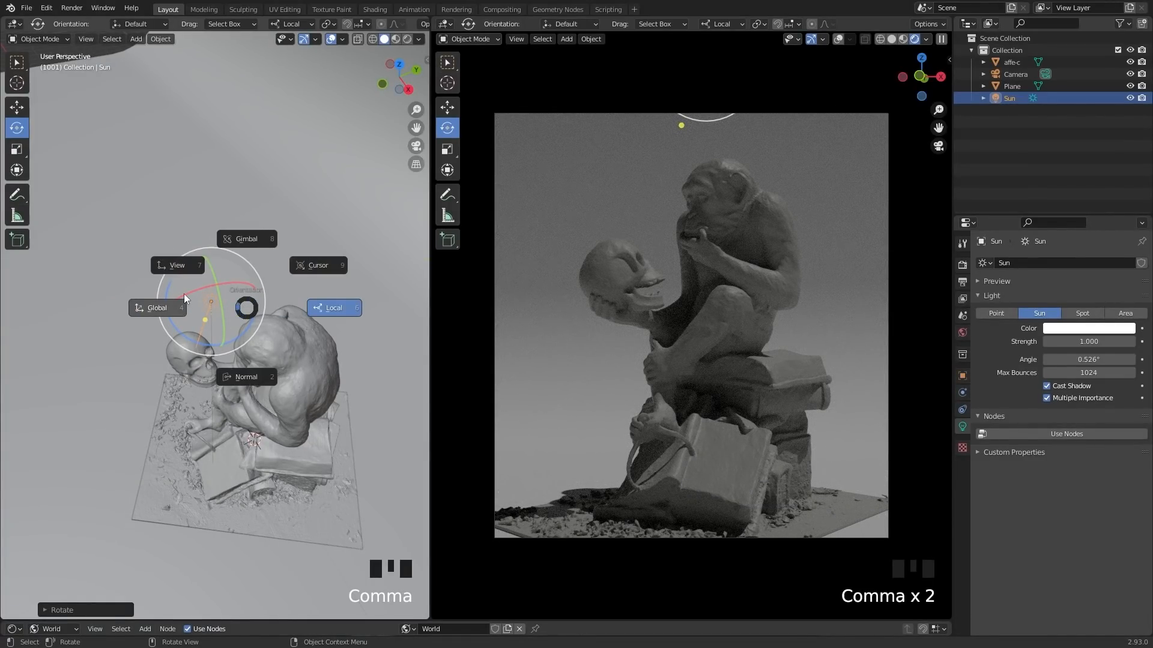
{"action": "left_click", "coordinate": [202, 312]}
{"action": "left_click_drag", "start_coordinate": [228, 298], "coordinate": [232, 305]}
{"action": "key", "text": "comma"}
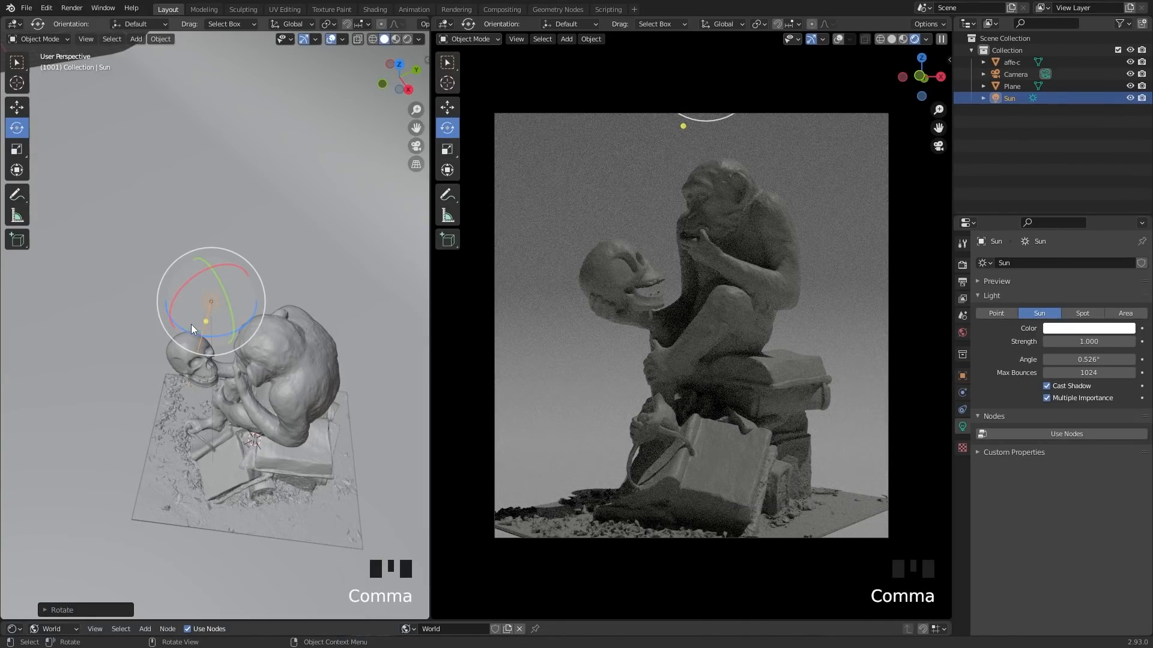
Rotate the Sun light freely with Trackball rotation, keeping it directed down near the skull
{"action": "mouse_move", "coordinate": [188, 323]}
{"action": "middle_mouse_down"}
{"action": "mouse_move", "coordinate": [198, 325]}
{"action": "mouse_move", "coordinate": [184, 342]}
{"action": "middle_mouse_up"}
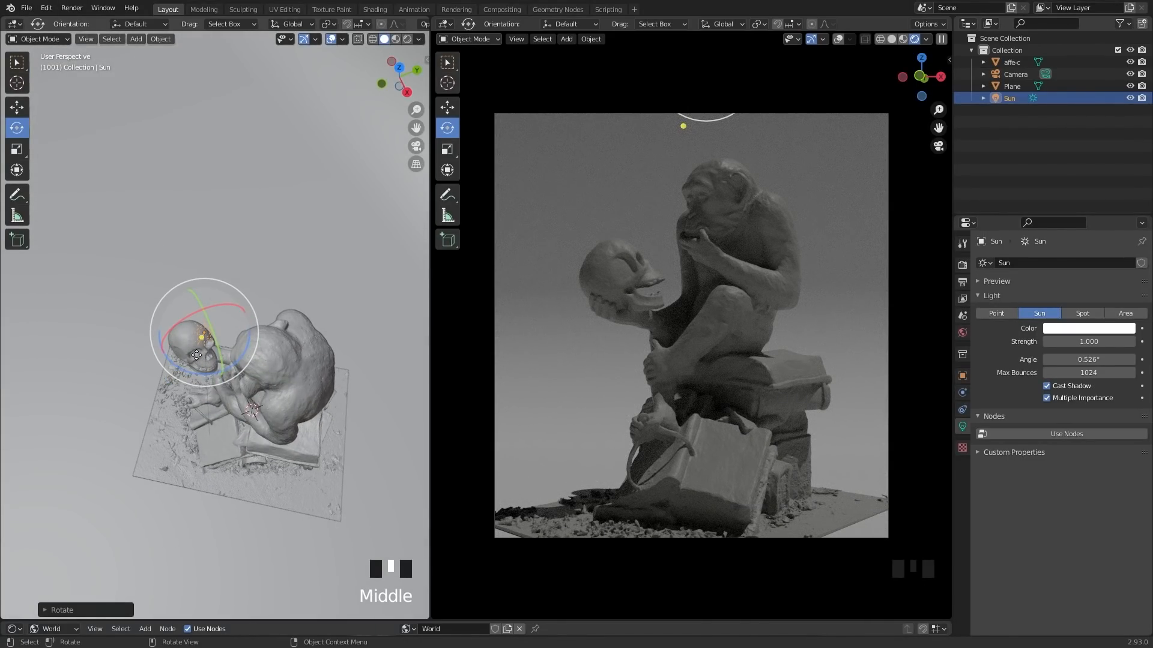
{"action": "key", "text": "r"}
{"action": "key", "text": "r"}
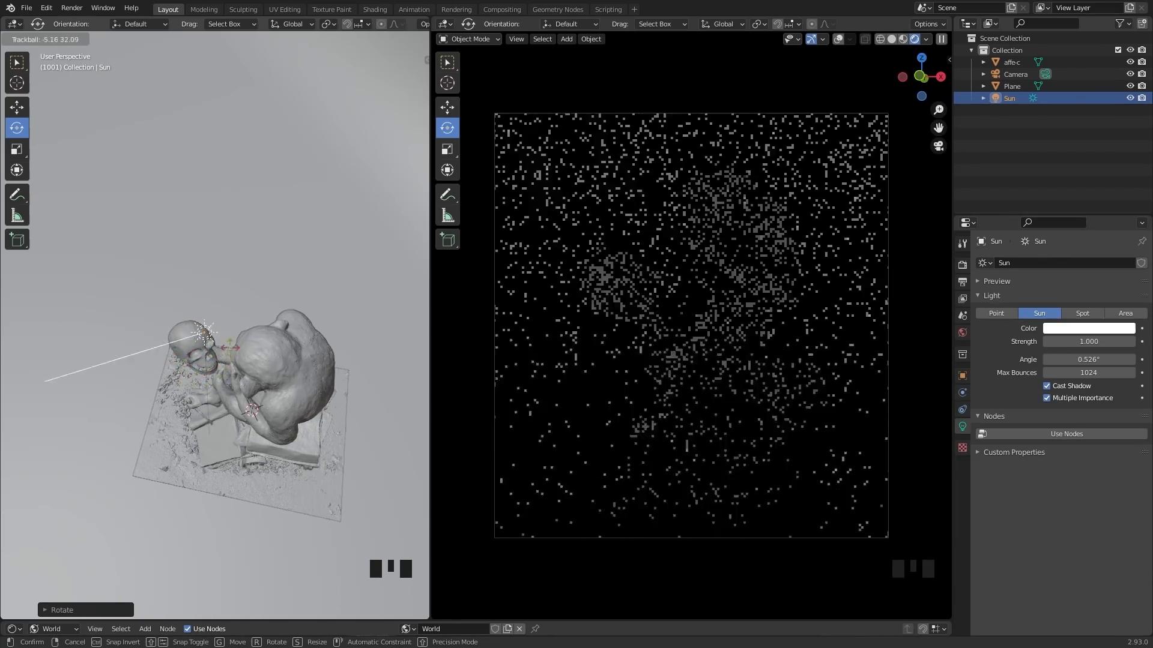
{"action": "left_click", "coordinate": [211, 354]}
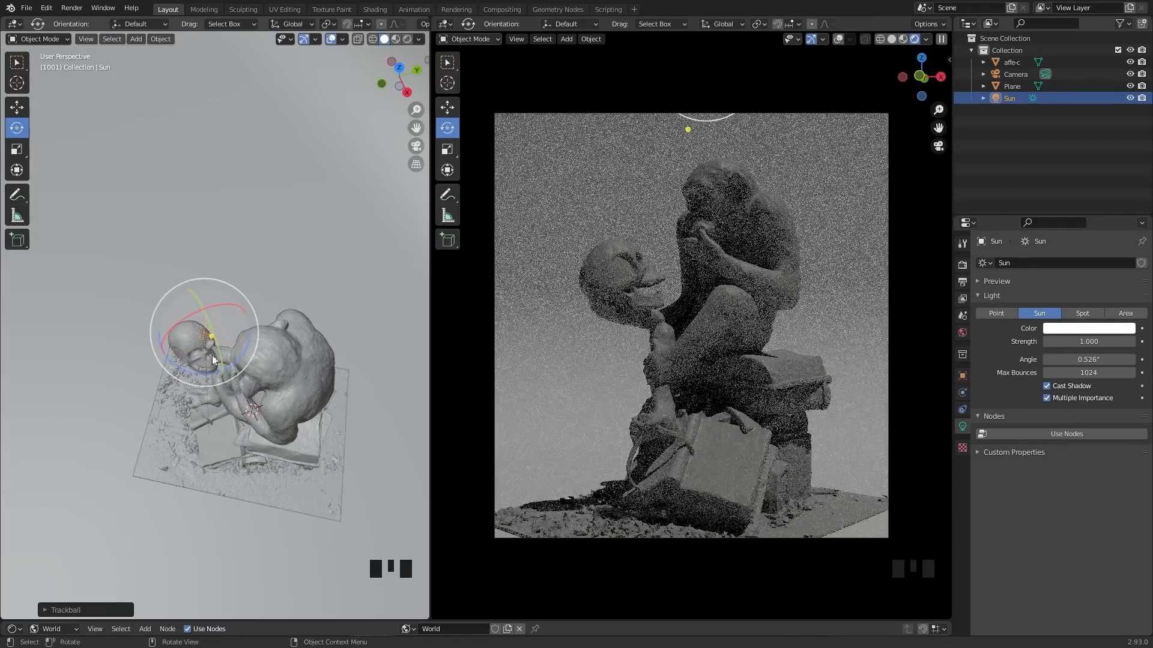
Re-aim the Sun light several times with its yellow direction handle, ending with the line passing through the skull
{"action": "middle_click_drag", "start_coordinate": [248, 366], "coordinate": [242, 322]}
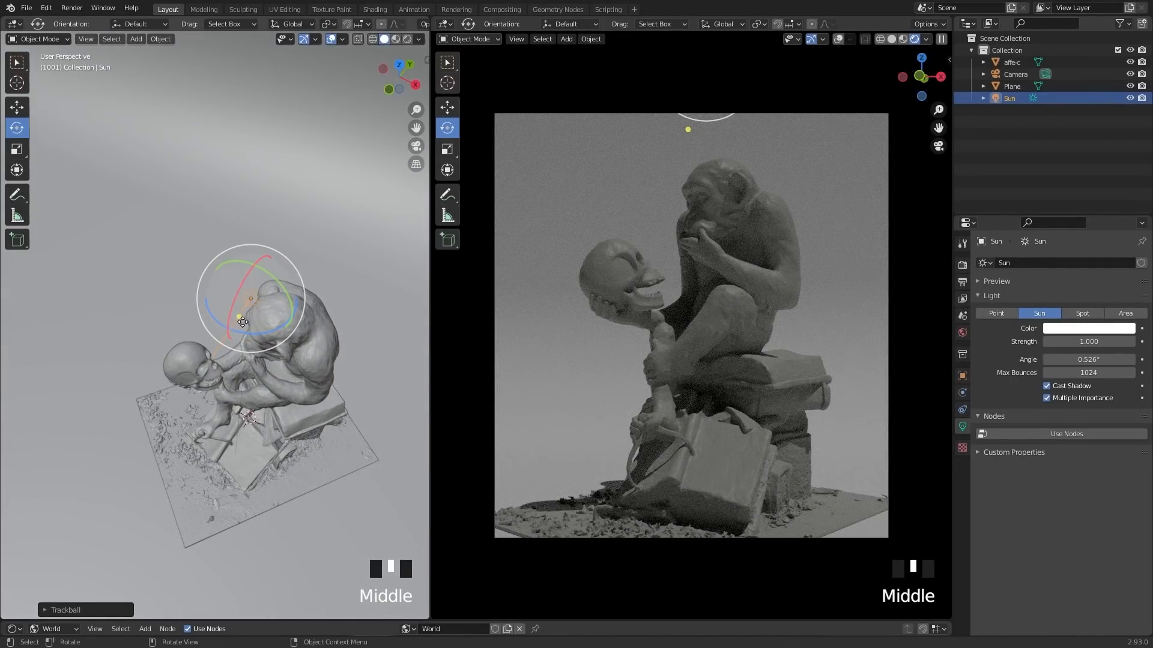
{"action": "scroll", "coordinate": [267, 301], "scroll_direction": "up", "scroll_amount": 5}
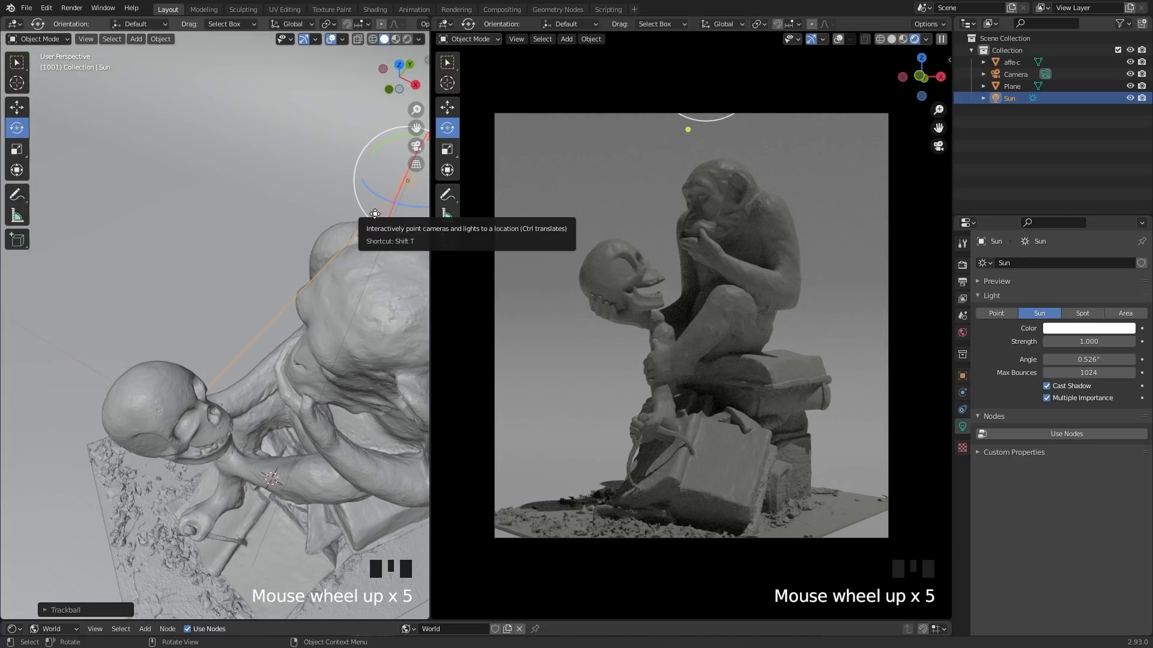
{"action": "scroll", "coordinate": [356, 222], "scroll_direction": "down", "scroll_amount": 1}
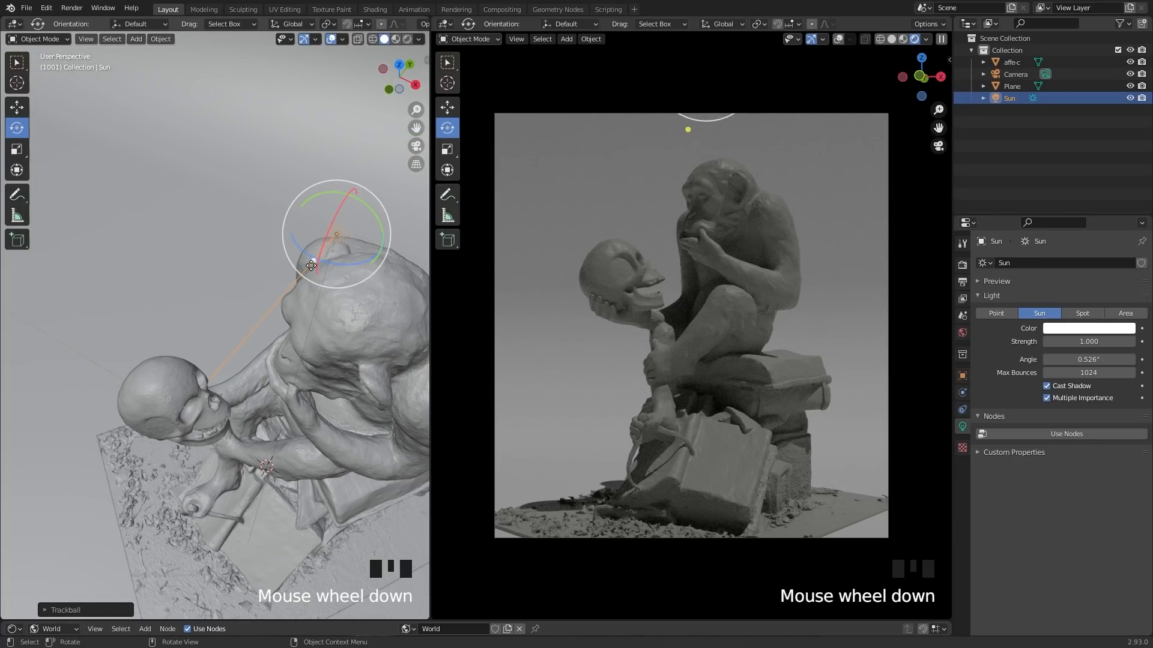
{"action": "left_click_drag", "start_coordinate": [312, 263], "coordinate": [212, 396]}
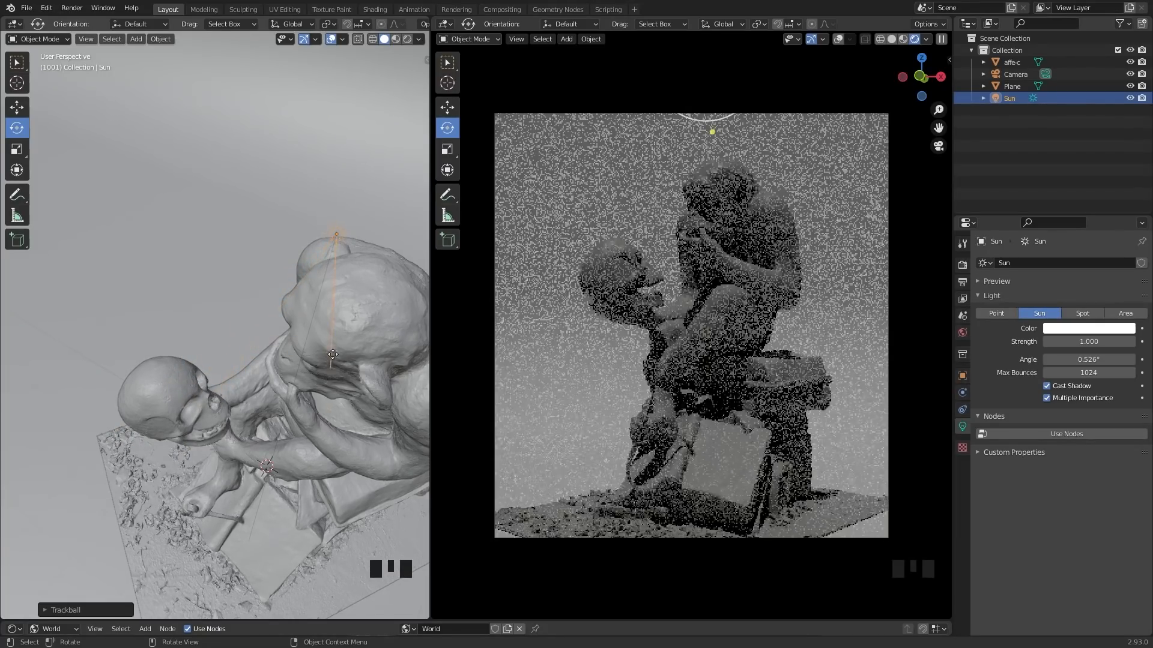
{"action": "mouse_move", "coordinate": [314, 247]}
{"action": "left_mouse_down"}
{"action": "mouse_move", "coordinate": [240, 372]}
{"action": "mouse_move", "coordinate": [200, 513]}
{"action": "mouse_move", "coordinate": [199, 415]}
{"action": "left_mouse_up"}
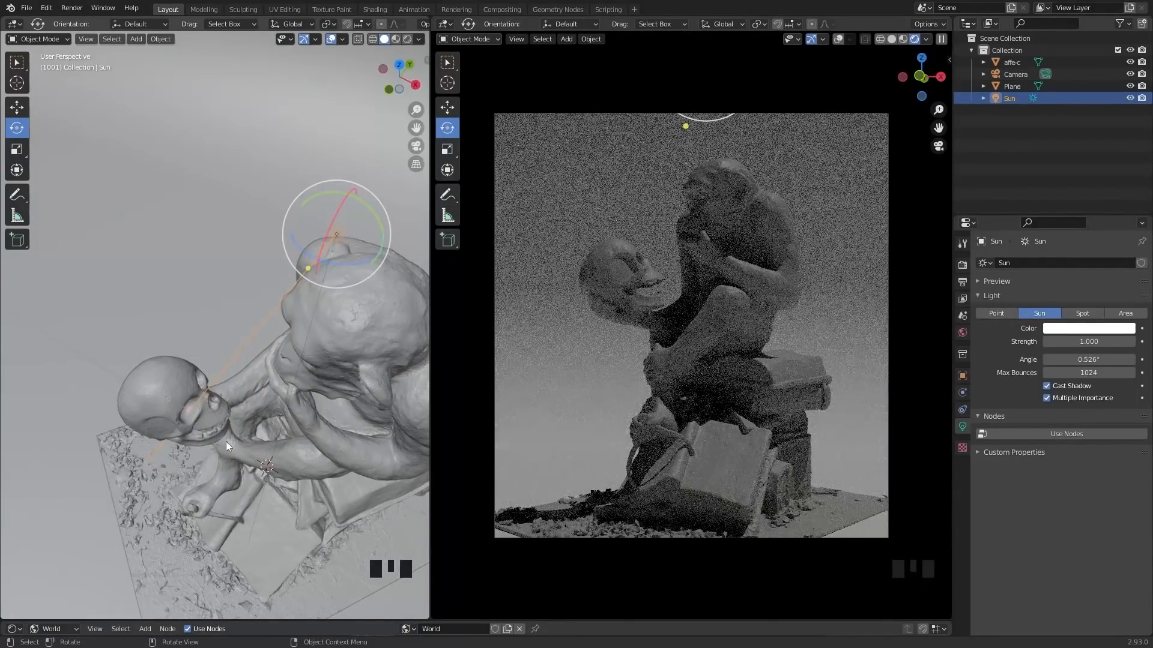
{"action": "middle_click_drag", "start_coordinate": [211, 404], "coordinate": [230, 394]}
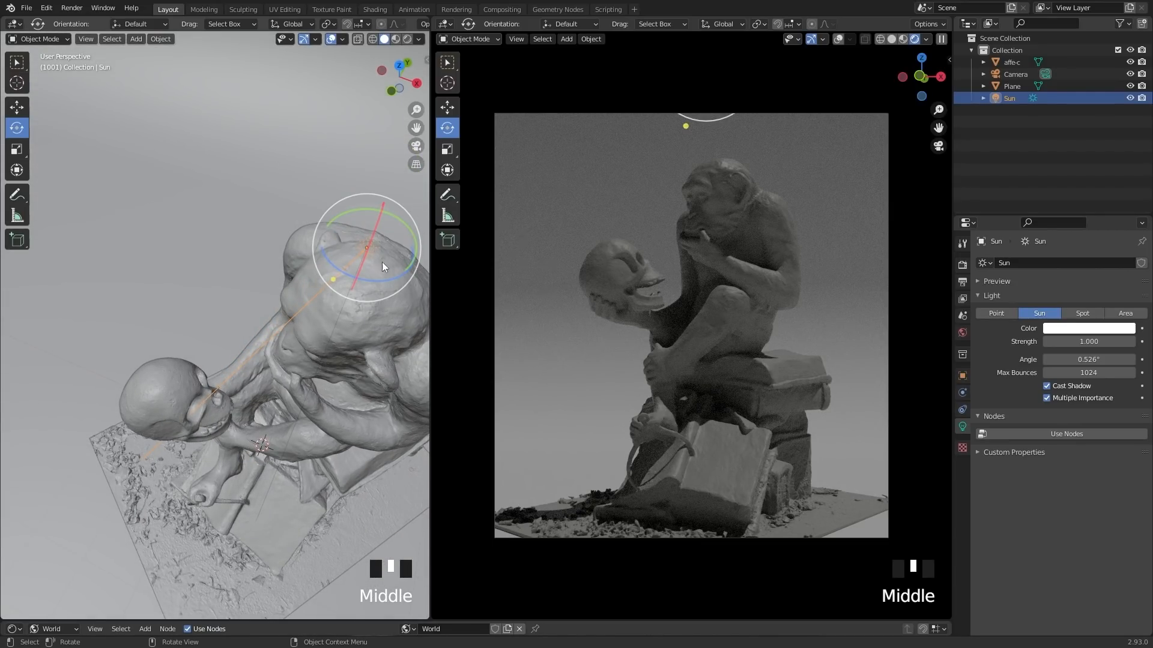
{"action": "left_click_drag", "start_coordinate": [333, 279], "coordinate": [187, 413]}
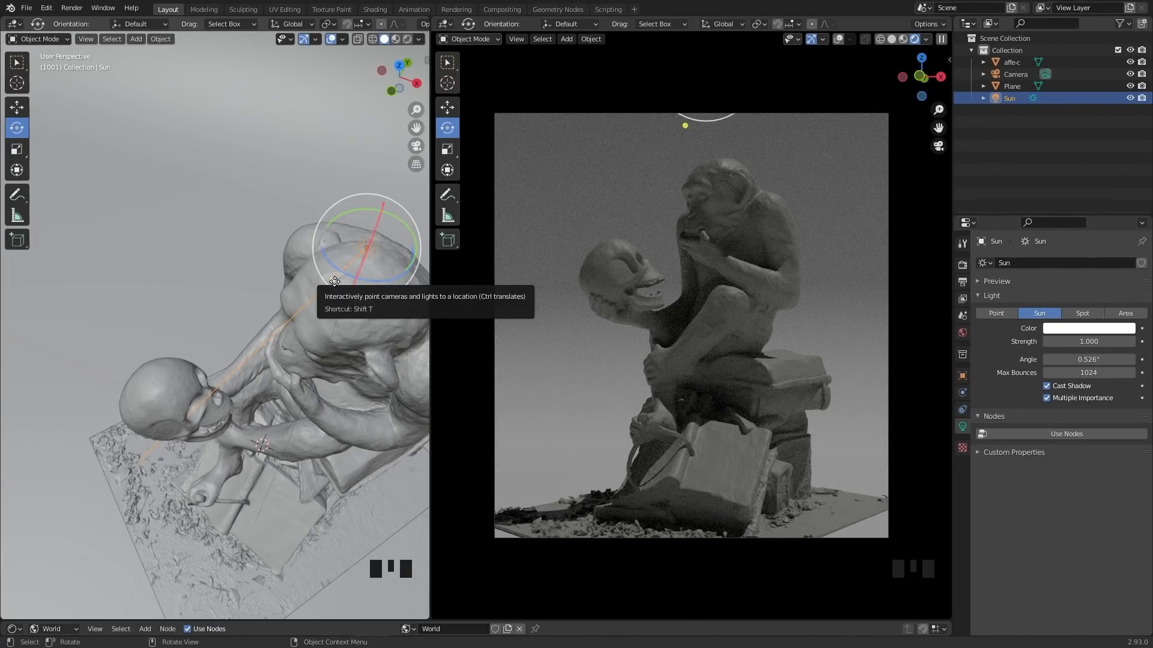
Point the Sun light interactively at the scene surface, sweeping the target from the monkey's arm to the top of the skull
{"action": "scroll", "coordinate": [318, 315], "scroll_direction": "down", "scroll_amount": 2}
{"action": "middle_click_drag", "start_coordinate": [315, 338], "coordinate": [268, 375]}
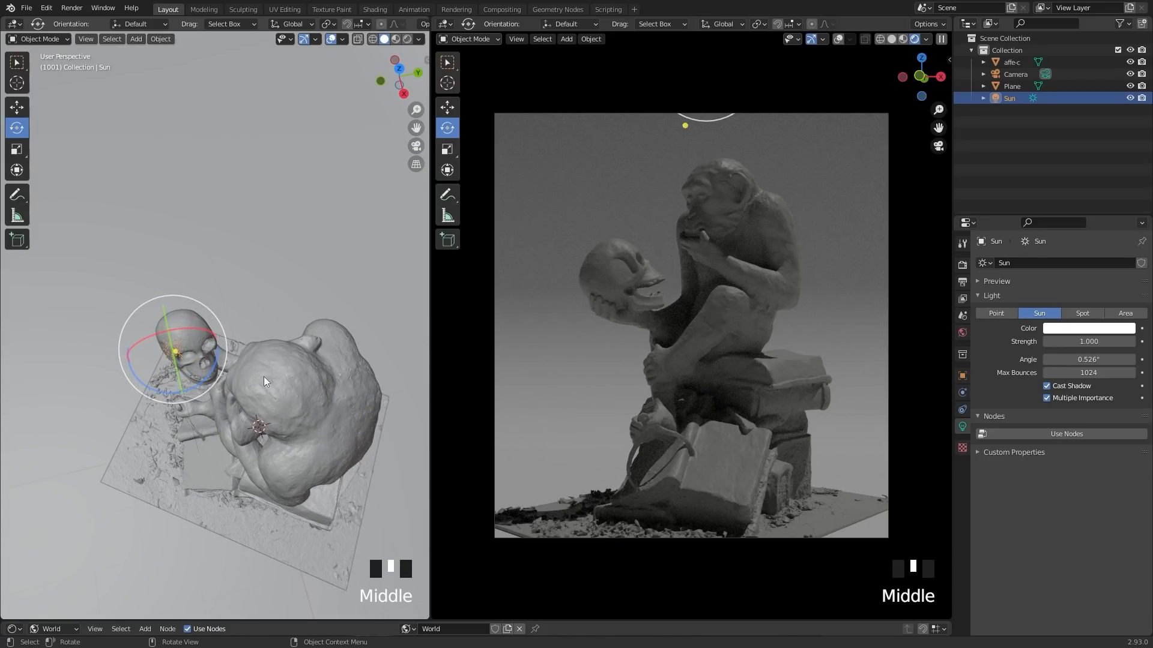
{"action": "key", "text": "shift+t"}
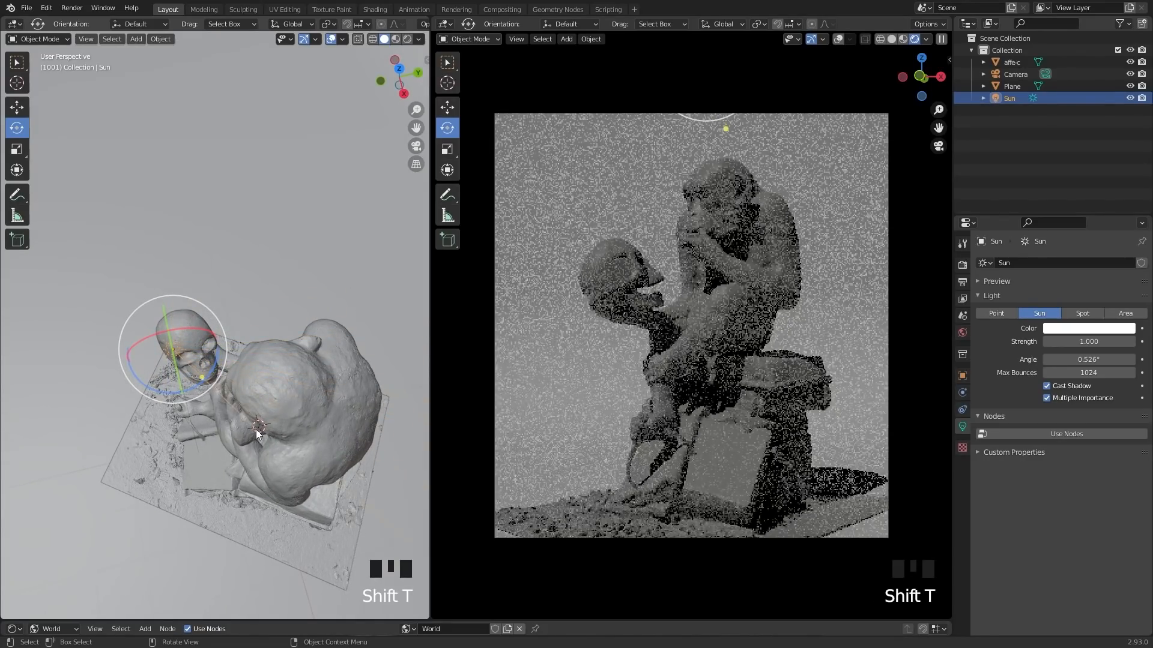
{"action": "mouse_move", "coordinate": [184, 318]}
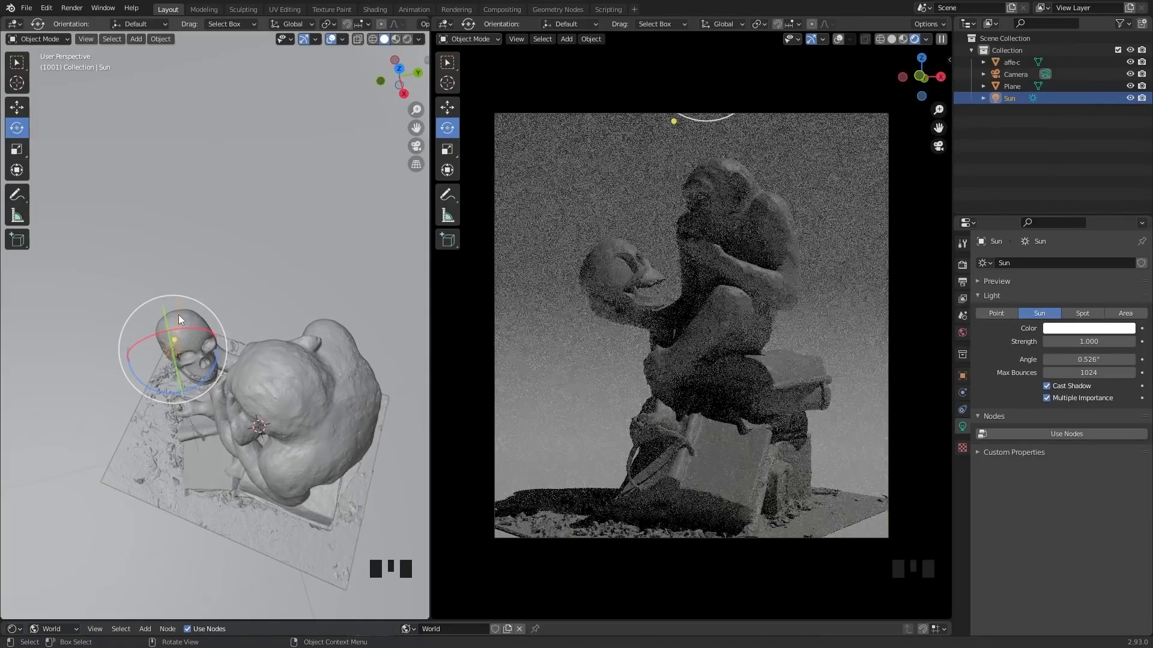
Turn the Sun light with Trackball rotation to shine across the monkey's back, and adjust it with a small plain rotation
{"action": "key", "text": "r"}
{"action": "key", "text": "r"}
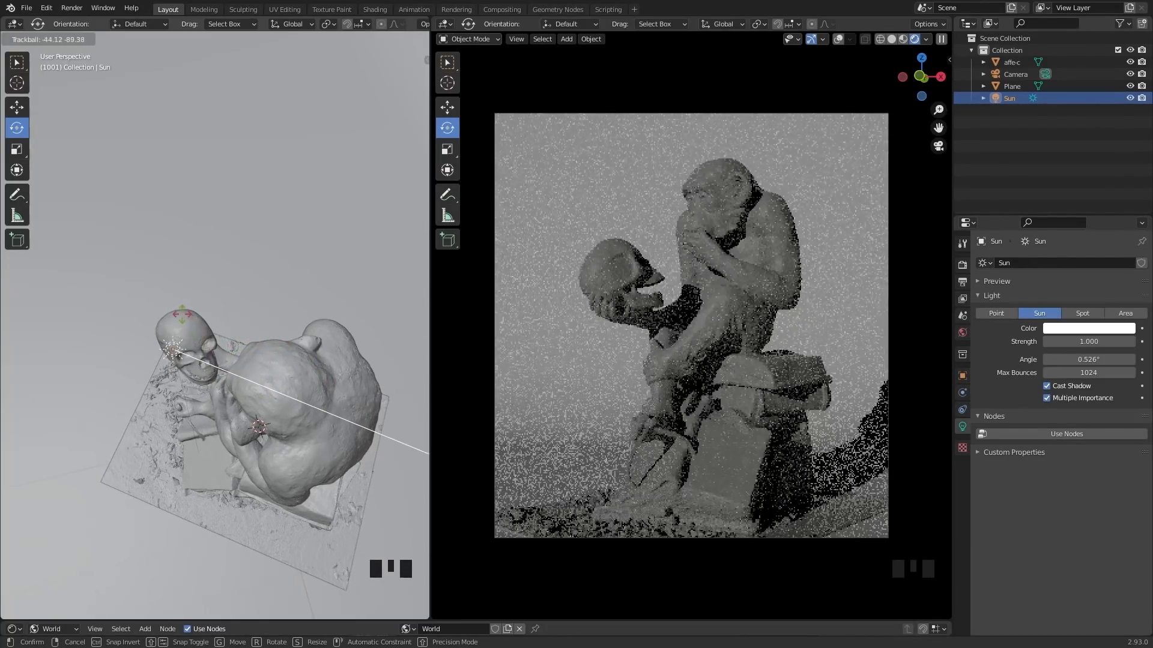
{"action": "left_click", "coordinate": [186, 345]}
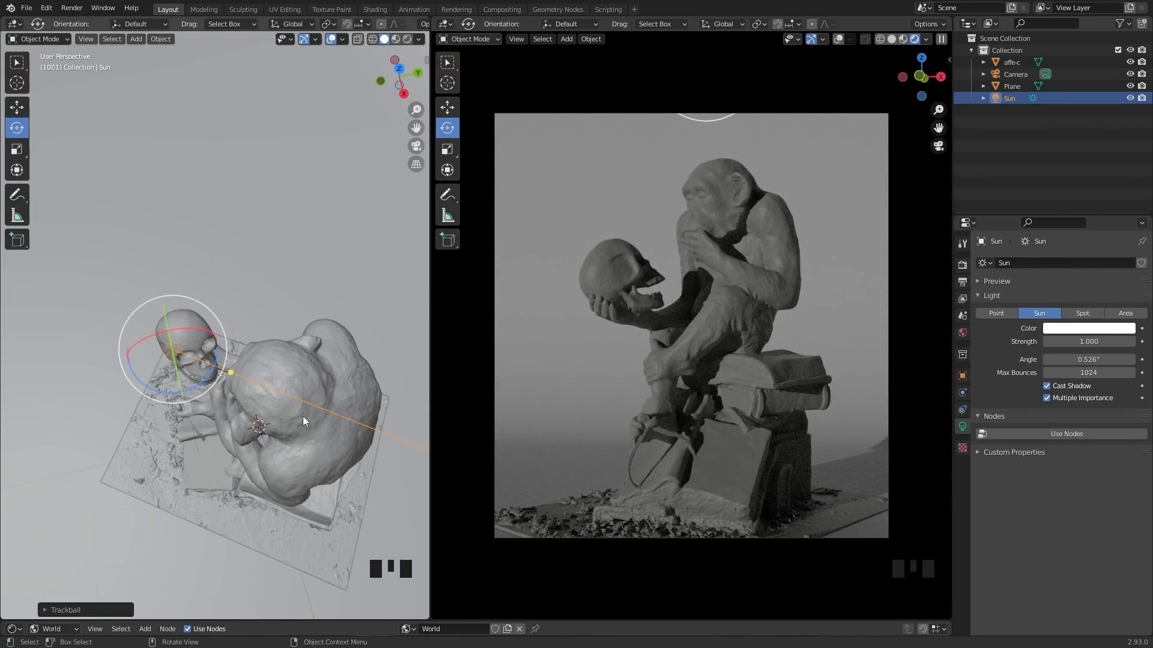
{"action": "key", "text": "r"}
{"action": "left_click", "coordinate": [259, 414]}
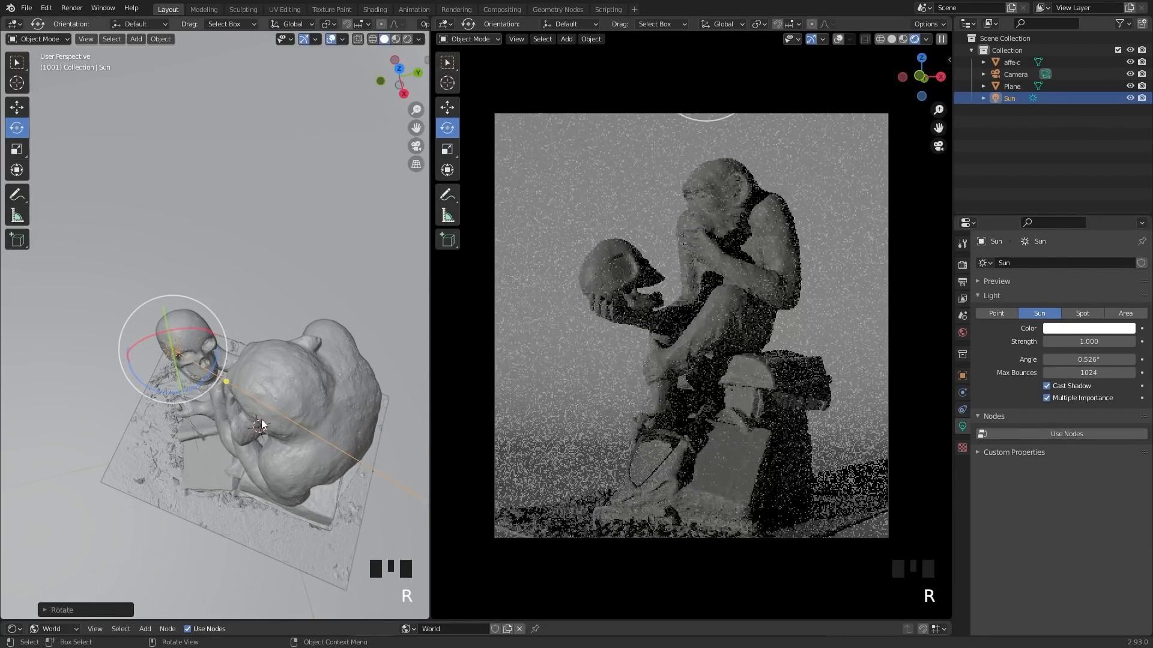
Tint the Sun light's color pale yellow and set its strength to 1.430
{"action": "left_click", "coordinate": [1063, 328]}
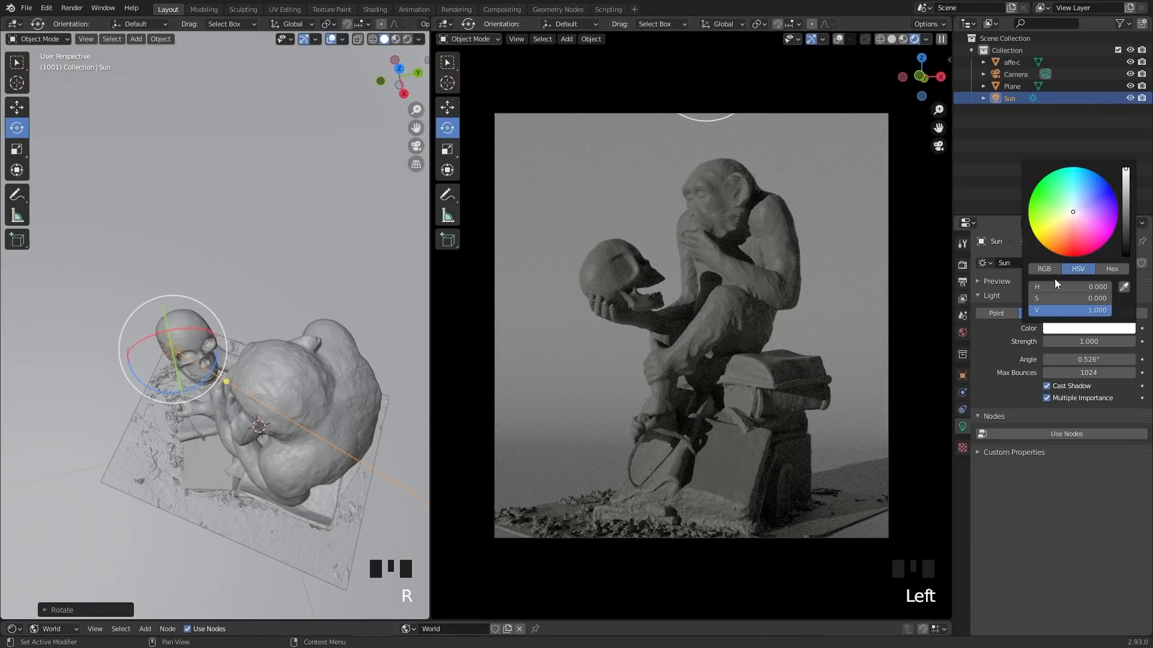
{"action": "left_click", "coordinate": [1065, 217]}
{"action": "left_click", "coordinate": [1068, 219]}
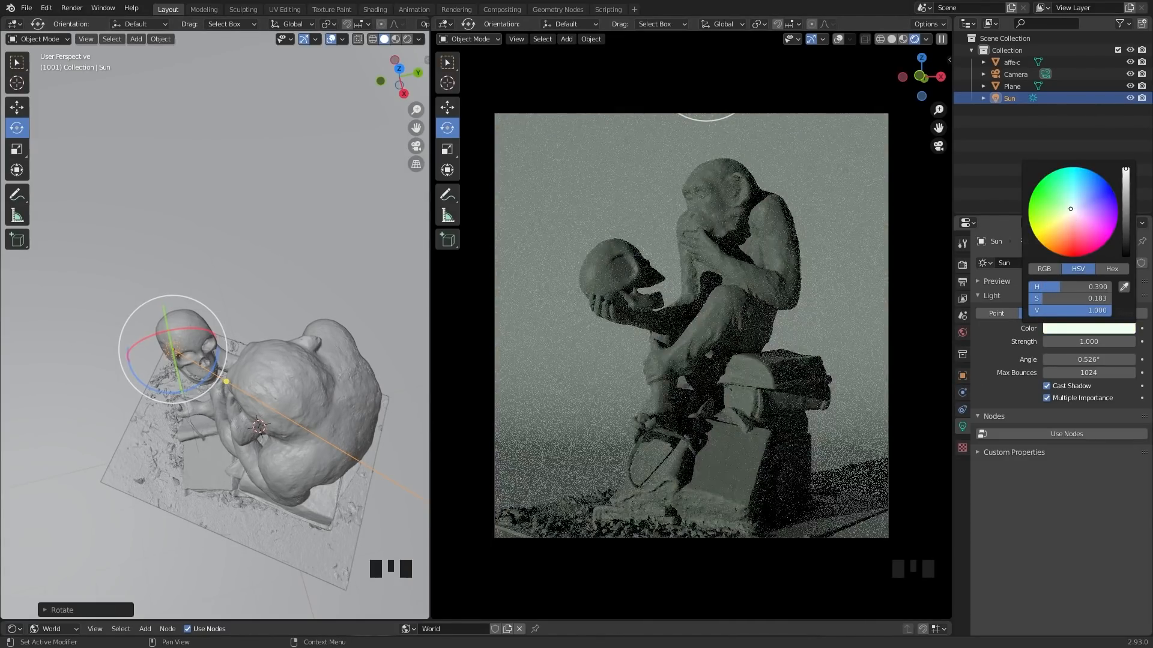
{"action": "left_click_drag", "start_coordinate": [1068, 219], "coordinate": [1068, 214]}
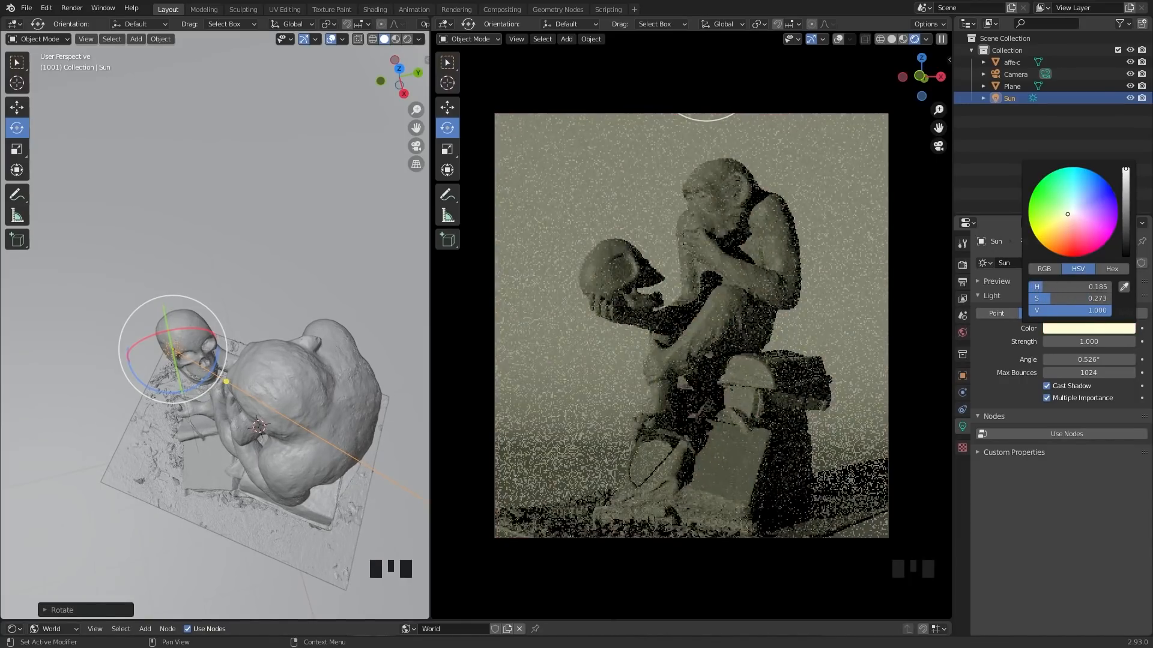
{"action": "left_click", "coordinate": [1089, 341]}
{"action": "left_click_drag", "start_coordinate": [1088, 341], "coordinate": [1115, 342]}
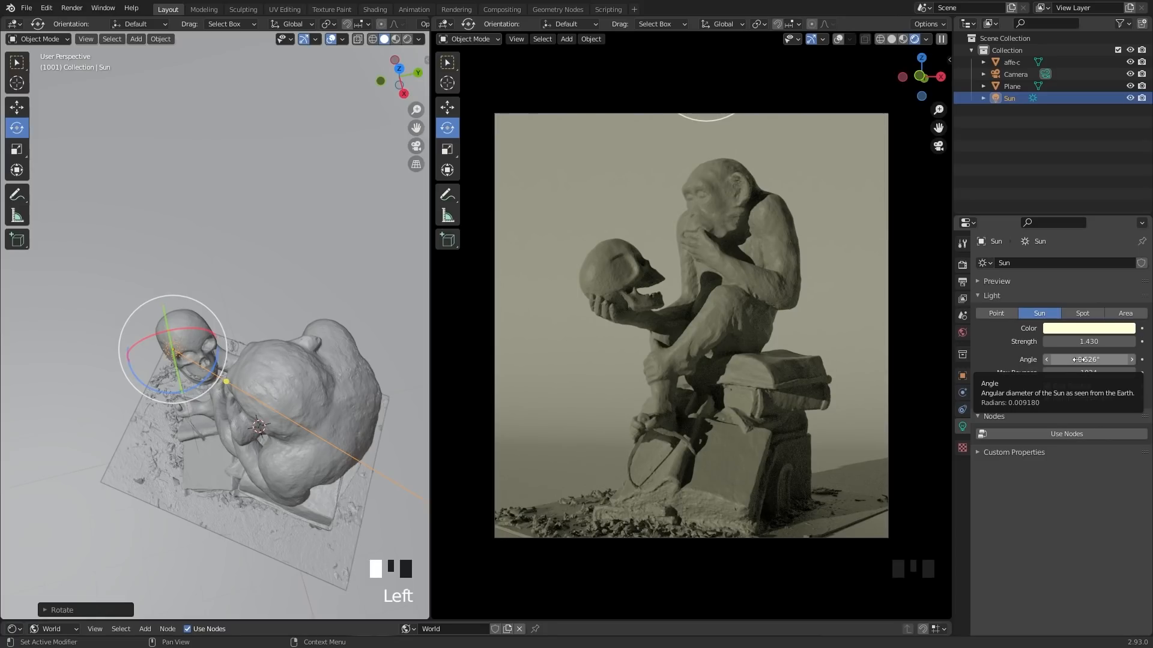
Reset the Sun light's color to white and widen its angle to 23.3° and on to 67.6° to soften the shadows
{"action": "left_click", "coordinate": [1083, 330]}
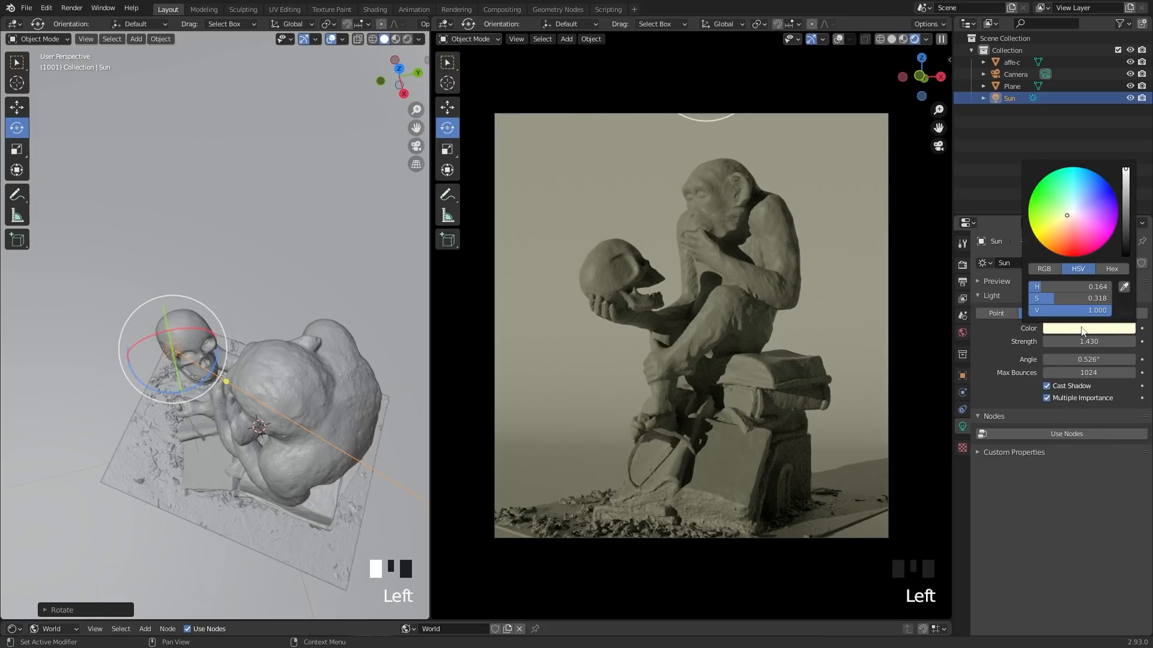
{"action": "left_click", "coordinate": [1073, 212]}
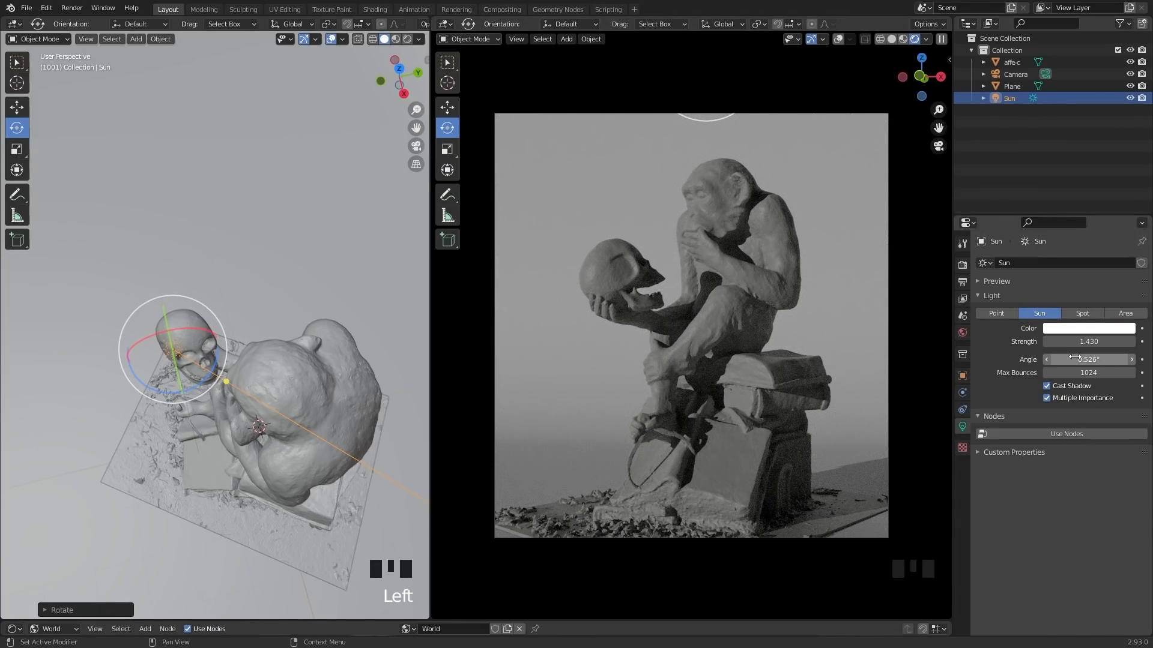
{"action": "left_click_drag", "start_coordinate": [1075, 357], "coordinate": [1126, 358]}
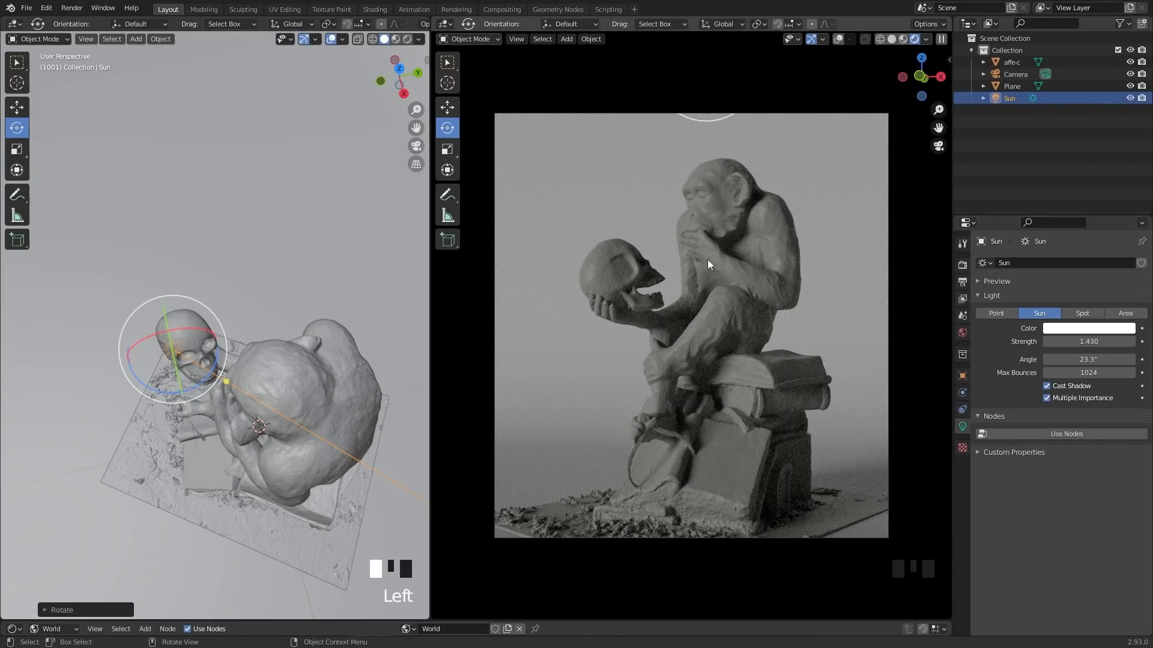
{"action": "mouse_move", "coordinate": [1081, 359]}
{"action": "left_mouse_down"}
{"action": "mouse_move", "coordinate": [1135, 359]}
{"action": "mouse_move", "coordinate": [1064, 360]}
{"action": "left_mouse_up"}
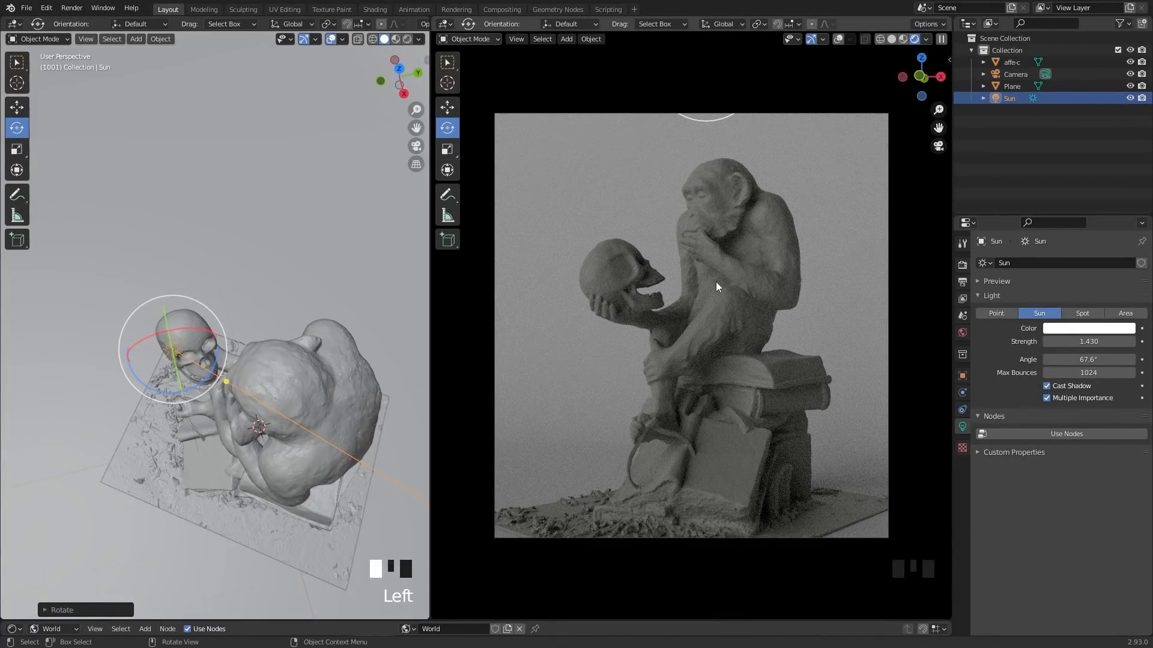
Rotate the Sun light around the statue and point it interactively back at the top of the skull
{"action": "key", "text": "r"}
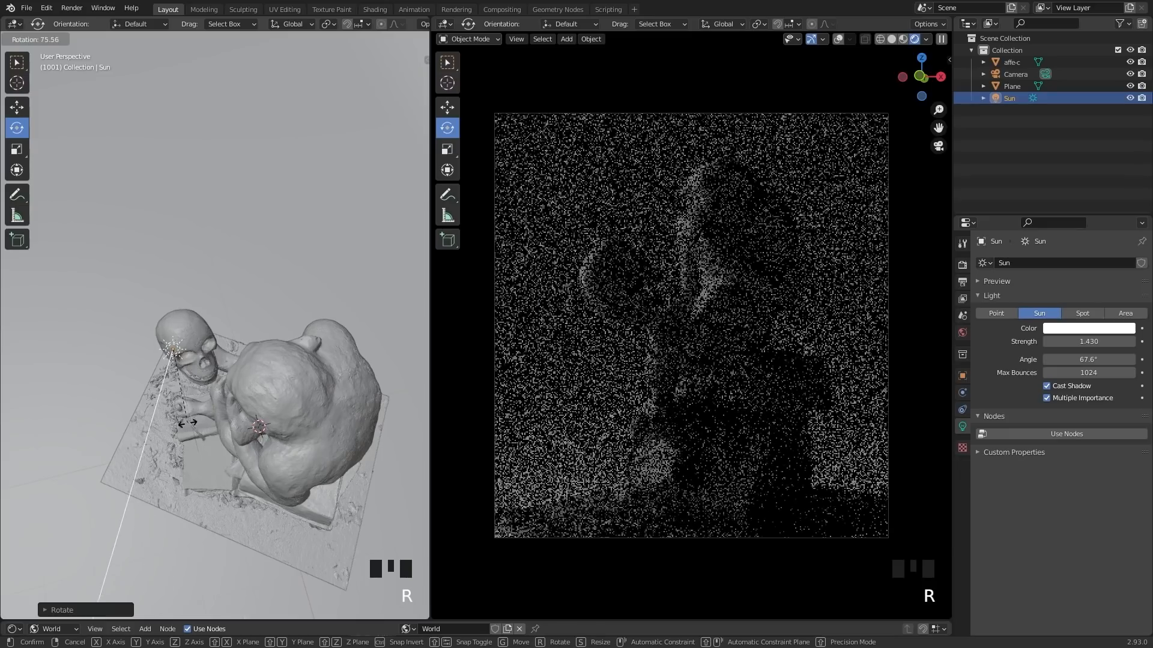
{"action": "left_click", "coordinate": [237, 382]}
{"action": "key", "text": "shift+r"}
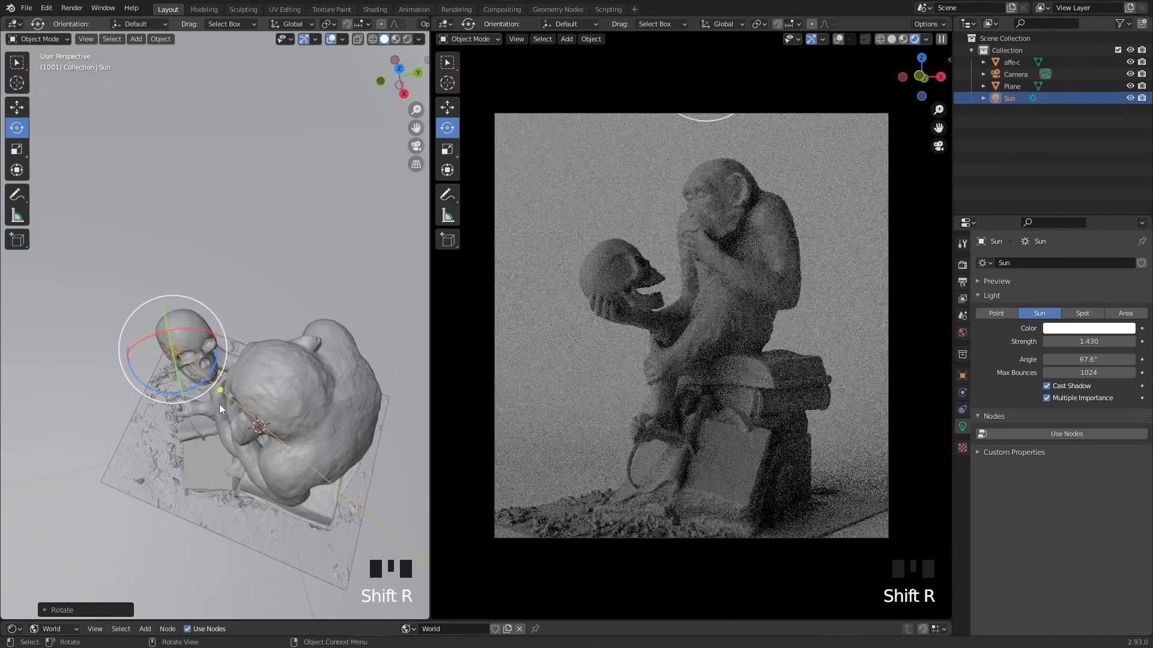
{"action": "key", "text": "shift+t"}
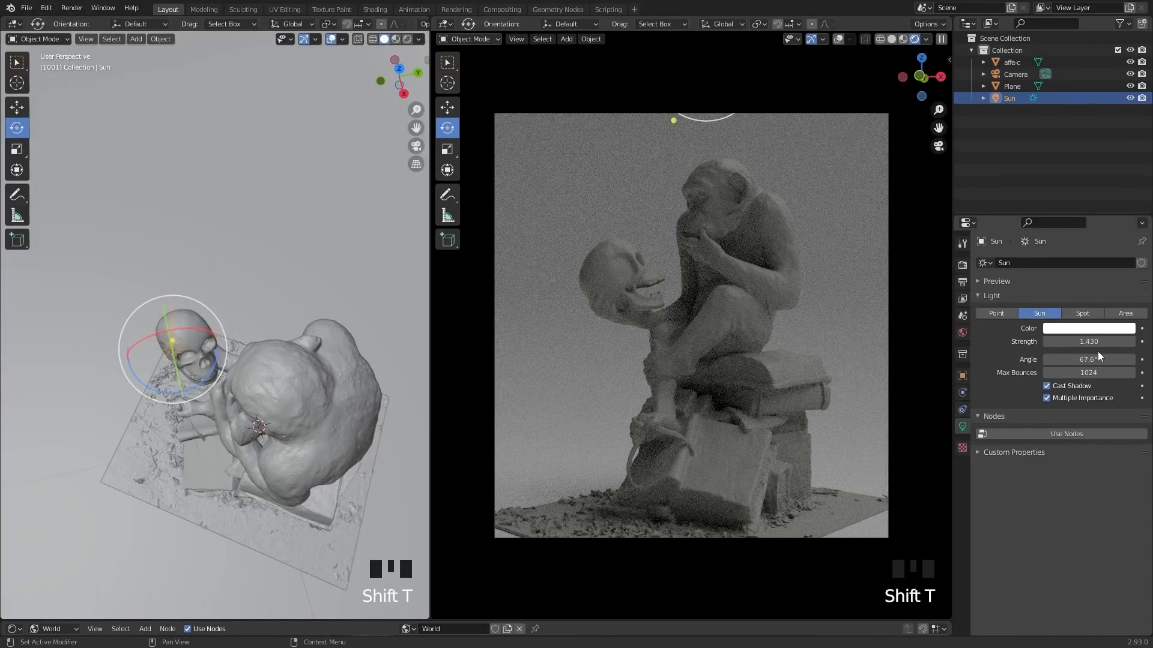
Re-aim the Sun light interactively at the statue and delete the light
{"action": "key", "text": "shift+t"}
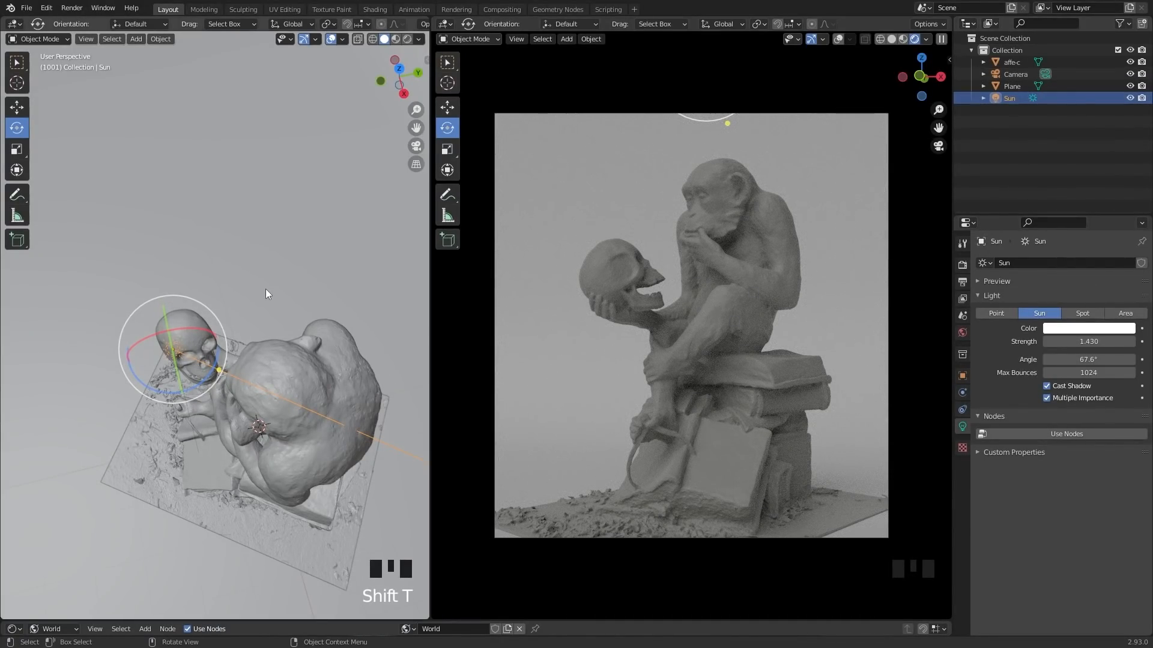
{"action": "key", "text": "x"}
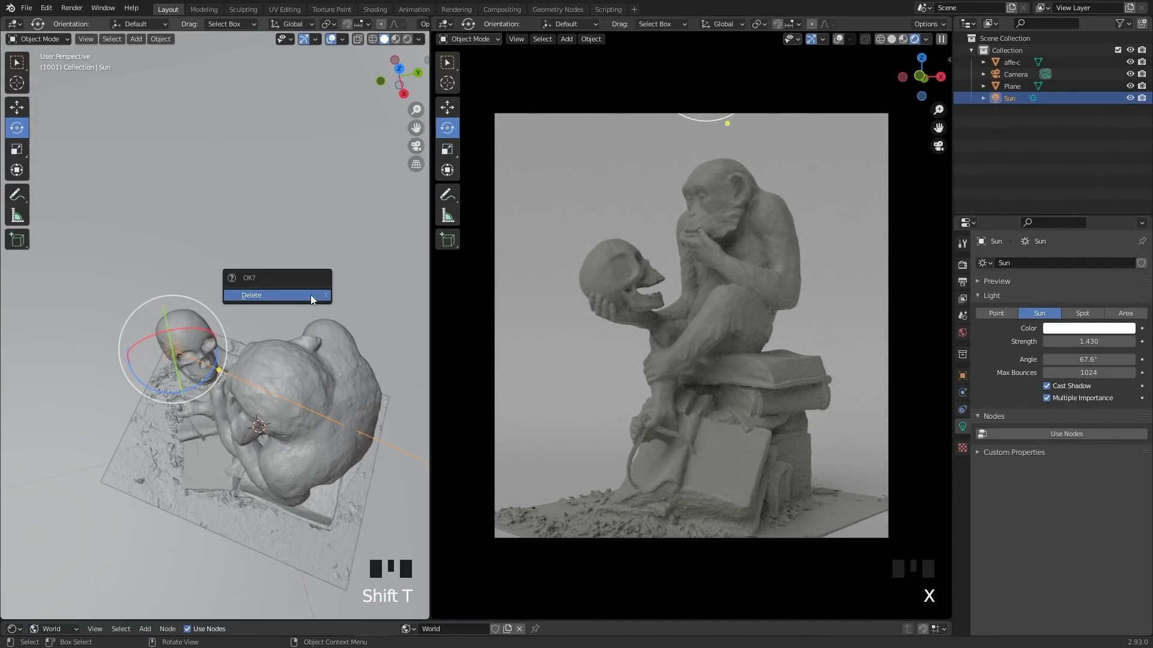
{"action": "left_click", "coordinate": [311, 295]}
Add a Spot light and raise it straight above the monkey's head
{"action": "key", "text": "shift+a"}
{"action": "mouse_move", "coordinate": [311, 294]}
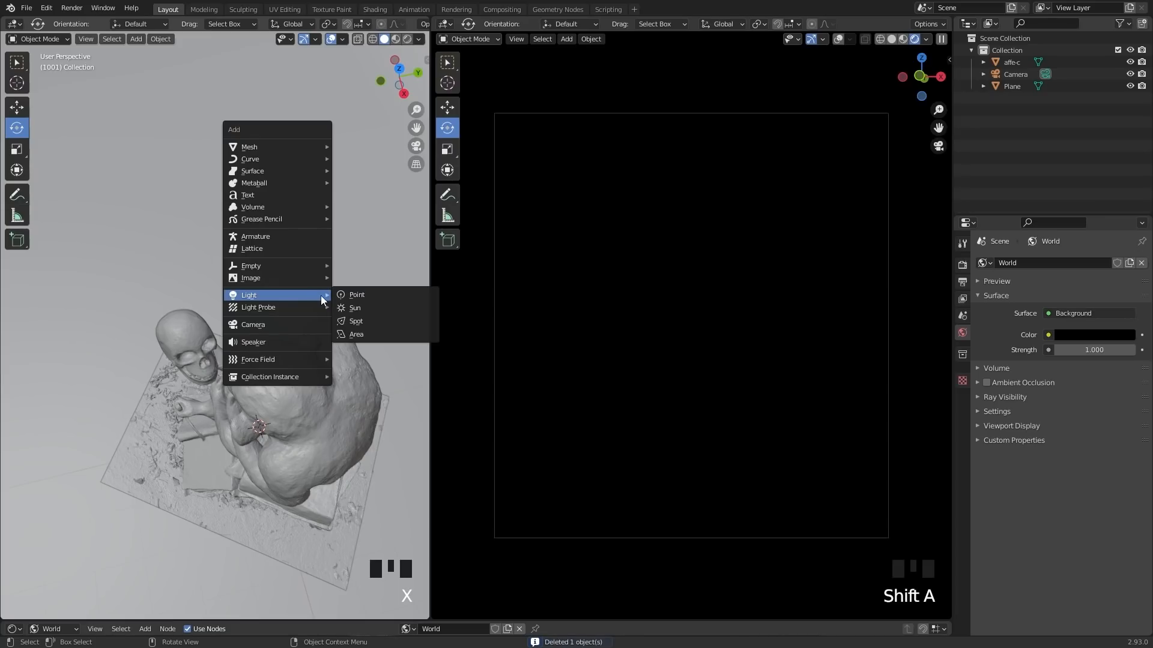
{"action": "left_click", "coordinate": [362, 322]}
{"action": "middle_click_drag", "start_coordinate": [357, 325], "coordinate": [362, 294]}
{"action": "scroll", "coordinate": [323, 383], "scroll_direction": "down", "scroll_amount": 2}
{"action": "middle_click_drag", "start_coordinate": [323, 383], "coordinate": [277, 367]}
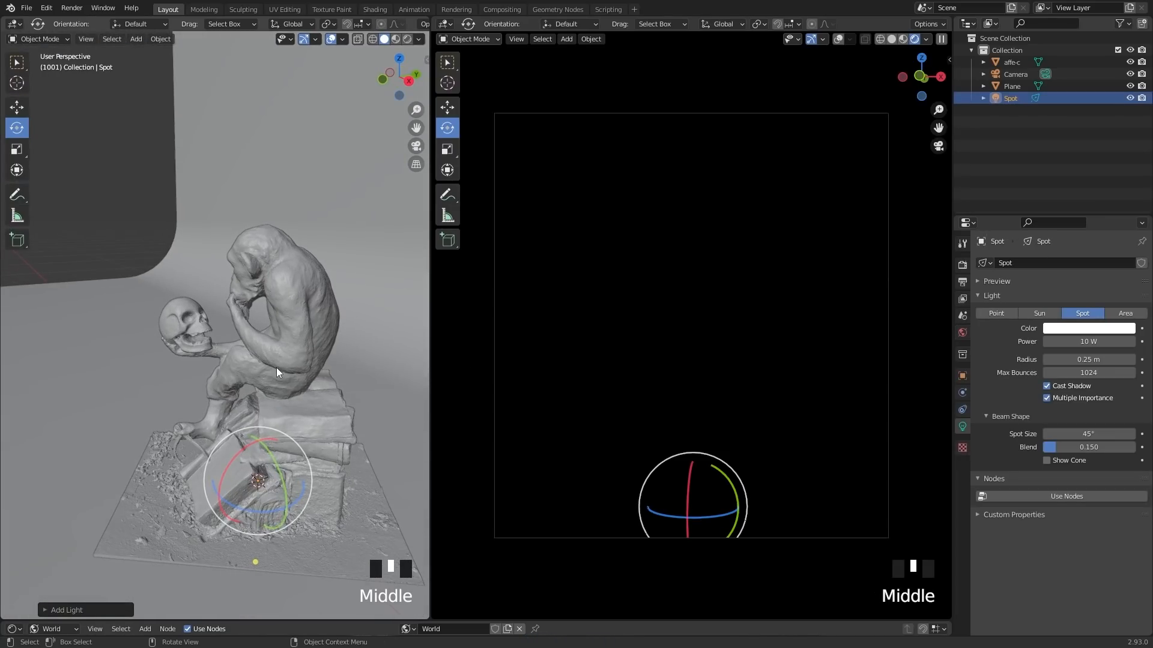
{"action": "key", "text": "g"}
{"action": "left_click", "coordinate": [272, 180]}
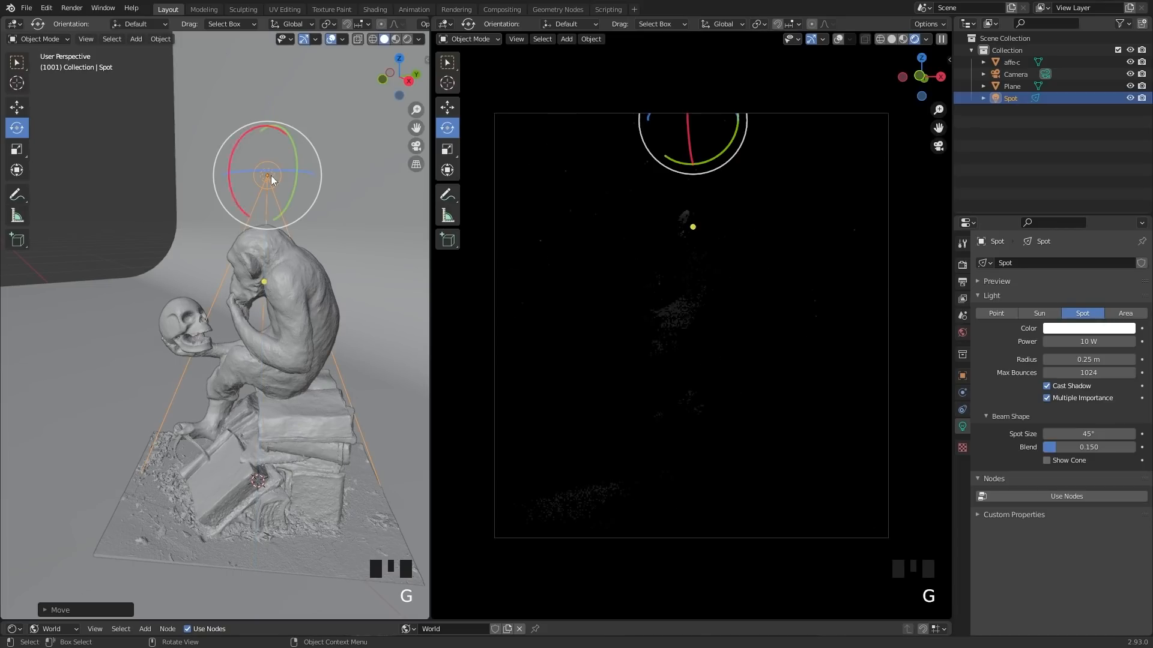
Move the Spot light higher above the statue so its cone spreads over the whole base
{"action": "scroll", "coordinate": [271, 180], "scroll_direction": "down", "scroll_amount": 2}
{"action": "middle_click_drag", "start_coordinate": [271, 180], "coordinate": [292, 319]}
{"action": "key", "text": "g"}
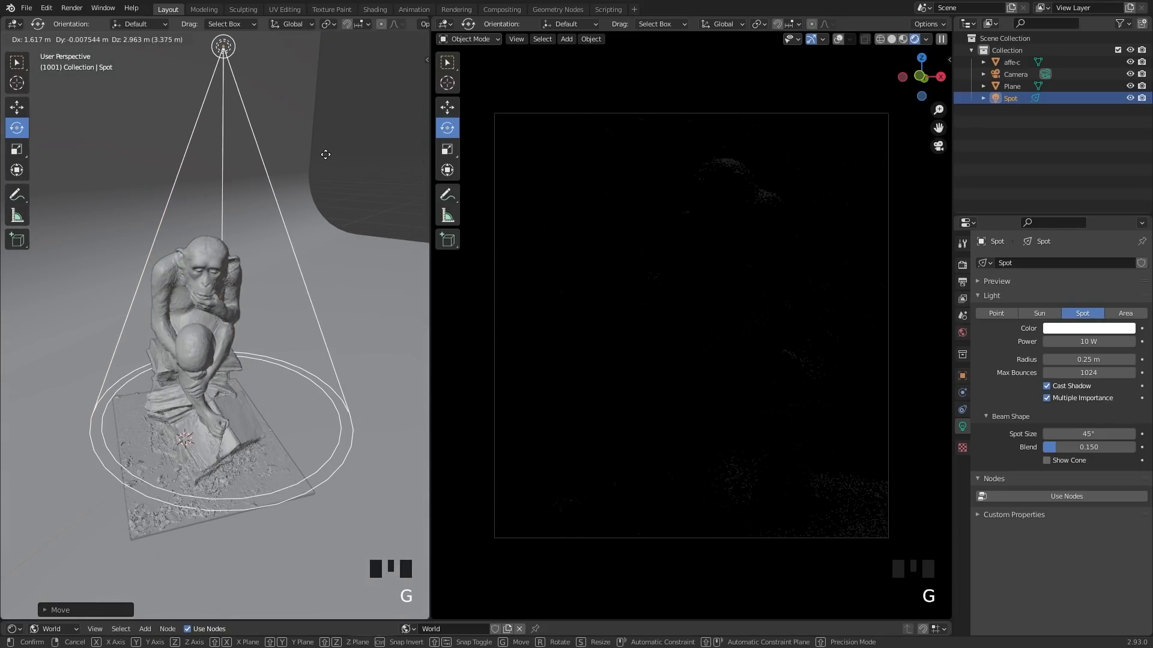
{"action": "left_click", "coordinate": [297, 214]}
Rotate the Spot light so its cone tilts sideways, and cycle the selection tools to the Tweak tool
{"action": "middle_click_drag", "start_coordinate": [297, 213], "coordinate": [380, 379], "text": "shift"}
{"action": "left_click_drag", "start_coordinate": [269, 125], "coordinate": [248, 176]}
{"action": "key", "text": "w"}
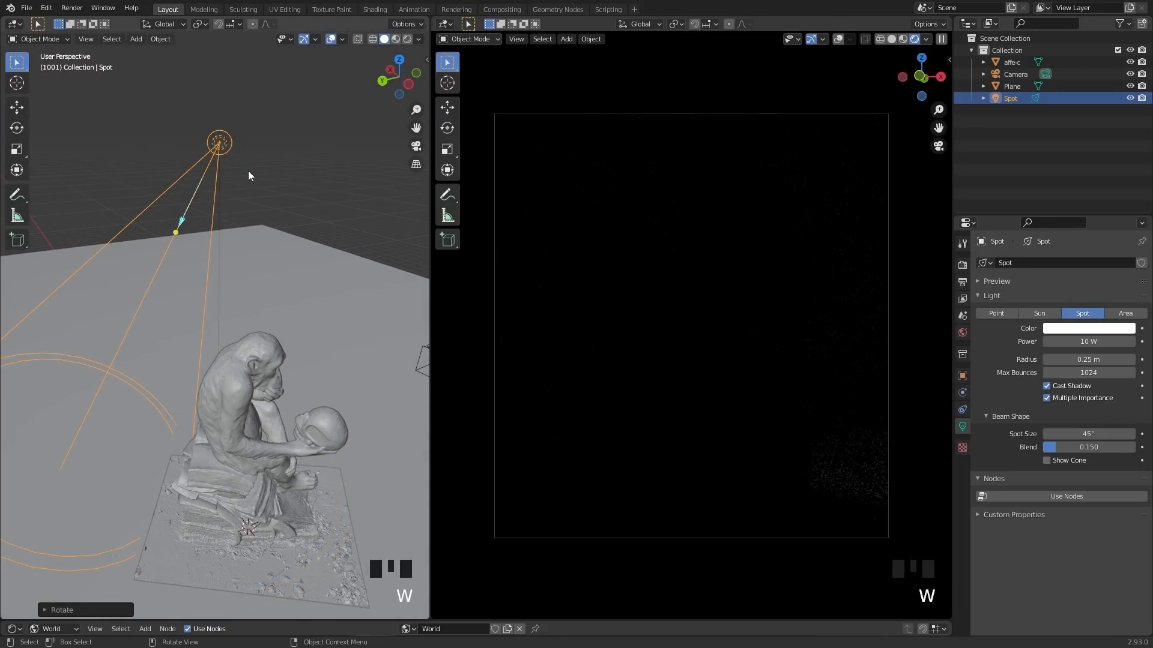
{"action": "middle_click_drag", "start_coordinate": [203, 207], "coordinate": [211, 181]}
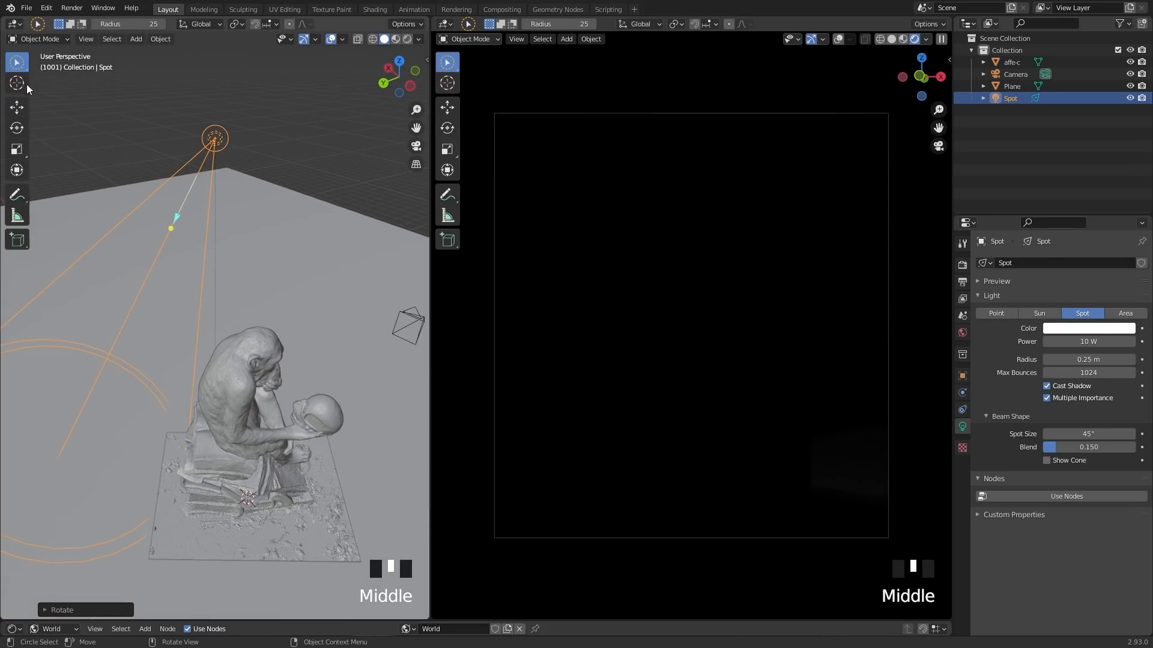
{"action": "key", "text": "w"}
{"action": "key", "text": "w"}
{"action": "key", "text": "w"}
{"action": "key", "text": "w"}
{"action": "key", "text": "w"}
{"action": "key", "text": "w"}
{"action": "key", "text": "w"}
{"action": "key", "text": "w"}
{"action": "key", "text": "w"}
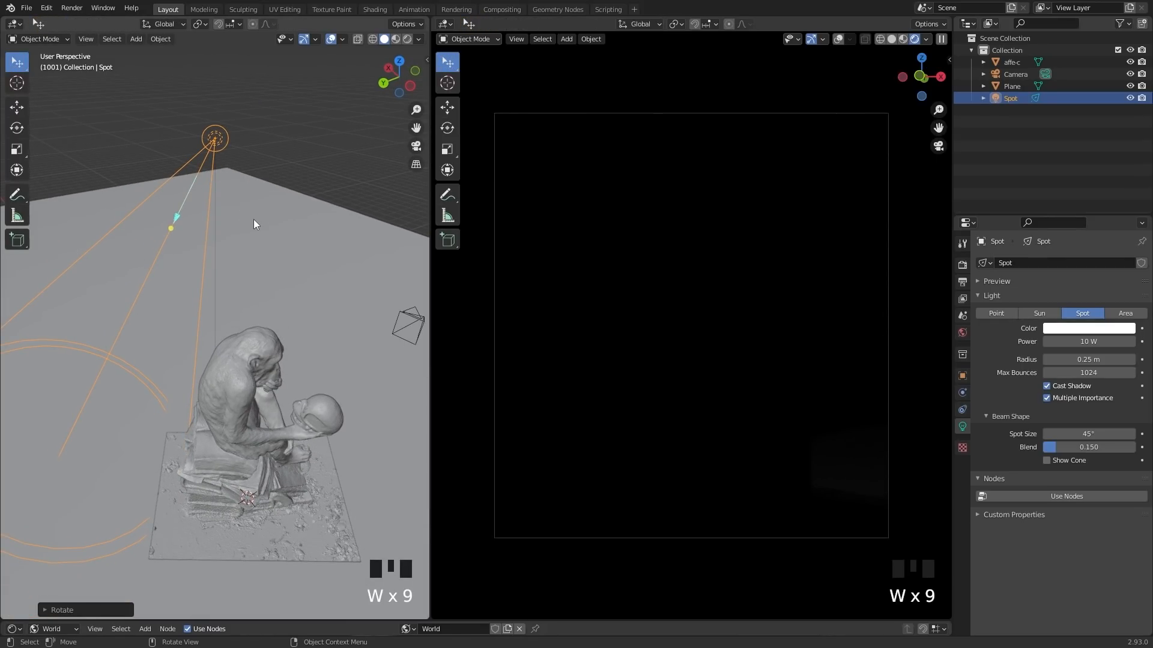
Move the Spot light along the Y axis and reposition it from above so its tilted beam falls on the statue's front
{"action": "key", "text": "g"}
{"action": "key", "text": "y"}
{"action": "key", "text": "Return"}
{"action": "middle_click_drag", "start_coordinate": [360, 228], "coordinate": [316, 280]}
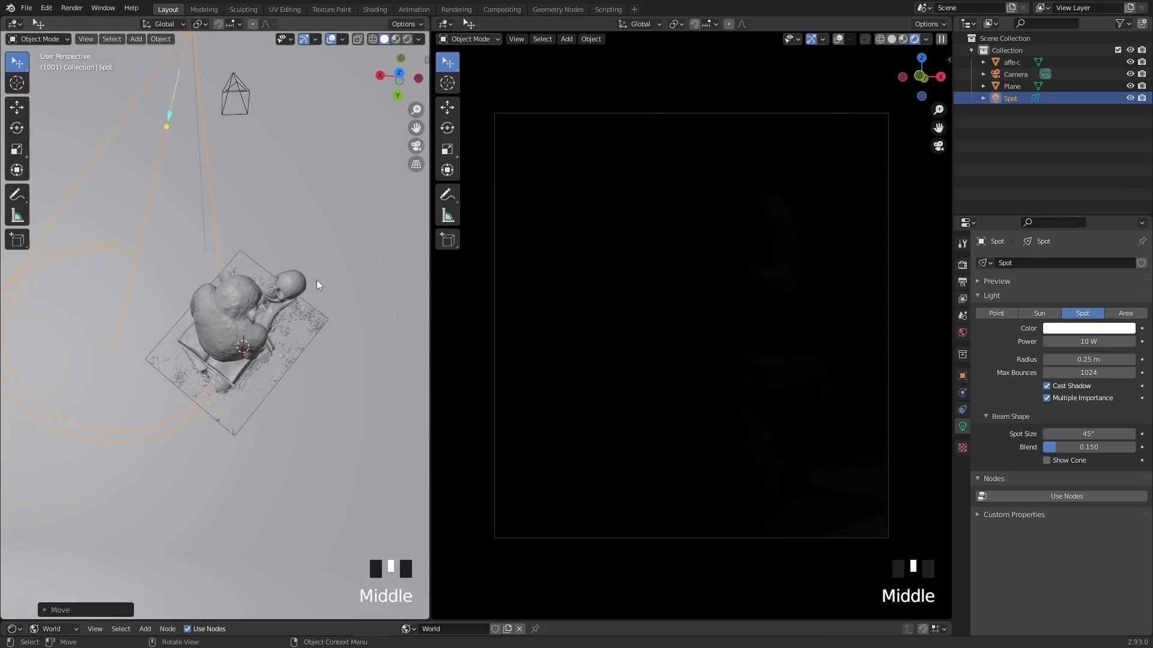
{"action": "key", "text": "g"}
{"action": "left_click", "coordinate": [205, 329]}
{"action": "middle_click_drag", "start_coordinate": [205, 329], "coordinate": [243, 226]}
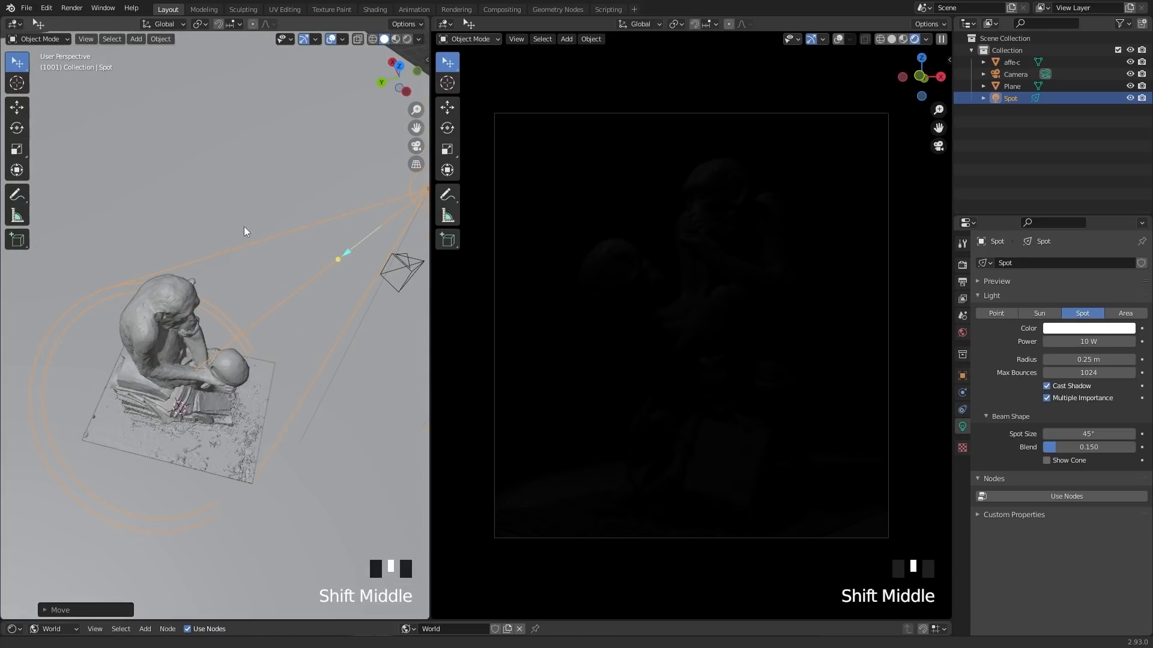
Raise the Spot light's power to 100 W and on to 1000 W by multiplying the value by 10 each time
{"action": "left_click", "coordinate": [1124, 342]}
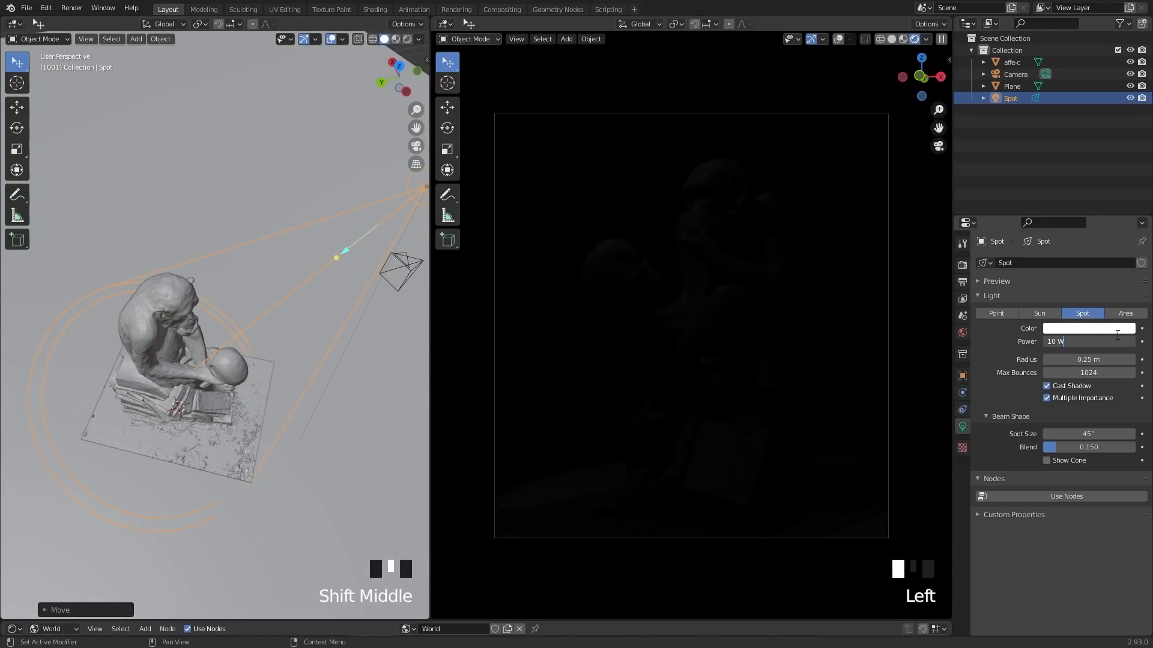
{"action": "type", "text": "*10"}
{"action": "key", "text": "Return"}
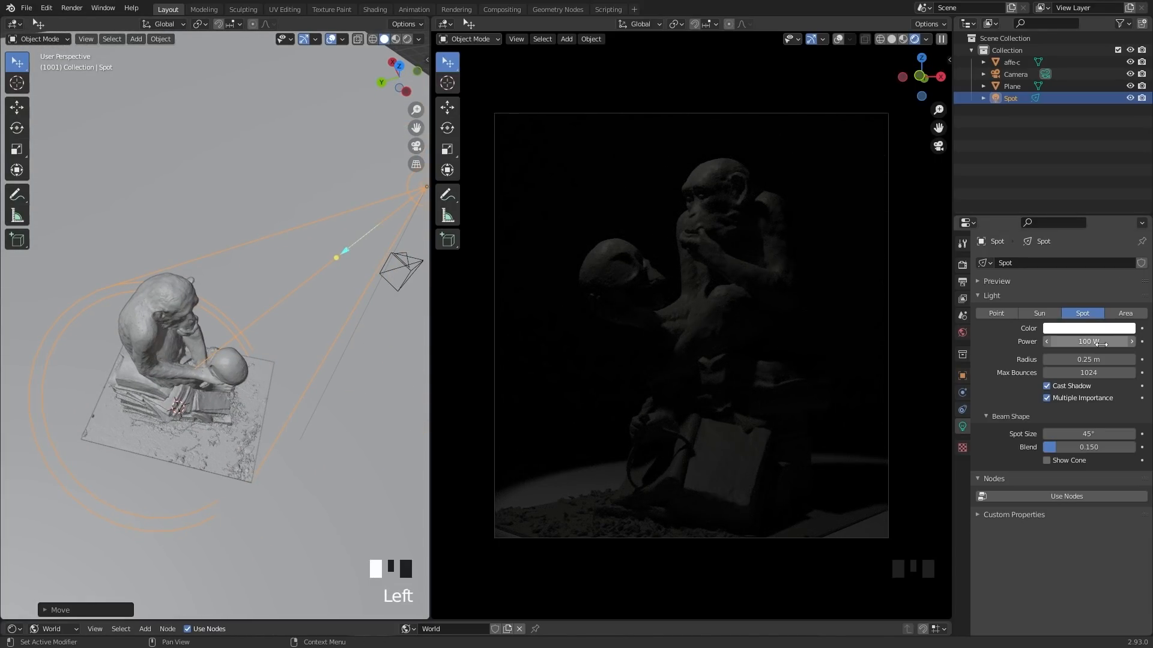
{"action": "left_click", "coordinate": [1111, 341]}
{"action": "type", "text": "*"}
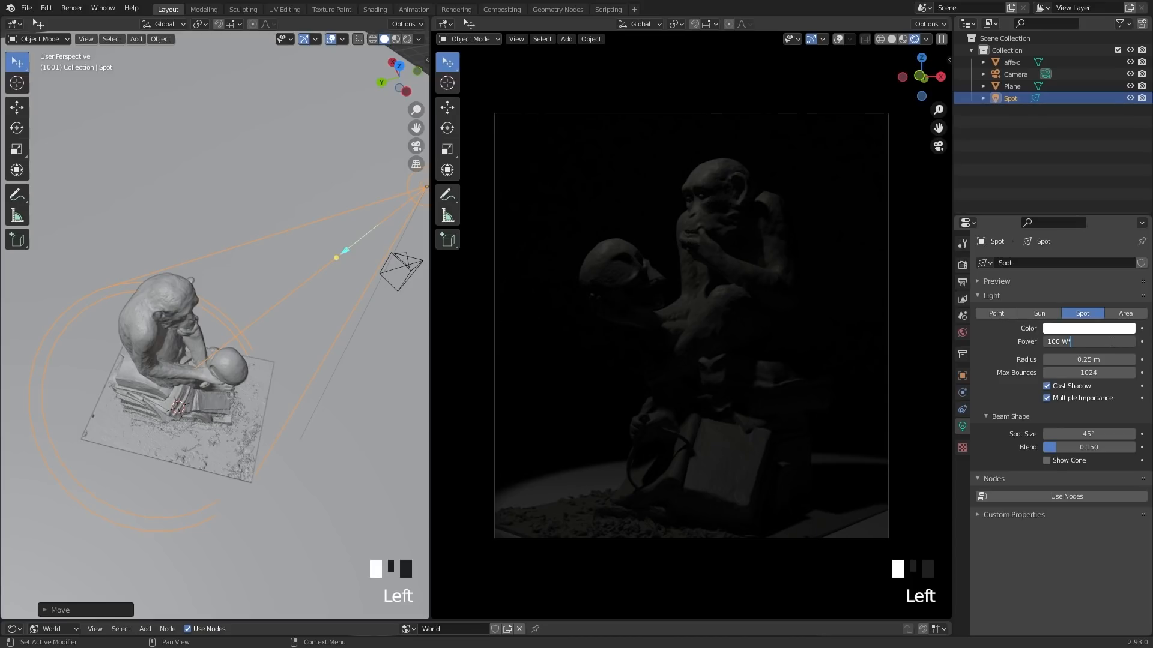
{"action": "type", "text": "10"}
{"action": "key", "text": "Return"}
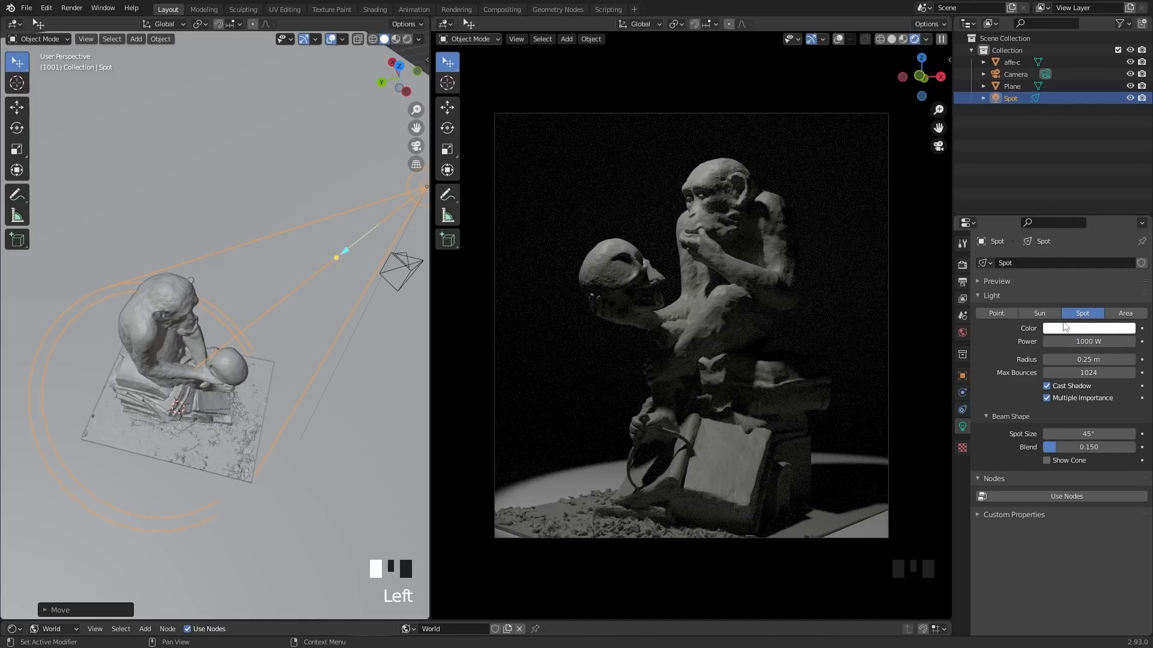
Nudge the Spot light's power to 1003.3 W and compare shadow softness with a radius of 0 m and 0.34 m
{"action": "scroll", "coordinate": [230, 321], "scroll_direction": "down", "scroll_amount": 2}
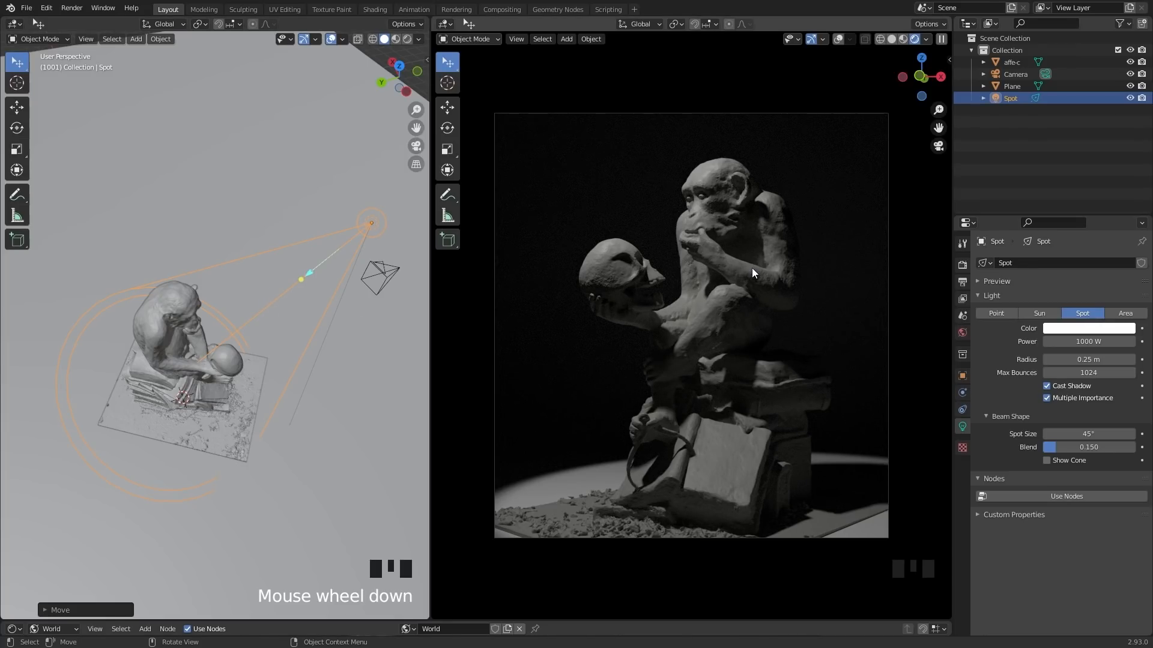
{"action": "middle_click_drag", "start_coordinate": [329, 290], "coordinate": [296, 316]}
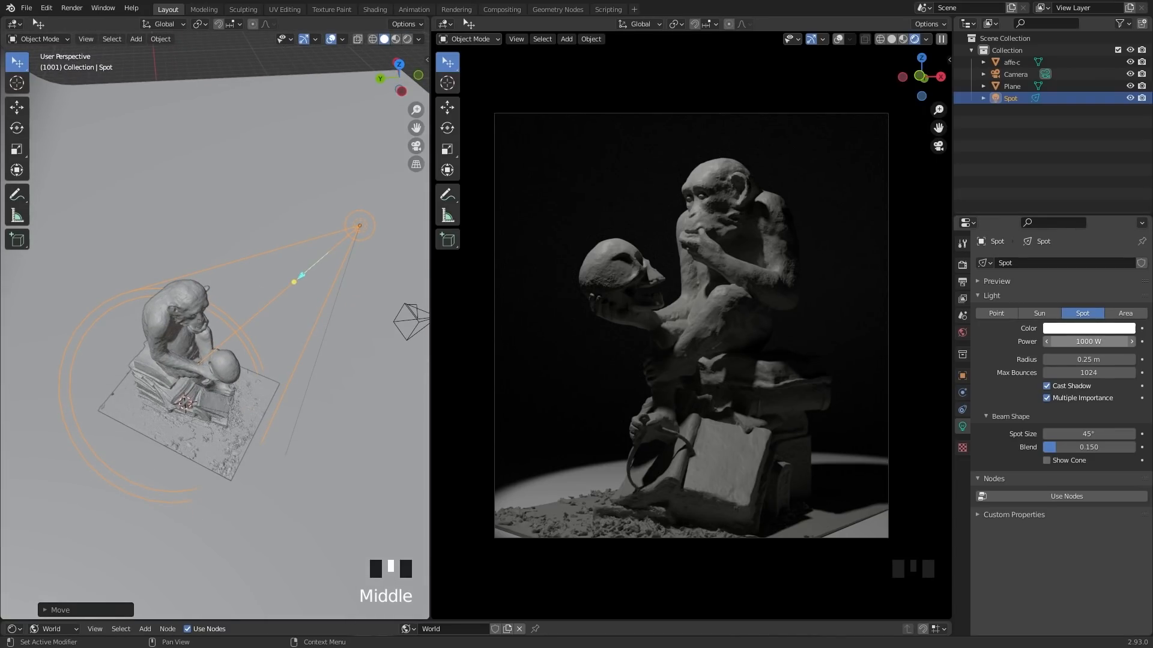
{"action": "mouse_move", "coordinate": [1079, 341]}
{"action": "left_mouse_down"}
{"action": "mouse_move", "coordinate": [1094, 359]}
{"action": "mouse_move", "coordinate": [1081, 359]}
{"action": "left_mouse_up"}
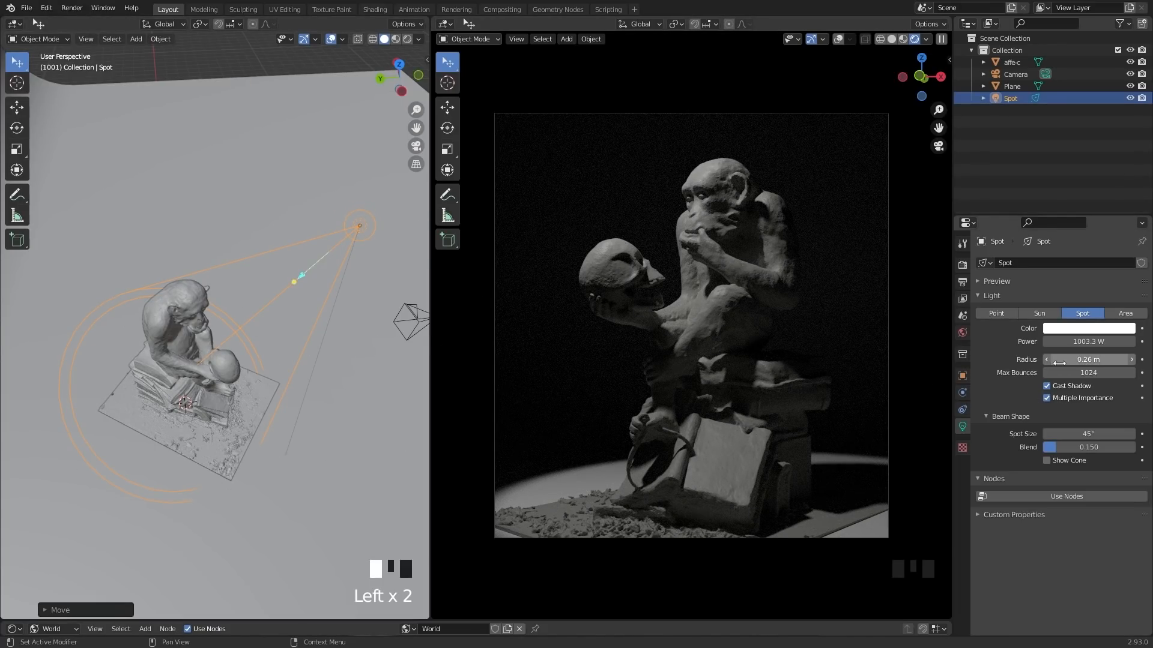
{"action": "left_click_drag", "start_coordinate": [1080, 359], "coordinate": [1044, 359]}
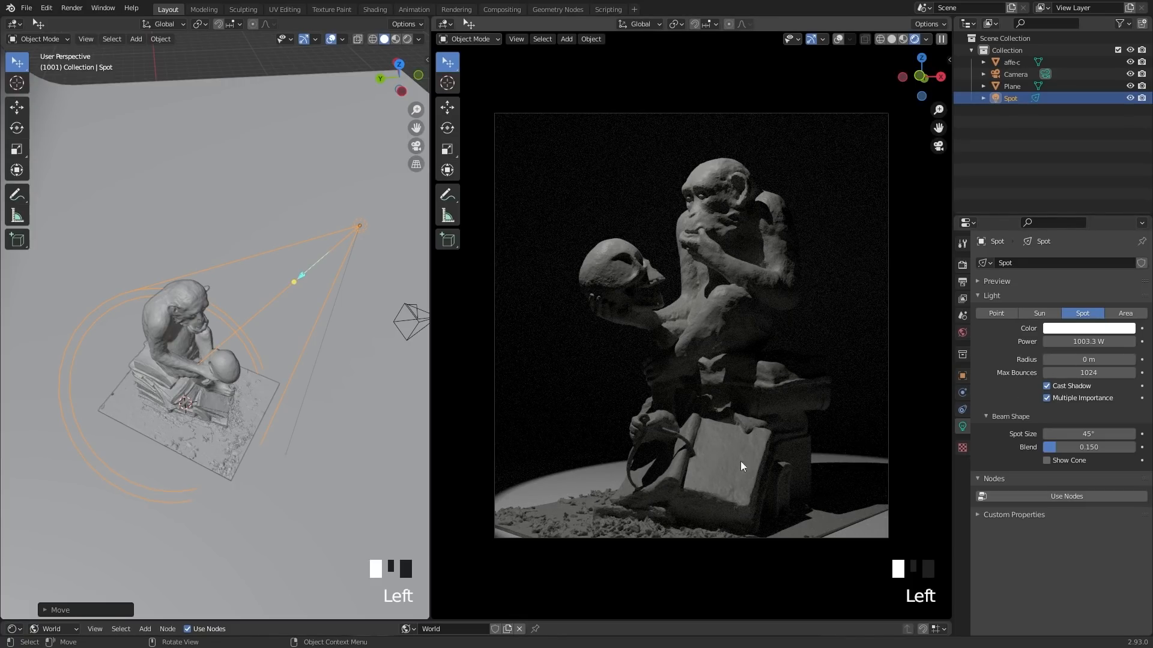
{"action": "mouse_move", "coordinate": [1079, 359]}
{"action": "left_mouse_down"}
{"action": "mouse_move", "coordinate": [1144, 359]}
{"action": "mouse_move", "coordinate": [1047, 360]}
{"action": "mouse_move", "coordinate": [1085, 359]}
{"action": "mouse_move", "coordinate": [1068, 359]}
{"action": "left_mouse_up"}
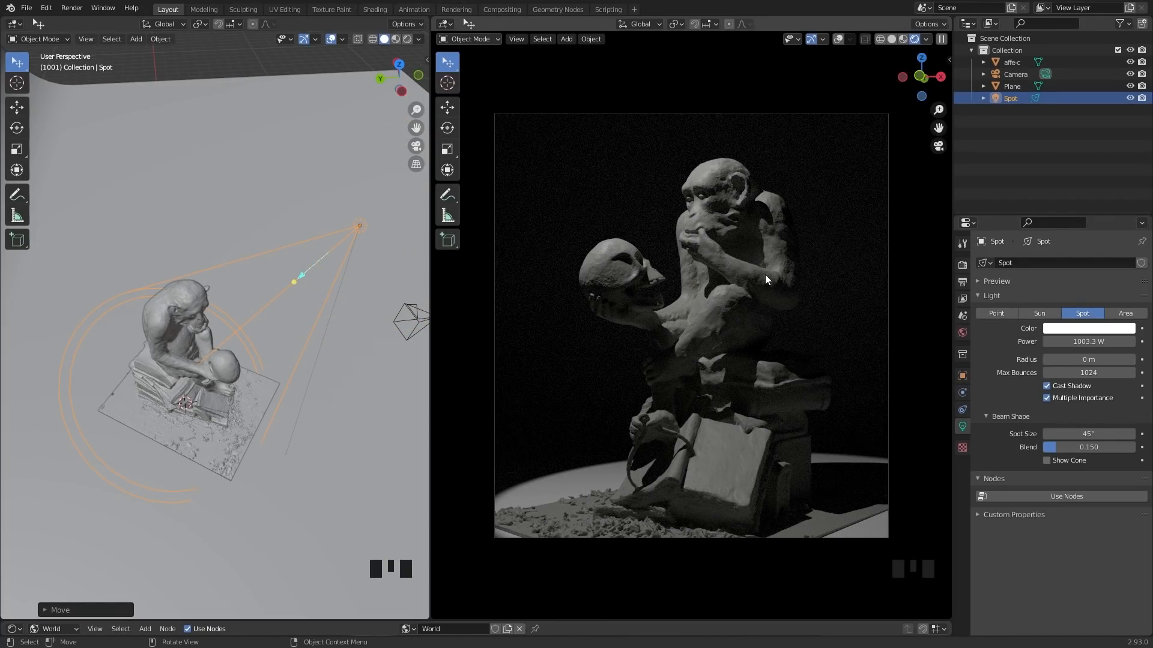
{"action": "mouse_move", "coordinate": [1080, 359]}
{"action": "left_mouse_down"}
{"action": "mouse_move", "coordinate": [1099, 359]}
{"action": "mouse_move", "coordinate": [1082, 359]}
{"action": "left_mouse_up"}
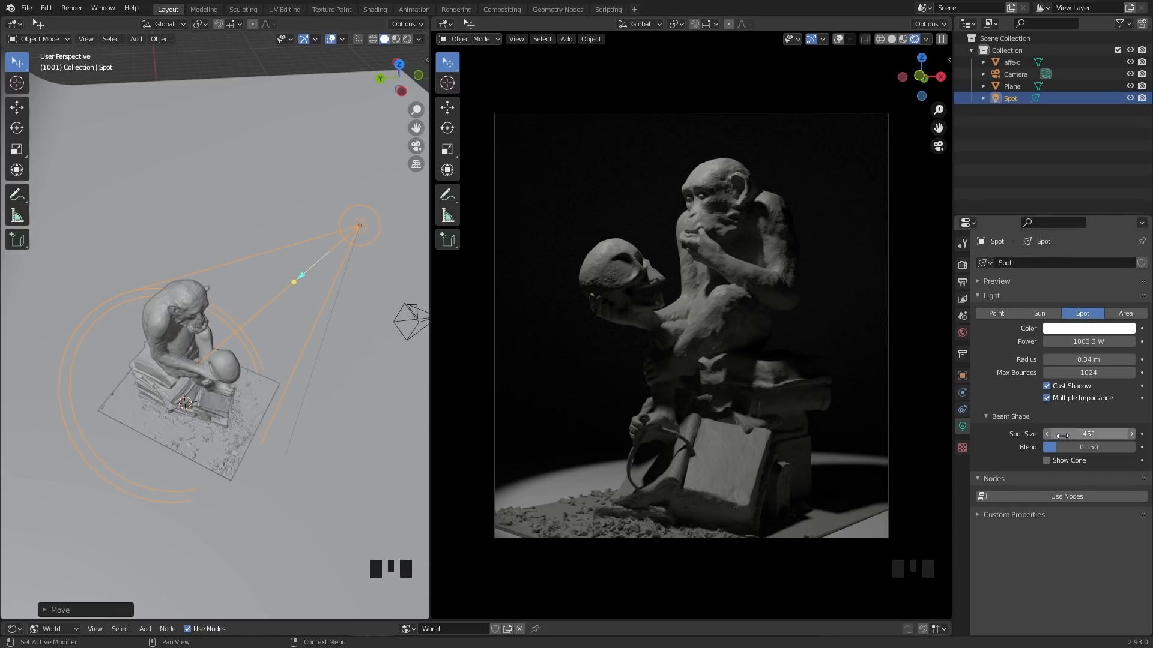
Narrow the Spot light's spot size to 28.1° and move the light to shine on the monkey from another position
{"action": "mouse_move", "coordinate": [1062, 434]}
{"action": "left_mouse_down"}
{"action": "mouse_move", "coordinate": [1150, 434]}
{"action": "mouse_move", "coordinate": [1067, 434]}
{"action": "left_mouse_up"}
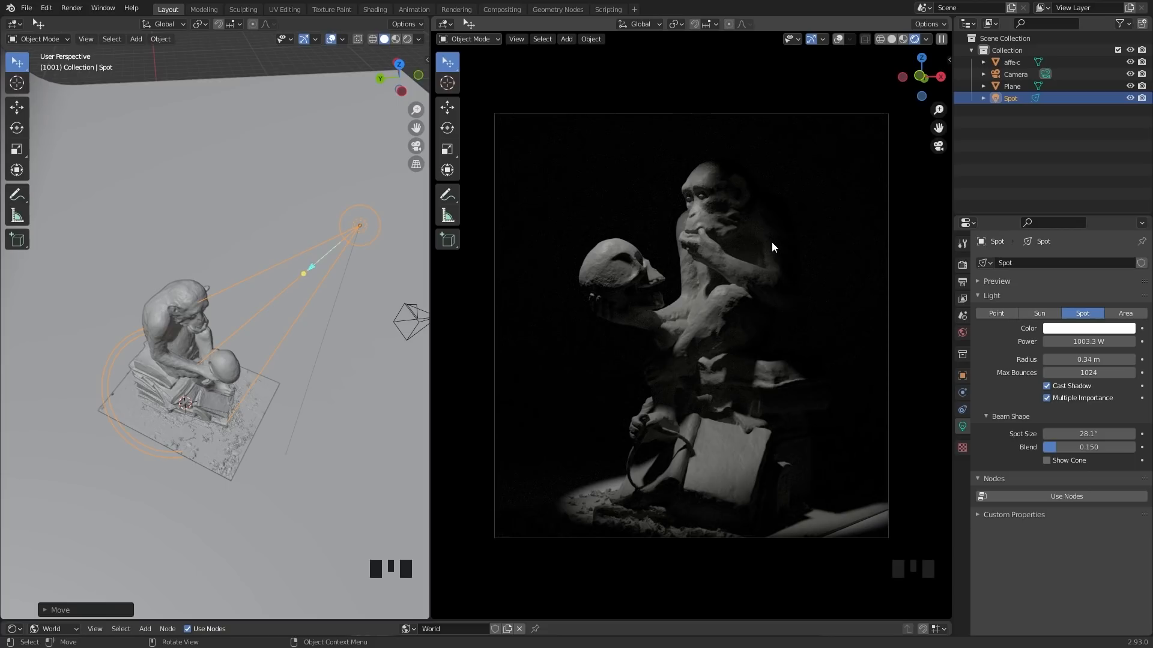
{"action": "middle_click_drag", "start_coordinate": [412, 299], "coordinate": [256, 324]}
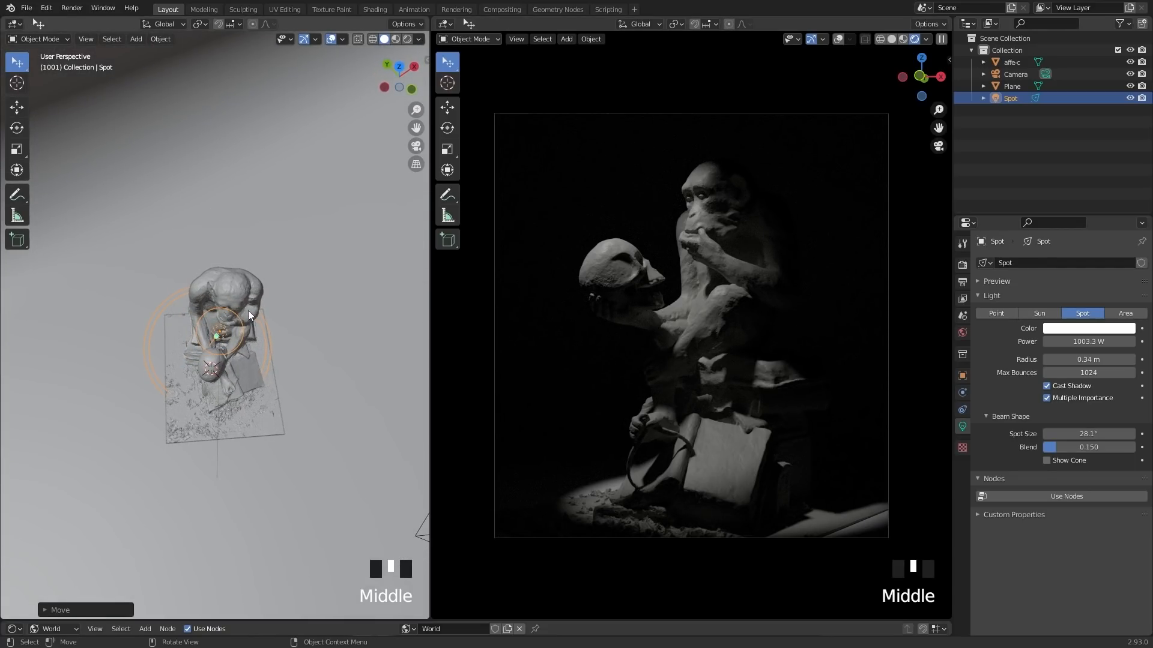
{"action": "key", "text": "g"}
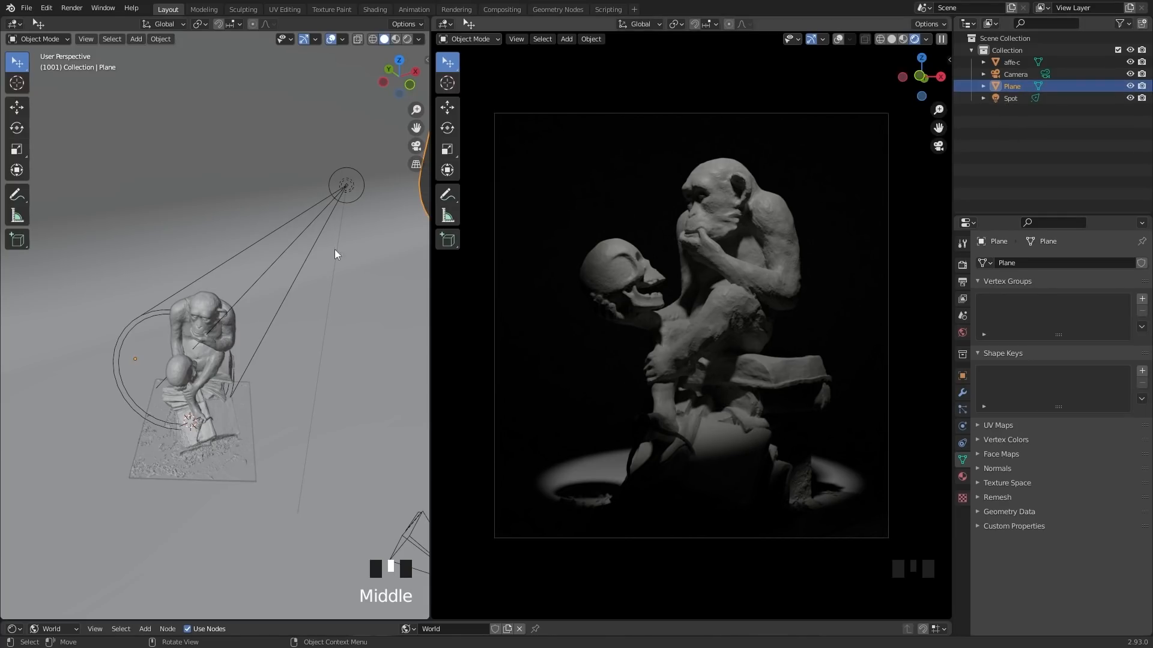
Delete the Spot light and add an Area light to the scene
{"action": "left_click", "coordinate": [335, 201]}
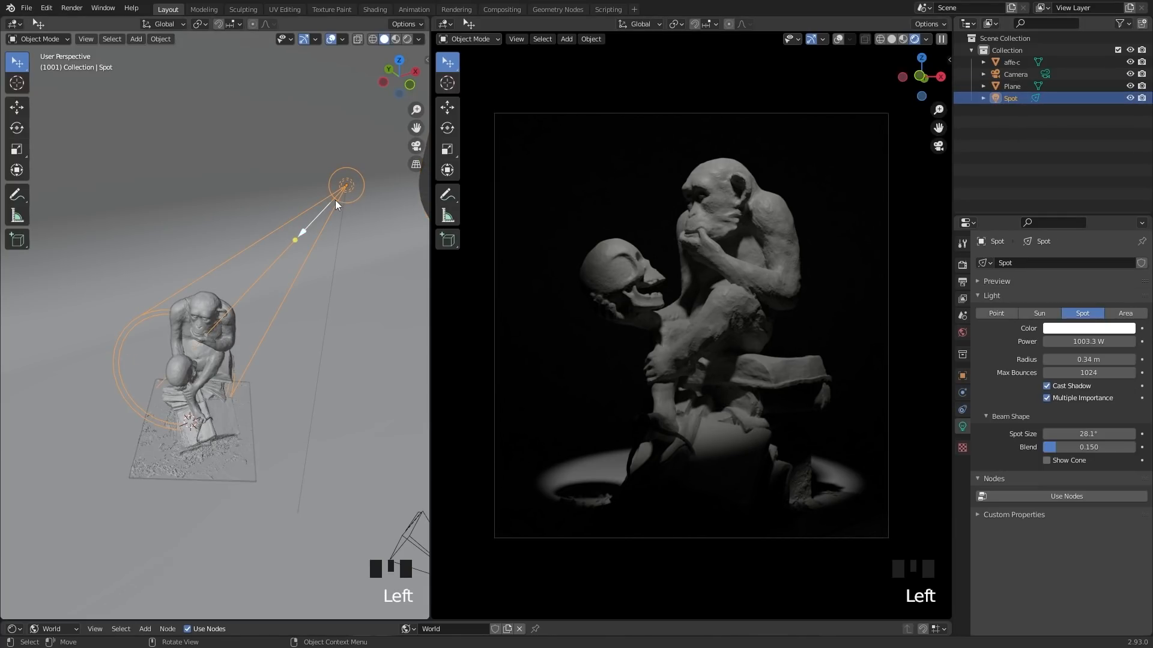
{"action": "key", "text": "x"}
{"action": "left_click", "coordinate": [322, 297]}
{"action": "key", "text": "shift+a"}
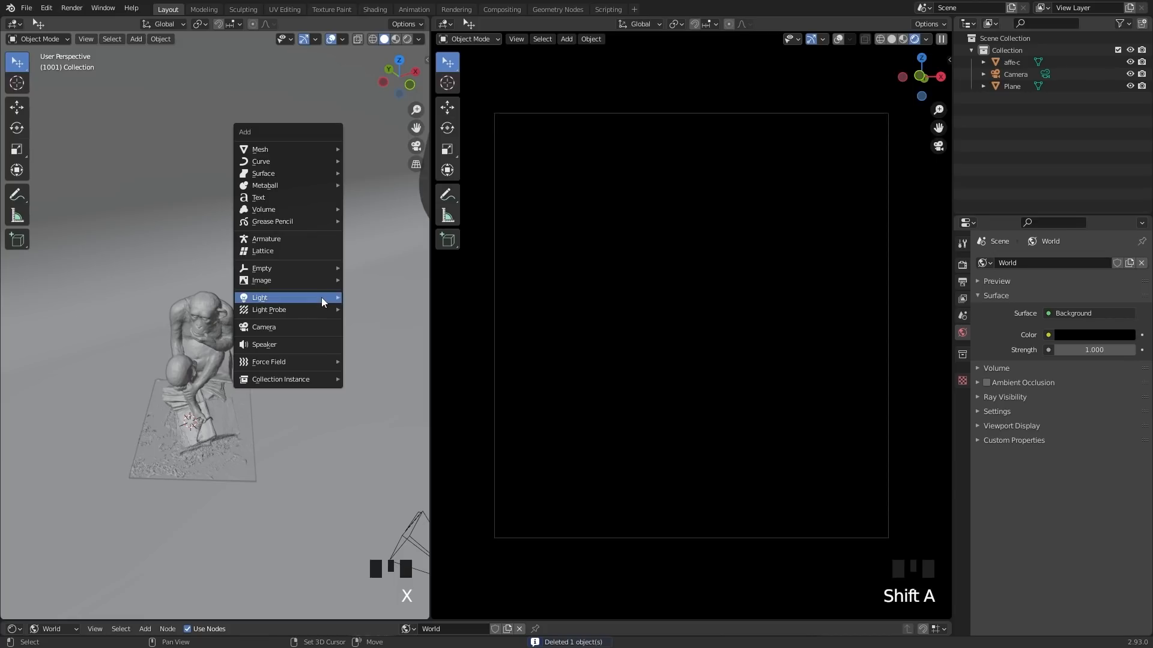
{"action": "mouse_move", "coordinate": [322, 297]}
{"action": "left_click", "coordinate": [370, 336]}
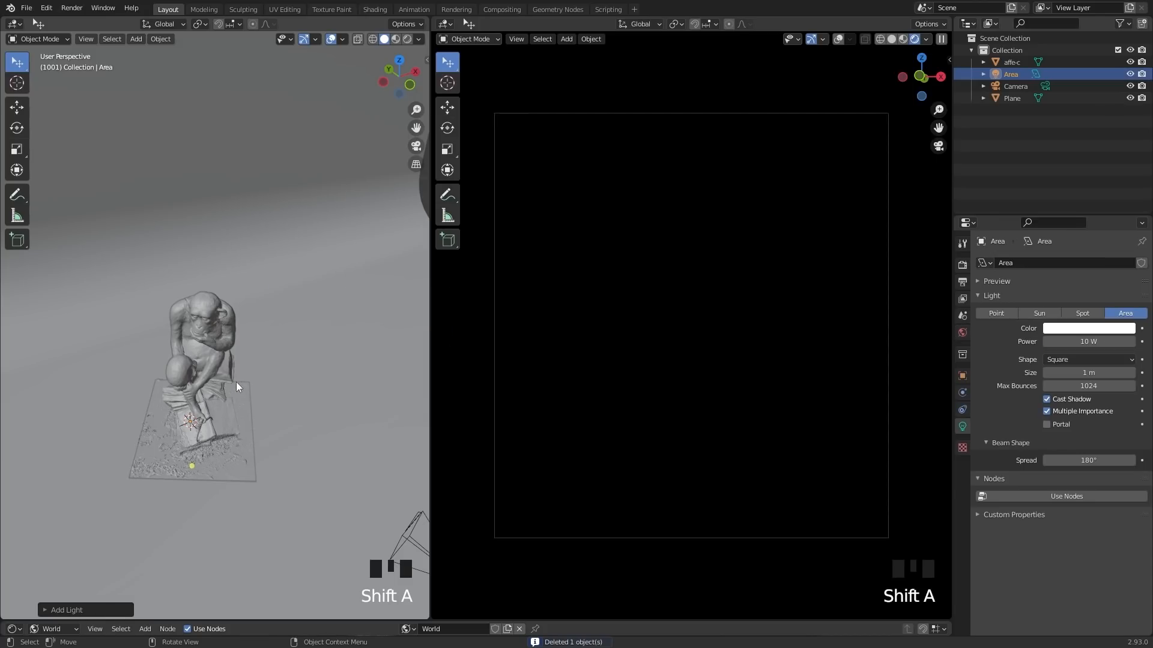
{"action": "middle_click_drag", "start_coordinate": [237, 385], "coordinate": [241, 409]}
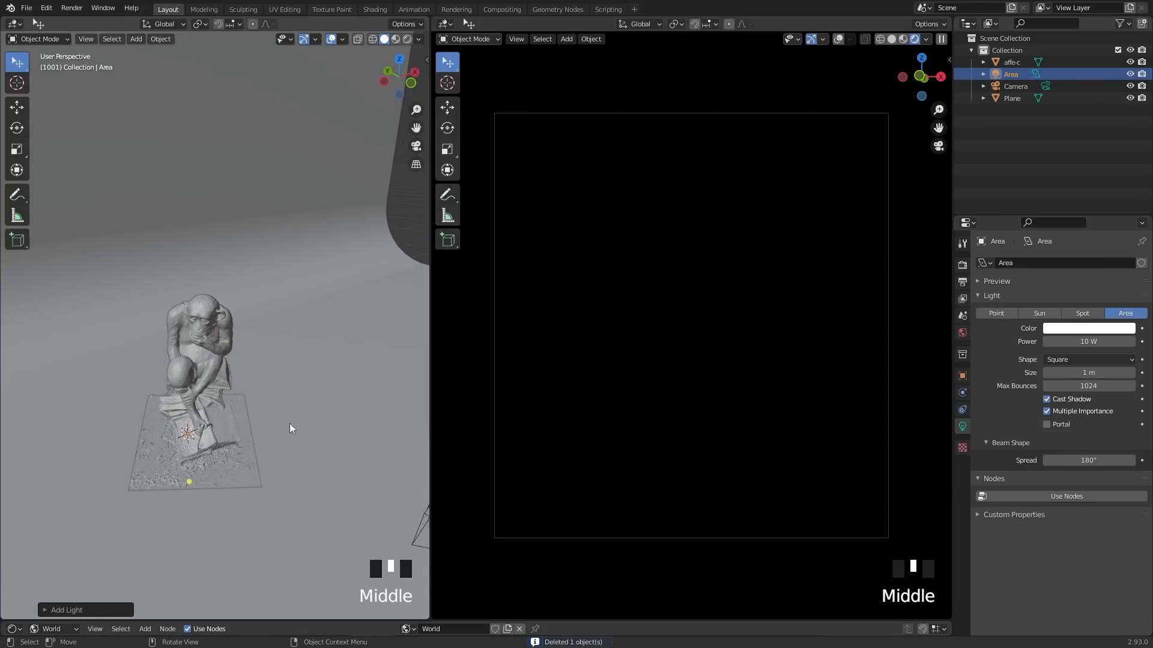
Lift the Area light off the ground and position it directly above the monkey's head
{"action": "key", "text": "g"}
{"action": "left_click", "coordinate": [266, 284]}
{"action": "middle_click_drag", "start_coordinate": [267, 286], "coordinate": [252, 315]}
{"action": "key", "text": "g"}
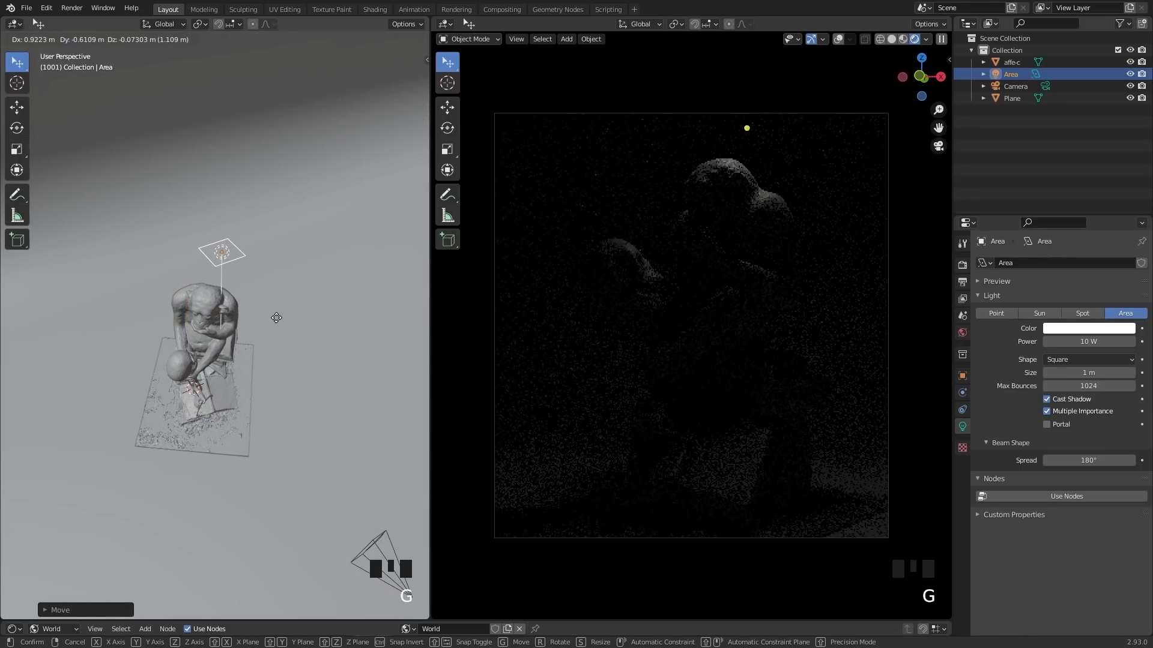
{"action": "middle_click_drag", "start_coordinate": [252, 313], "coordinate": [240, 282]}
{"action": "scroll", "coordinate": [252, 269], "scroll_direction": "up", "scroll_amount": 2}
{"action": "scroll", "coordinate": [230, 289], "scroll_direction": "down", "scroll_amount": 2}
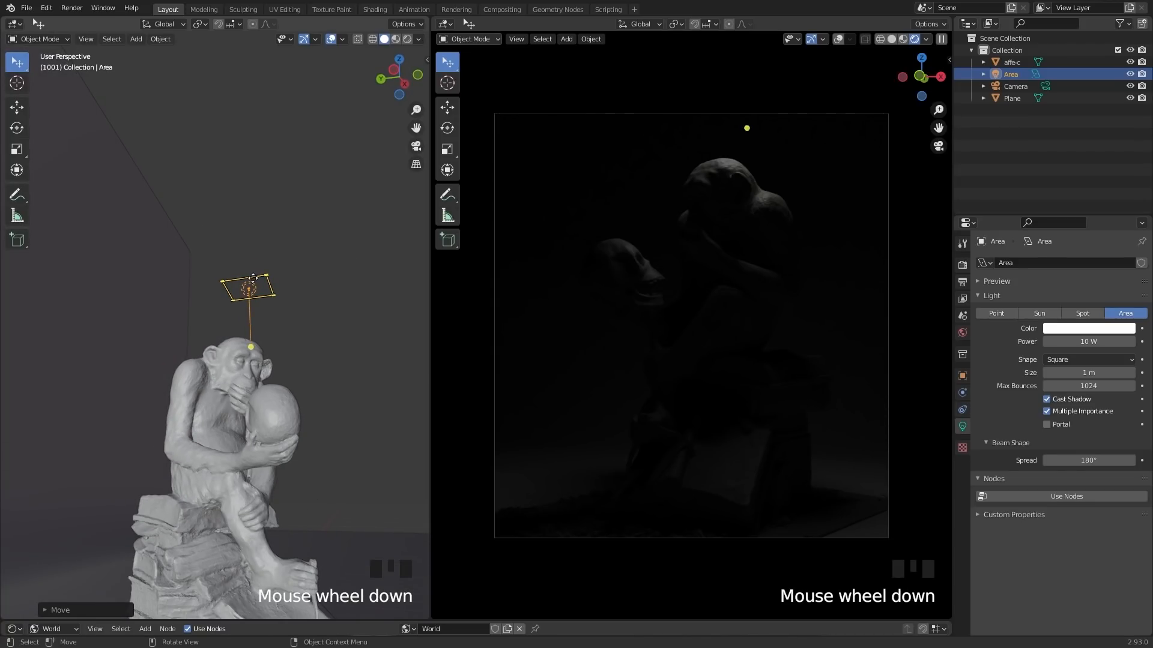
Scale the Area light up to about 3.6 times its size, and keep it selected
{"action": "key", "text": "s"}
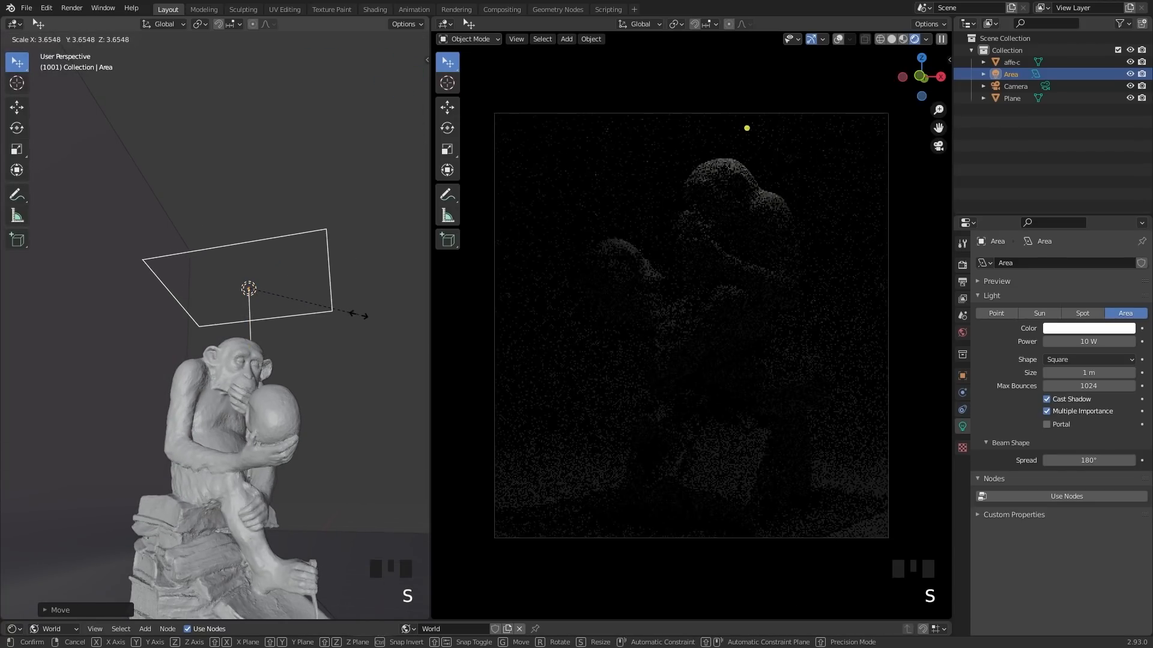
{"action": "left_click", "coordinate": [348, 314]}
{"action": "middle_click_drag", "start_coordinate": [348, 313], "coordinate": [213, 253]}
{"action": "left_click", "coordinate": [258, 275]}
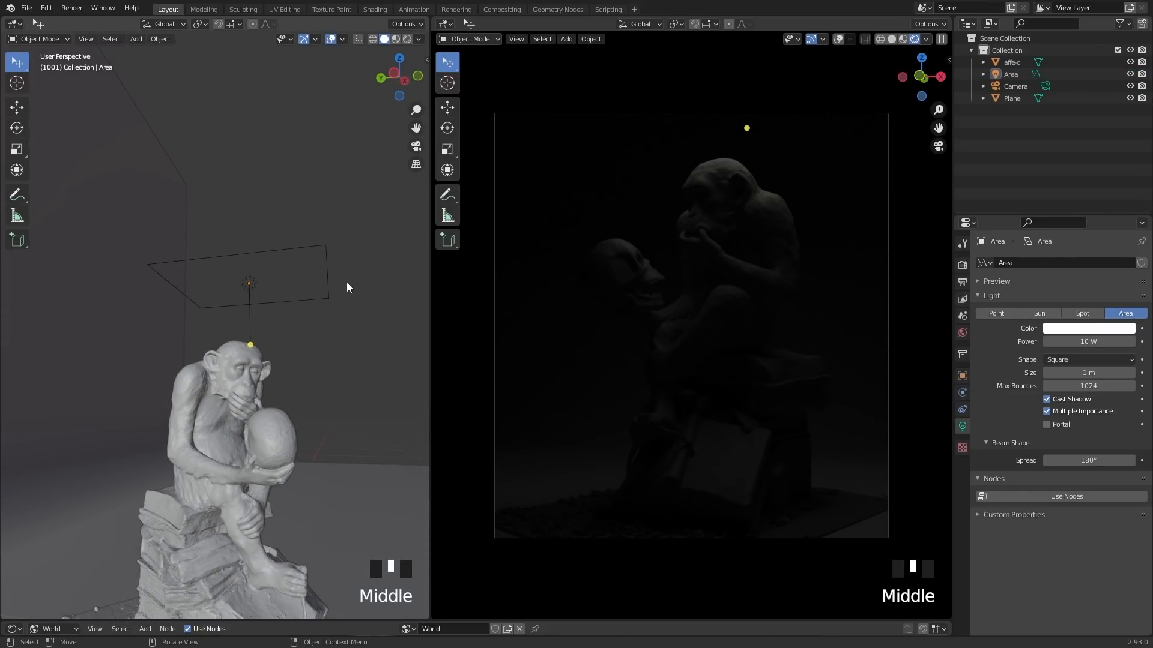
{"action": "middle_click_drag", "start_coordinate": [298, 260], "coordinate": [258, 284]}
{"action": "left_click", "coordinate": [258, 283]}
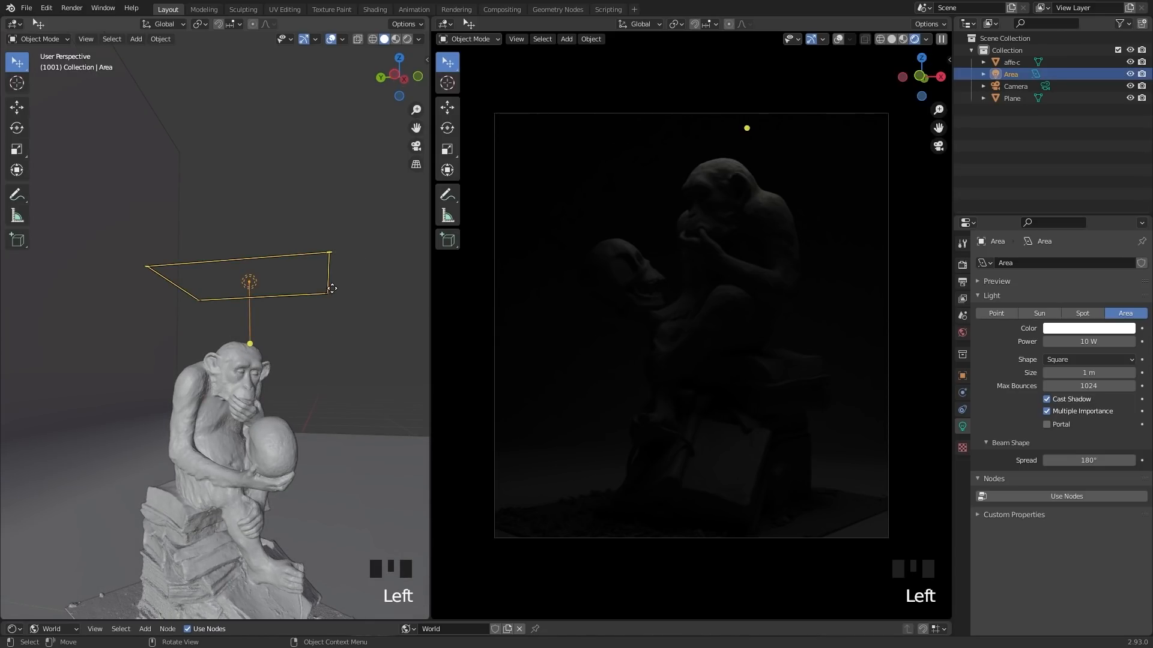
Set the Area light's power to 100 W
{"action": "middle_click_drag", "start_coordinate": [345, 296], "coordinate": [308, 319]}
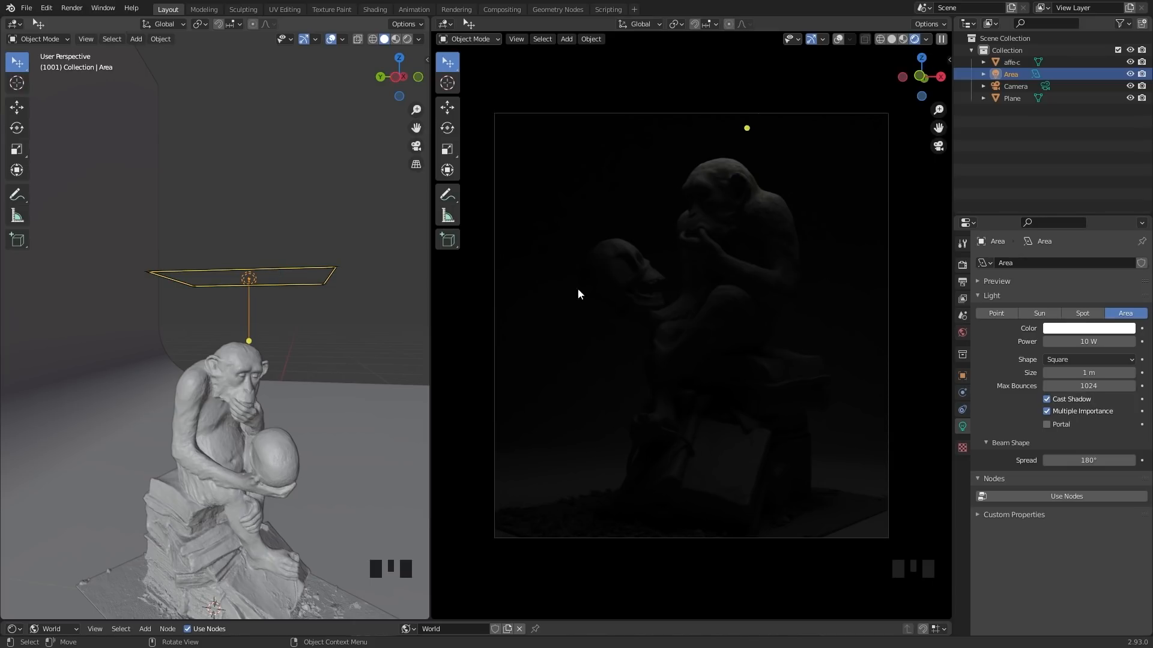
{"action": "left_click", "coordinate": [1069, 341]}
{"action": "type", "text": "100"}
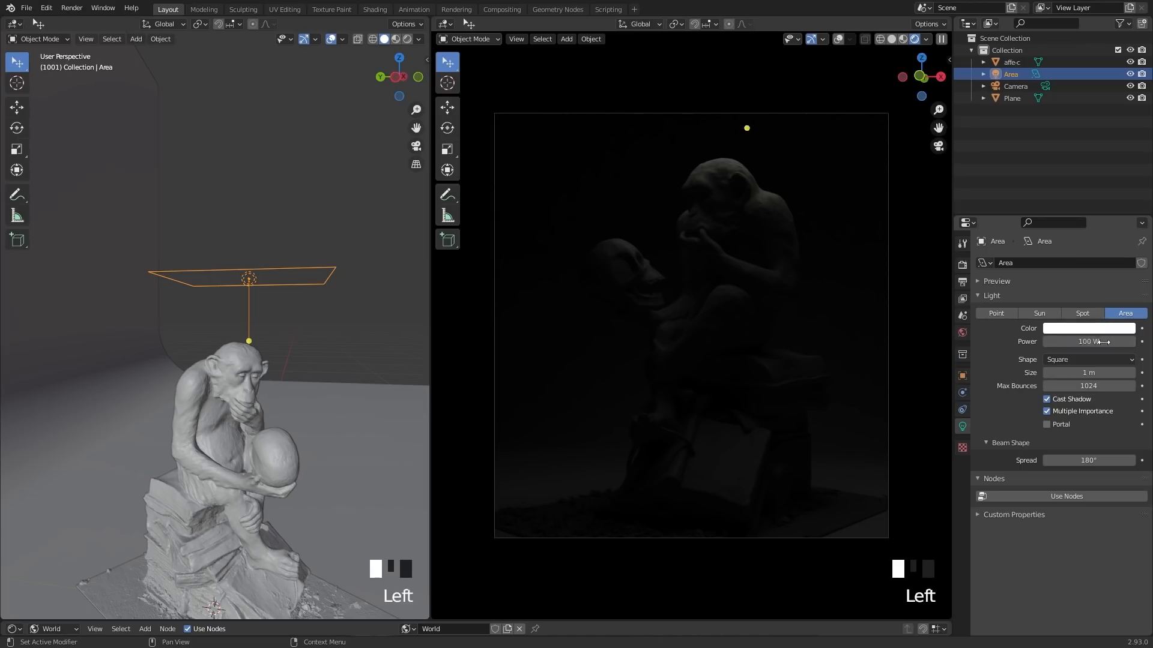
Confirm the Area light's 100 W power and change its shape to Disk
{"action": "key", "text": "Return"}
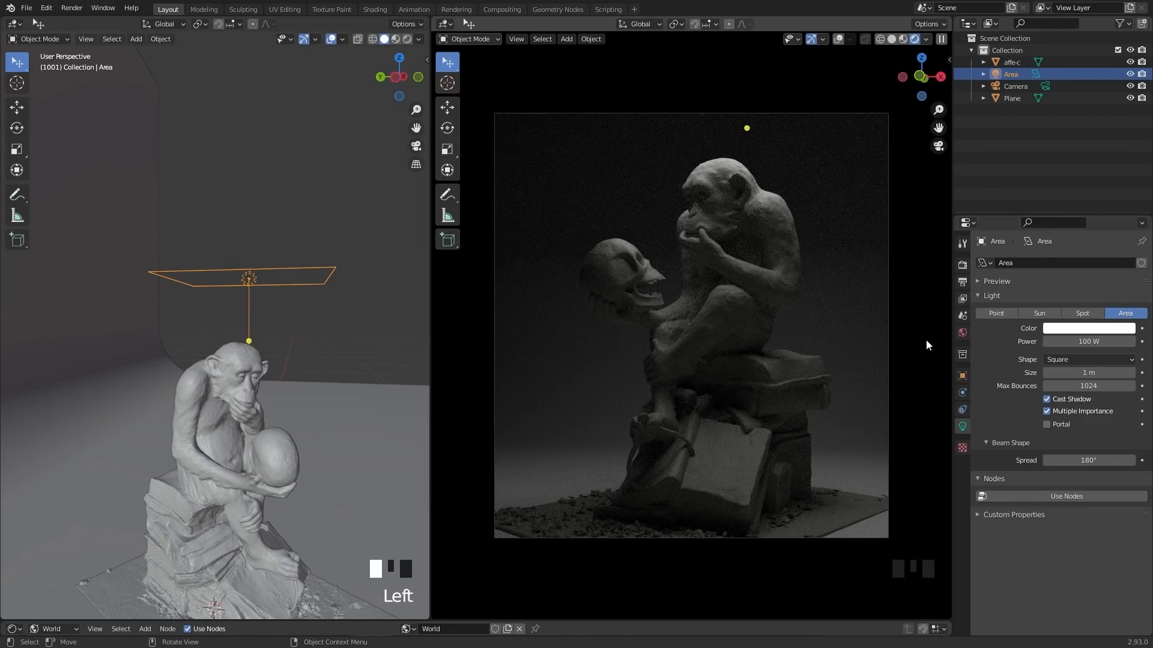
{"action": "left_click", "coordinate": [1070, 359]}
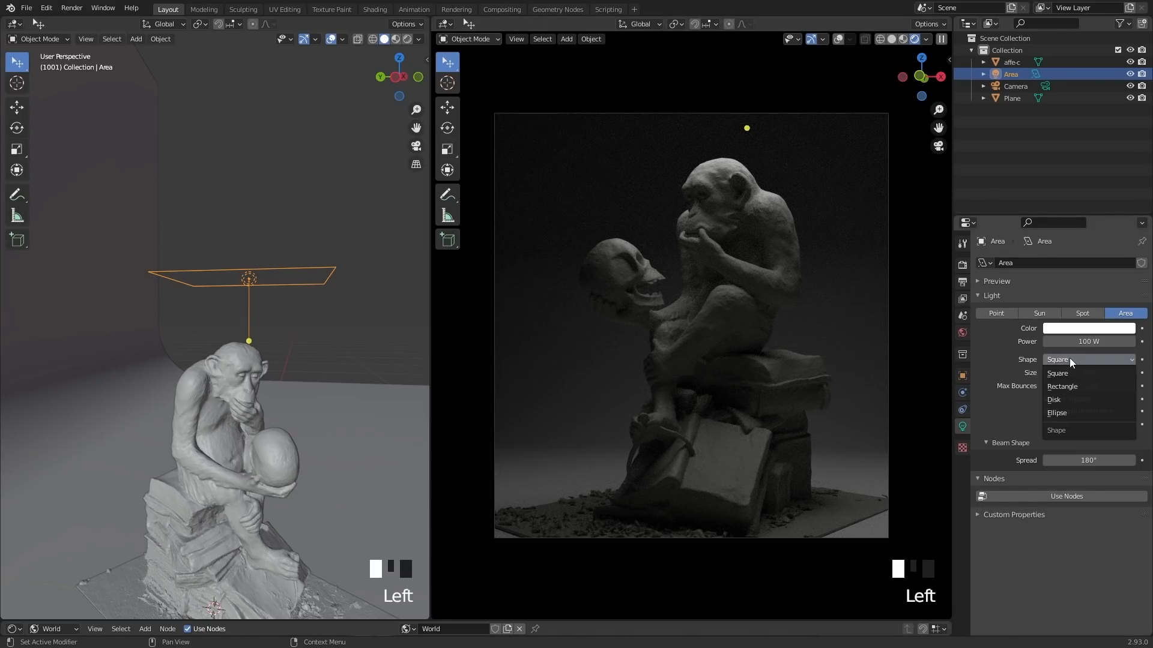
{"action": "left_click", "coordinate": [1064, 398]}
{"action": "middle_click_drag", "start_coordinate": [304, 388], "coordinate": [281, 347]}
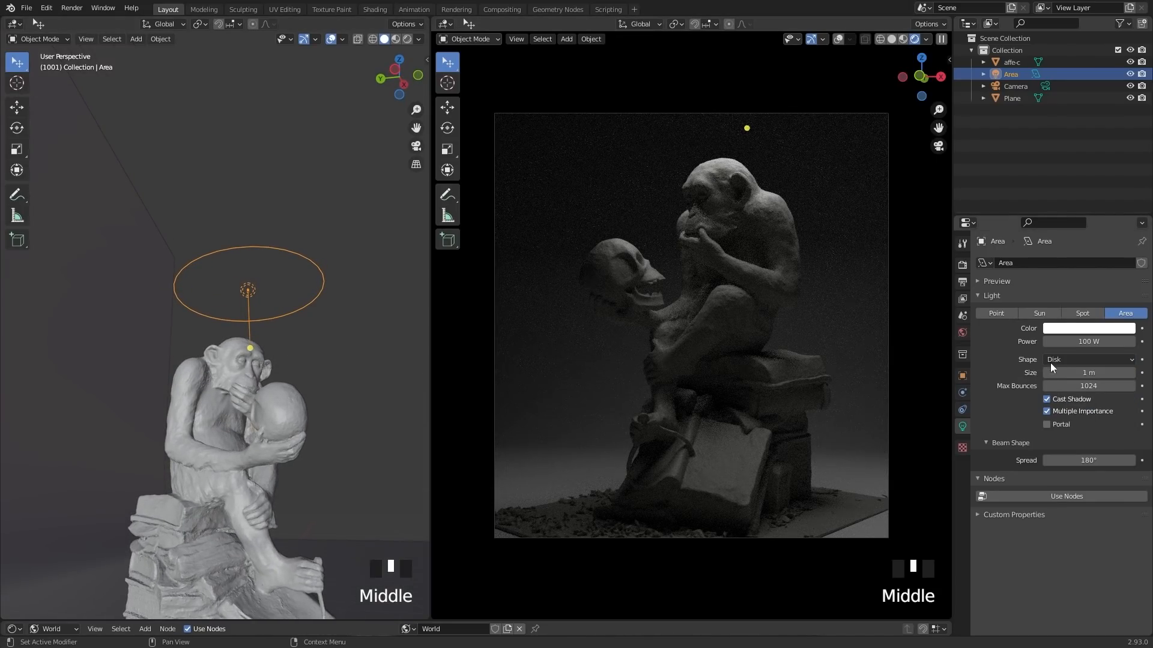
{"action": "mouse_move", "coordinate": [311, 316]}
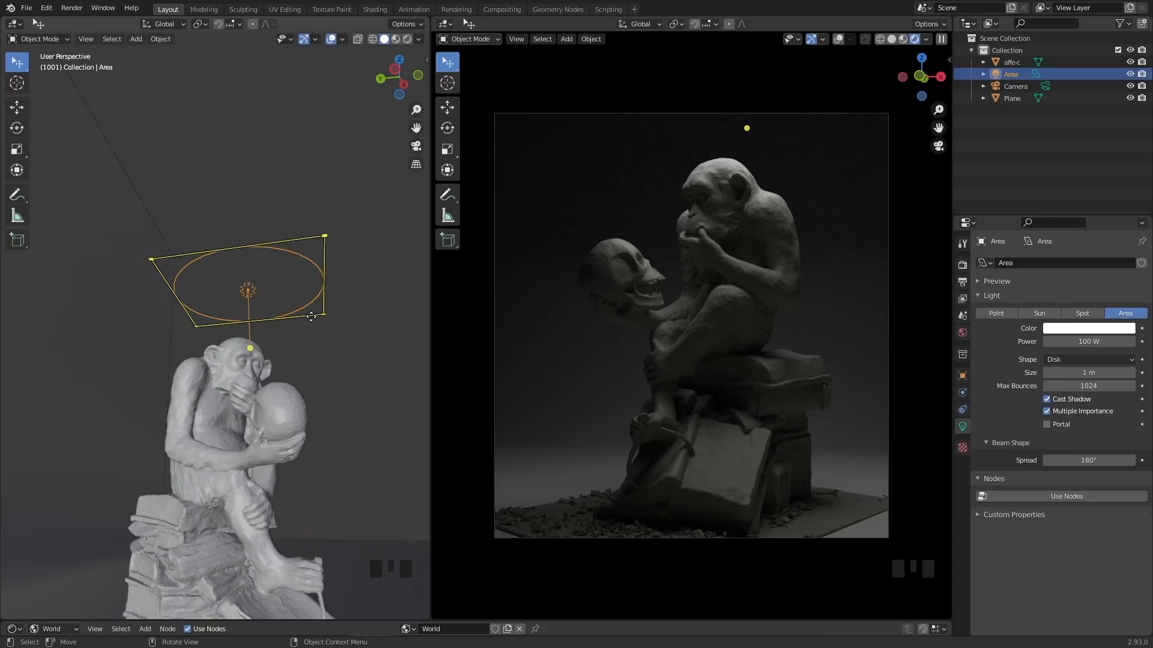
{"action": "left_click", "coordinate": [1064, 359]}
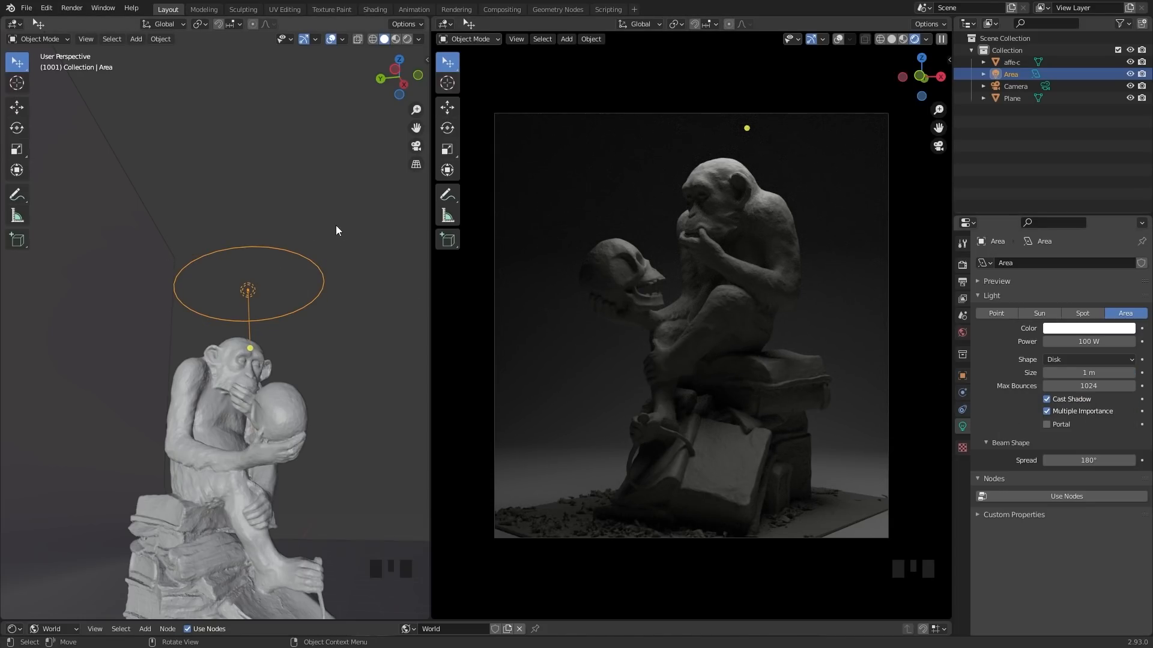
{"action": "mouse_move", "coordinate": [313, 244]}
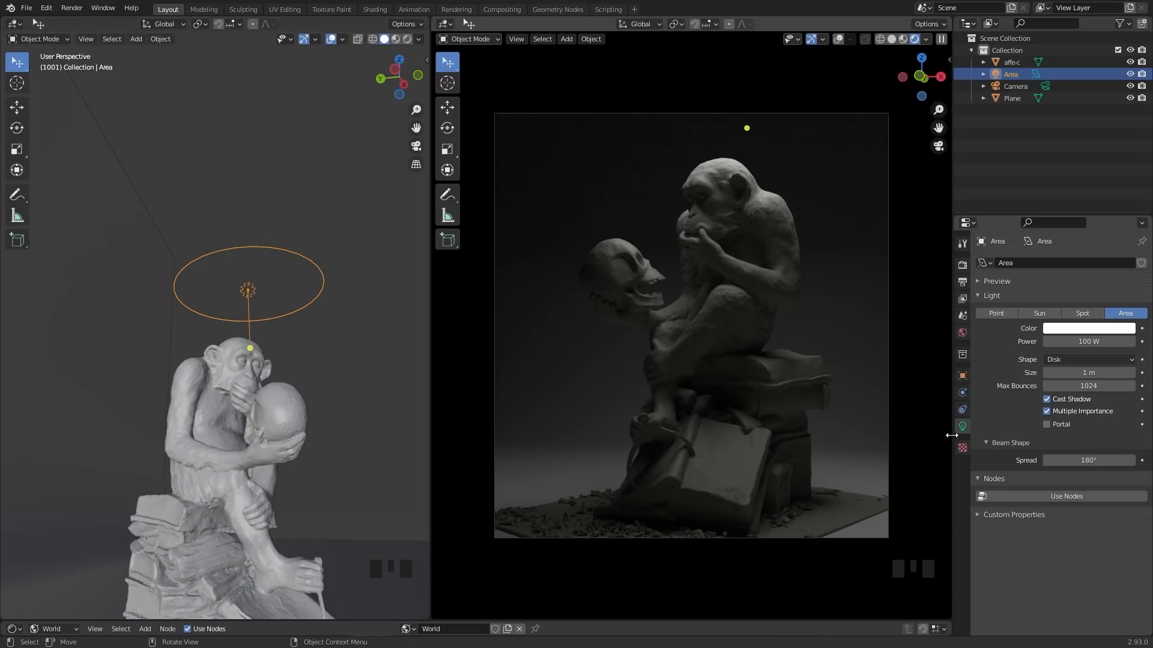
{"action": "left_click", "coordinate": [1093, 360]}
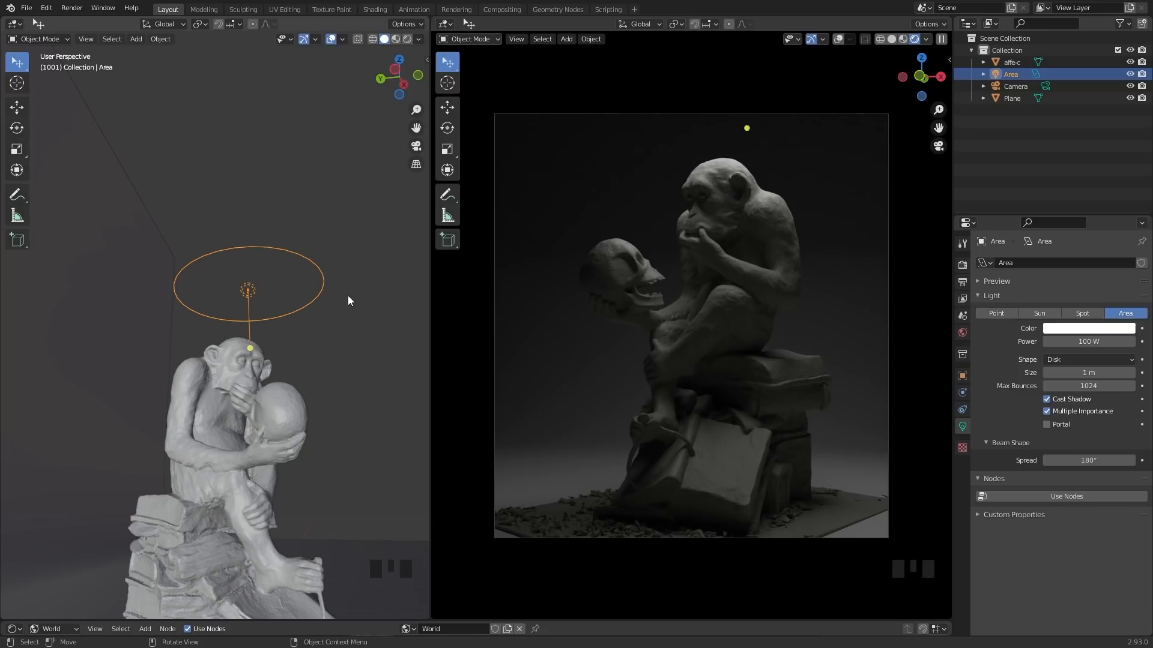
{"action": "mouse_move", "coordinate": [315, 267]}
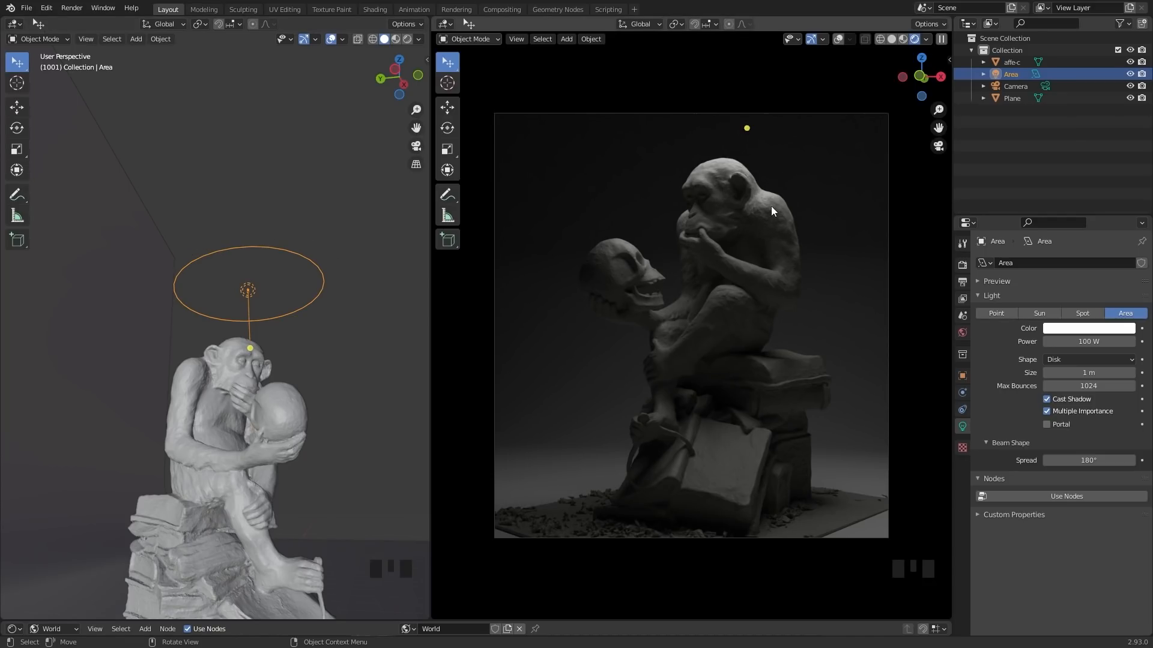
{"action": "middle_click_drag", "start_coordinate": [254, 307], "coordinate": [254, 313]}
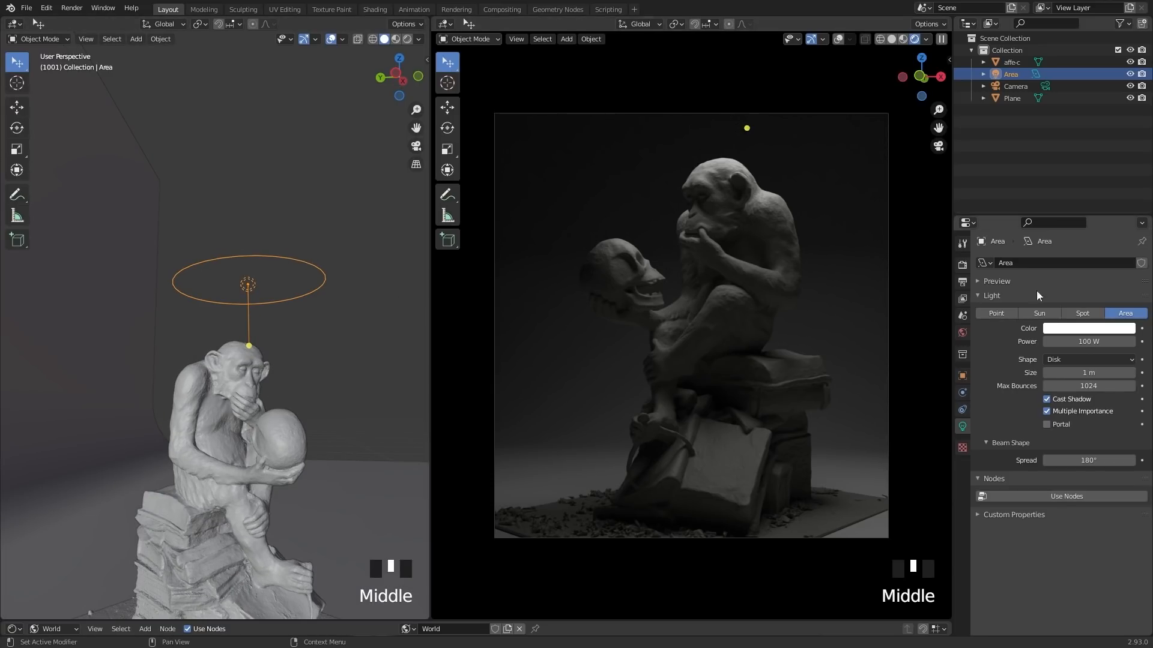
Switch the Area light's shape back to Square and raise it about 1 m along the global Z axis
{"action": "left_click", "coordinate": [1065, 359]}
{"action": "left_click", "coordinate": [1063, 374]}
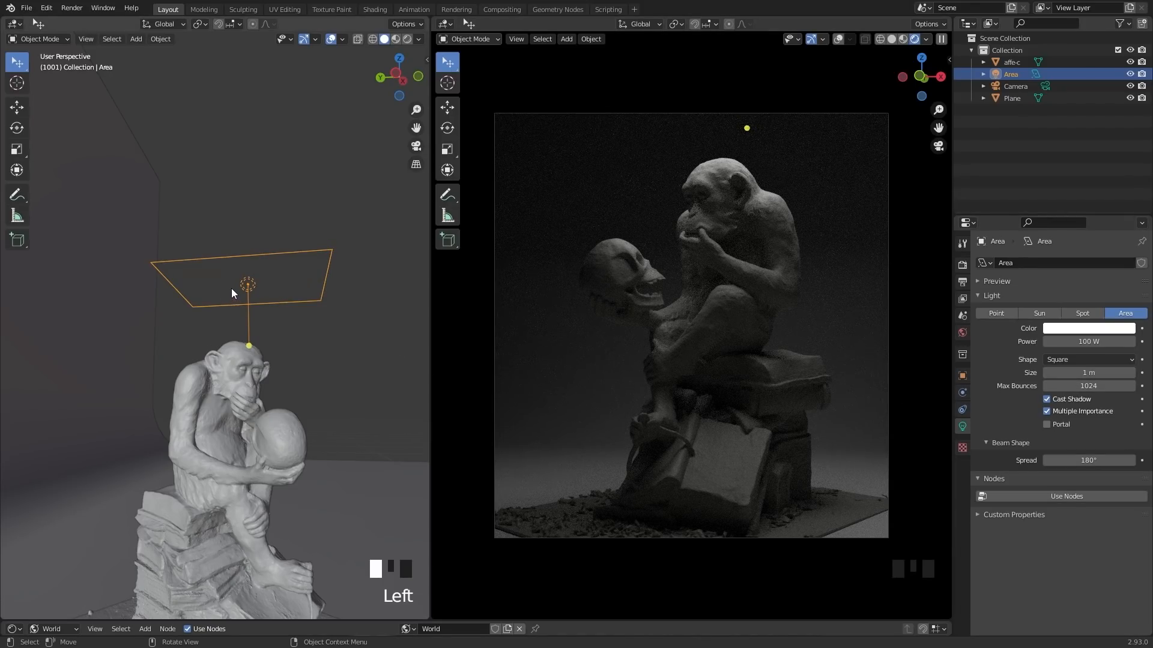
{"action": "middle_click_drag", "start_coordinate": [231, 288], "coordinate": [279, 305]}
{"action": "key", "text": "g"}
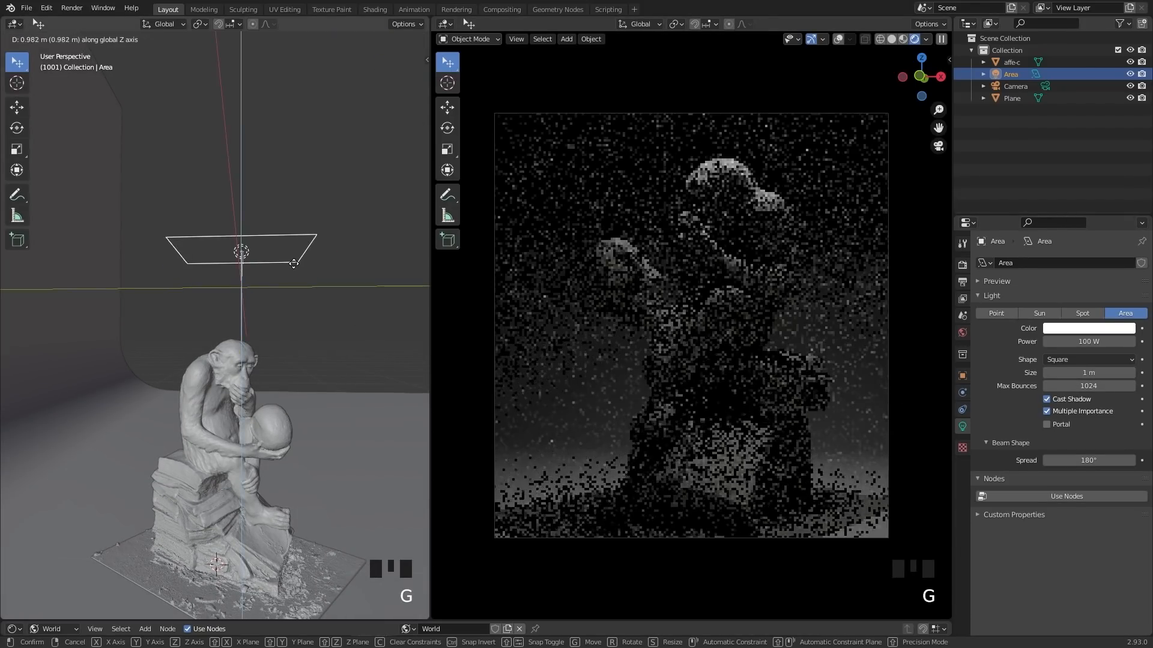
{"action": "left_click", "coordinate": [295, 272]}
{"action": "middle_click_drag", "start_coordinate": [305, 276], "coordinate": [314, 286]}
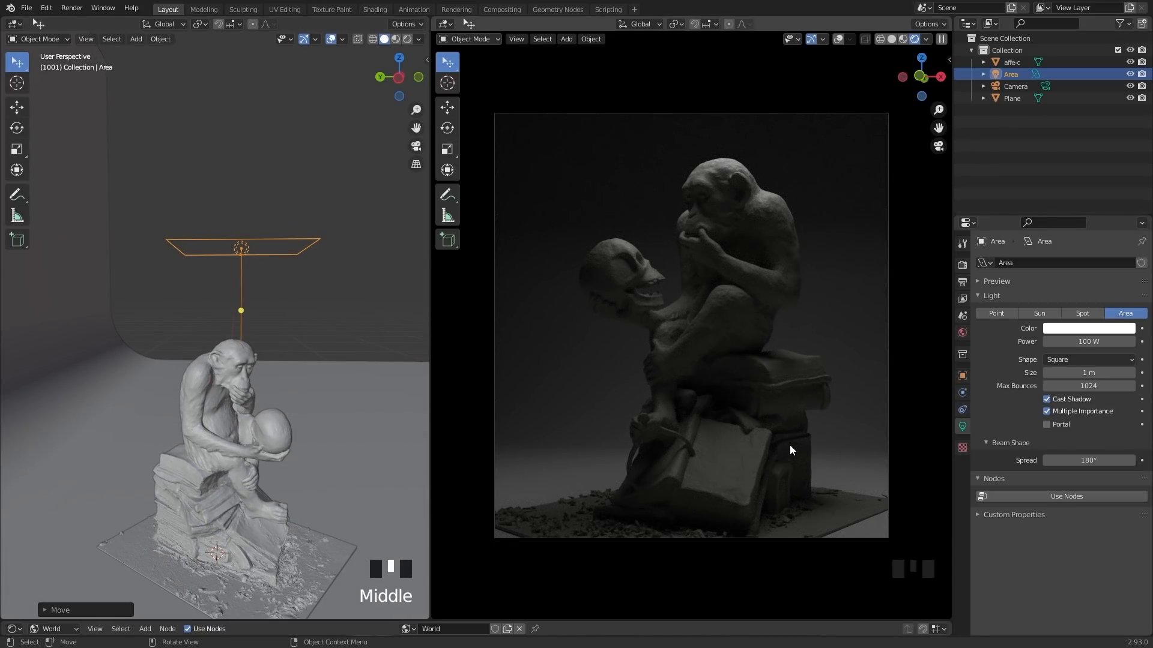
Rotate the Area light above the statue so that its beam slants sideways instead of straight down
{"action": "middle_click_drag", "start_coordinate": [194, 311], "coordinate": [312, 323]}
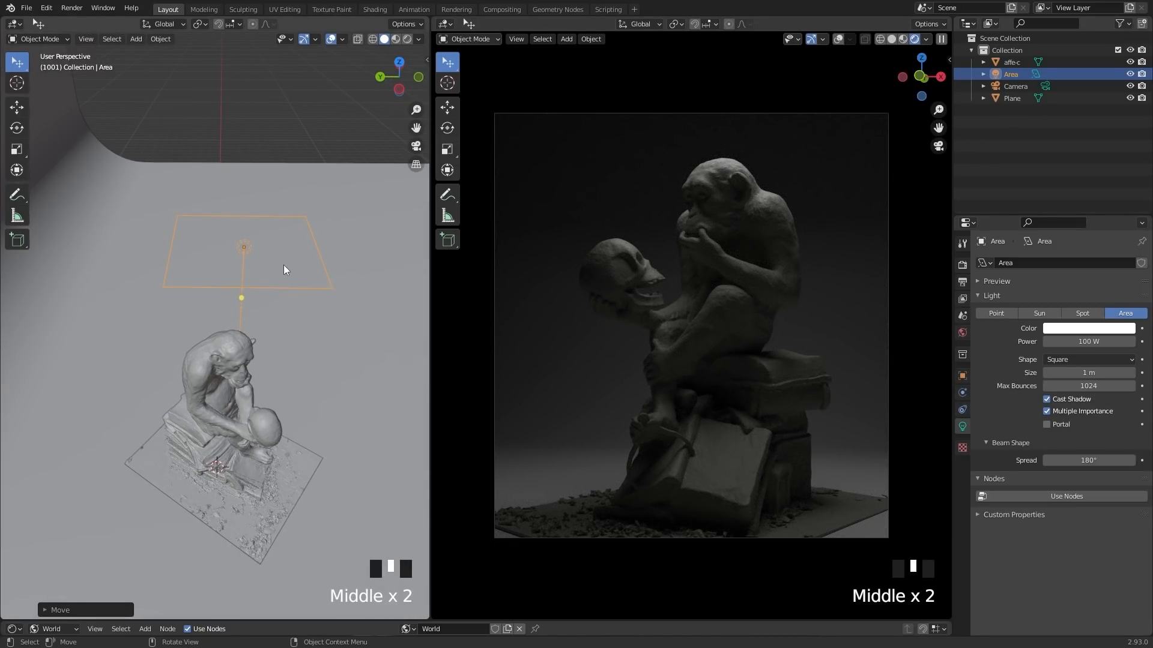
{"action": "middle_click_drag", "start_coordinate": [285, 269], "coordinate": [77, 135]}
{"action": "left_click", "coordinate": [17, 128]}
{"action": "left_click", "coordinate": [283, 220]}
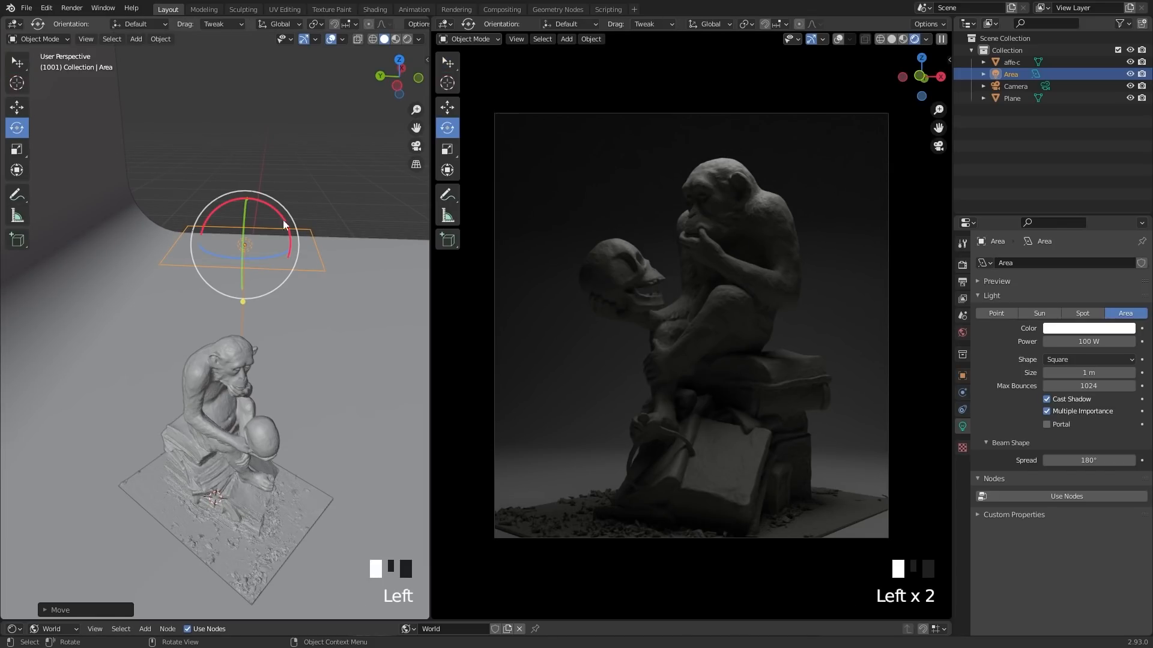
{"action": "left_click_drag", "start_coordinate": [283, 220], "coordinate": [278, 260]}
{"action": "key", "text": "w"}
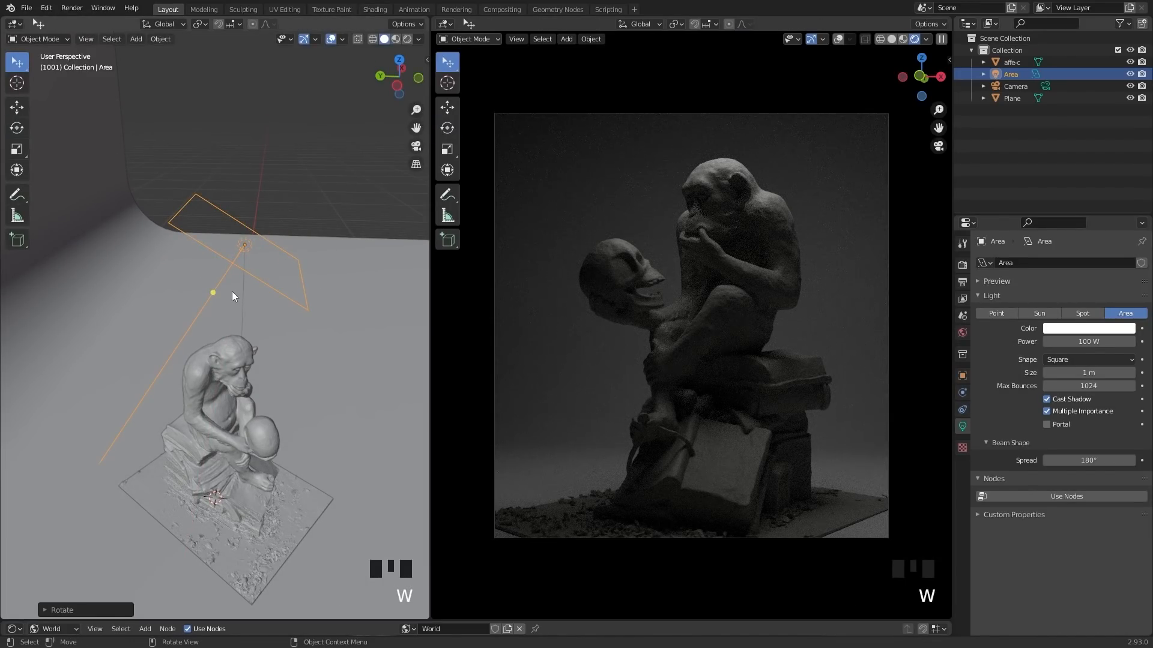
Move the Area light off to one side above the statue and reduce its size to 0.564 m
{"action": "middle_click_drag", "start_coordinate": [233, 296], "coordinate": [46, 123]}
{"action": "left_click", "coordinate": [17, 107]}
{"action": "left_click_drag", "start_coordinate": [290, 222], "coordinate": [310, 298]}
{"action": "key", "text": "ctrl+z"}
{"action": "middle_click_drag", "start_coordinate": [309, 298], "coordinate": [226, 369]}
Undo the repeated move and aim the Area light directly at the monkey's head
{"action": "key", "text": "shift+r"}
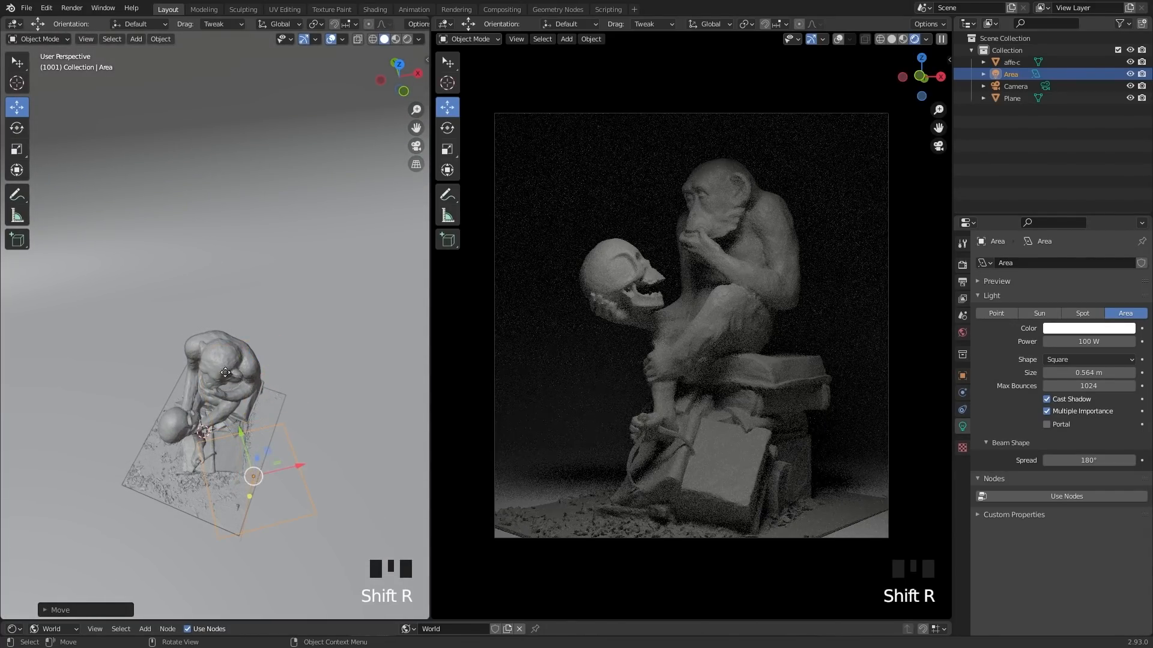
{"action": "key", "text": "ctrl+z"}
{"action": "key", "text": "shift+t"}
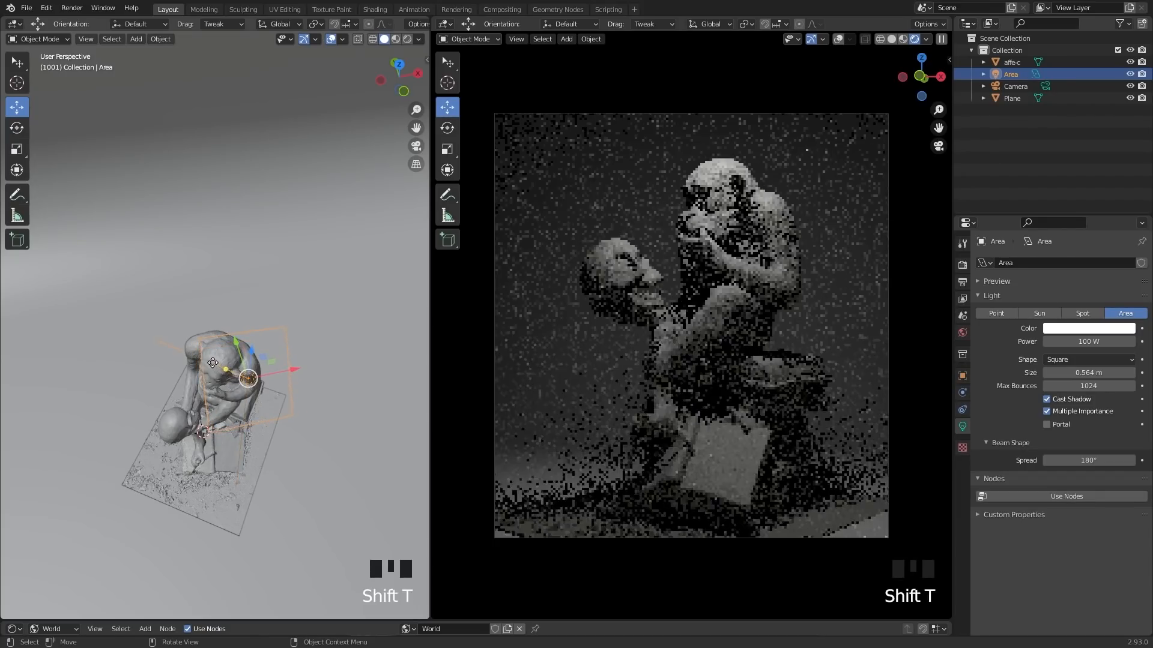
{"action": "left_click", "coordinate": [217, 353]}
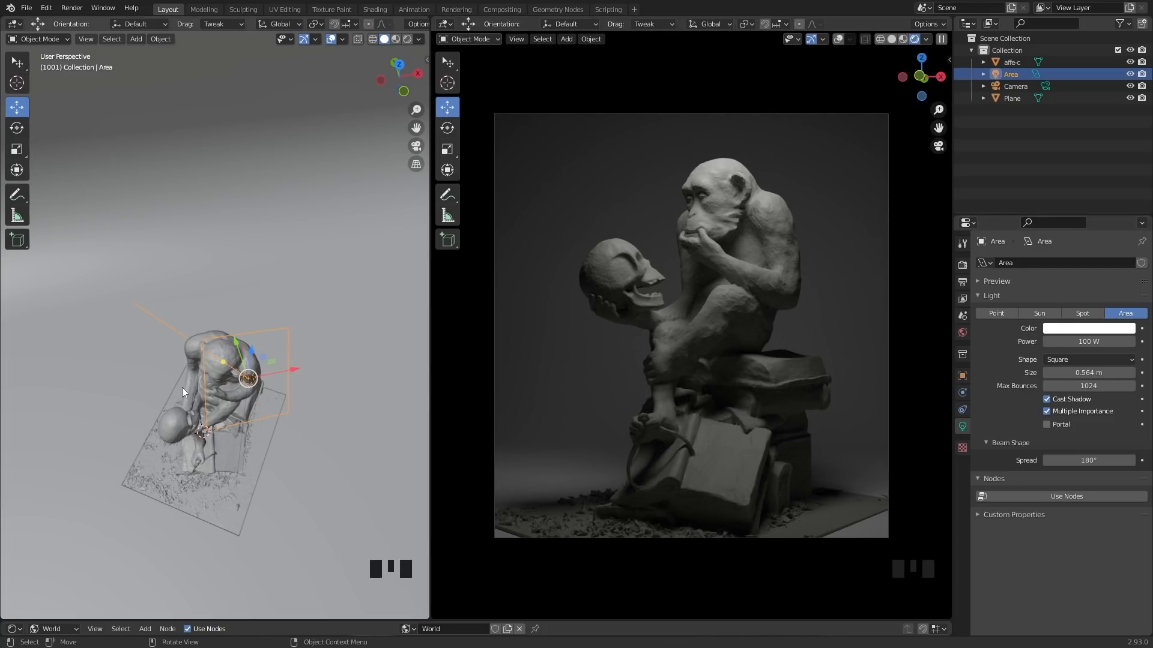
Shrink the Area light's size to 0.024 m to compare the shadows, and then enlarge it to 0.284 m
{"action": "middle_click_drag", "start_coordinate": [182, 387], "coordinate": [345, 360]}
{"action": "scroll", "coordinate": [352, 279], "scroll_direction": "up", "scroll_amount": 2}
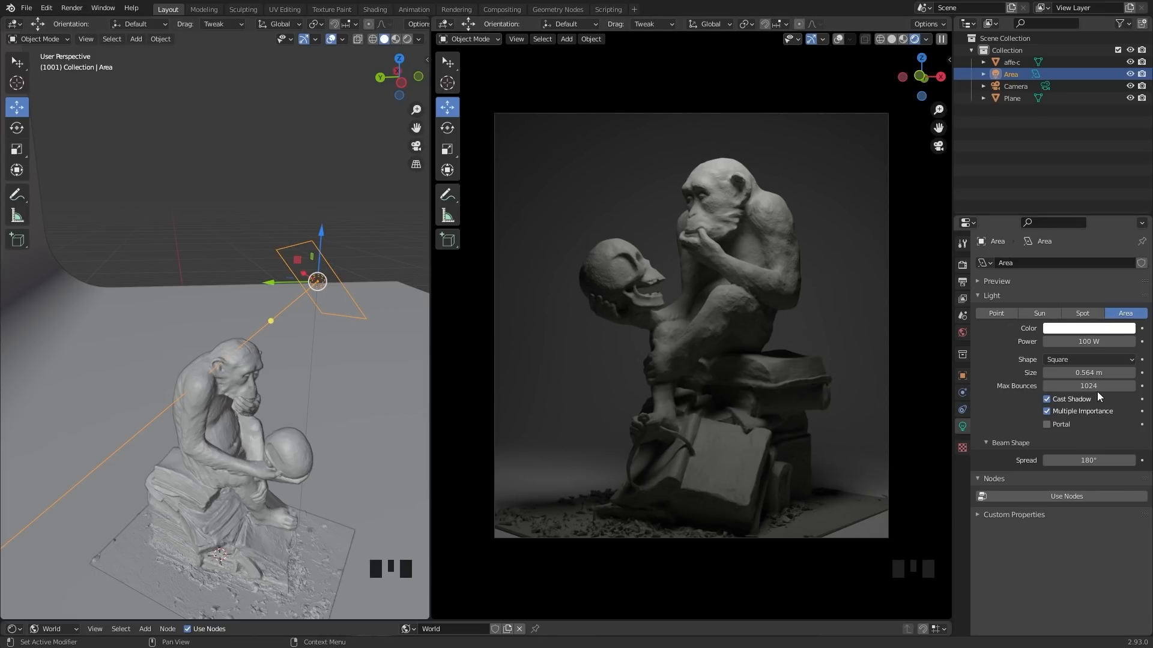
{"action": "left_click_drag", "start_coordinate": [1088, 373], "coordinate": [945, 373]}
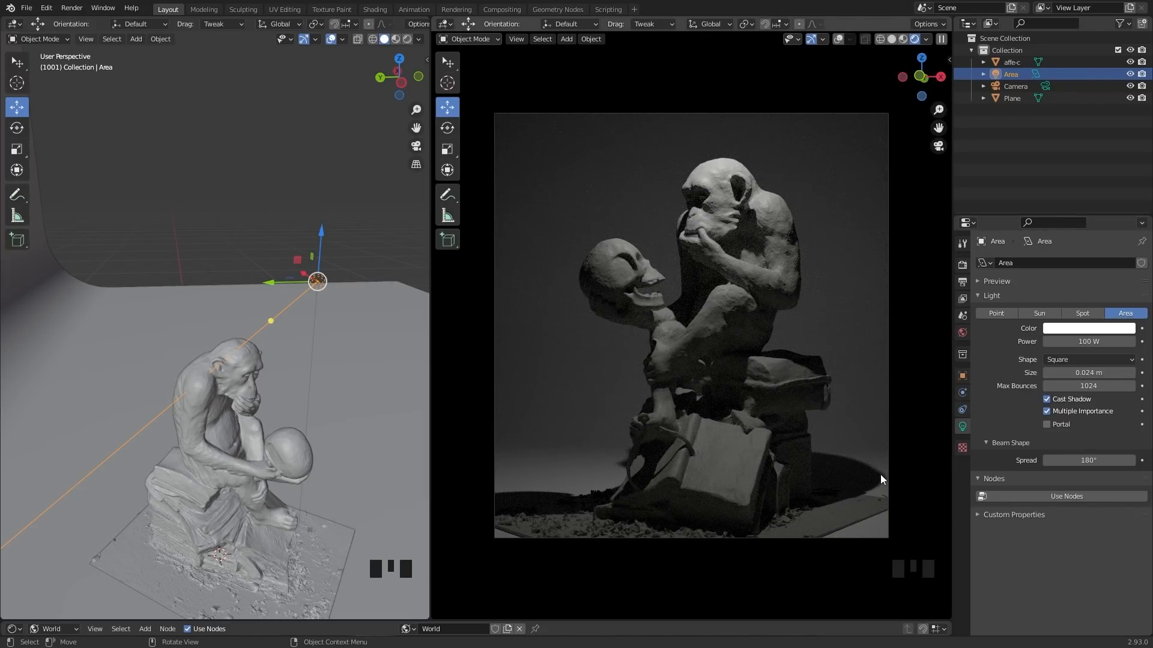
{"action": "mouse_move", "coordinate": [1056, 373]}
{"action": "left_mouse_down"}
{"action": "mouse_move", "coordinate": [1092, 375]}
{"action": "mouse_move", "coordinate": [1067, 373]}
{"action": "left_mouse_up"}
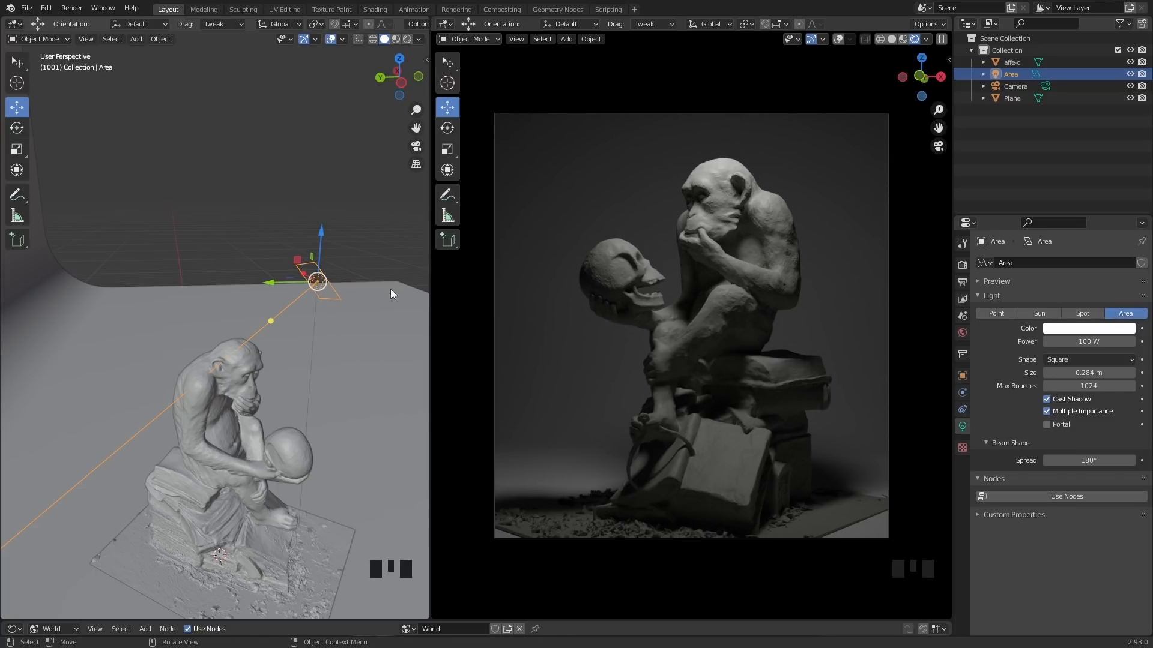
Adjust the Area light's position, and duplicate it with the copy placed on the opposite side, behind the monkey
{"action": "middle_click_drag", "start_coordinate": [375, 278], "coordinate": [265, 361]}
{"action": "left_click_drag", "start_coordinate": [265, 361], "coordinate": [288, 373]}
{"action": "middle_click_drag", "start_coordinate": [289, 372], "coordinate": [363, 368]}
{"action": "key", "text": "shift+d"}
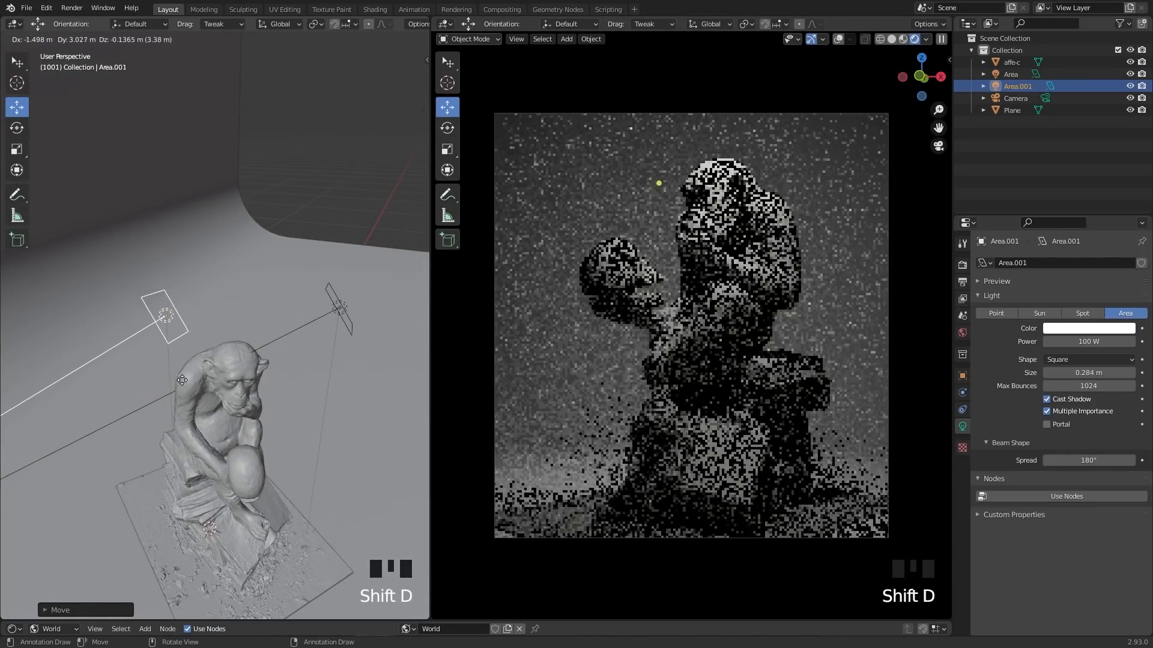
{"action": "left_click", "coordinate": [173, 360]}
{"action": "middle_click_drag", "start_coordinate": [173, 361], "coordinate": [216, 336], "text": "shift"}
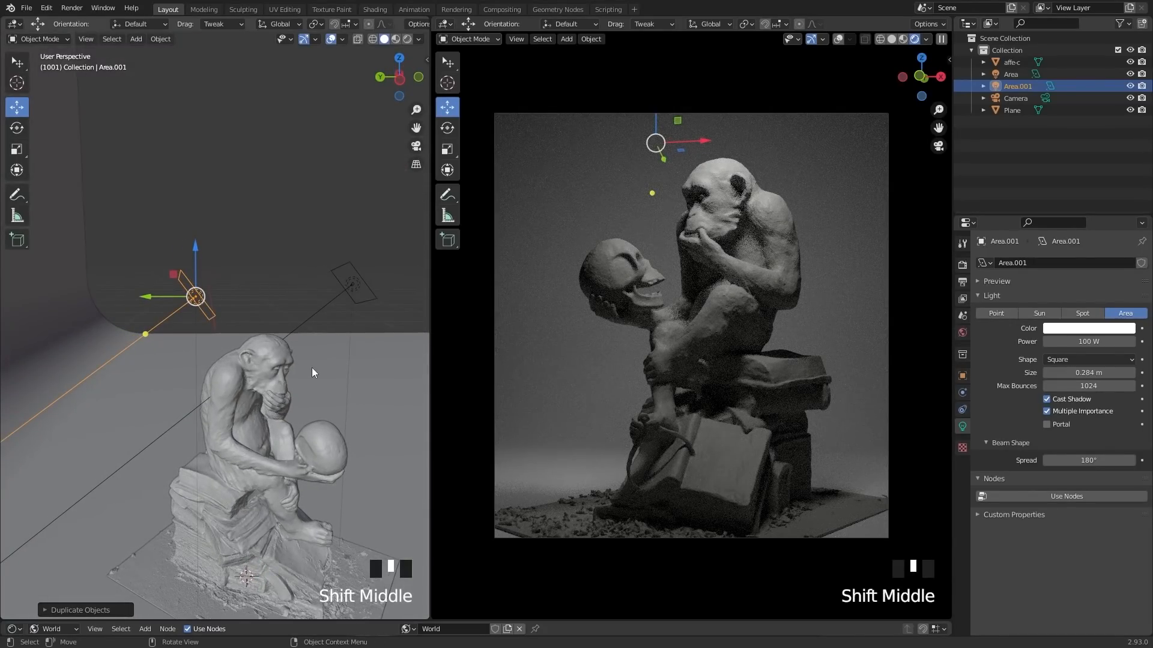
Rotate the duplicated Area light toward the statue and reposition it behind the monkey's back
{"action": "key", "text": "r"}
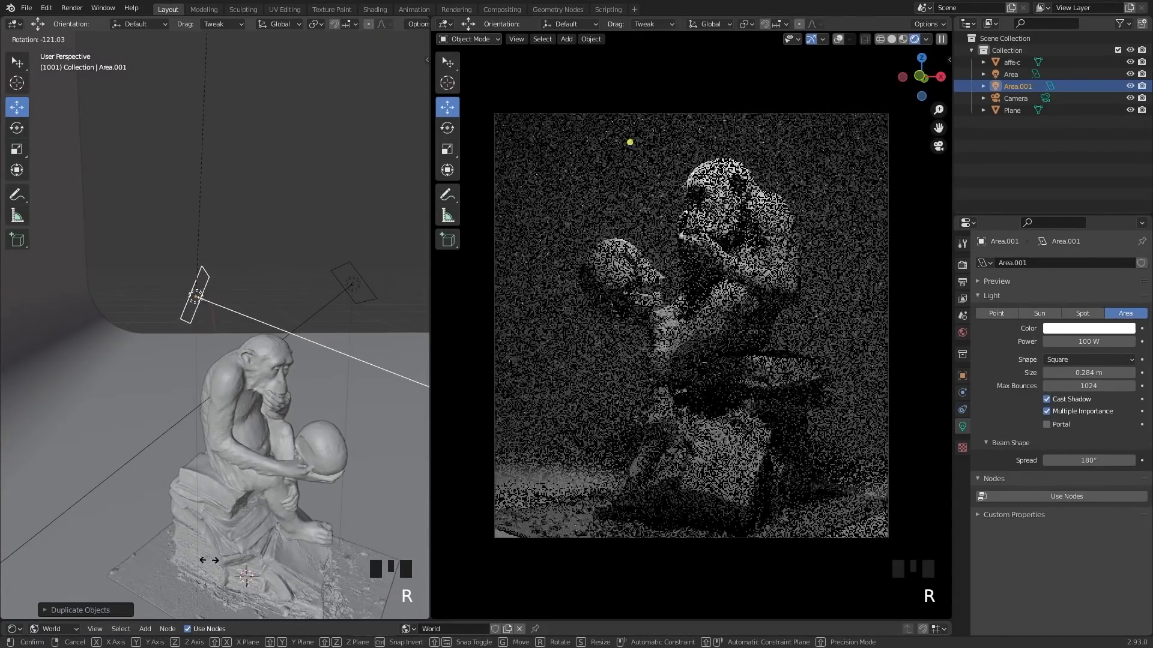
{"action": "left_click", "coordinate": [237, 417]}
{"action": "middle_click_drag", "start_coordinate": [237, 416], "coordinate": [344, 502]}
{"action": "key", "text": "g"}
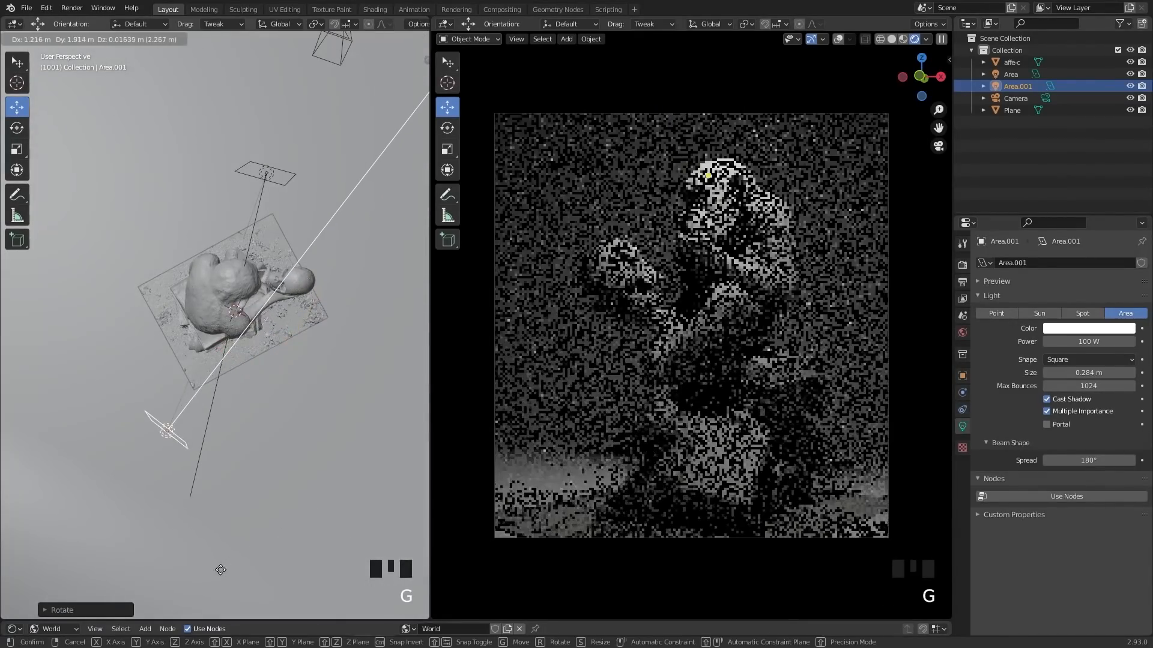
{"action": "left_click", "coordinate": [232, 567]}
{"action": "middle_click_drag", "start_coordinate": [231, 568], "coordinate": [251, 440]}
{"action": "key", "text": "g"}
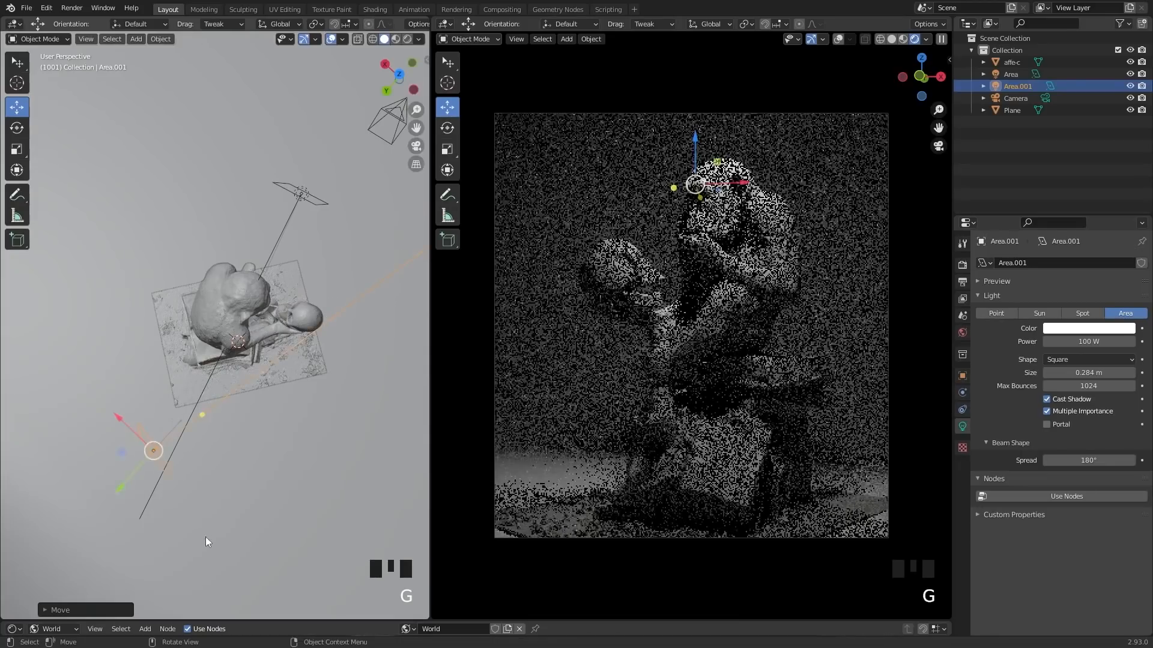
{"action": "left_click", "coordinate": [205, 537]}
Aim the duplicated Area light at the statue from behind
{"action": "middle_click_drag", "start_coordinate": [205, 537], "coordinate": [227, 407]}
{"action": "key", "text": "shift+t"}
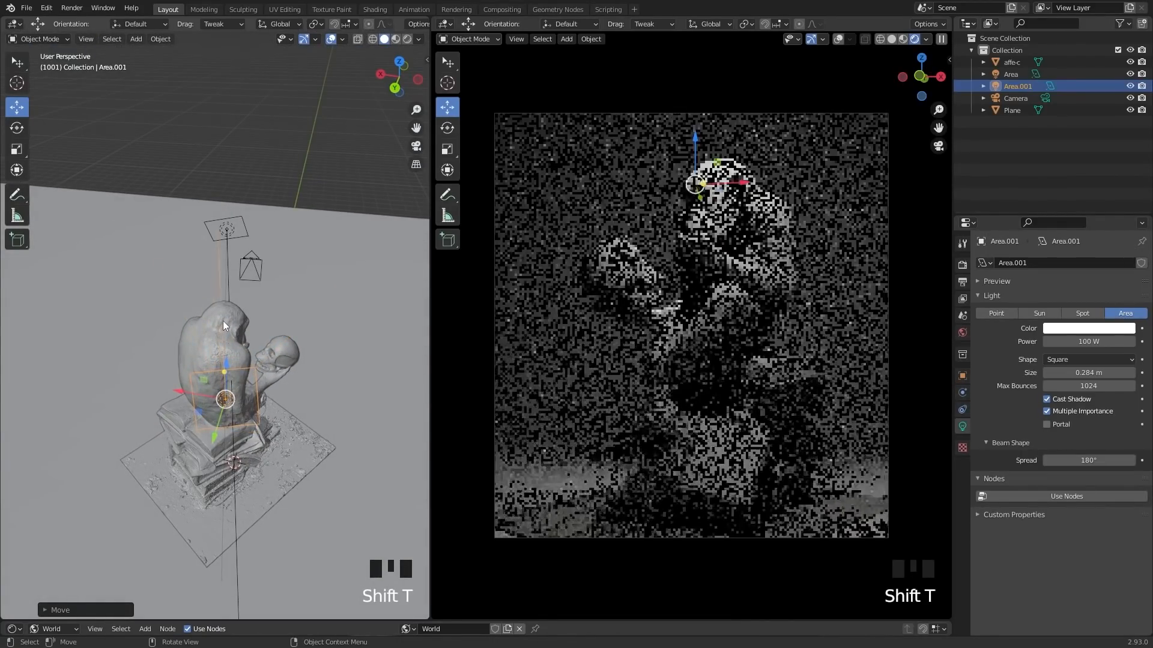
{"action": "left_click", "coordinate": [253, 386]}
Move the duplicated Area light sideways behind the statue toward the skull's side and aim it at the monkey's upper body
{"action": "middle_click_drag", "start_coordinate": [292, 411], "coordinate": [282, 444]}
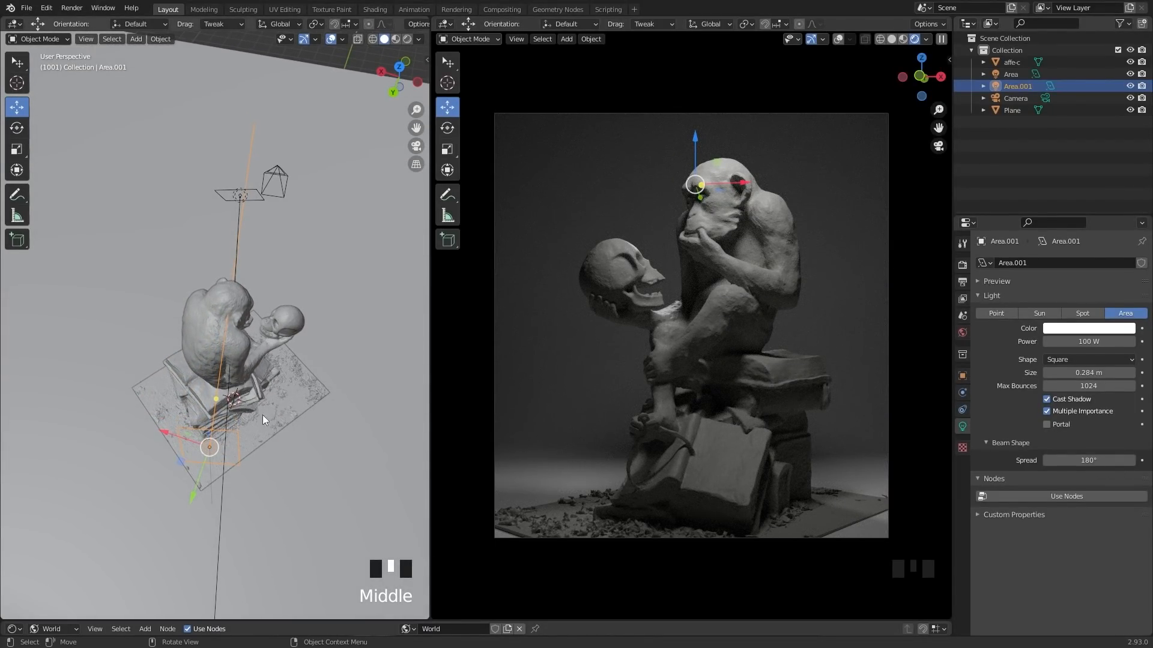
{"action": "key", "text": "g"}
{"action": "left_click", "coordinate": [312, 540]}
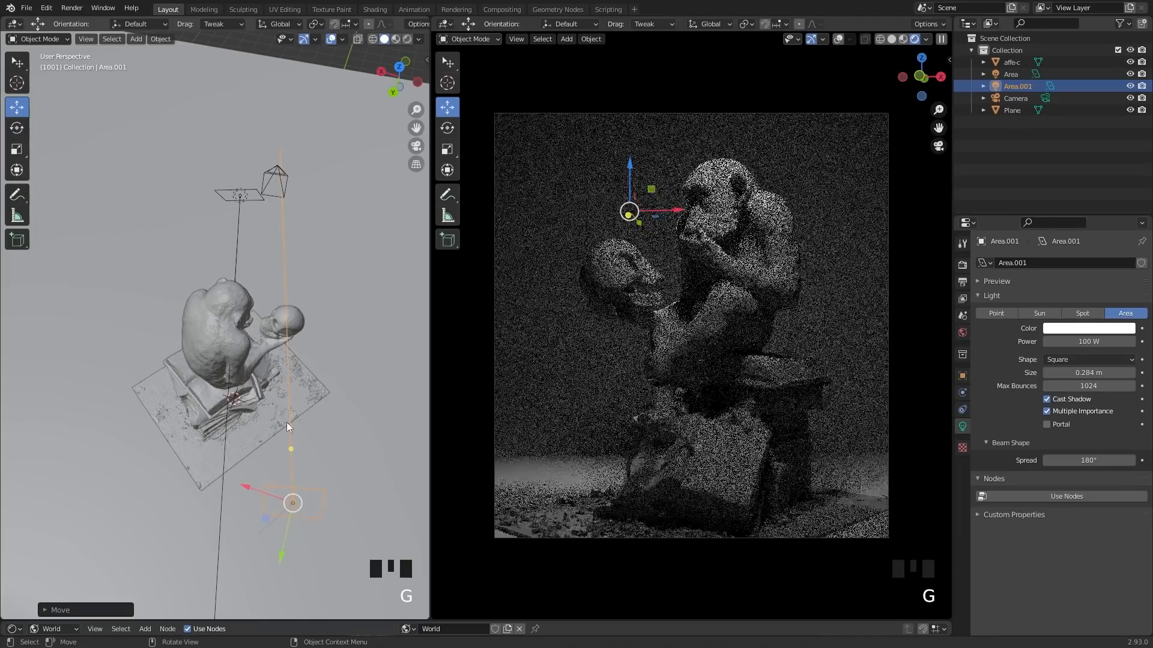
{"action": "key", "text": "shift+t"}
{"action": "left_click", "coordinate": [224, 321]}
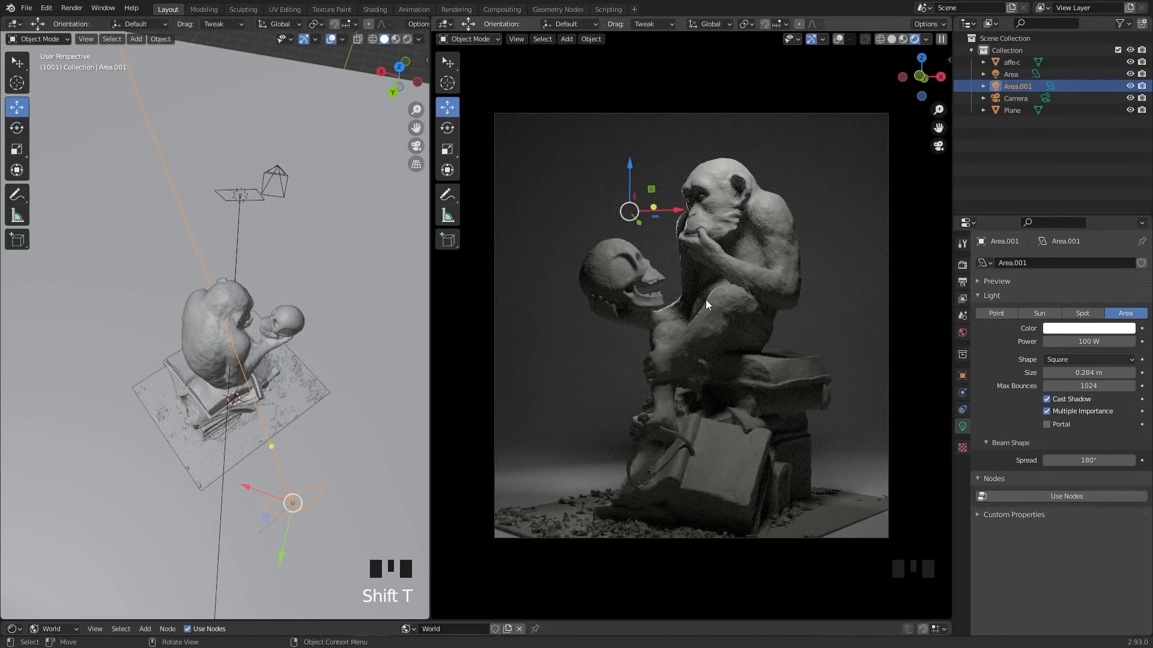
Toggle the gizmos in the rendered camera viewport and leave them hidden
{"action": "left_click", "coordinate": [810, 39]}
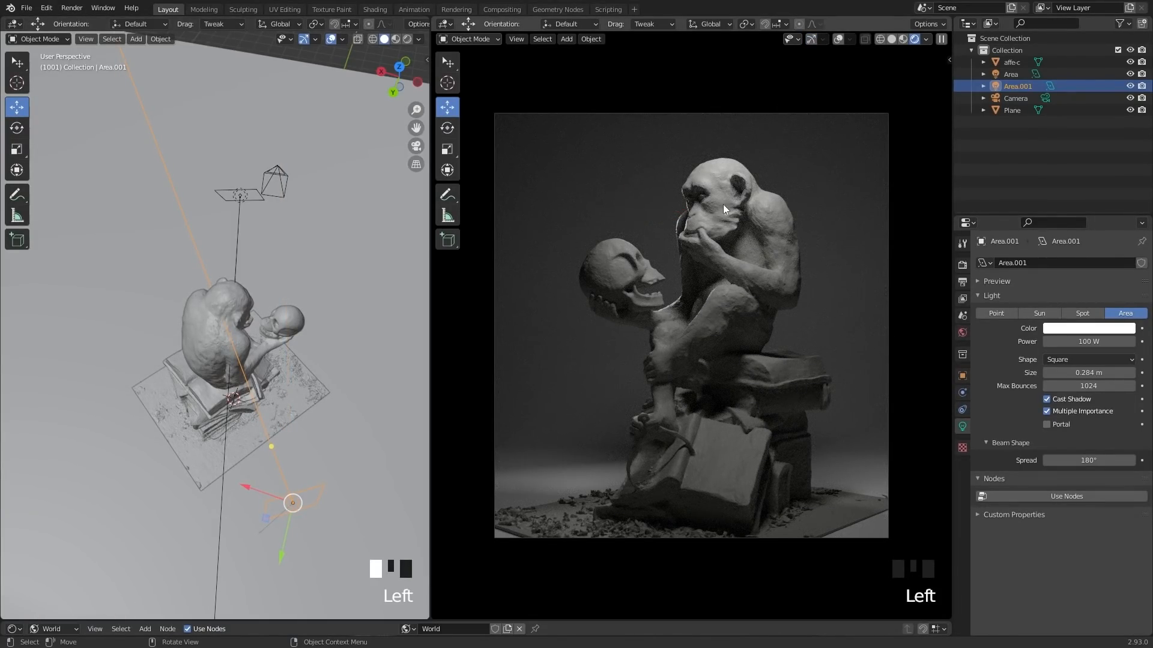
{"action": "left_click", "coordinate": [811, 40]}
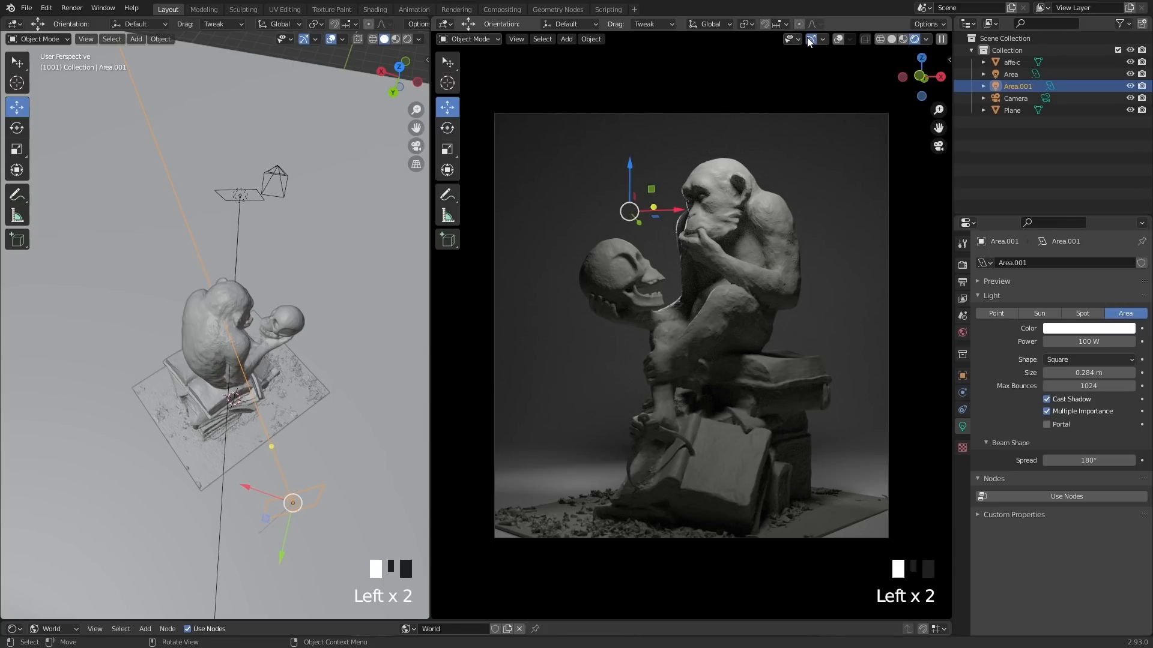
{"action": "left_click", "coordinate": [811, 39]}
{"action": "left_click", "coordinate": [811, 40]}
Toggle the overlays in the rendered camera viewport on and off, leaving them hidden
{"action": "left_click", "coordinate": [838, 40]}
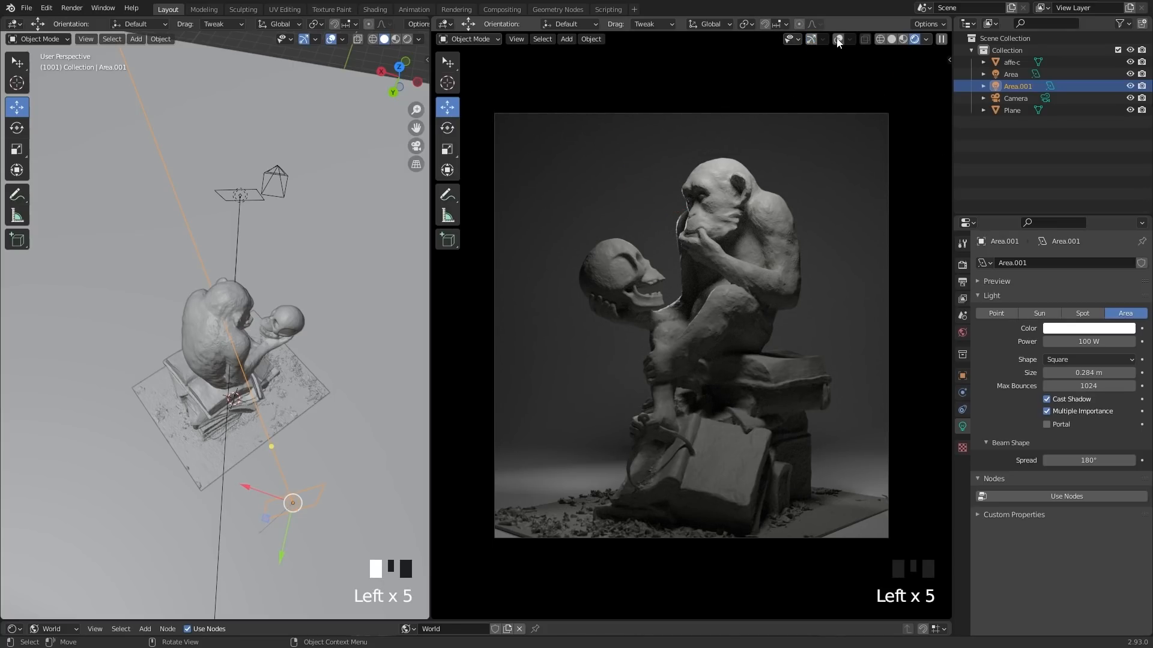
{"action": "left_click", "coordinate": [838, 40]}
{"action": "left_click", "coordinate": [839, 39]}
{"action": "left_click", "coordinate": [838, 40]}
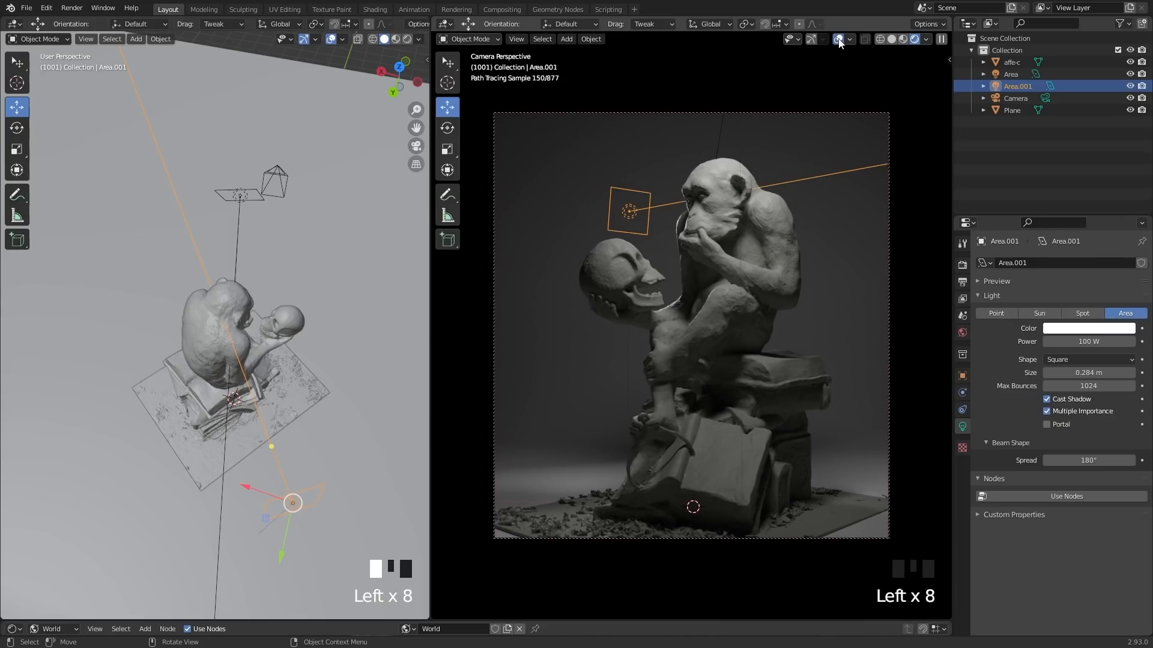
{"action": "left_click", "coordinate": [838, 40]}
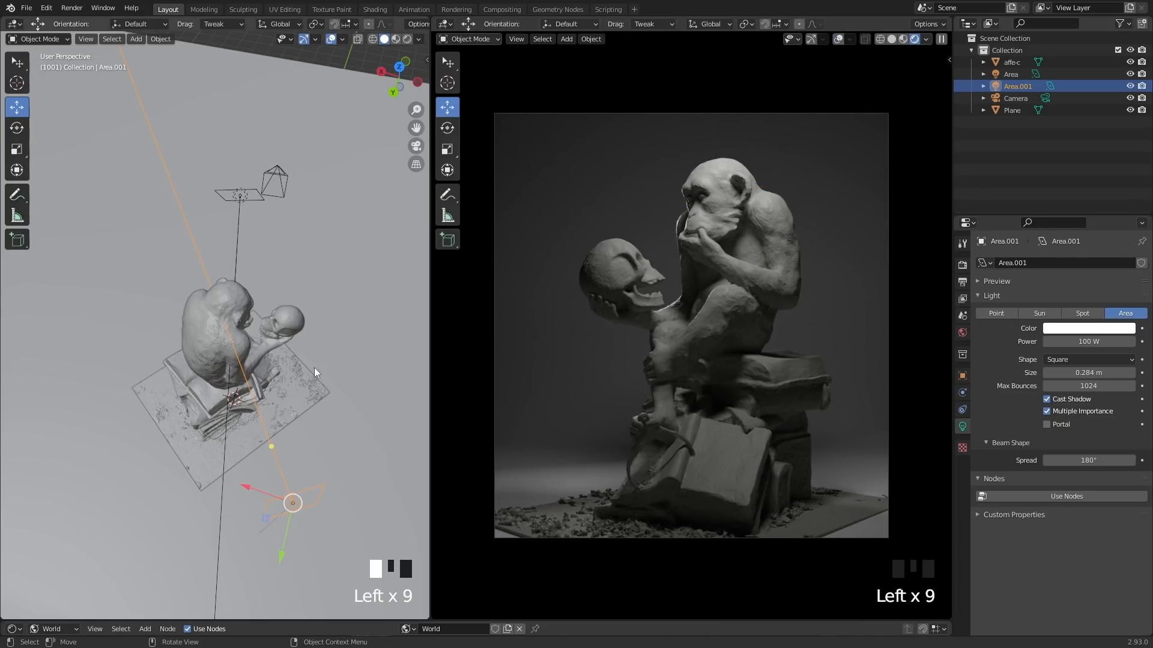
Reposition the duplicated Area light behind the statue, aimed at the monkey's upper body, and set its power to 500 W
{"action": "middle_click_drag", "start_coordinate": [283, 324], "coordinate": [268, 437]}
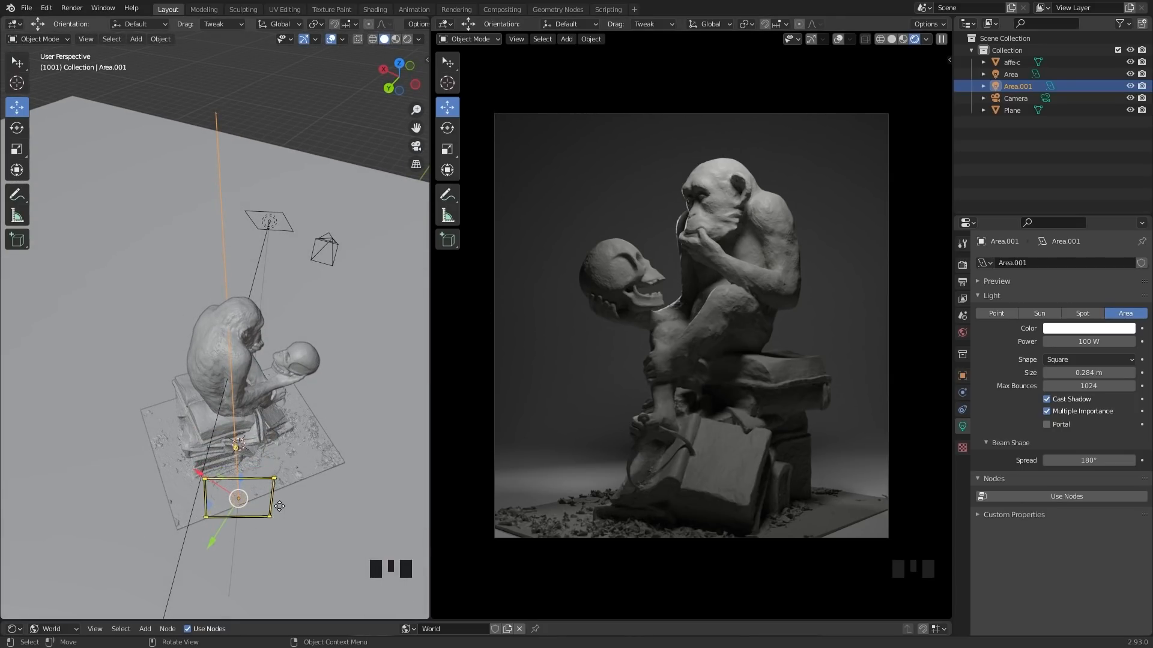
{"action": "key", "text": "g"}
{"action": "left_click", "coordinate": [424, 476]}
{"action": "mouse_move", "coordinate": [313, 468]}
{"action": "middle_mouse_down"}
{"action": "mouse_move", "coordinate": [297, 437]}
{"action": "mouse_move", "coordinate": [305, 455]}
{"action": "middle_mouse_up"}
{"action": "key", "text": "shift+t"}
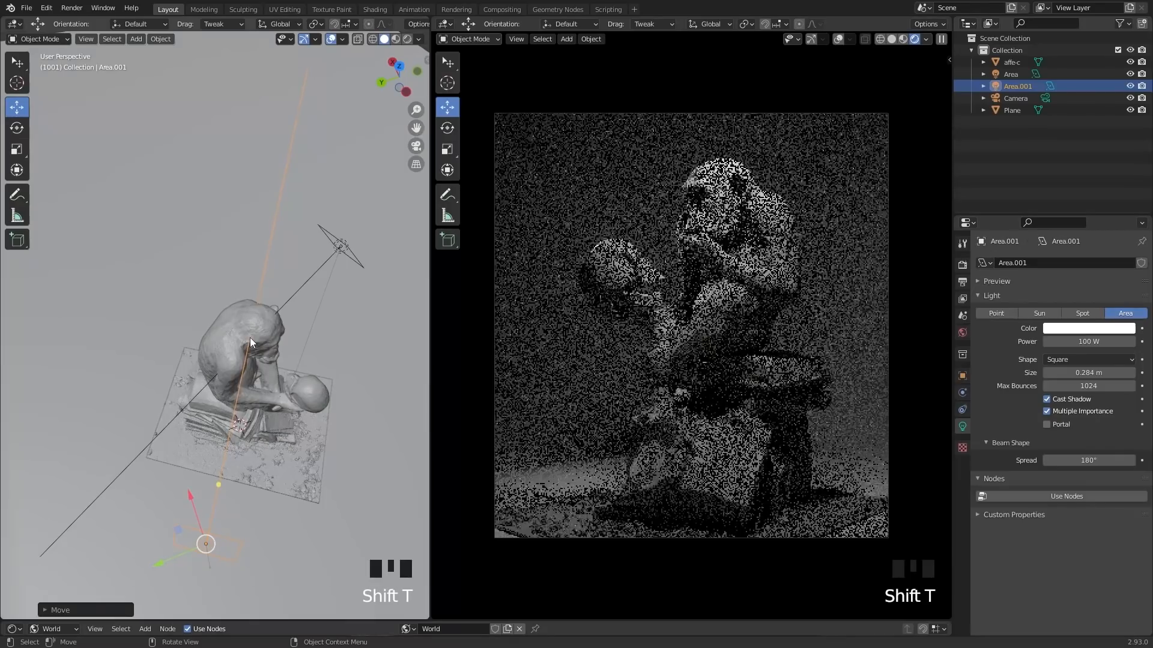
{"action": "left_click", "coordinate": [1088, 341]}
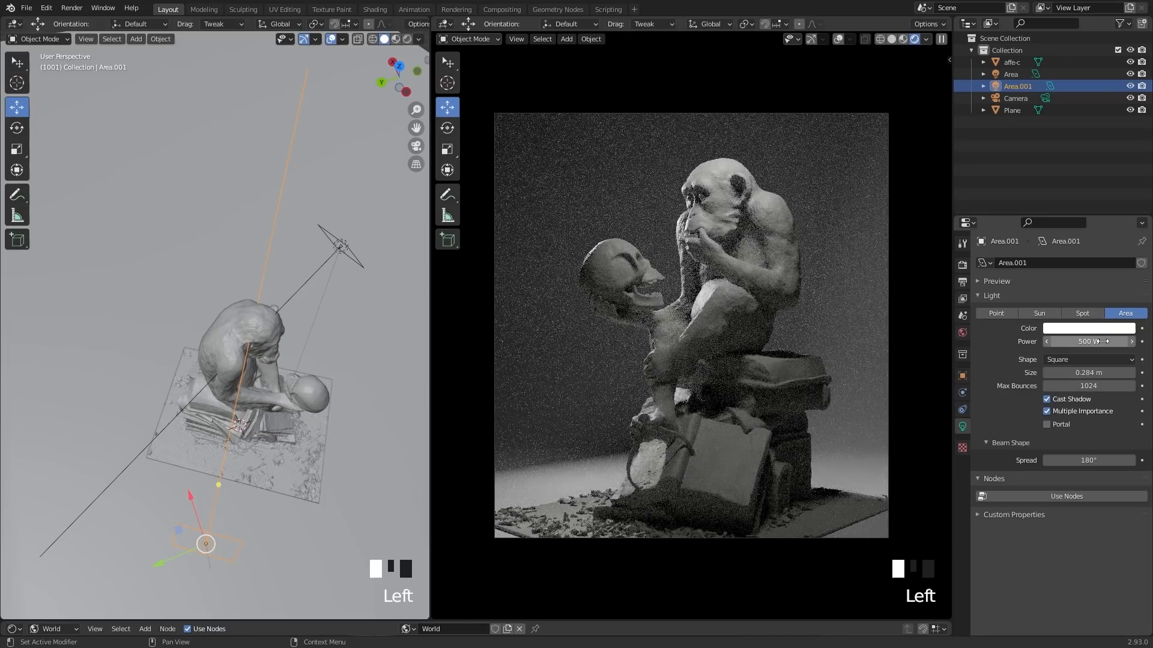
Select the original Area light and rename it key
{"action": "middle_click_drag", "start_coordinate": [198, 337], "coordinate": [284, 332]}
{"action": "scroll", "coordinate": [294, 335], "scroll_direction": "down", "scroll_amount": 2}
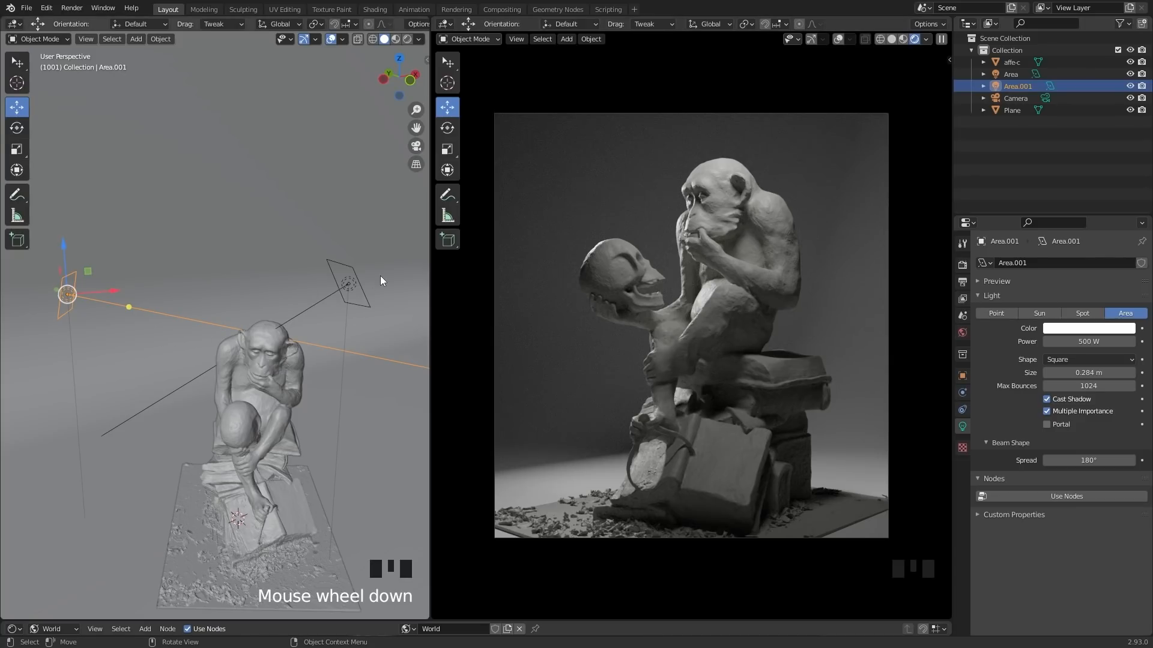
{"action": "left_click", "coordinate": [348, 282]}
{"action": "double_click", "coordinate": [1011, 74]}
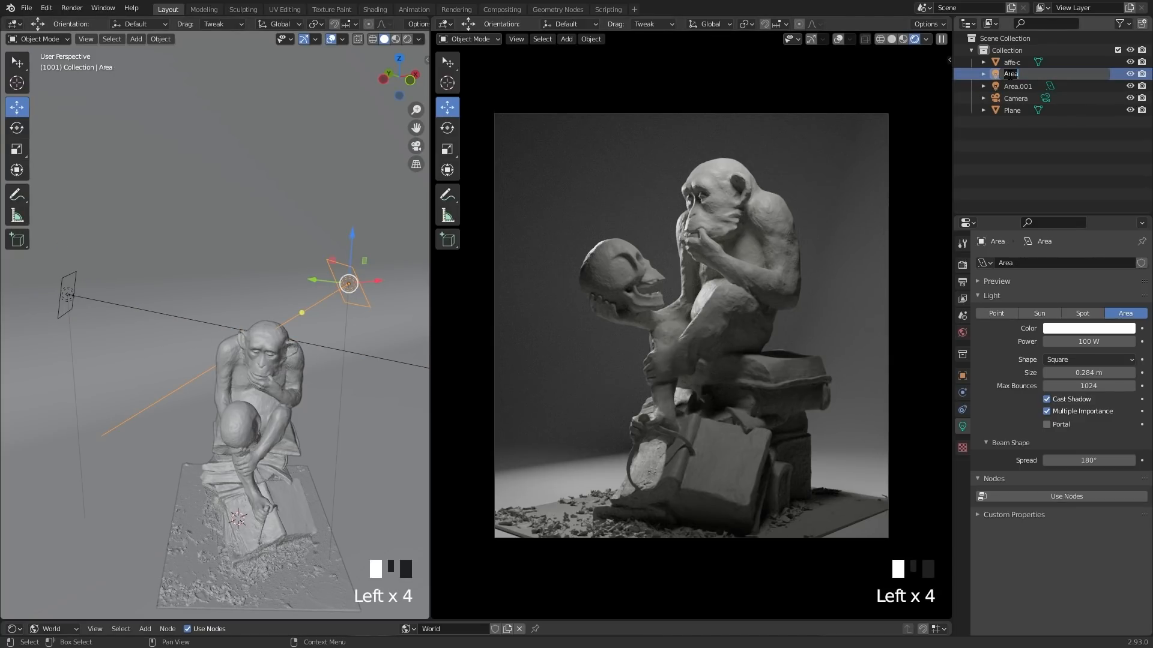
{"action": "type", "text": "key"}
{"action": "key", "text": "Return"}
Rename the Area.001 light as rim
{"action": "double_click", "coordinate": [1011, 73]}
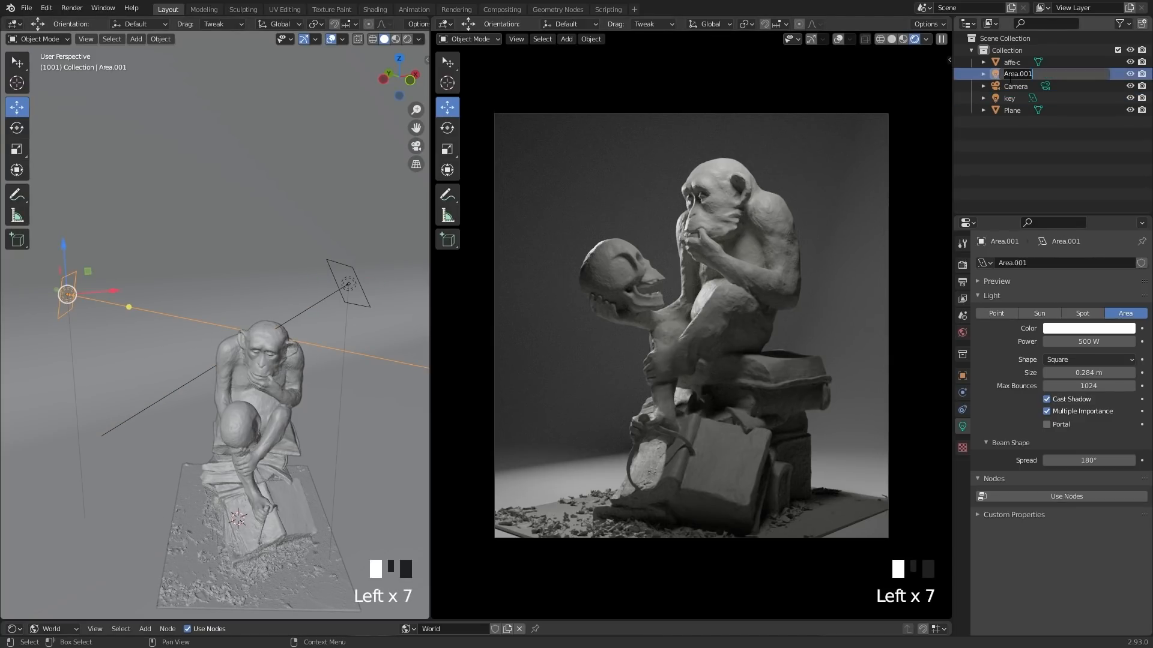
{"action": "type", "text": "rim"}
{"action": "key", "text": "Return"}
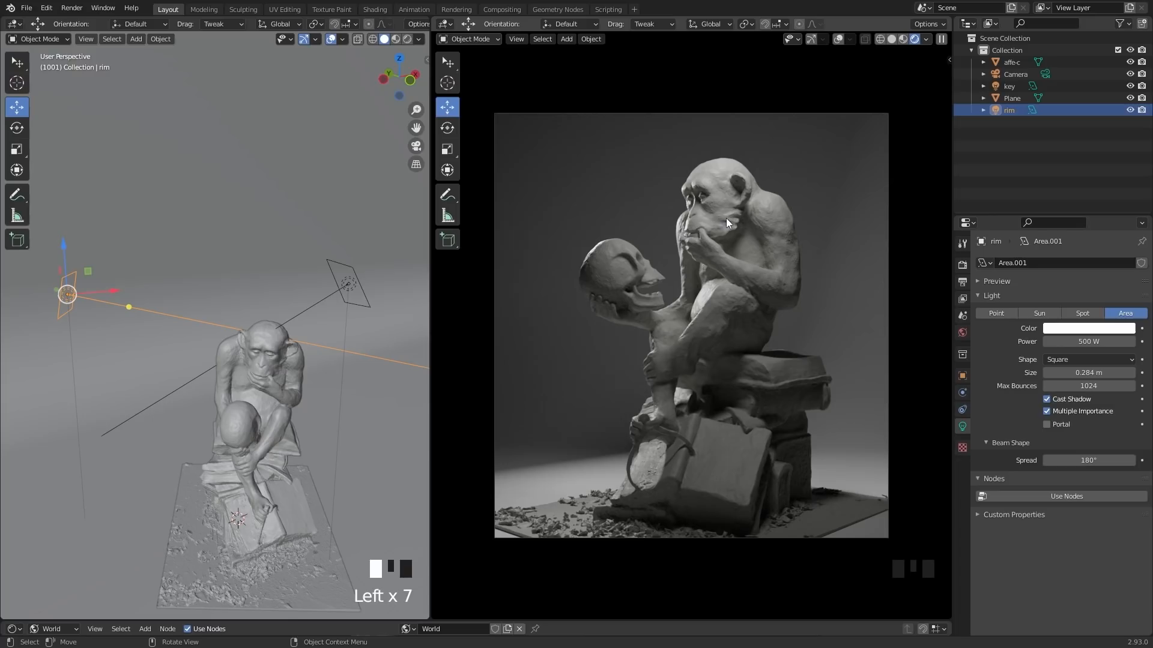
Tint the key light's color to a pale, weakly saturated yellow
{"action": "left_click", "coordinate": [1009, 86]}
{"action": "left_click", "coordinate": [1056, 329]}
{"action": "left_click_drag", "start_coordinate": [1070, 233], "coordinate": [1067, 212]}
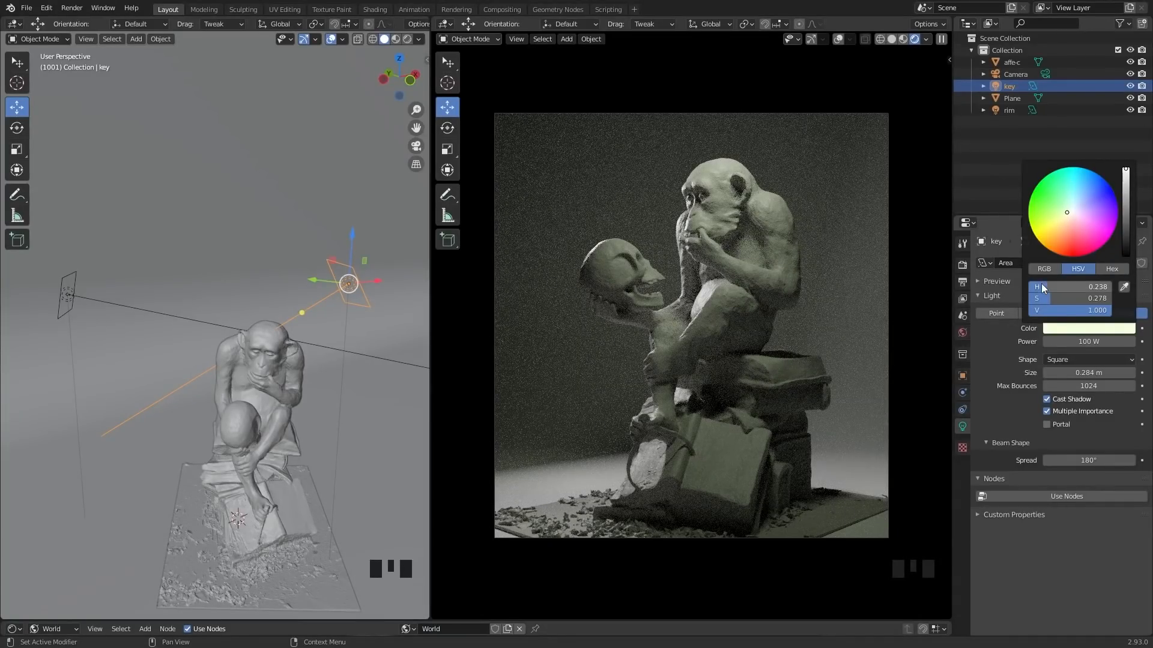
{"action": "left_click_drag", "start_coordinate": [1066, 212], "coordinate": [1070, 206]}
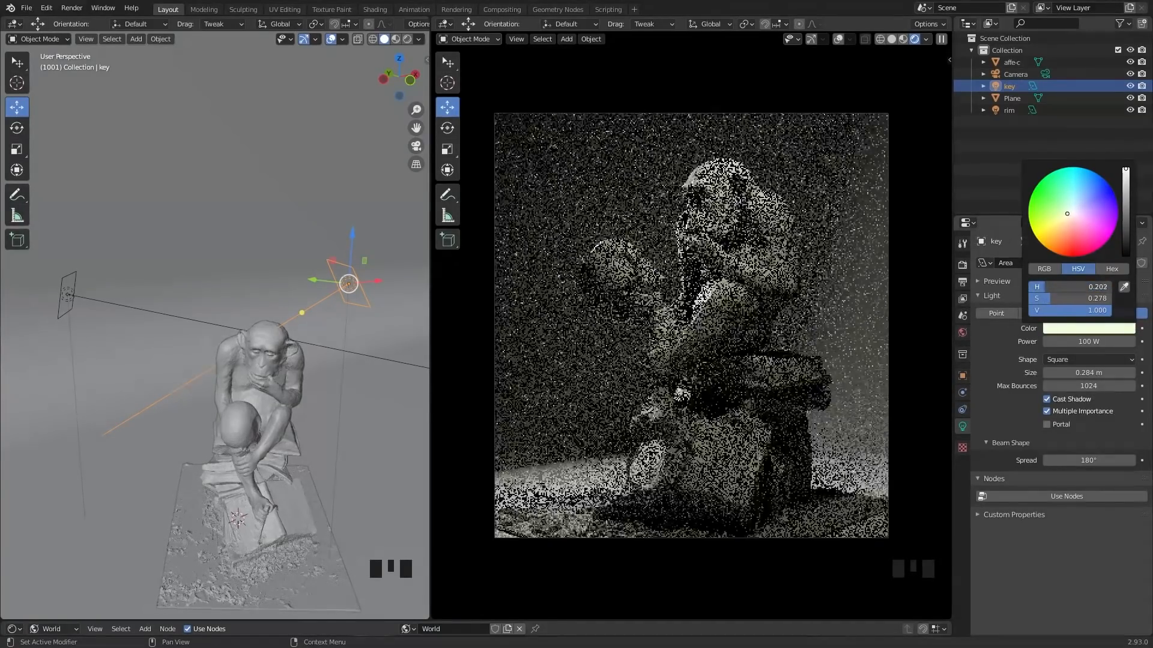
Set the rim light's color to a saturated orange
{"action": "left_click", "coordinate": [1008, 110]}
{"action": "left_click", "coordinate": [1089, 327]}
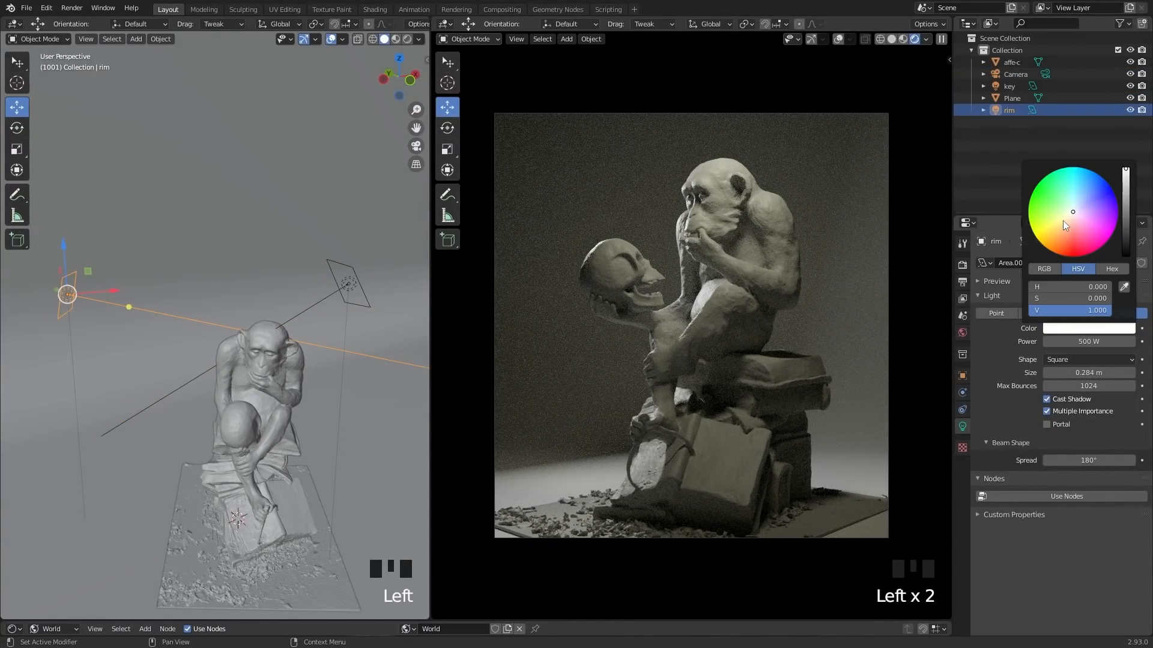
{"action": "mouse_move", "coordinate": [1066, 226]}
{"action": "left_mouse_down"}
{"action": "mouse_move", "coordinate": [1104, 221]}
{"action": "mouse_move", "coordinate": [1109, 198]}
{"action": "mouse_move", "coordinate": [1076, 167]}
{"action": "mouse_move", "coordinate": [1043, 238]}
{"action": "mouse_move", "coordinate": [1057, 250]}
{"action": "left_mouse_up"}
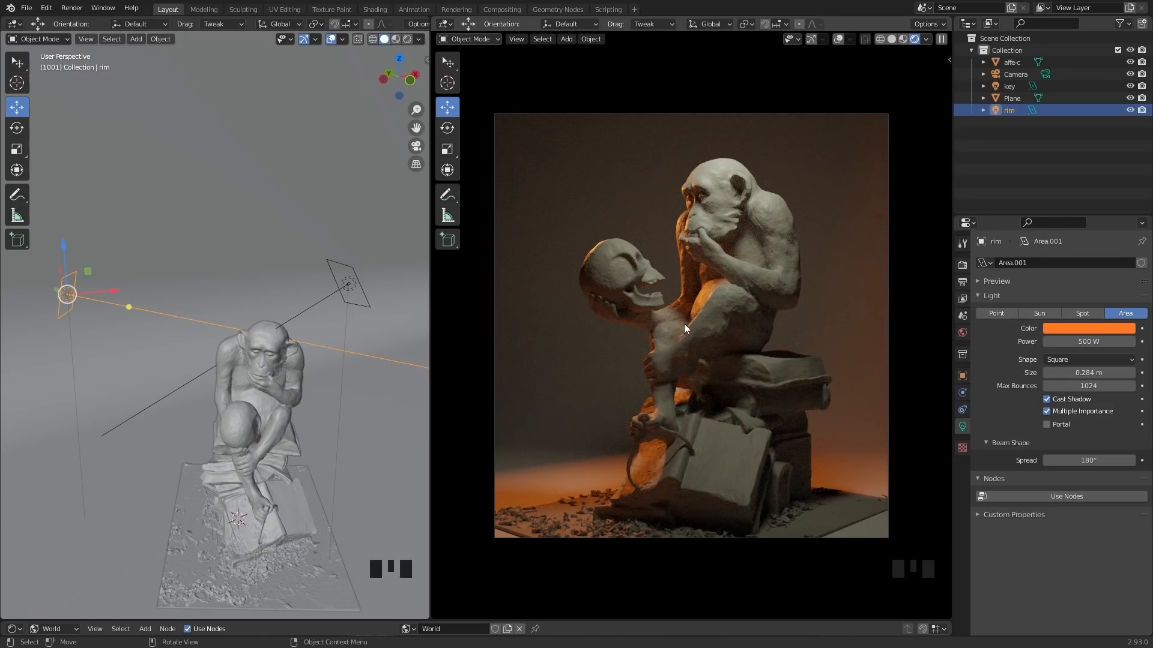
Aim the rim light at the monkey again with an adjusted scale, and save the file
{"action": "middle_click_drag", "start_coordinate": [174, 341], "coordinate": [301, 358]}
{"action": "middle_click", "coordinate": [273, 357]}
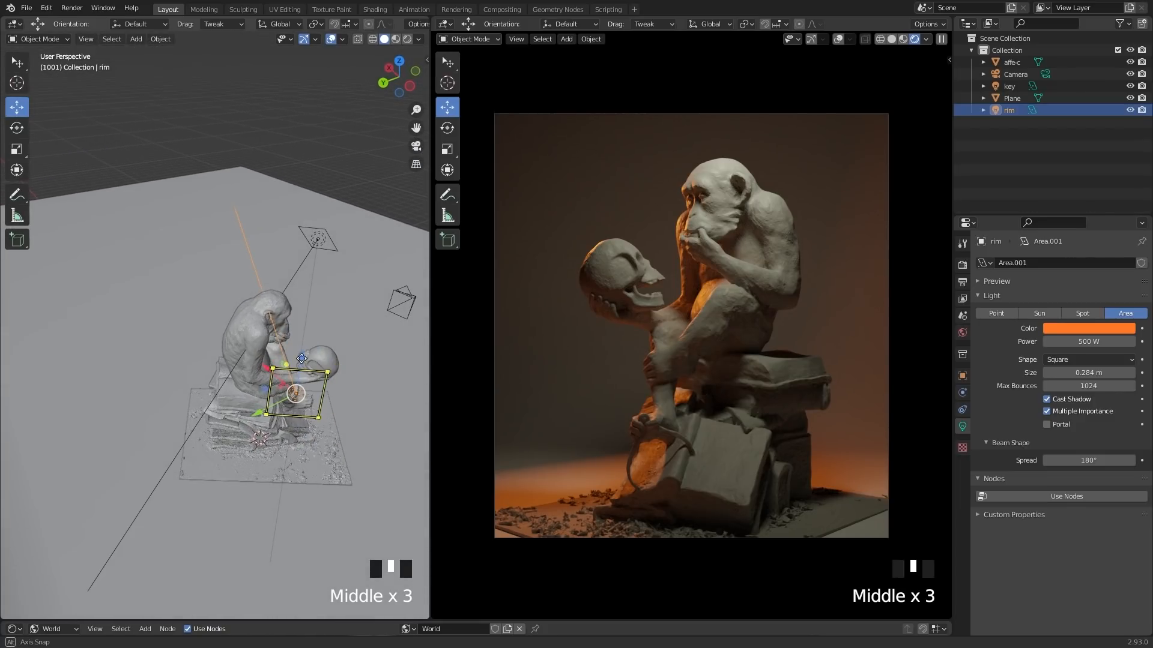
{"action": "key", "text": "shift+t"}
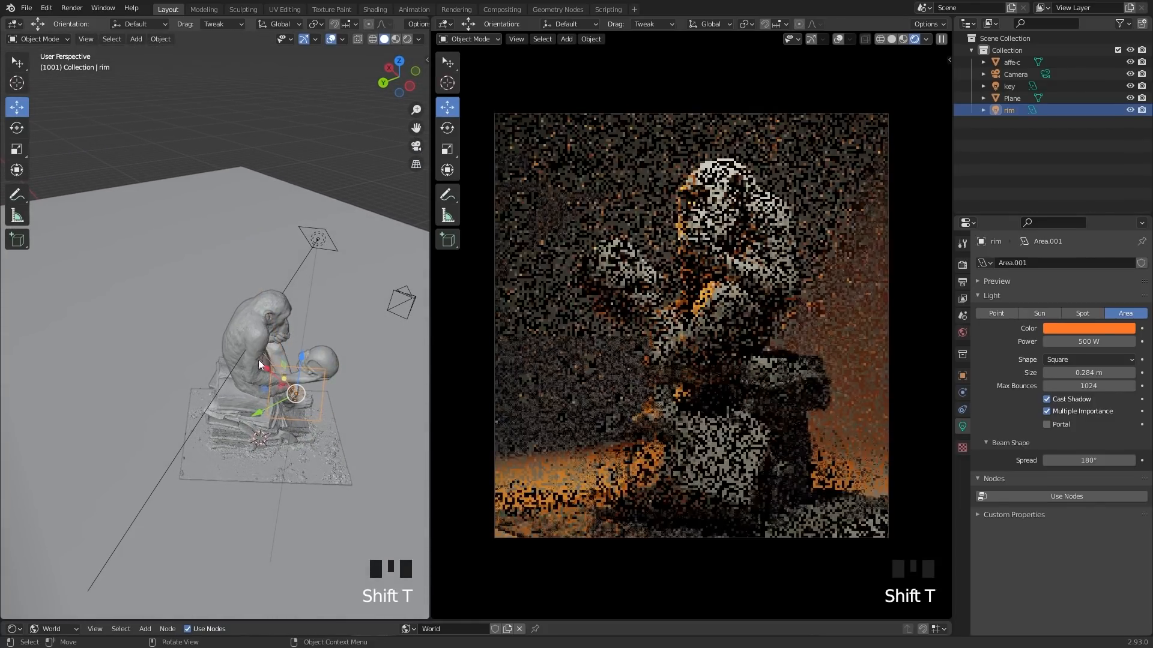
{"action": "key", "text": "s"}
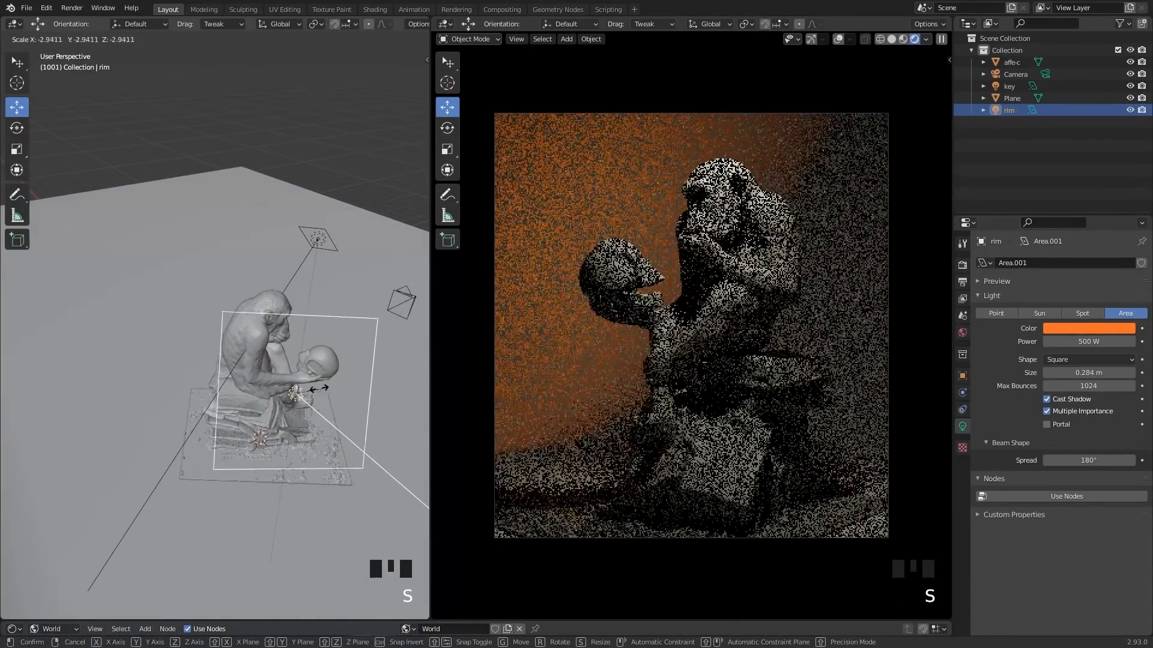
{"action": "left_click", "coordinate": [307, 392]}
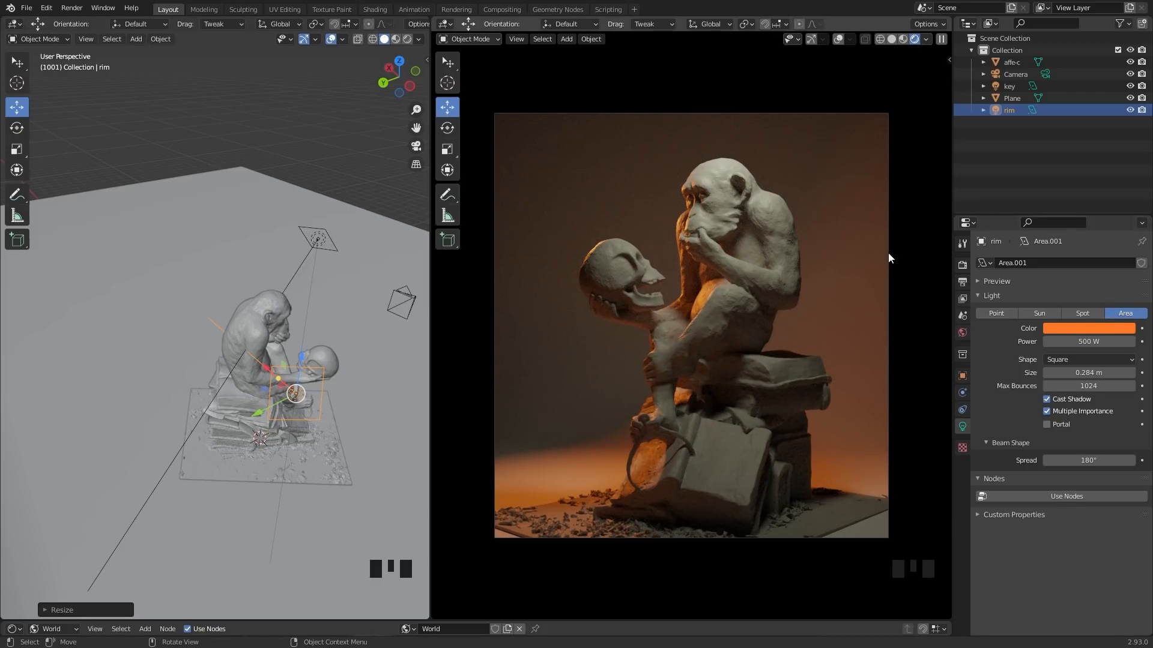
{"action": "key", "text": "ctrl+s"}
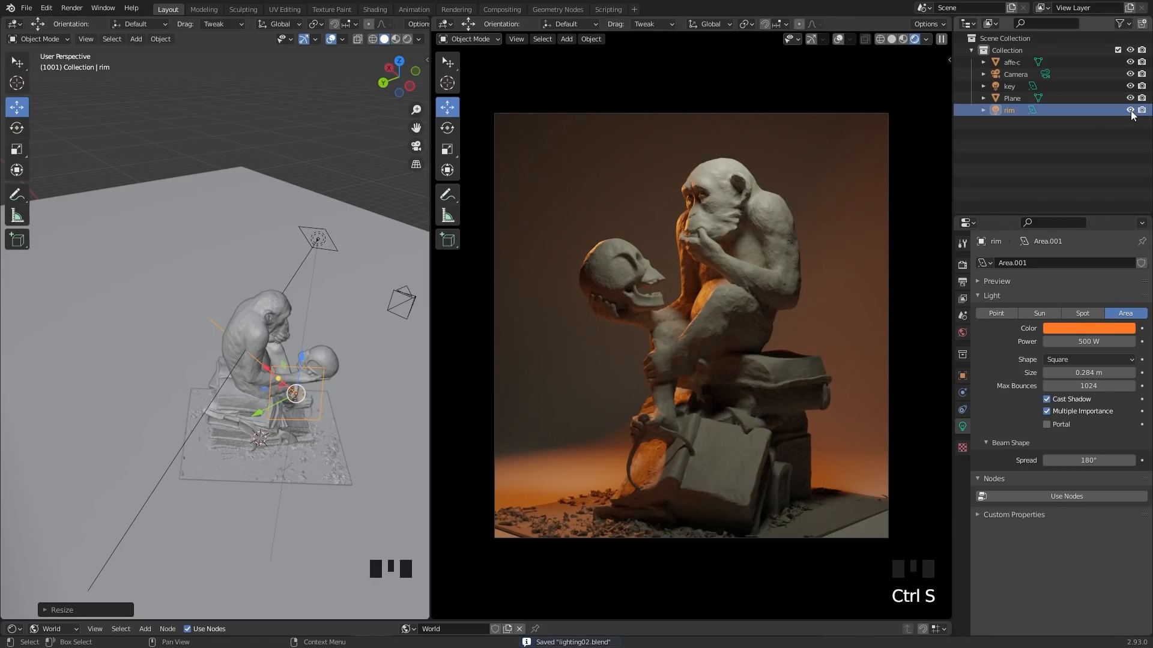
Move the key and rim lights together into a new collection named Lights_col
{"action": "left_click", "coordinate": [329, 241], "text": "shift"}
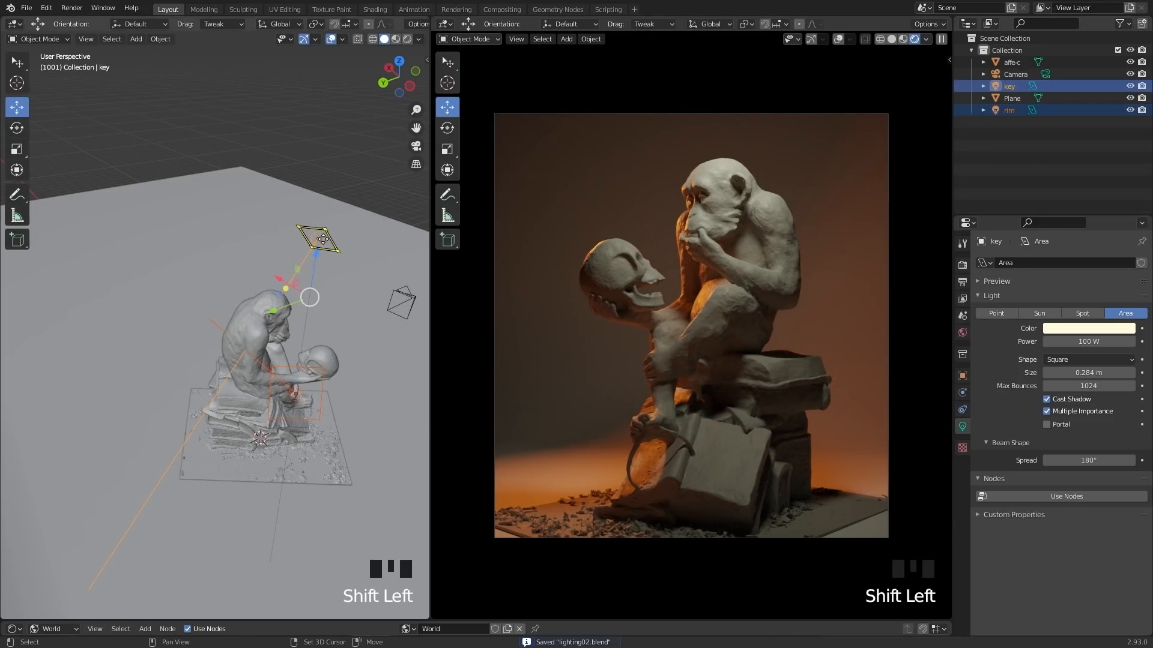
{"action": "middle_click_drag", "start_coordinate": [347, 343], "coordinate": [353, 336]}
{"action": "left_click", "coordinate": [344, 336], "text": "shift"}
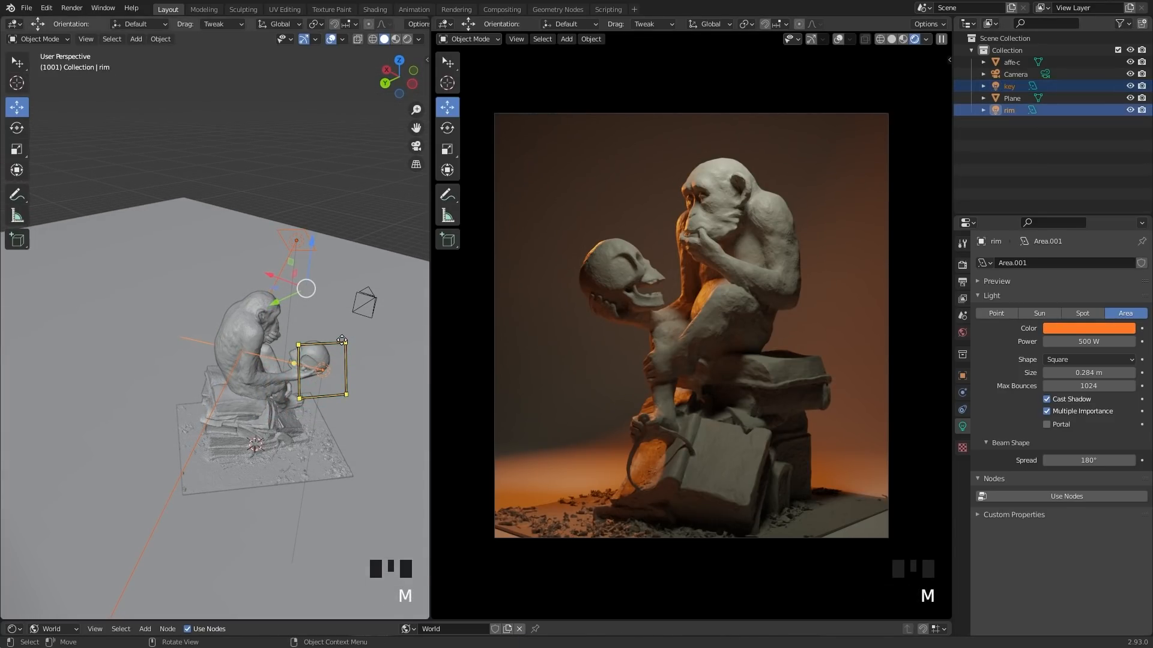
{"action": "key", "text": "m"}
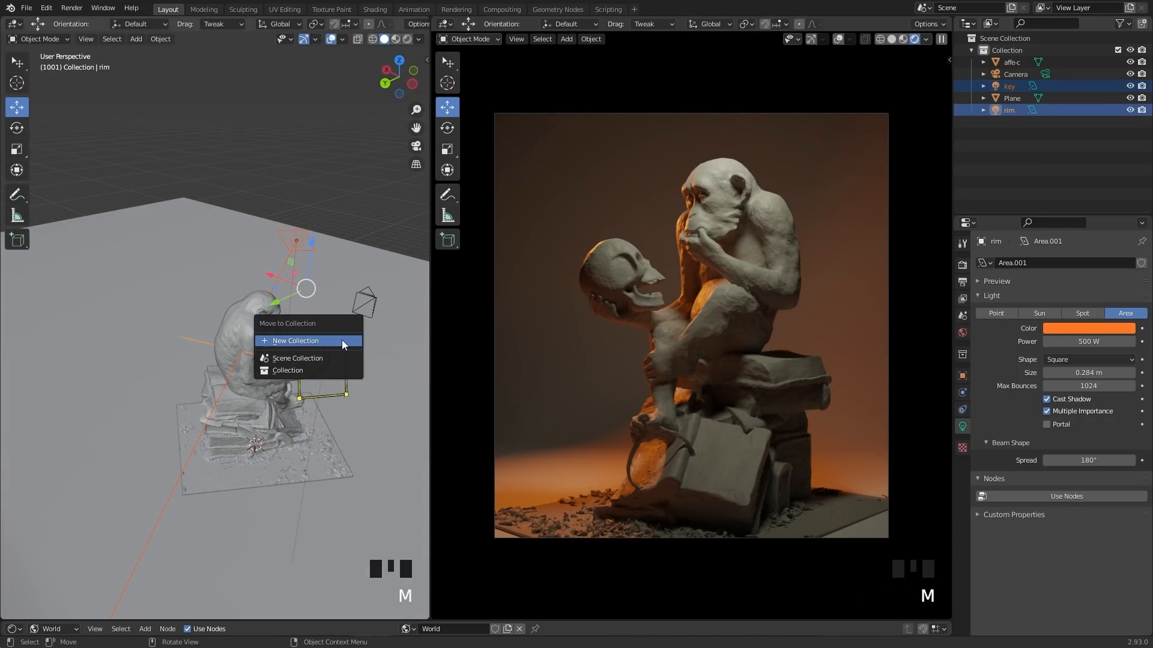
{"action": "left_click", "coordinate": [323, 344]}
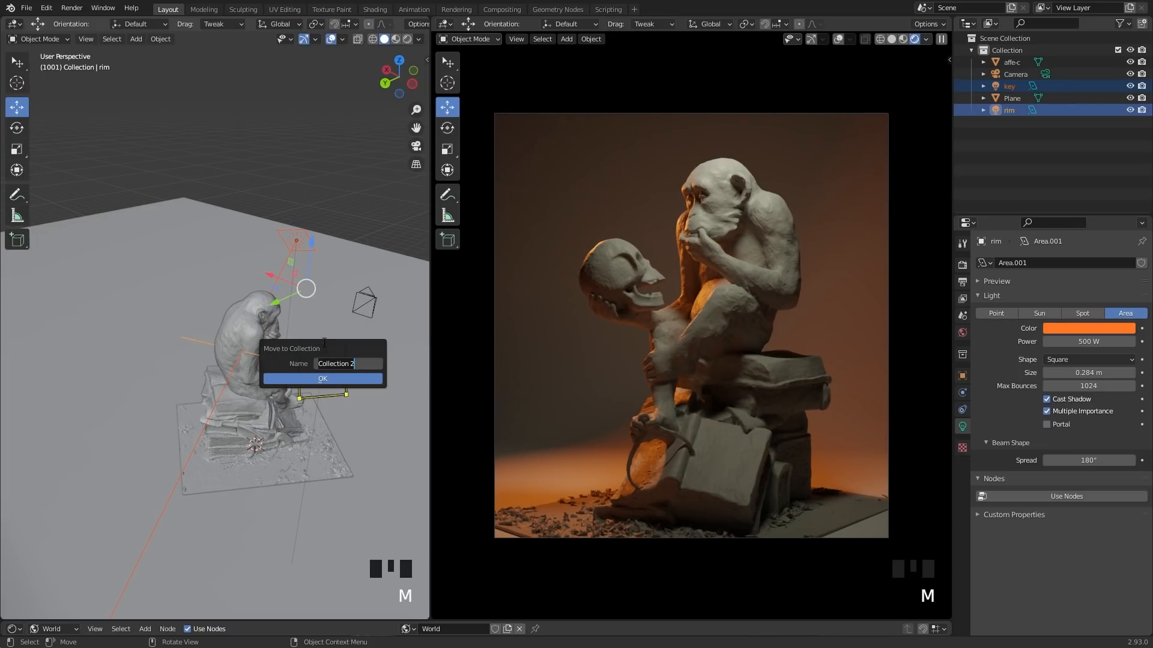
{"action": "type", "text": "Lights_ col"}
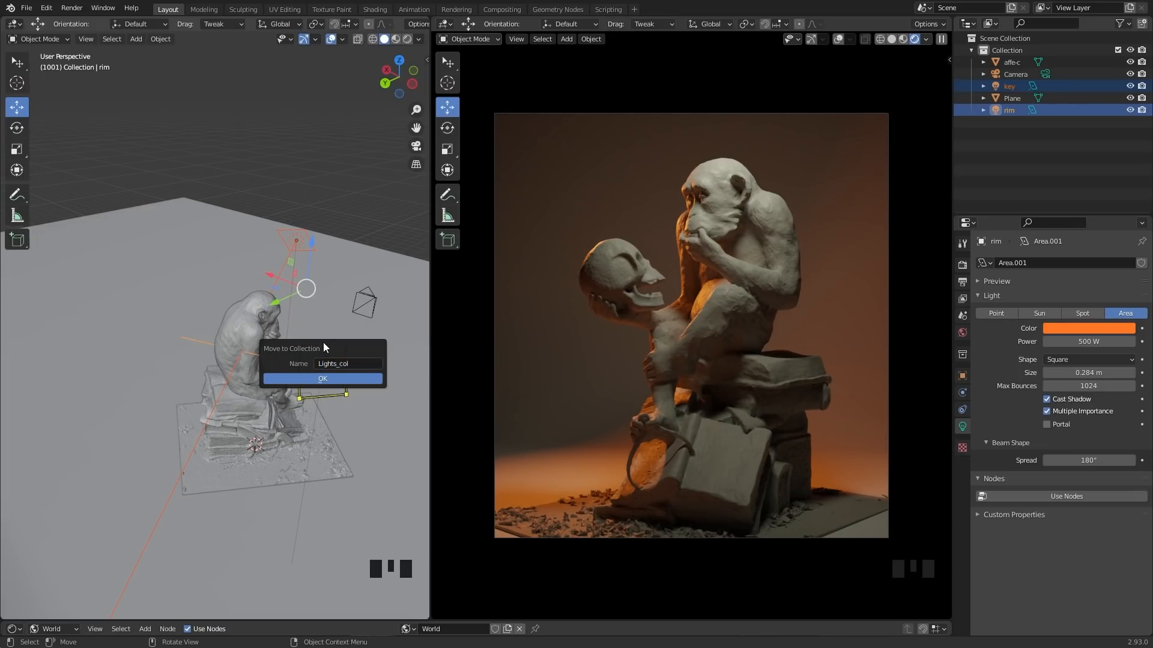
{"action": "left_click", "coordinate": [337, 377]}
Collapse the Lights_col collection and toggle its inclusion in the view layer, leaving it excluded
{"action": "left_click", "coordinate": [973, 105]}
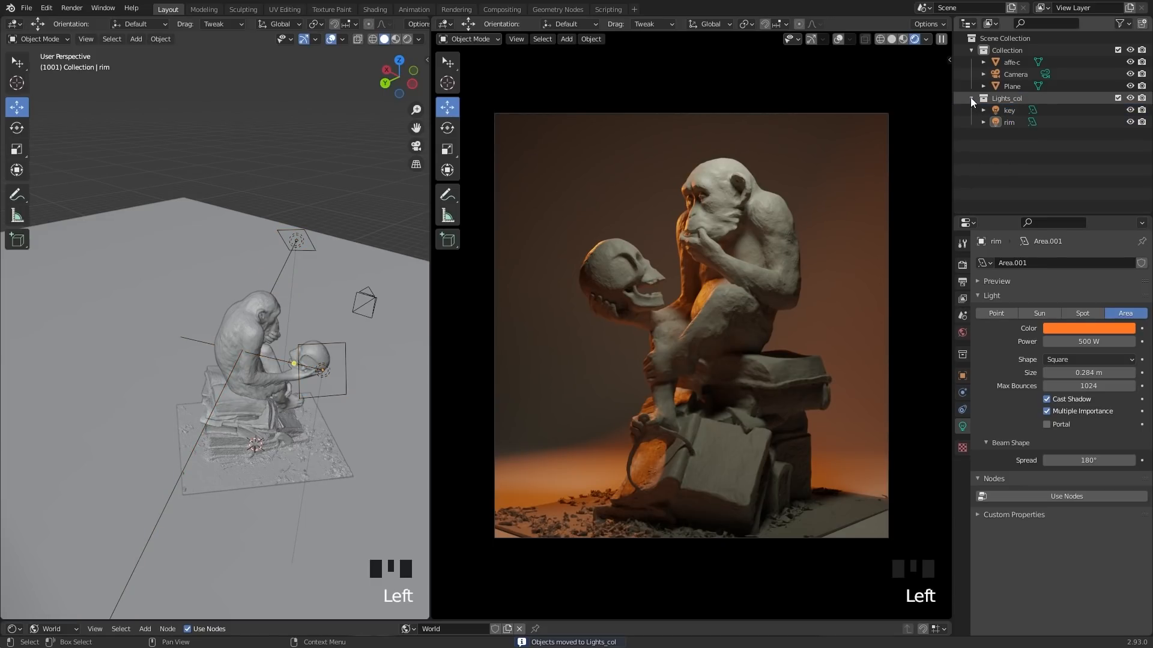
{"action": "left_click", "coordinate": [971, 98]}
{"action": "left_click", "coordinate": [1118, 99]}
{"action": "left_click", "coordinate": [1118, 99]}
{"action": "left_click", "coordinate": [1117, 98]}
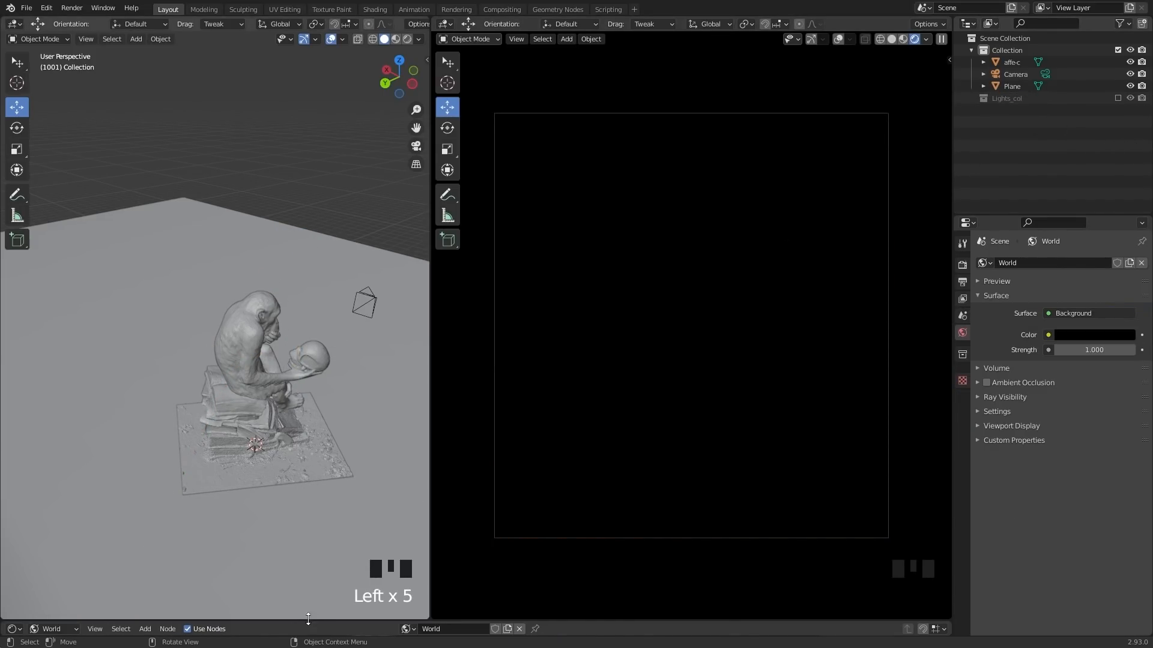
Enlarge the node editor area below the viewports and set it to Shader Editor
{"action": "left_click_drag", "start_coordinate": [308, 619], "coordinate": [345, 380]}
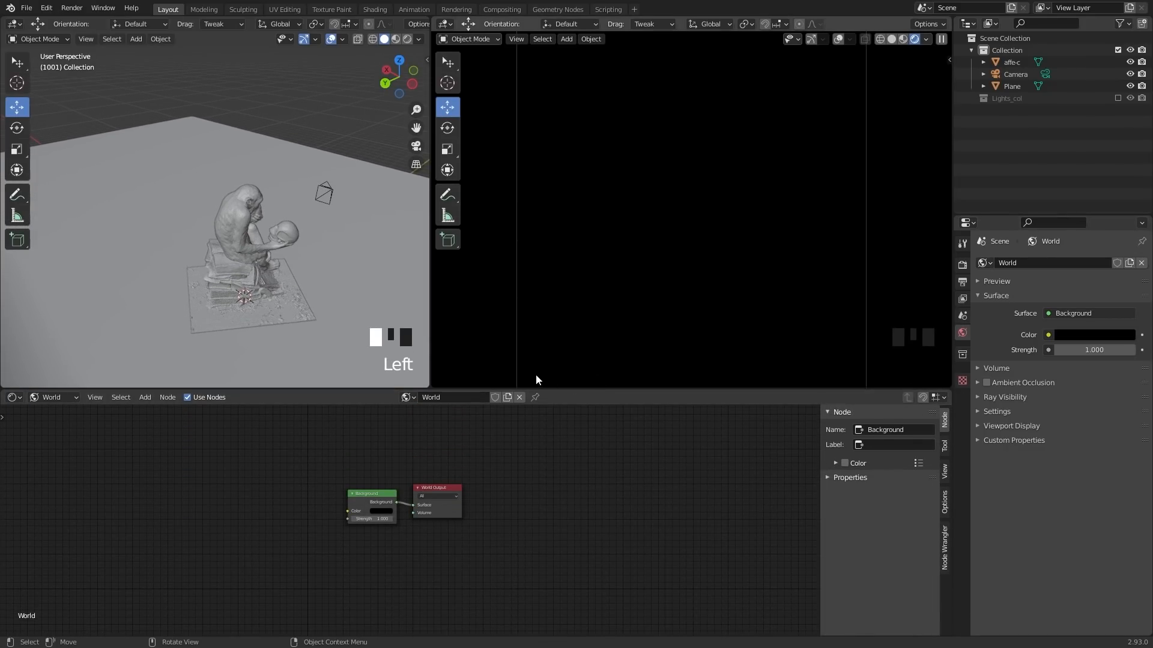
{"action": "left_click_drag", "start_coordinate": [536, 389], "coordinate": [529, 401]}
{"action": "left_click", "coordinate": [15, 411]}
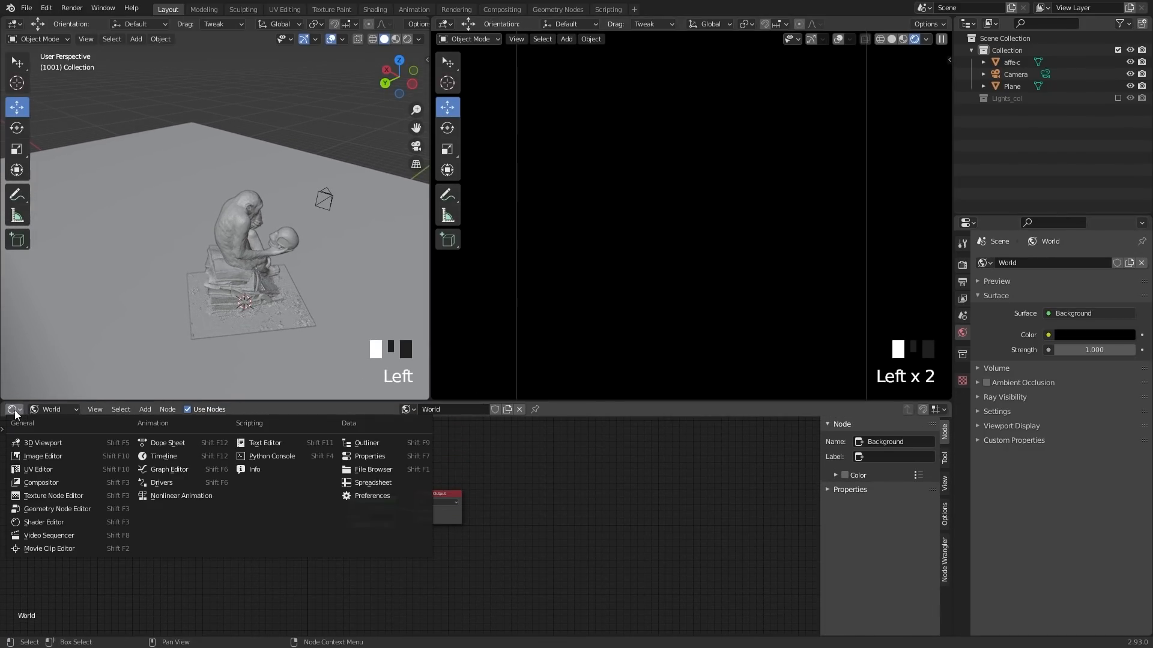
{"action": "left_click", "coordinate": [96, 523]}
Compare the Object and World shader types, examine the statue's material nodes, and return to the World nodes
{"action": "left_click", "coordinate": [69, 407]}
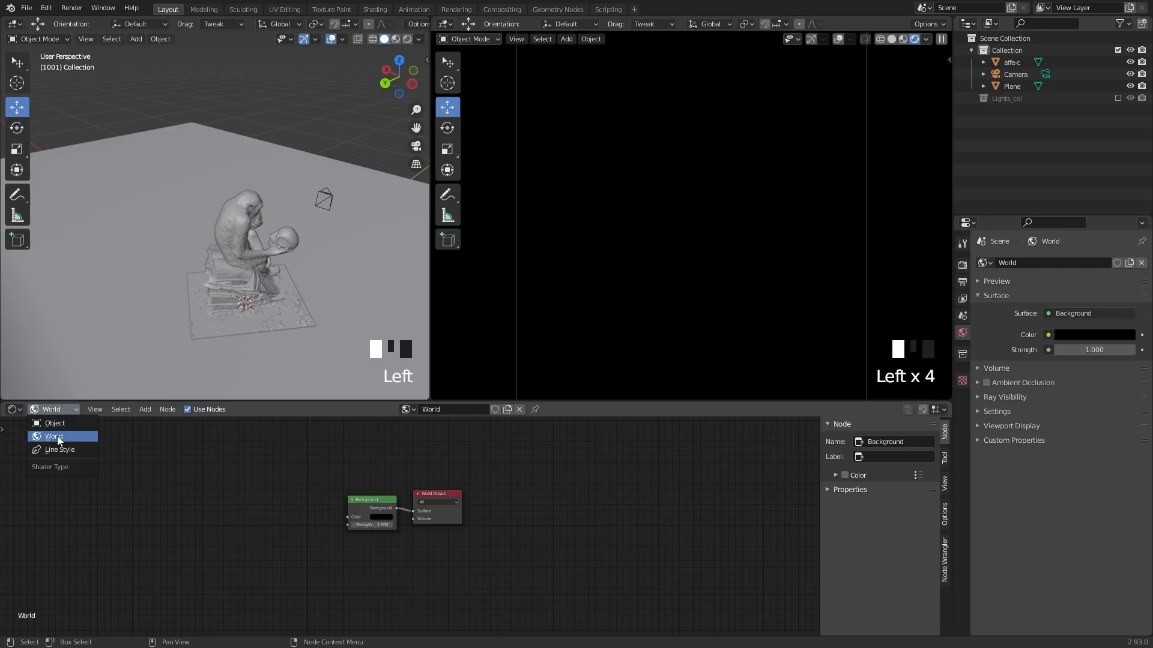
{"action": "left_click", "coordinate": [60, 424]}
{"action": "left_click", "coordinate": [60, 411]}
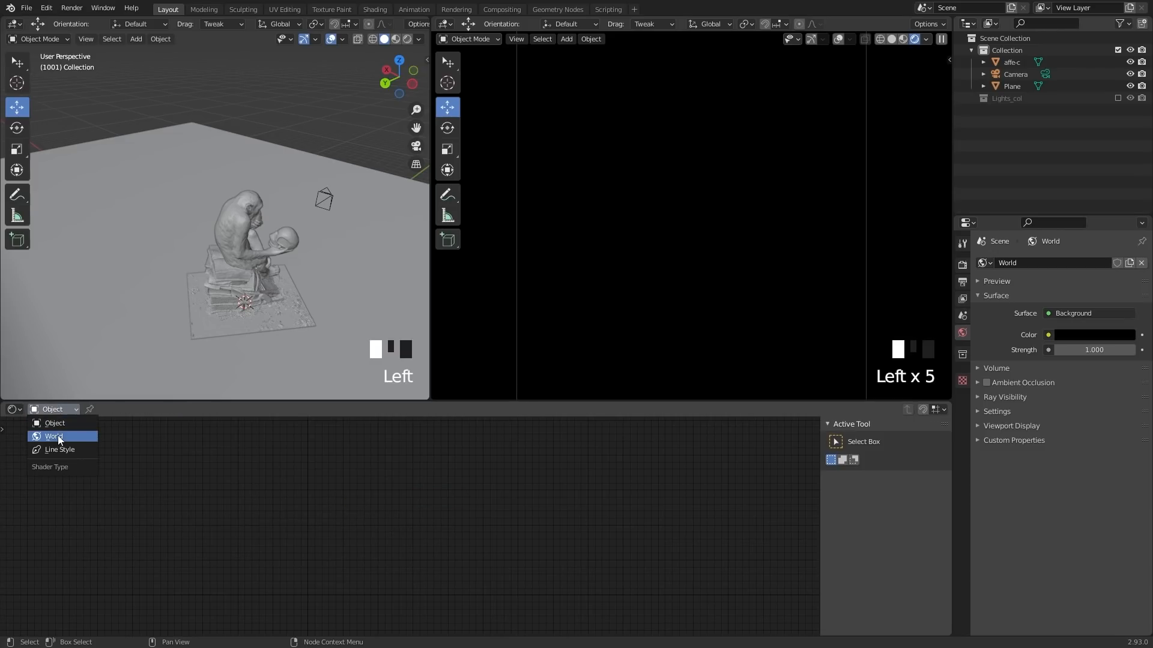
{"action": "left_click", "coordinate": [58, 435]}
{"action": "left_click", "coordinate": [56, 410]}
{"action": "left_click", "coordinate": [55, 423]}
{"action": "left_click", "coordinate": [233, 240]}
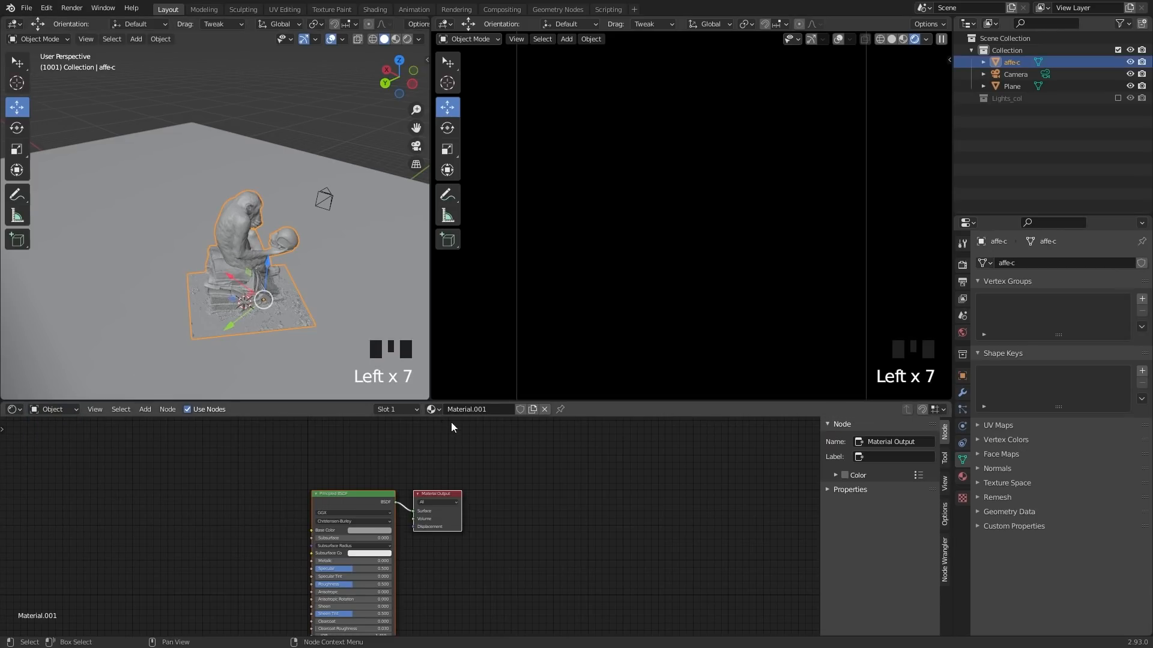
{"action": "left_click", "coordinate": [495, 477]}
{"action": "left_click", "coordinate": [202, 479]}
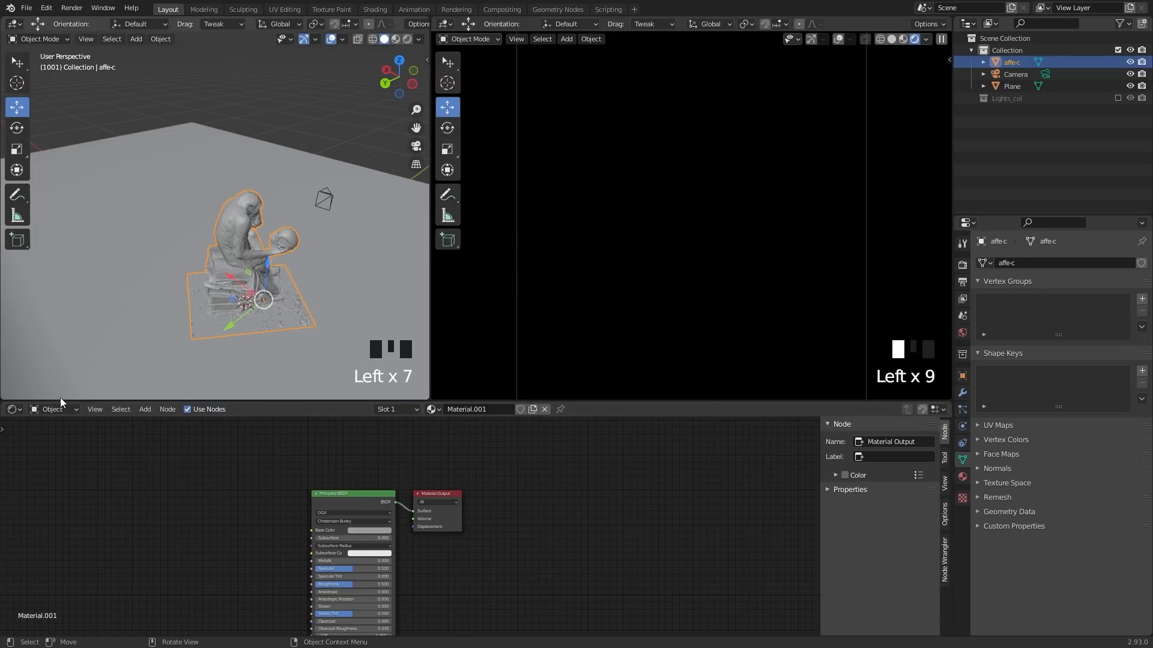
{"action": "left_click", "coordinate": [58, 408]}
{"action": "left_click", "coordinate": [59, 435]}
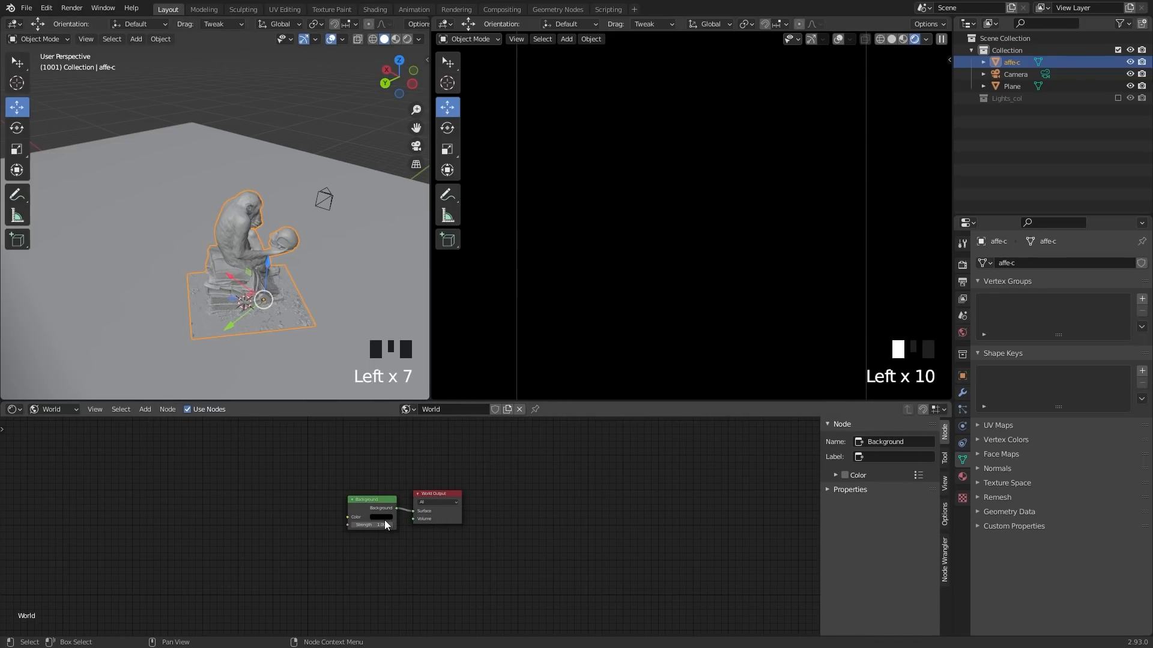
Move the Background node farther from World Output and brighten its color to grey with a value of about 0.357
{"action": "scroll", "coordinate": [420, 524], "scroll_direction": "up", "scroll_amount": 7}
{"action": "middle_click_drag", "start_coordinate": [427, 532], "coordinate": [447, 572]}
{"action": "left_click", "coordinate": [388, 511]}
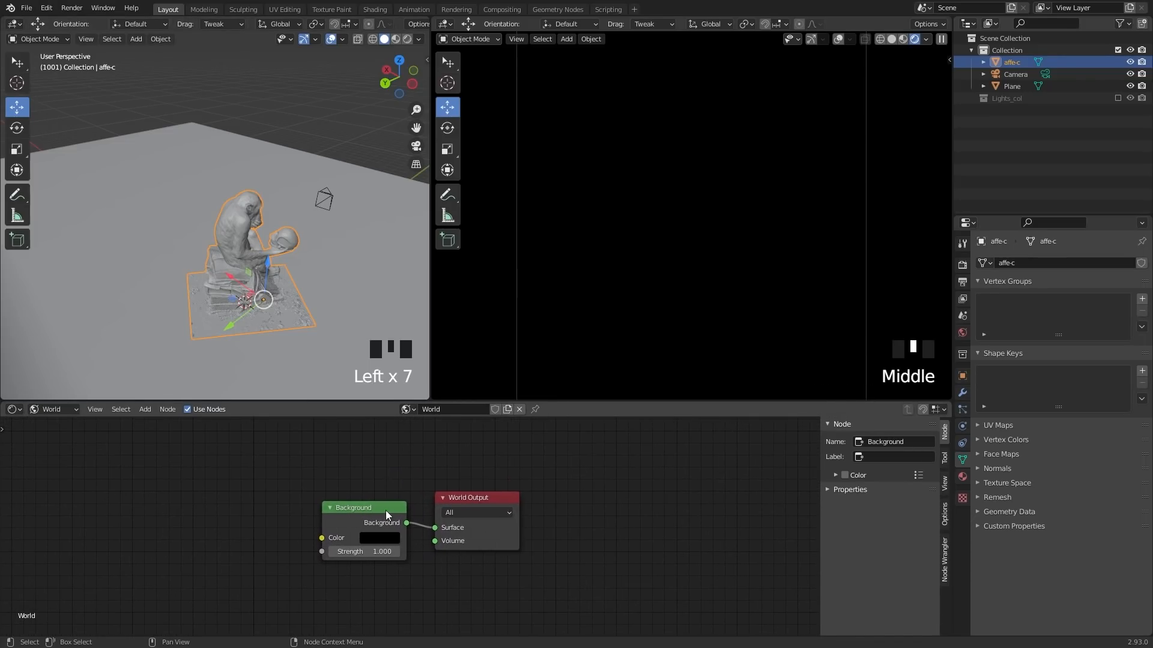
{"action": "left_click_drag", "start_coordinate": [387, 511], "coordinate": [347, 500]}
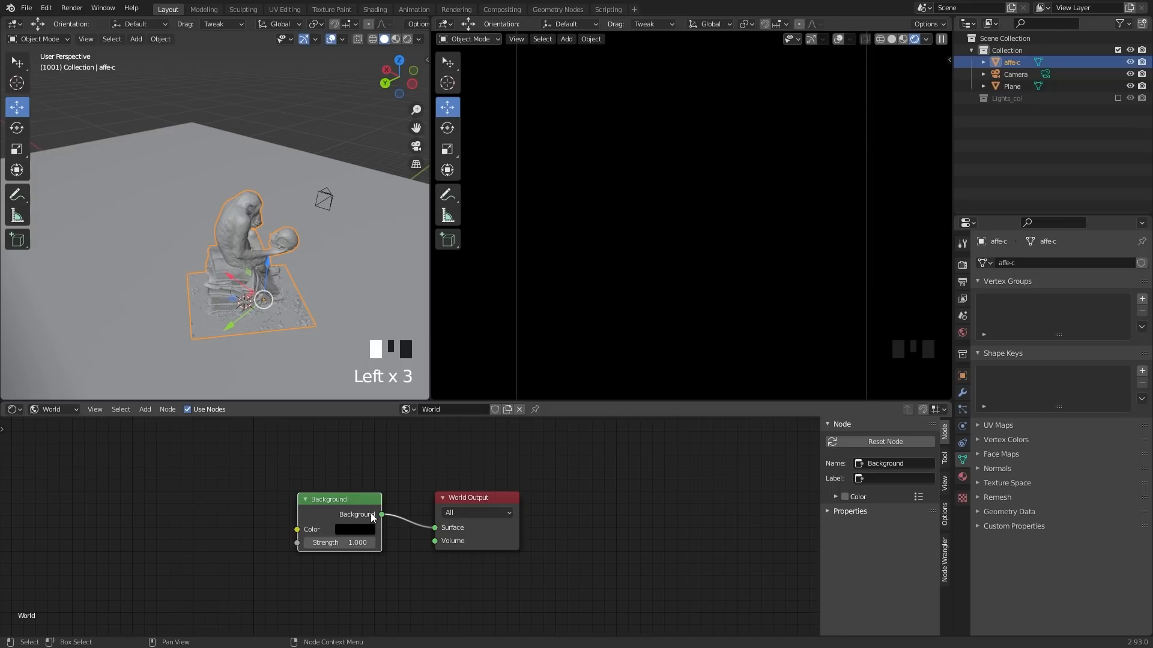
{"action": "left_click_drag", "start_coordinate": [359, 506], "coordinate": [350, 508]}
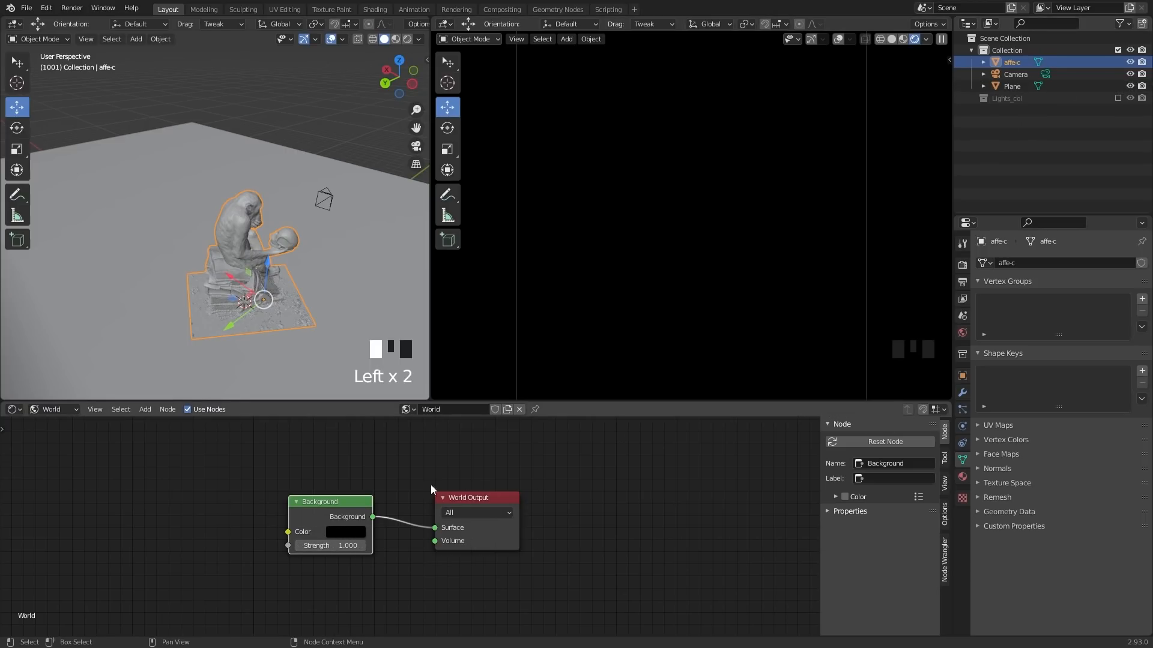
{"action": "left_click", "coordinate": [356, 536]}
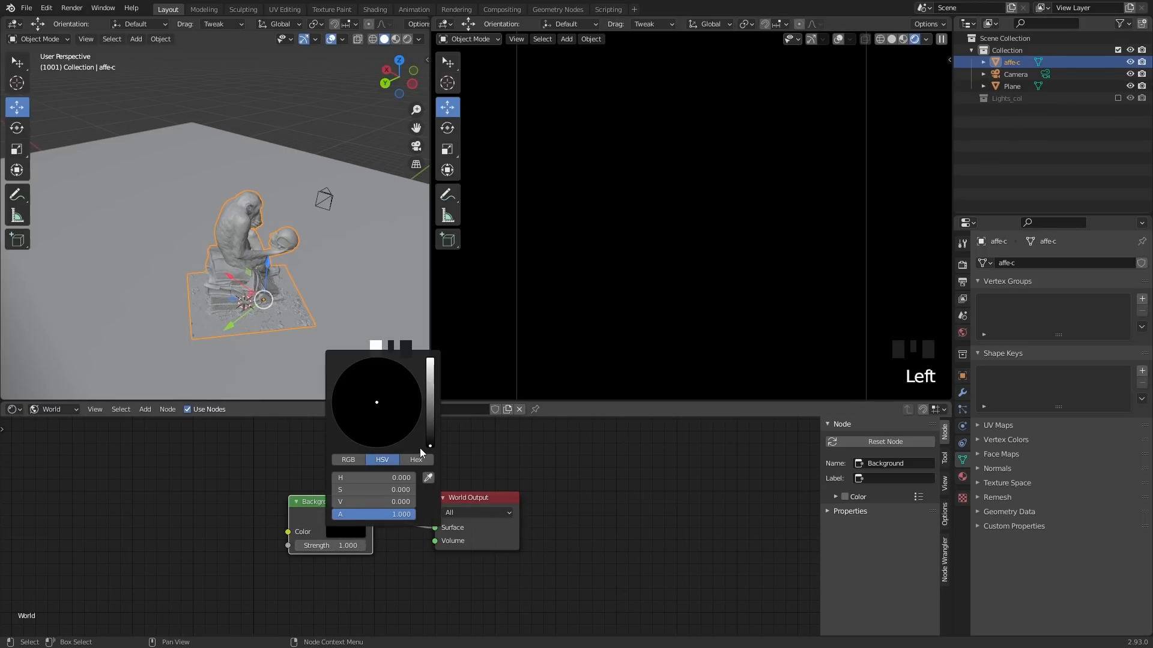
{"action": "left_click_drag", "start_coordinate": [430, 446], "coordinate": [435, 392]}
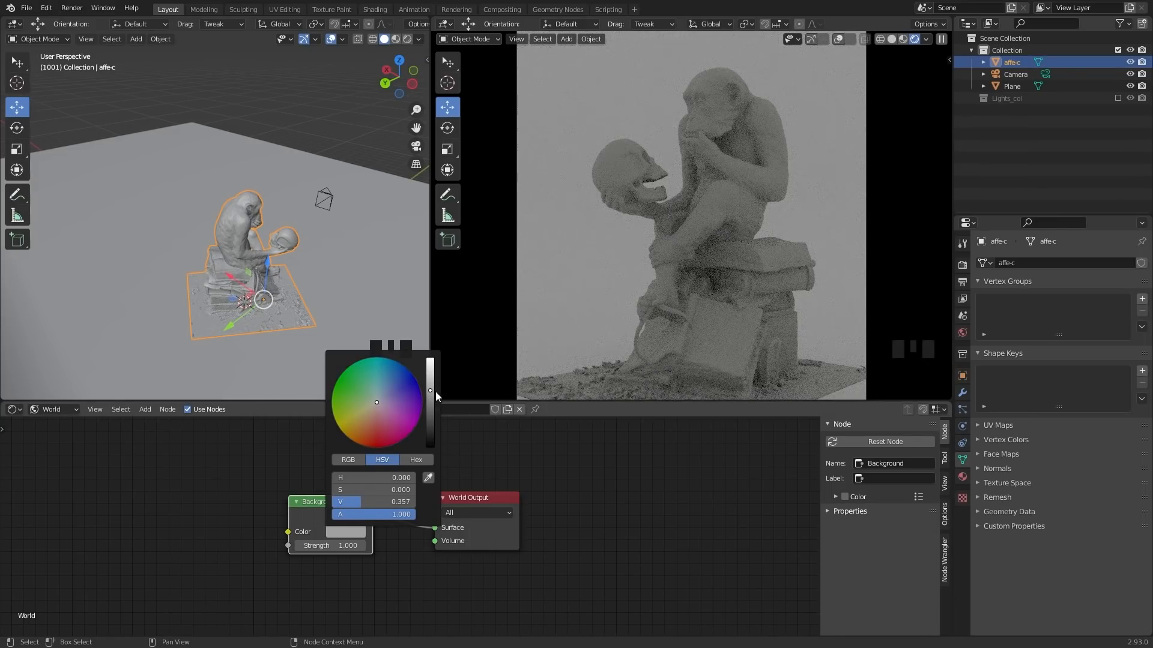
Tint the world Background node's color from neutral grey to a muted blue
{"action": "scroll", "coordinate": [246, 264], "scroll_direction": "down", "scroll_amount": 3}
{"action": "middle_click_drag", "start_coordinate": [246, 264], "coordinate": [193, 237]}
{"action": "scroll", "coordinate": [324, 218], "scroll_direction": "down", "scroll_amount": 1}
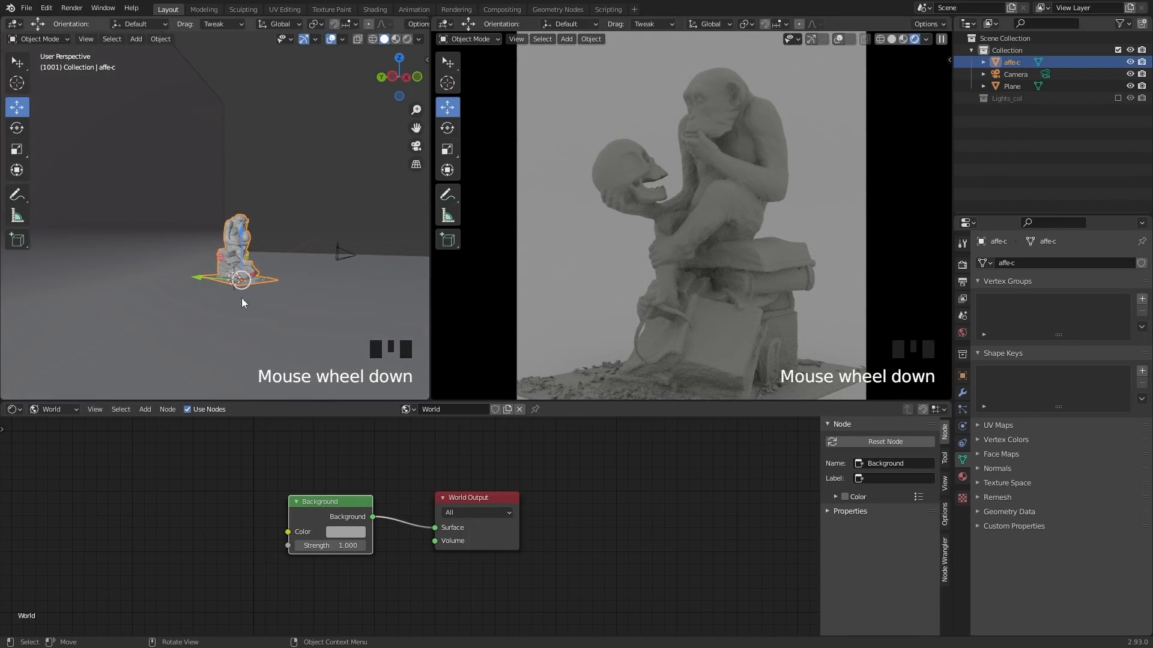
{"action": "scroll", "coordinate": [259, 251], "scroll_direction": "down", "scroll_amount": 2}
{"action": "scroll", "coordinate": [325, 207], "scroll_direction": "up", "scroll_amount": 1}
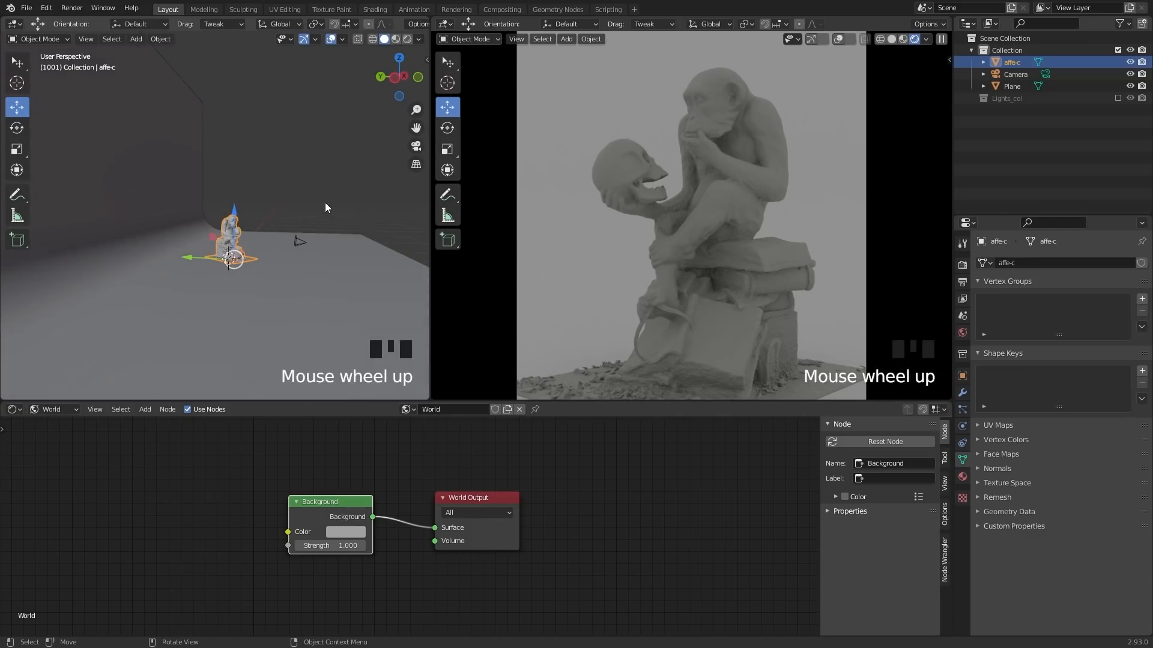
{"action": "mouse_move", "coordinate": [325, 207]}
{"action": "middle_mouse_down"}
{"action": "mouse_move", "coordinate": [244, 186]}
{"action": "mouse_move", "coordinate": [331, 203]}
{"action": "middle_mouse_up"}
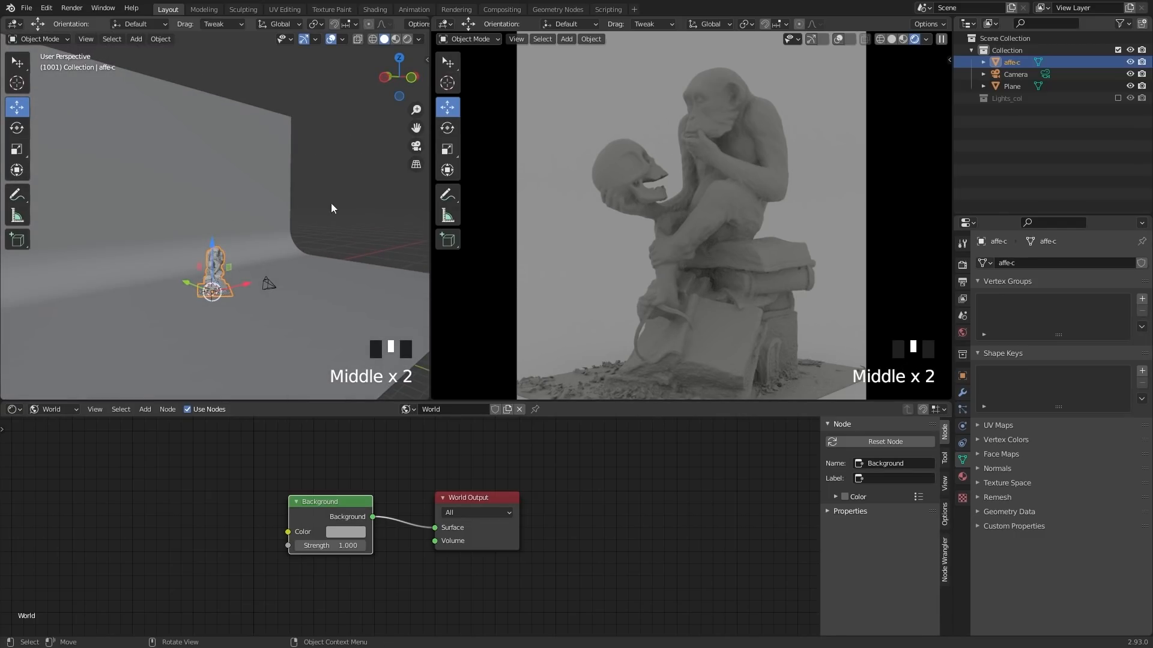
{"action": "scroll", "coordinate": [325, 271], "scroll_direction": "up", "scroll_amount": 3}
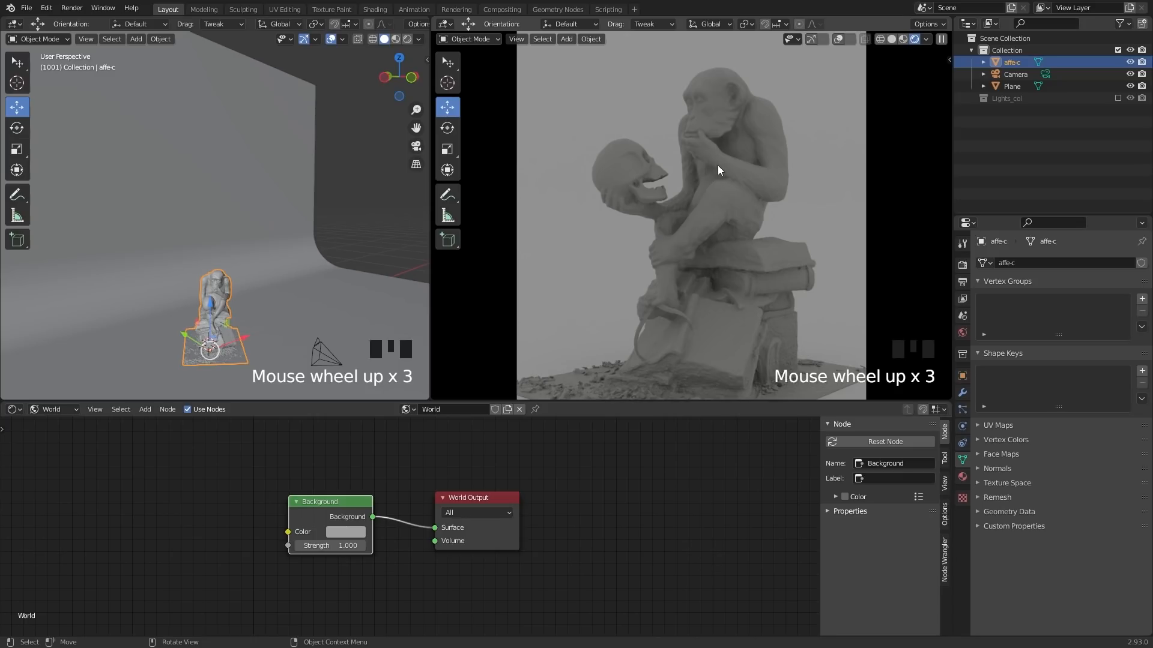
{"action": "left_click", "coordinate": [345, 532]}
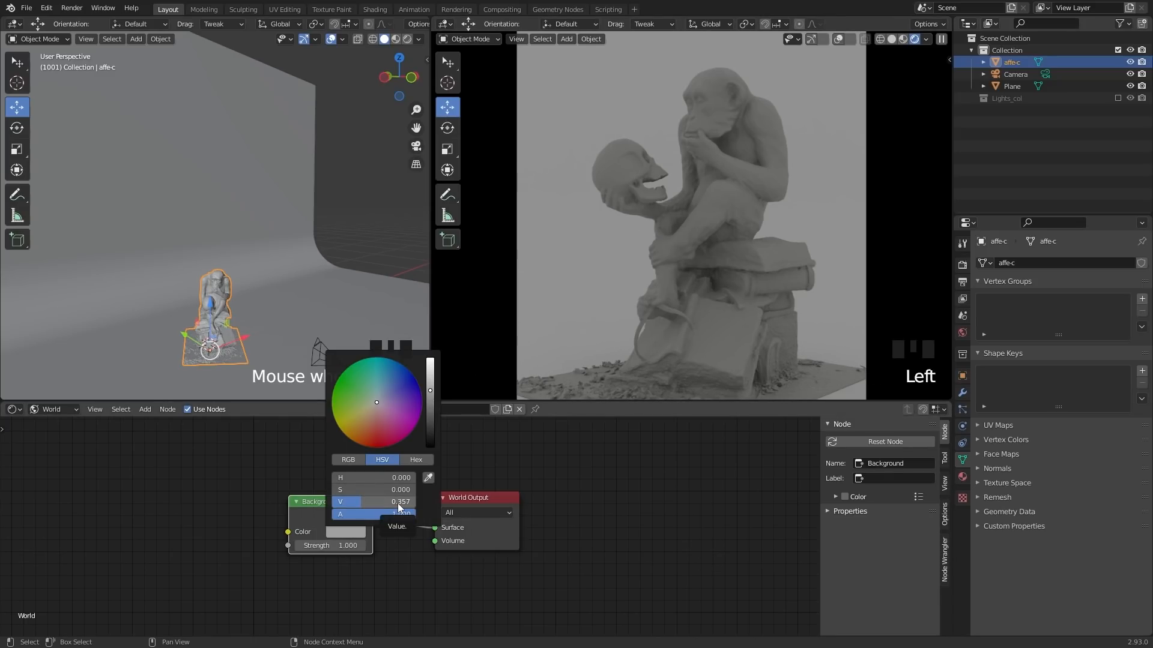
{"action": "left_click", "coordinate": [340, 534]}
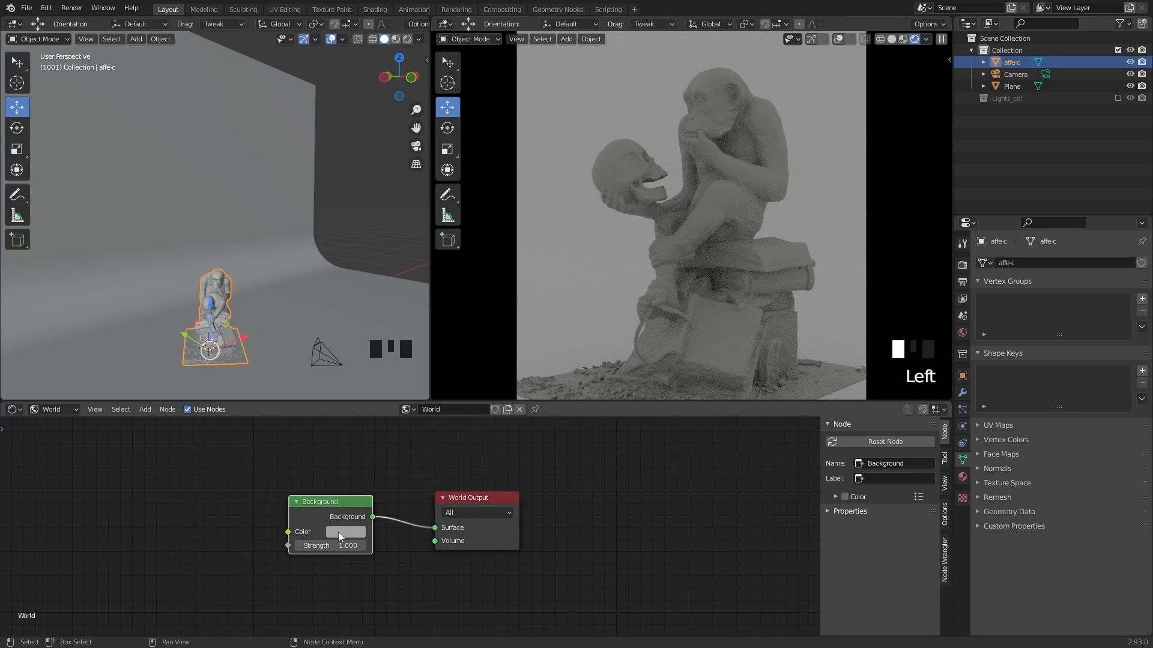
{"action": "mouse_move", "coordinate": [382, 406]}
{"action": "left_mouse_down"}
{"action": "mouse_move", "coordinate": [385, 390]}
{"action": "mouse_move", "coordinate": [388, 412]}
{"action": "mouse_move", "coordinate": [362, 401]}
{"action": "mouse_move", "coordinate": [368, 386]}
{"action": "mouse_move", "coordinate": [381, 393]}
{"action": "left_mouse_up"}
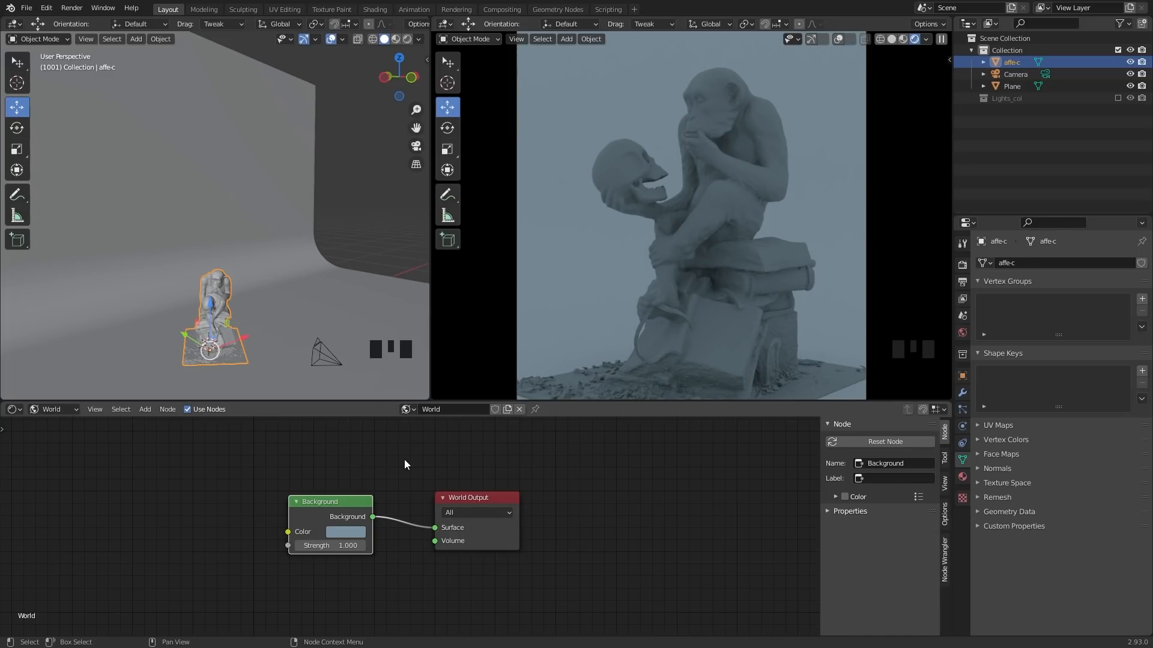
Search the add-on preferences for "node" to check whether Node Wrangler is enabled, and close the preferences
{"action": "left_click", "coordinate": [46, 7]}
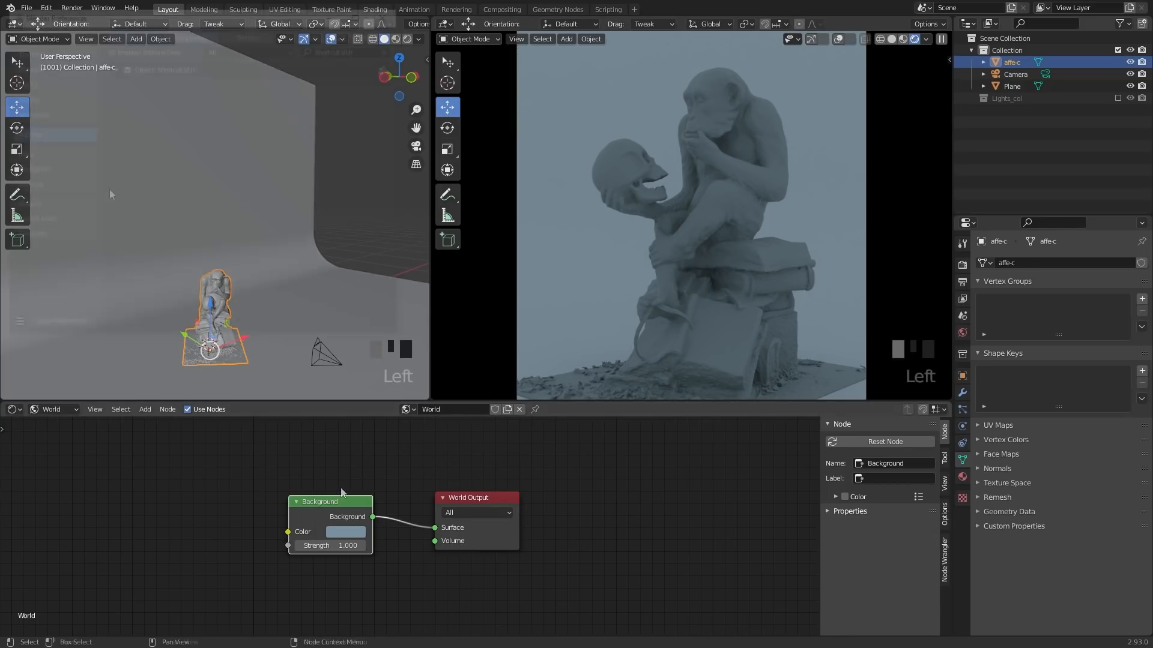
{"action": "left_click", "coordinate": [63, 202]}
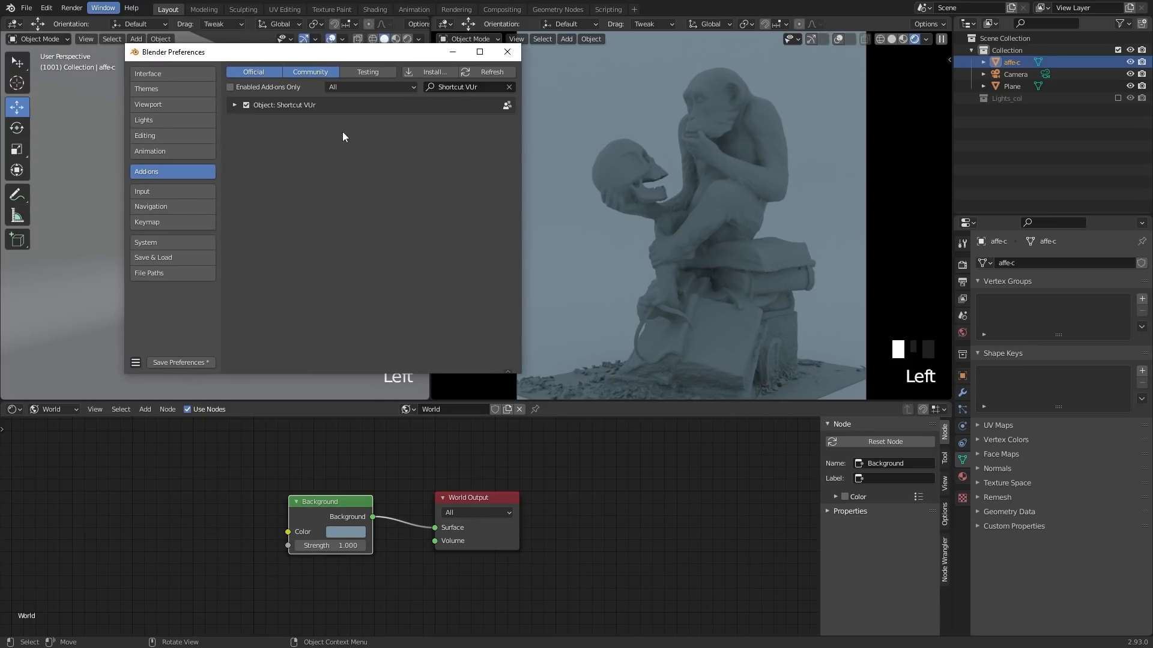
{"action": "left_click", "coordinate": [509, 86]}
{"action": "left_click", "coordinate": [477, 86]}
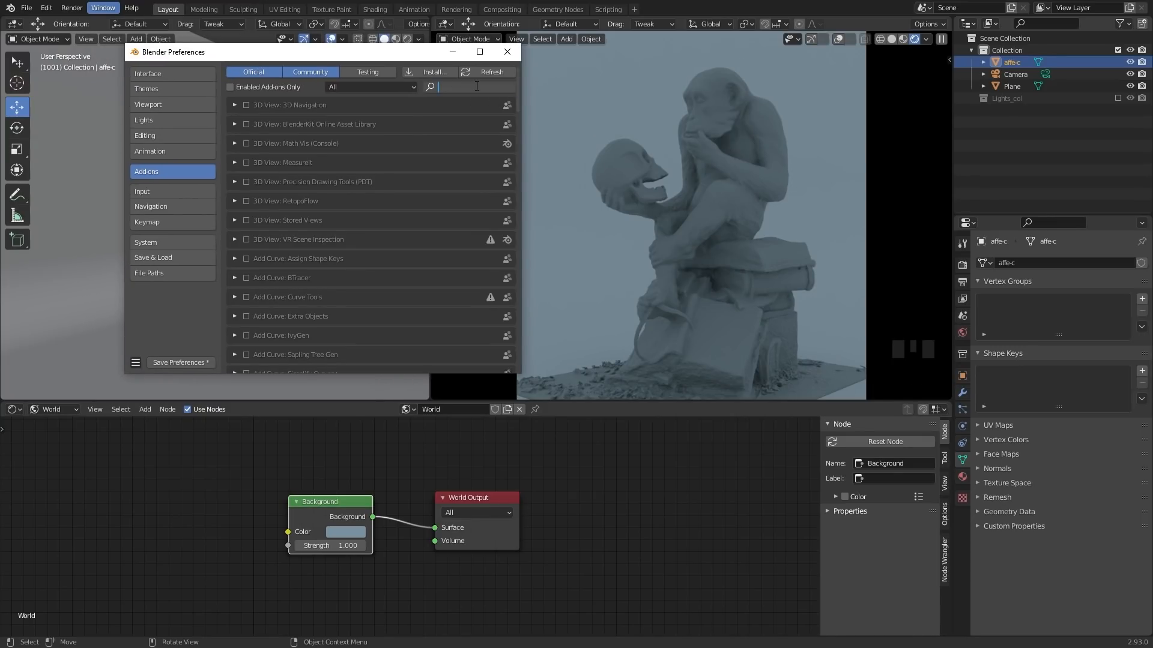
{"action": "type", "text": "node"}
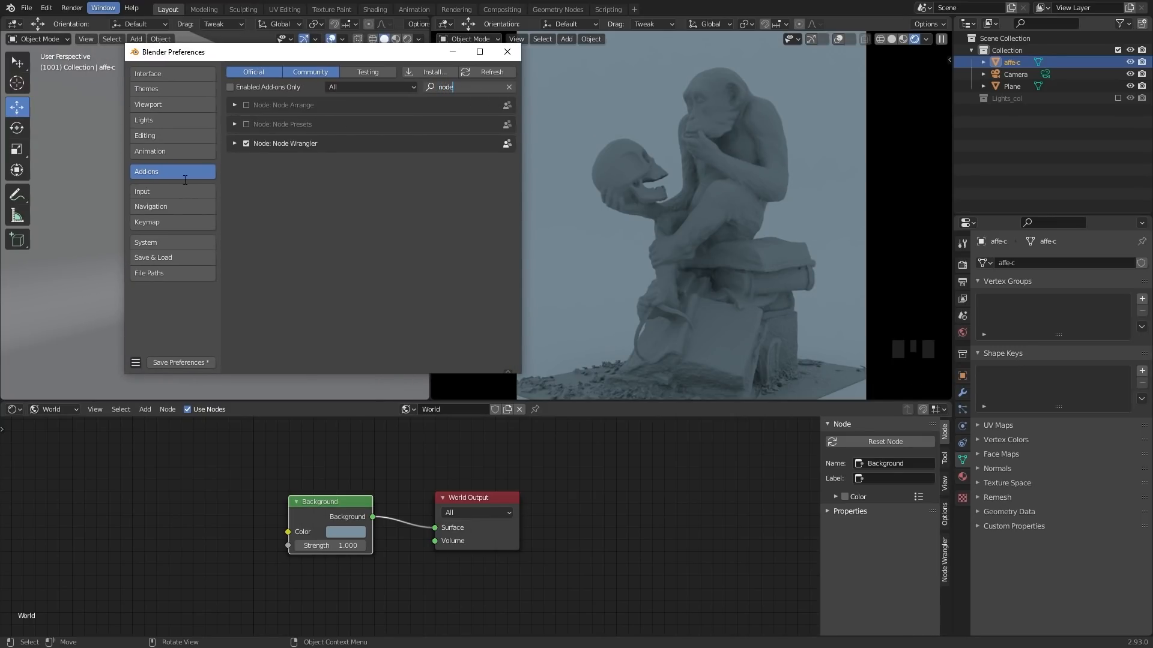
{"action": "key", "text": "Return"}
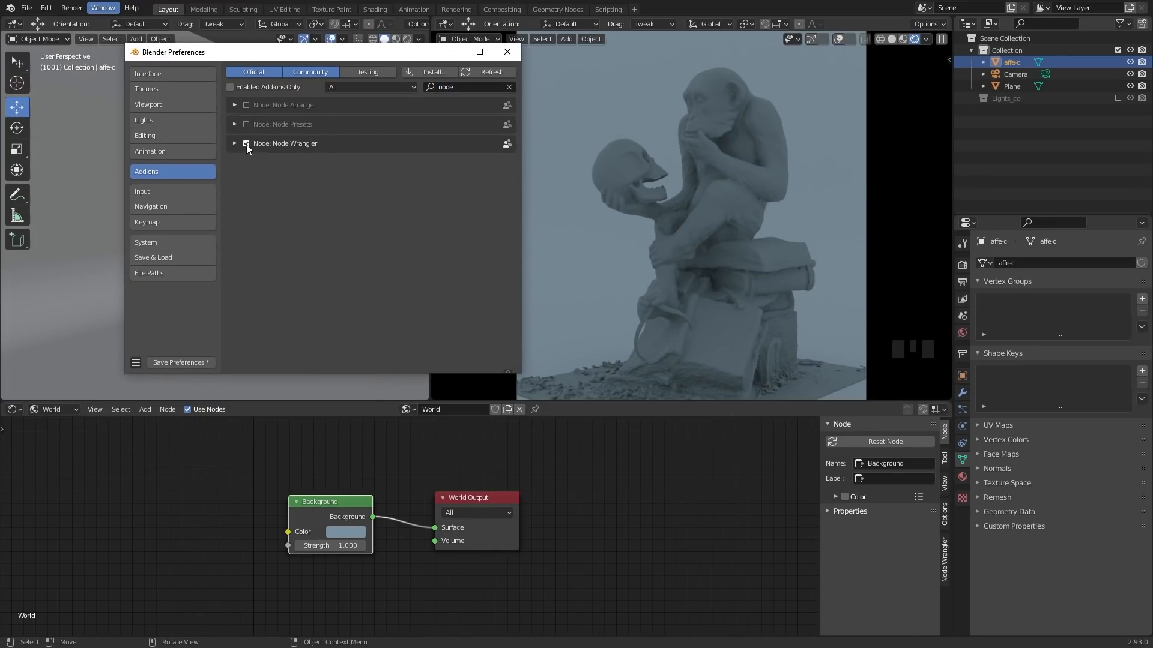
{"action": "left_click", "coordinate": [513, 55]}
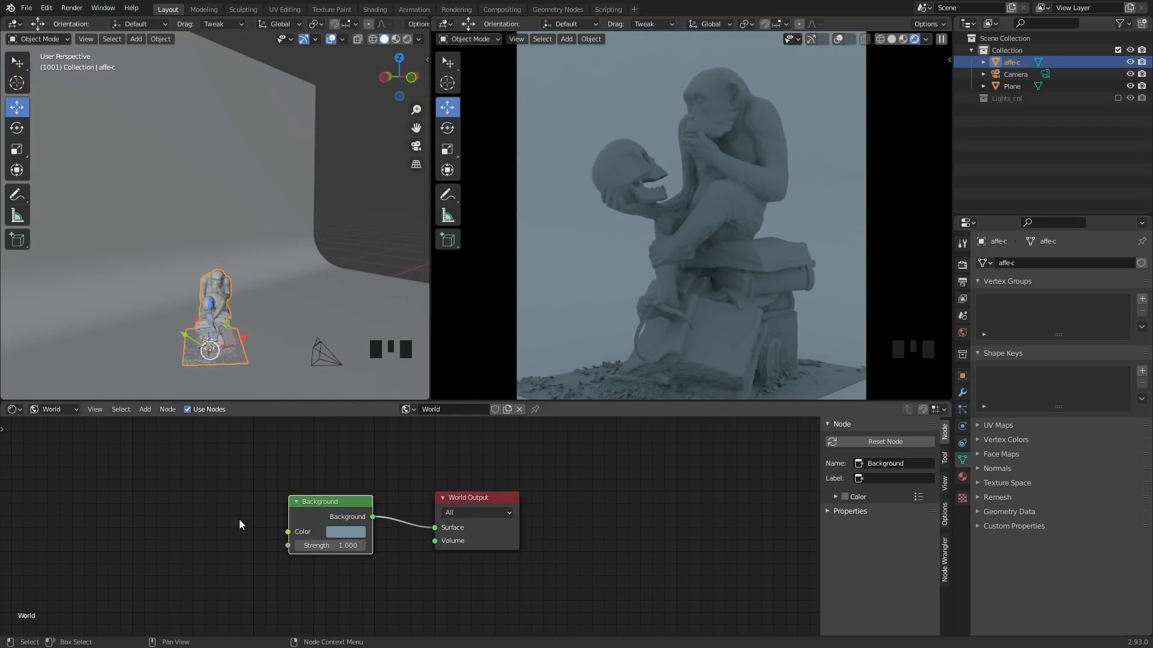
Use Node Wrangler to add Texture Coordinate, Mapping and Environment Texture nodes to the Background node, and space them away from it
{"action": "middle_click_drag", "start_coordinate": [312, 479], "coordinate": [419, 468]}
{"action": "left_click", "coordinate": [419, 468]}
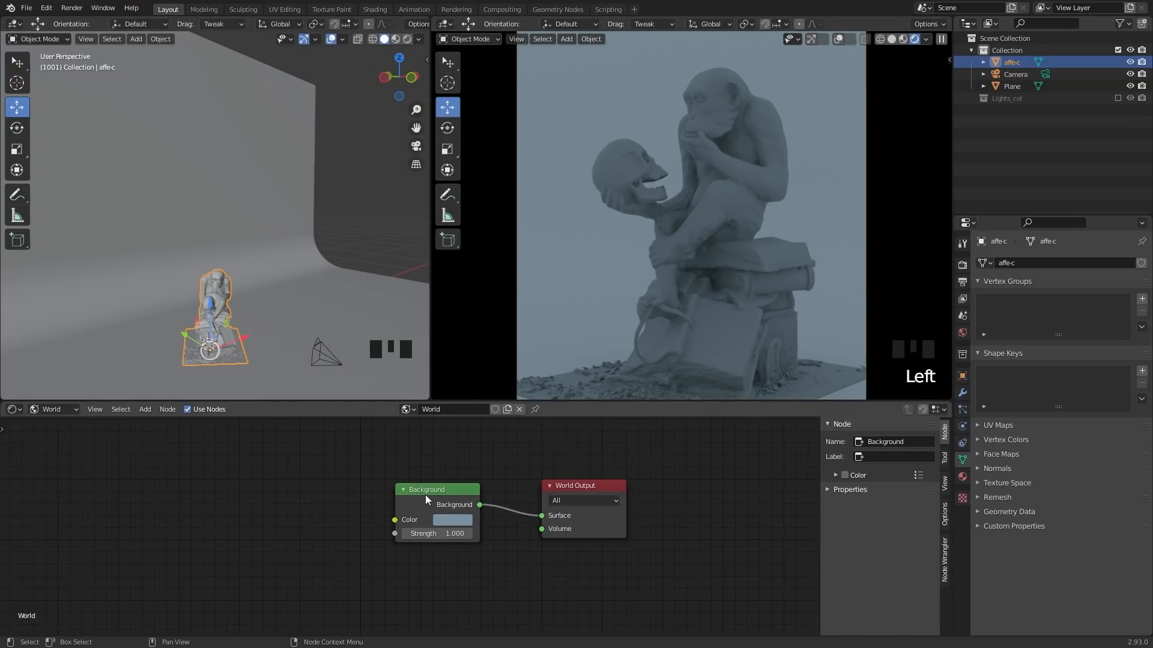
{"action": "left_click", "coordinate": [425, 489]}
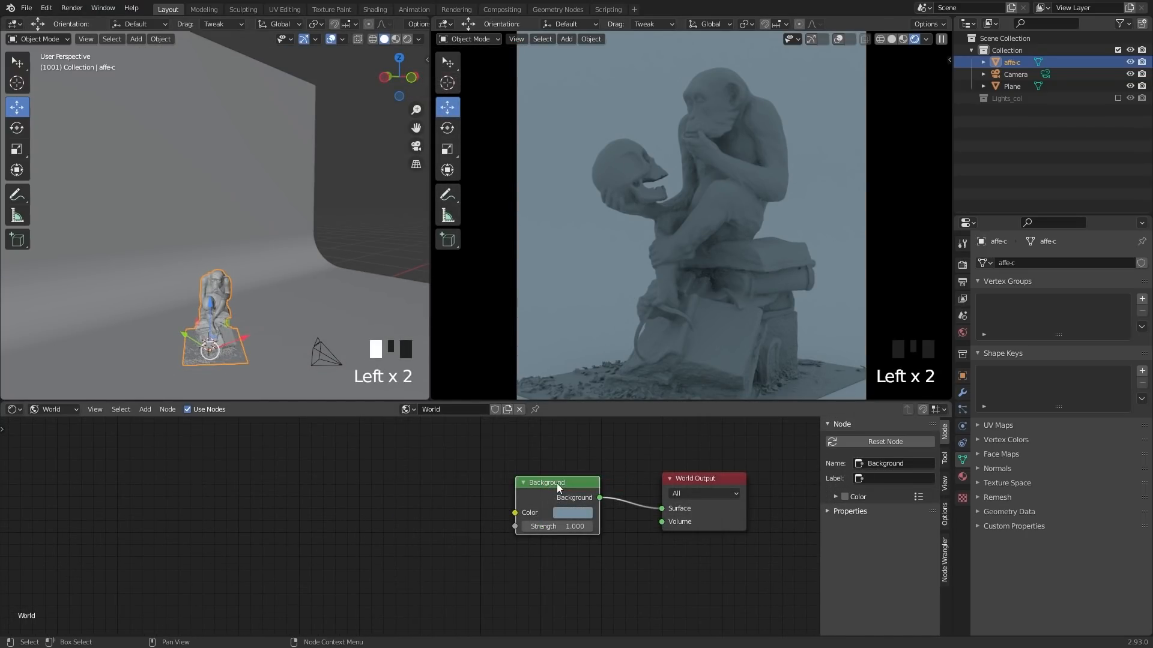
{"action": "key", "text": "ctrl+t"}
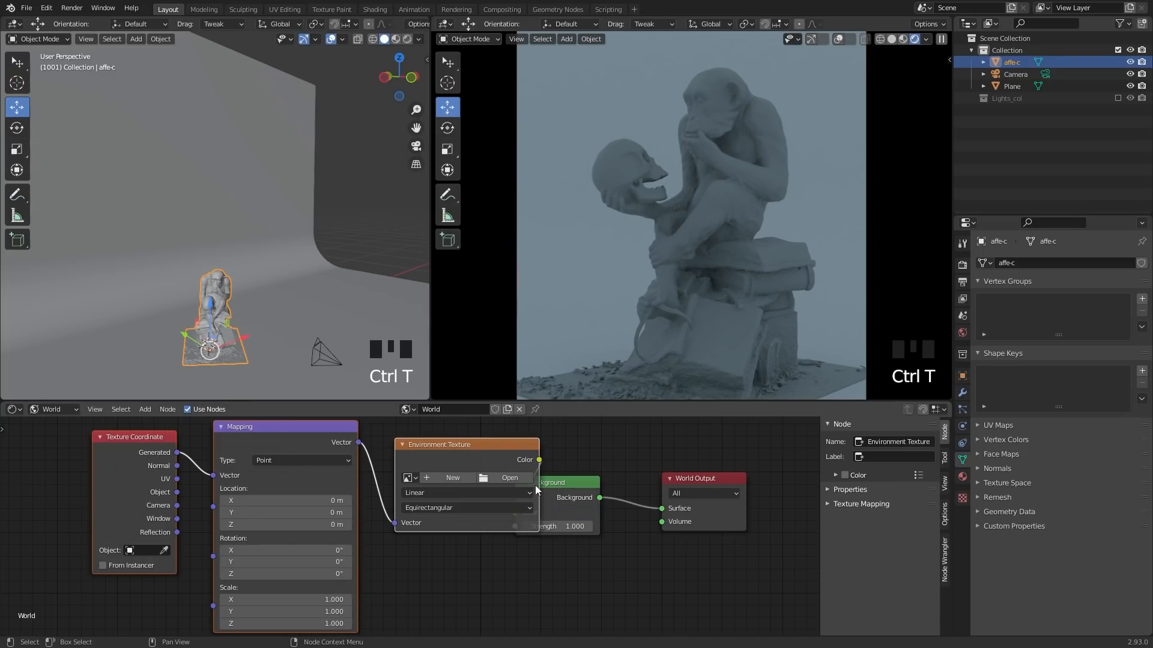
{"action": "left_click_drag", "start_coordinate": [496, 445], "coordinate": [425, 465]}
{"action": "left_click", "coordinate": [425, 466]}
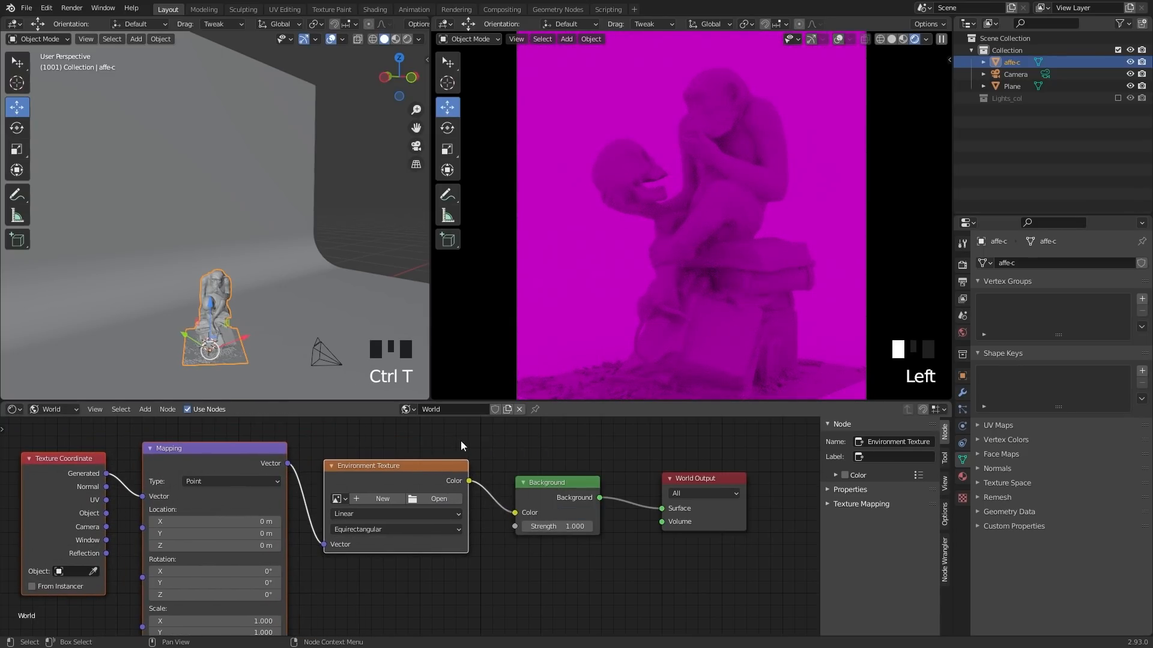
{"action": "left_click", "coordinate": [496, 454]}
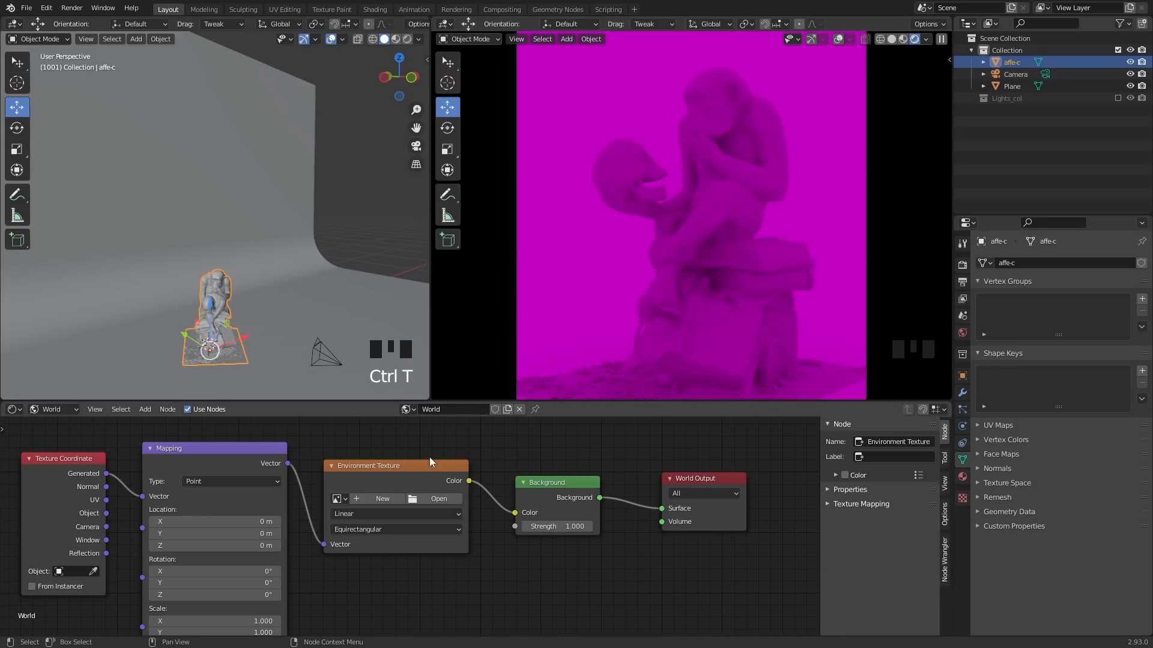
Load dikhololo_night_2k.hdr from the hdris folder into the Environment Texture node
{"action": "left_click", "coordinate": [380, 485]}
{"action": "left_click", "coordinate": [433, 501]}
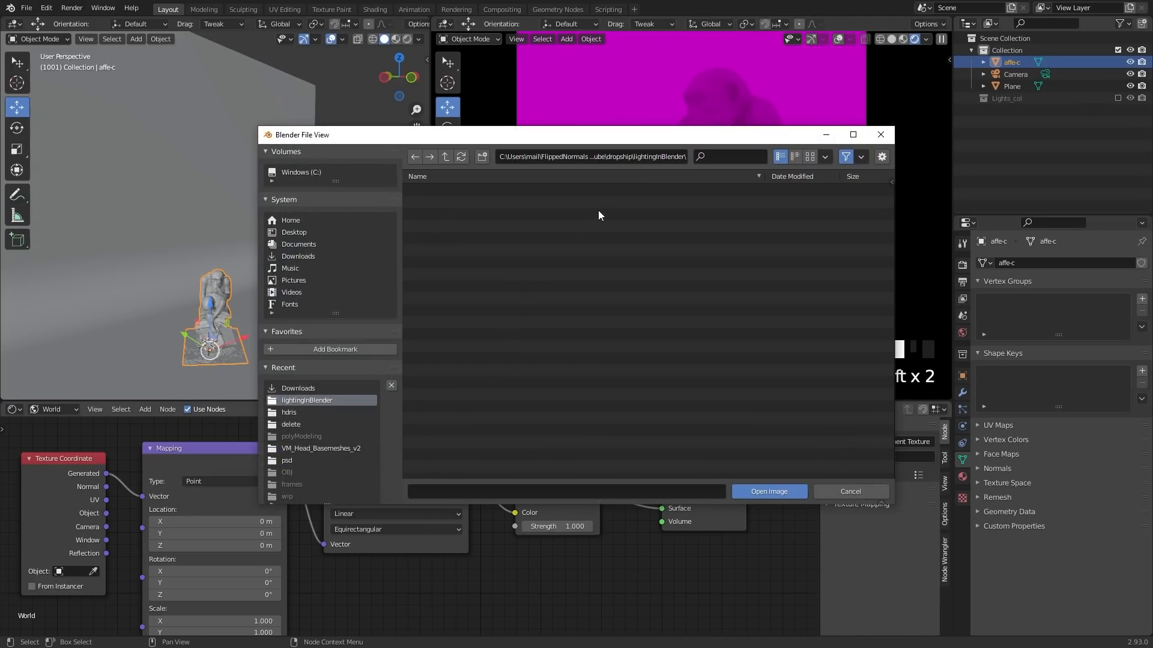
{"action": "left_click", "coordinate": [305, 412]}
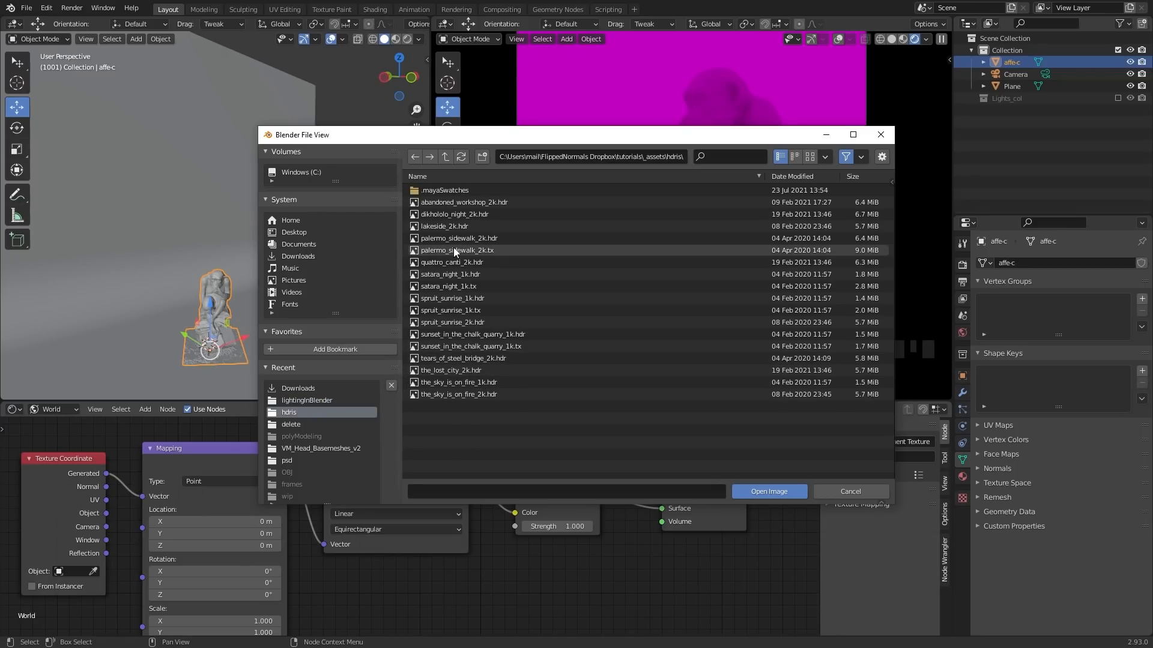
{"action": "left_click", "coordinate": [474, 214]}
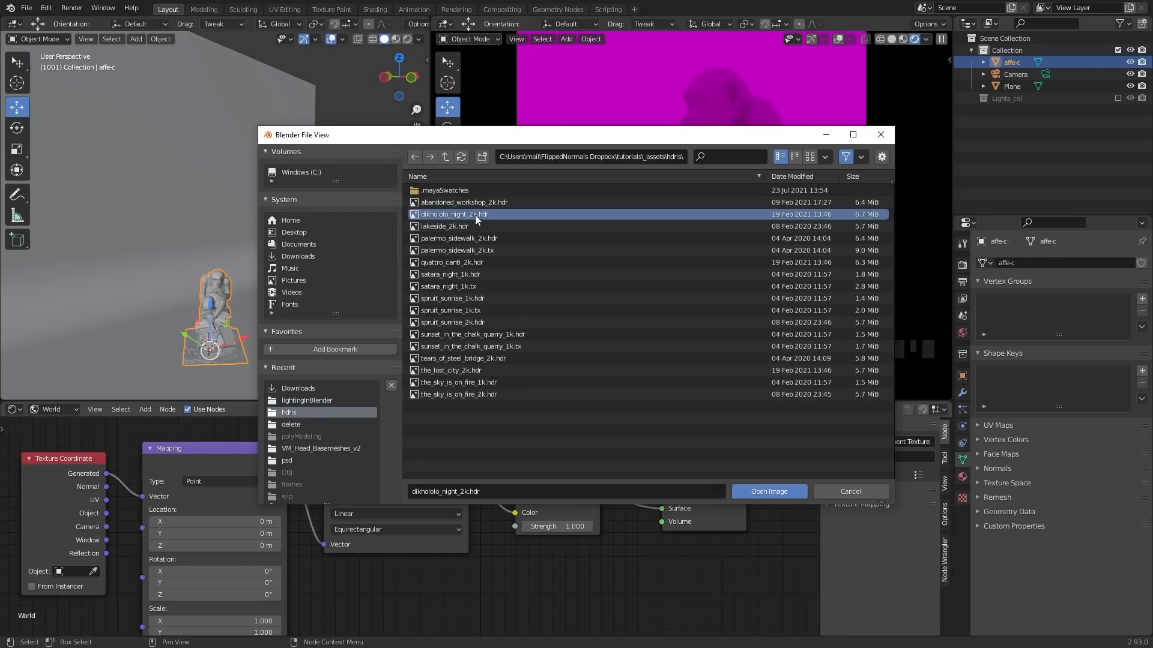
{"action": "left_click", "coordinate": [777, 491]}
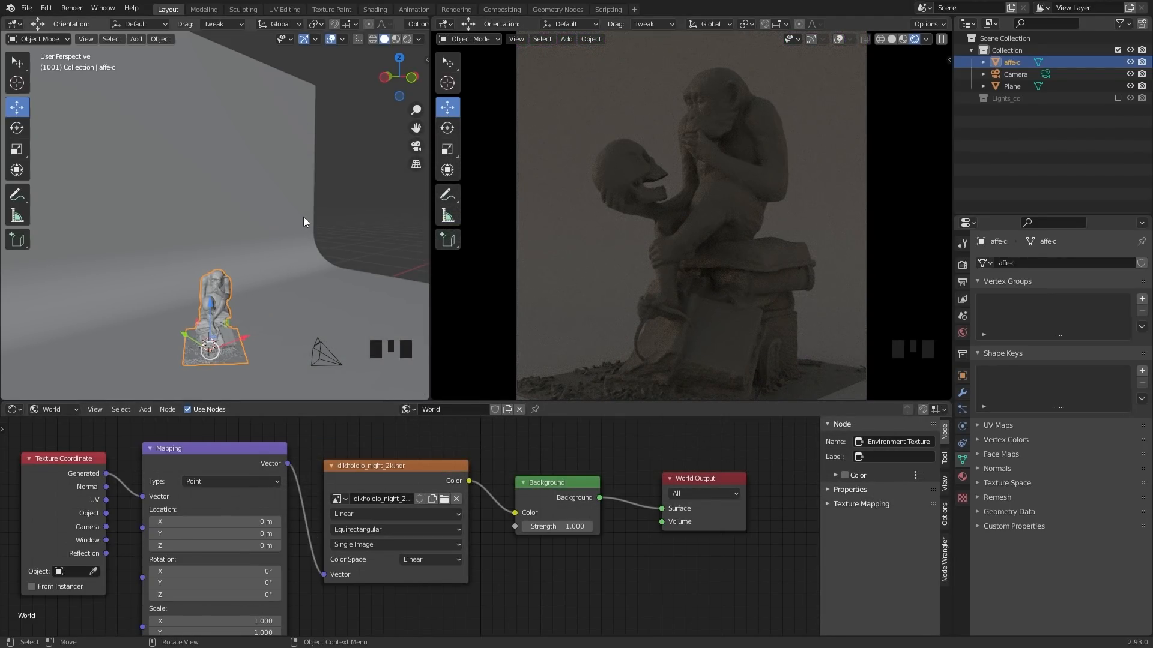
Hide the backdrop Plane in the viewports and toggle its render visibility
{"action": "left_click", "coordinate": [1130, 86]}
{"action": "left_click", "coordinate": [1141, 87]}
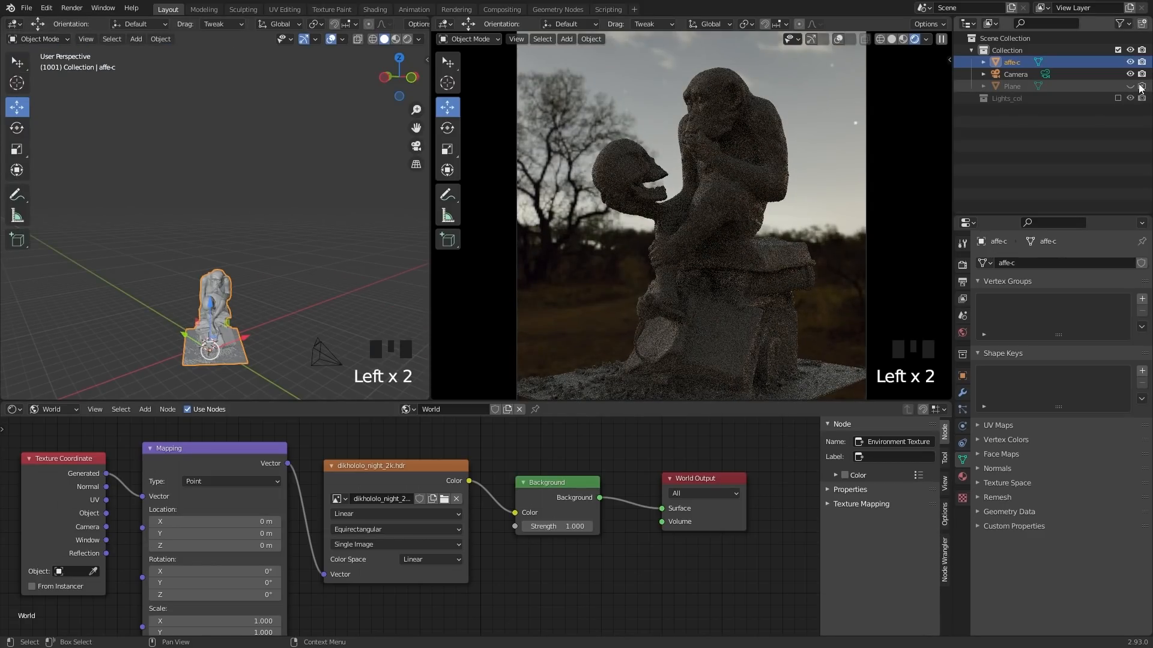
{"action": "left_click", "coordinate": [1140, 87]}
{"action": "left_click", "coordinate": [1140, 87]}
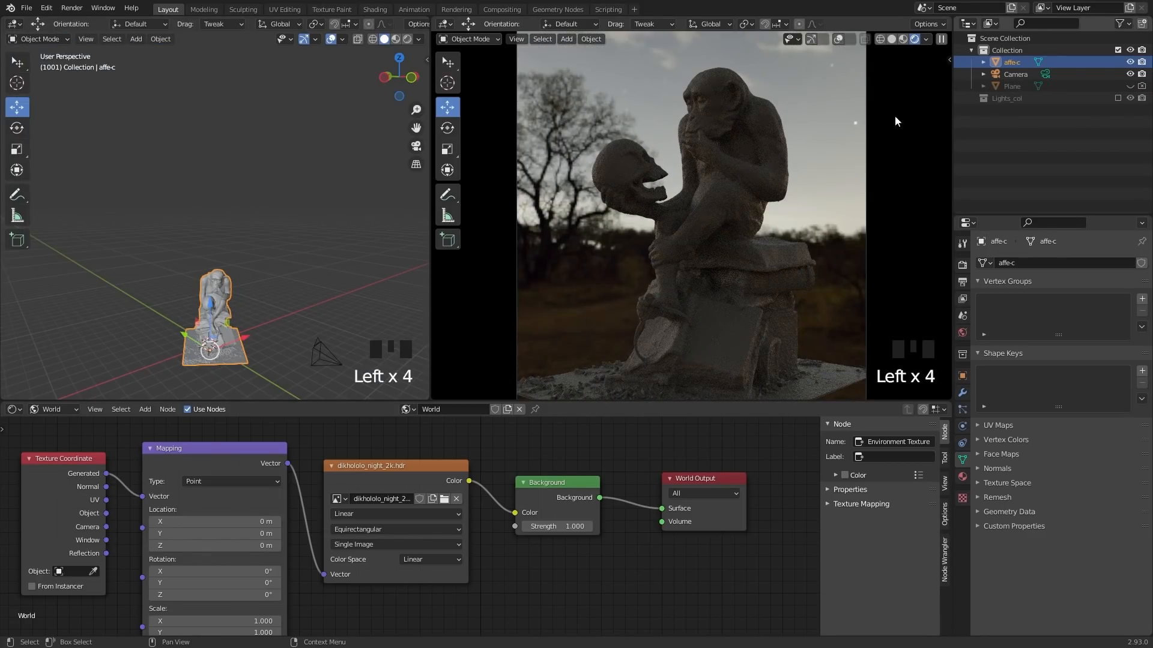
Select the monkey statue and set the roughness of its material, Material.001, to 0.140
{"action": "left_click", "coordinate": [658, 254]}
{"action": "middle_click_drag", "start_coordinate": [541, 600], "coordinate": [550, 599]}
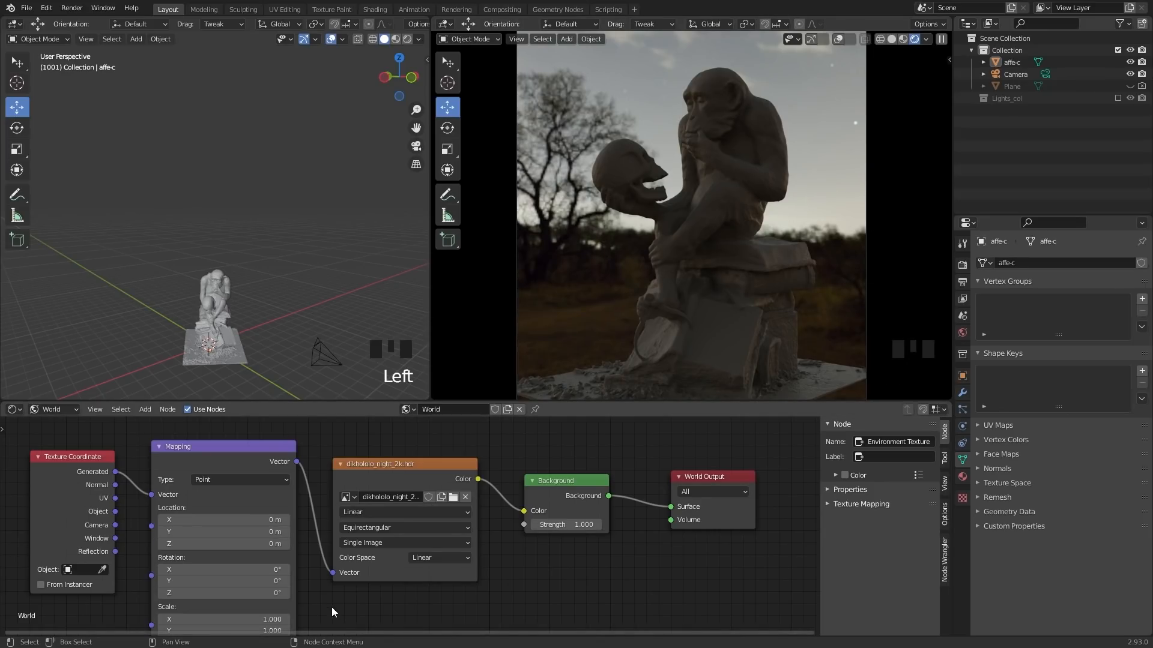
{"action": "mouse_move", "coordinate": [331, 602]}
{"action": "middle_mouse_down"}
{"action": "mouse_move", "coordinate": [342, 566]}
{"action": "mouse_move", "coordinate": [340, 604]}
{"action": "middle_mouse_up"}
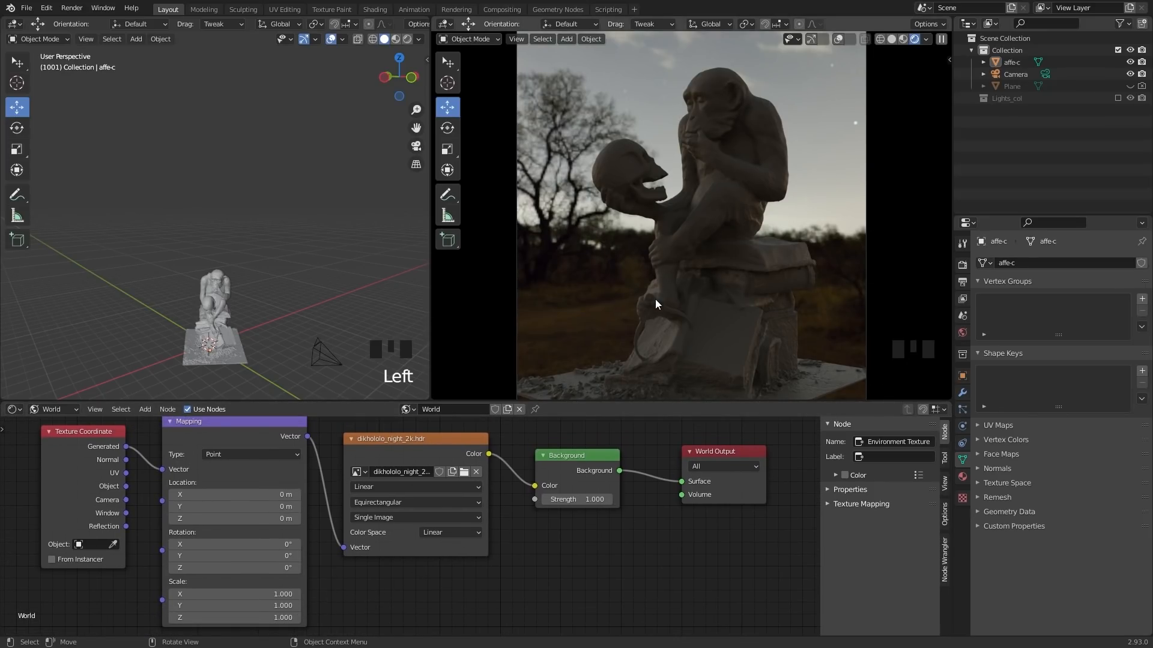
{"action": "left_click", "coordinate": [686, 288]}
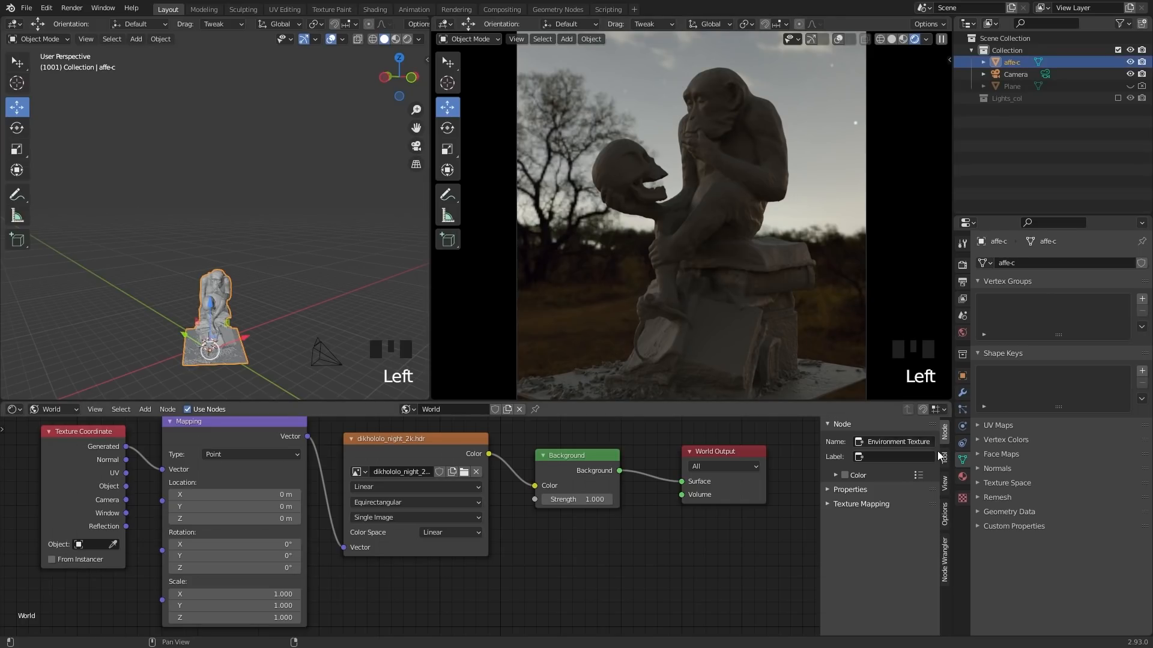
{"action": "left_click", "coordinate": [962, 477]}
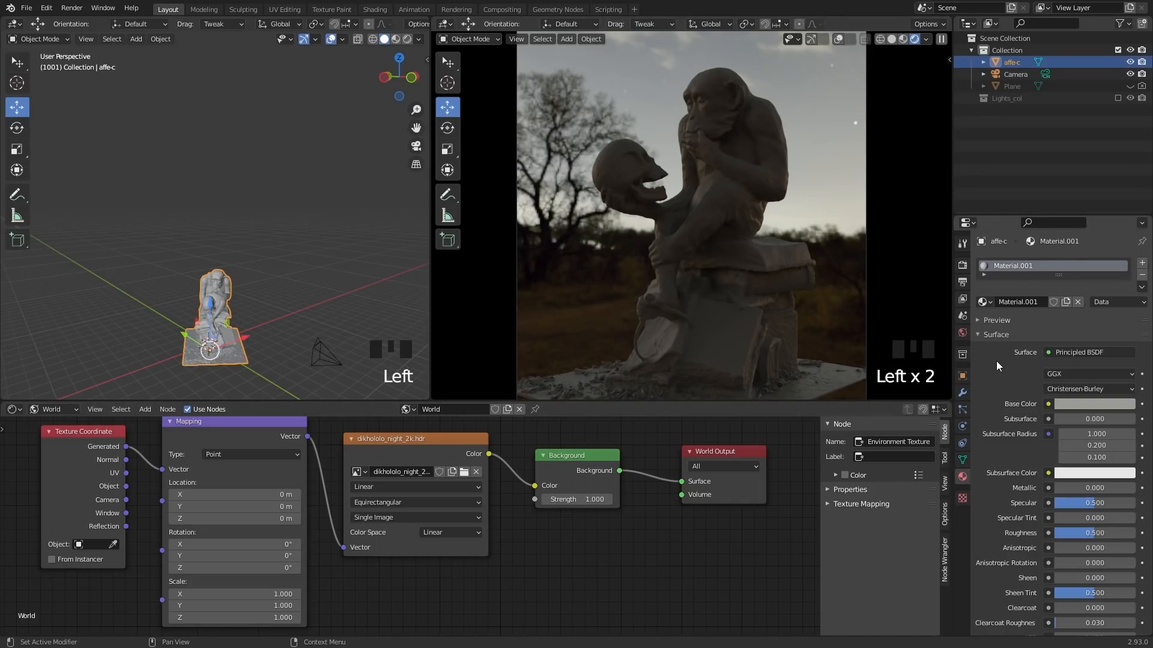
{"action": "left_click_drag", "start_coordinate": [1091, 532], "coordinate": [1062, 533]}
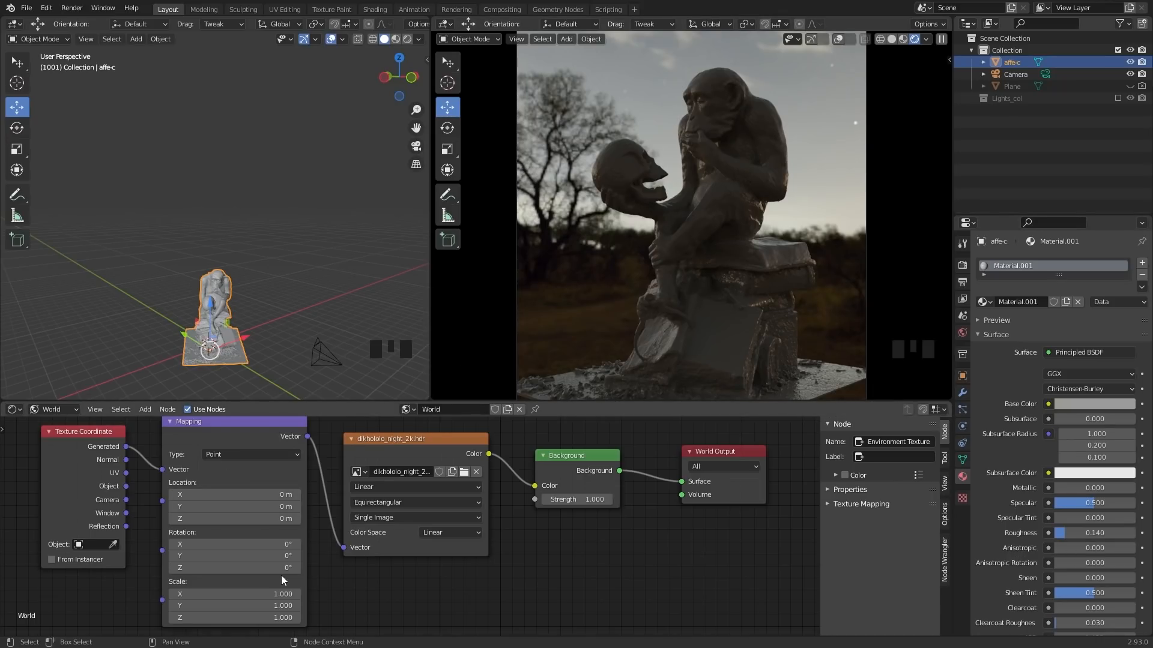
Rotate the environment image around the statue by setting the Mapping node's Z rotation to 432°
{"action": "middle_click_drag", "start_coordinate": [378, 606], "coordinate": [382, 612]}
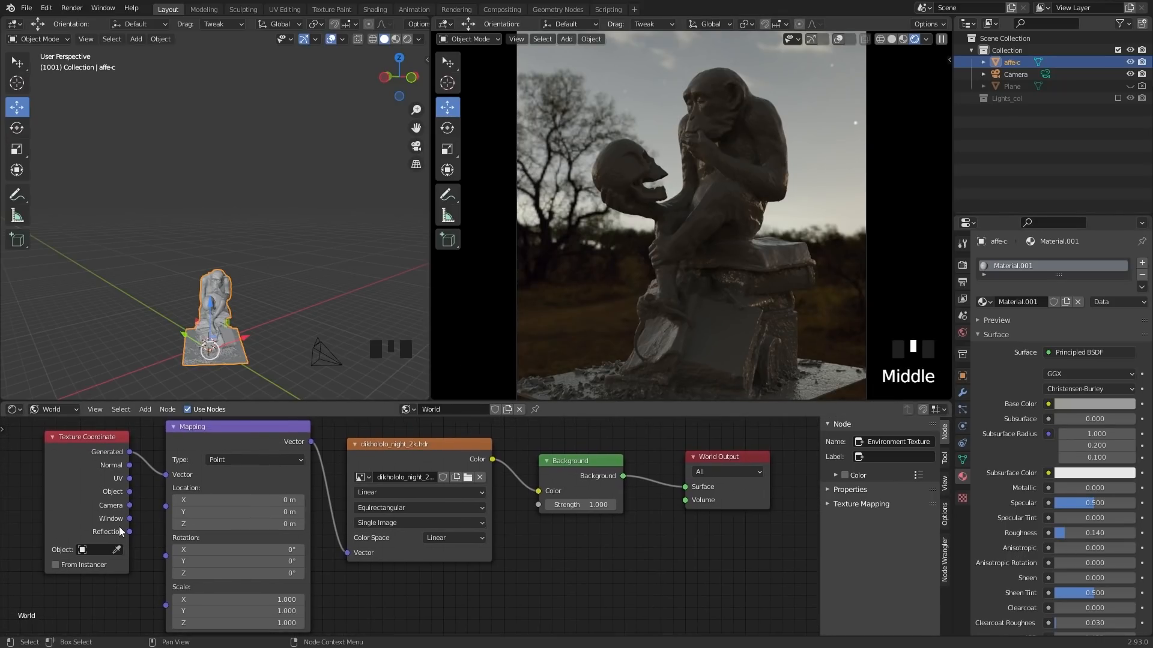
{"action": "left_click", "coordinate": [112, 455]}
{"action": "double_click", "coordinate": [189, 432]}
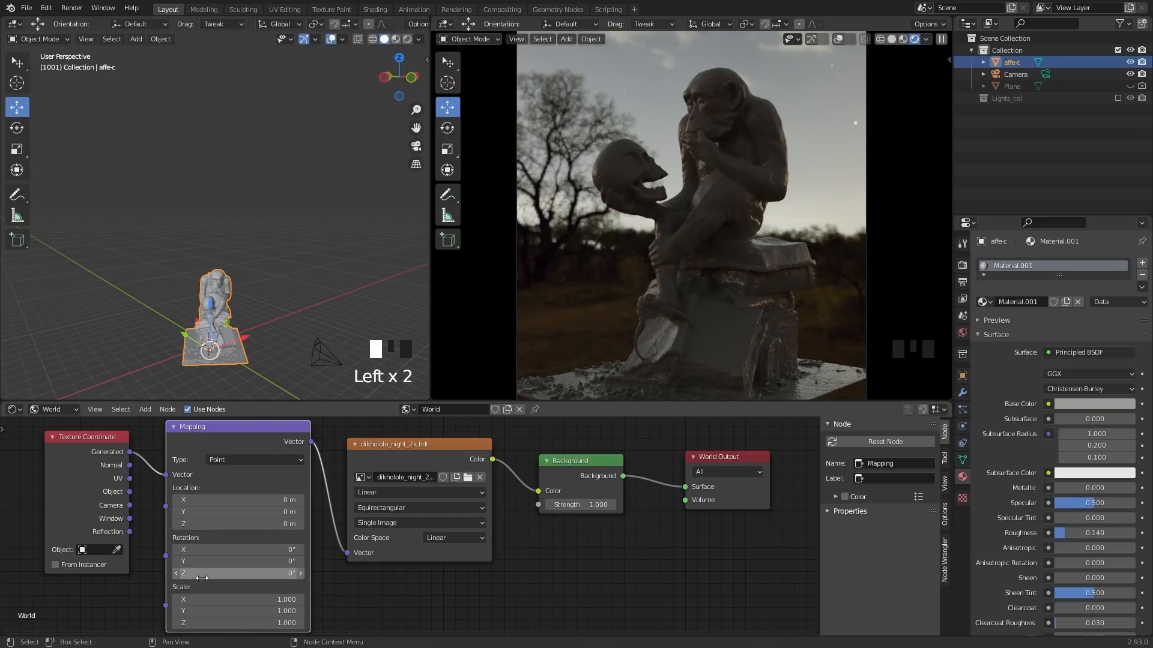
{"action": "left_click_drag", "start_coordinate": [201, 578], "coordinate": [347, 573]}
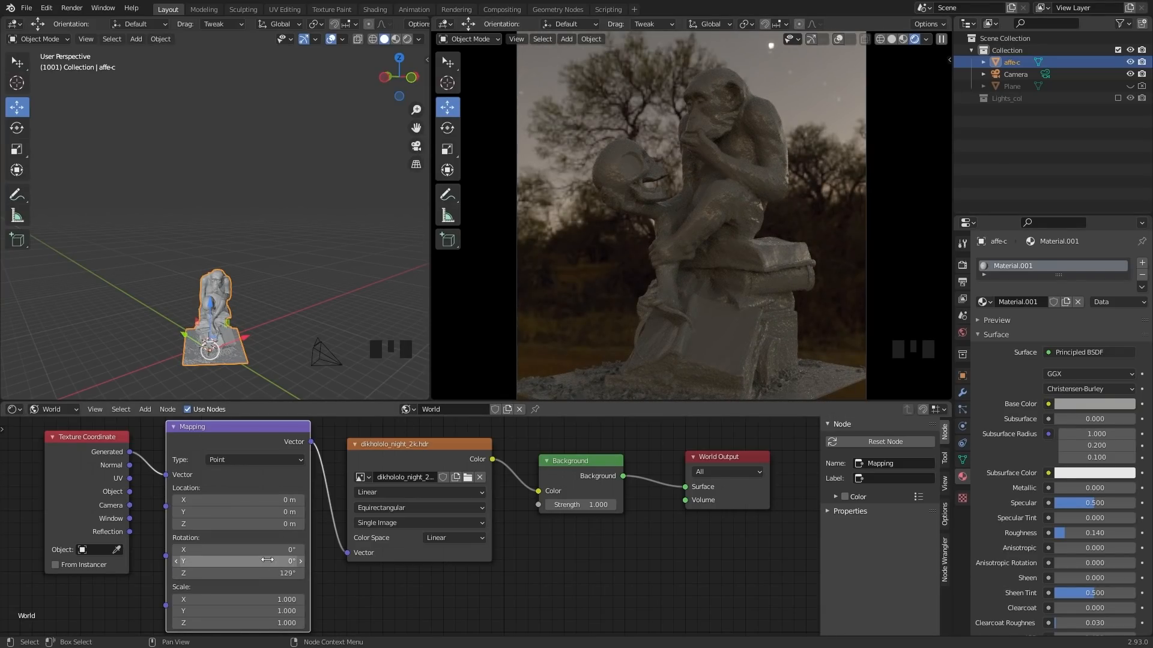
{"action": "left_click_drag", "start_coordinate": [255, 574], "coordinate": [290, 574]}
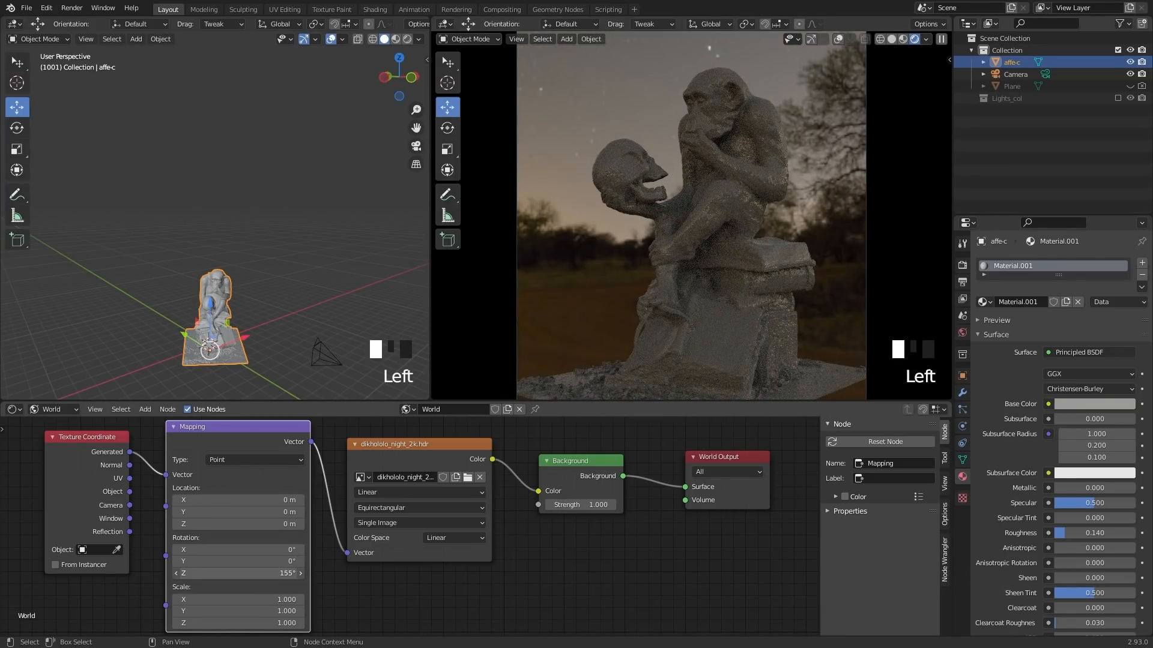
{"action": "left_click_drag", "start_coordinate": [282, 574], "coordinate": [287, 574]}
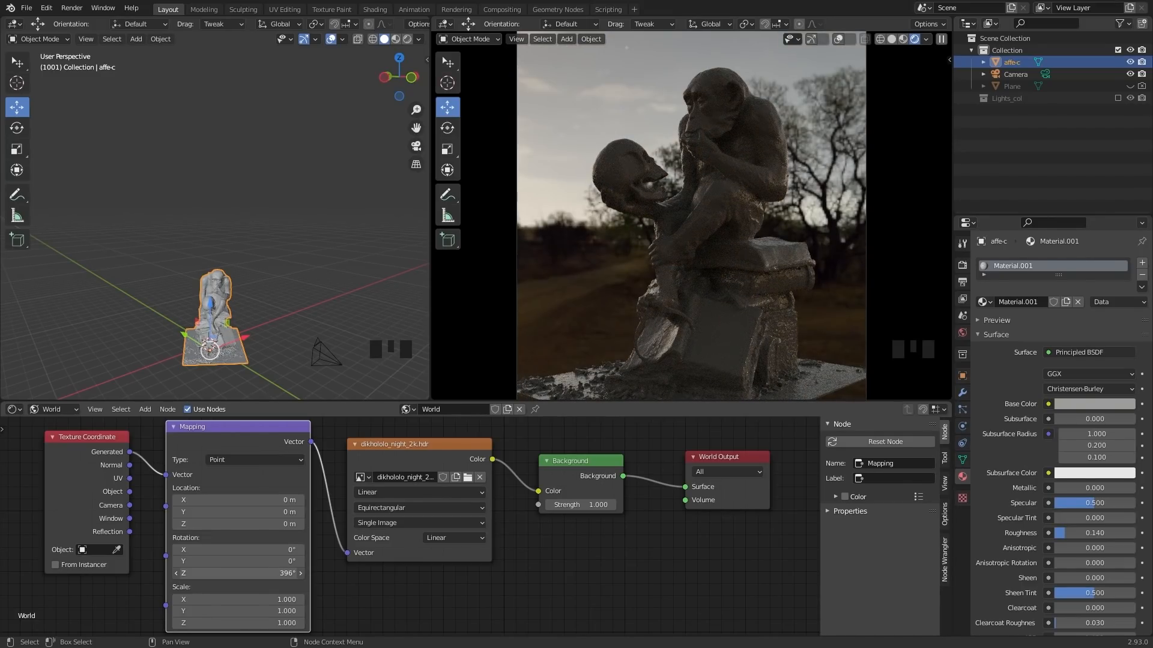
{"action": "left_click_drag", "start_coordinate": [287, 574], "coordinate": [303, 574]}
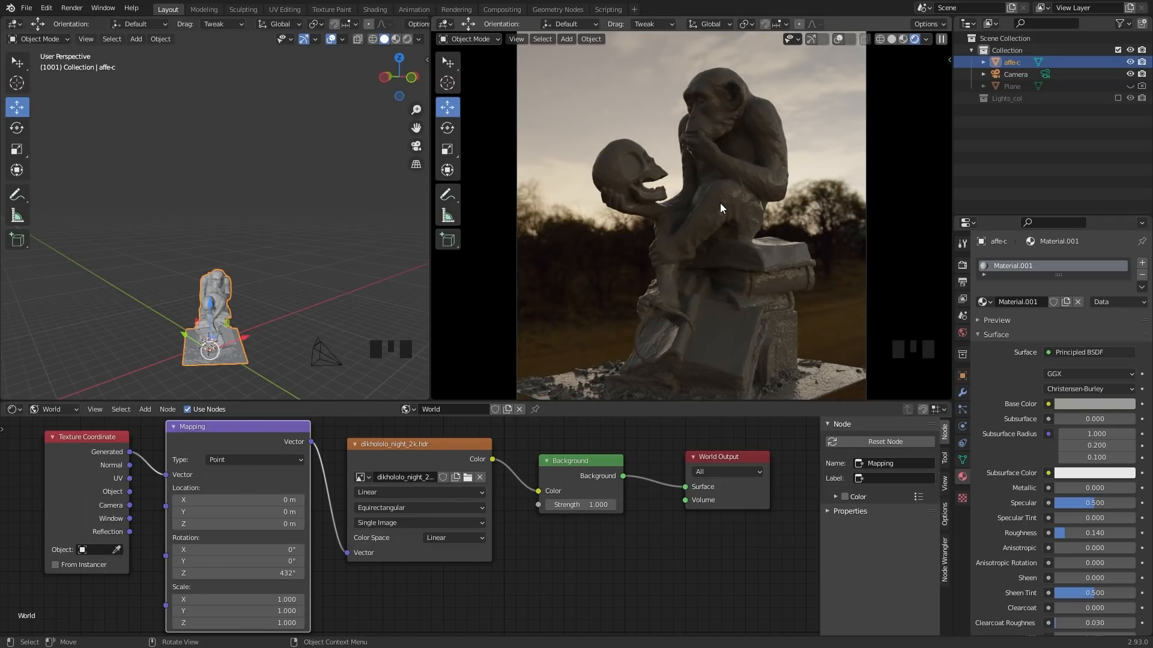
Toggle the Lights_col collection on and off to compare the statue with and without the Area lights, leaving it enabled
{"action": "left_click", "coordinate": [1119, 98]}
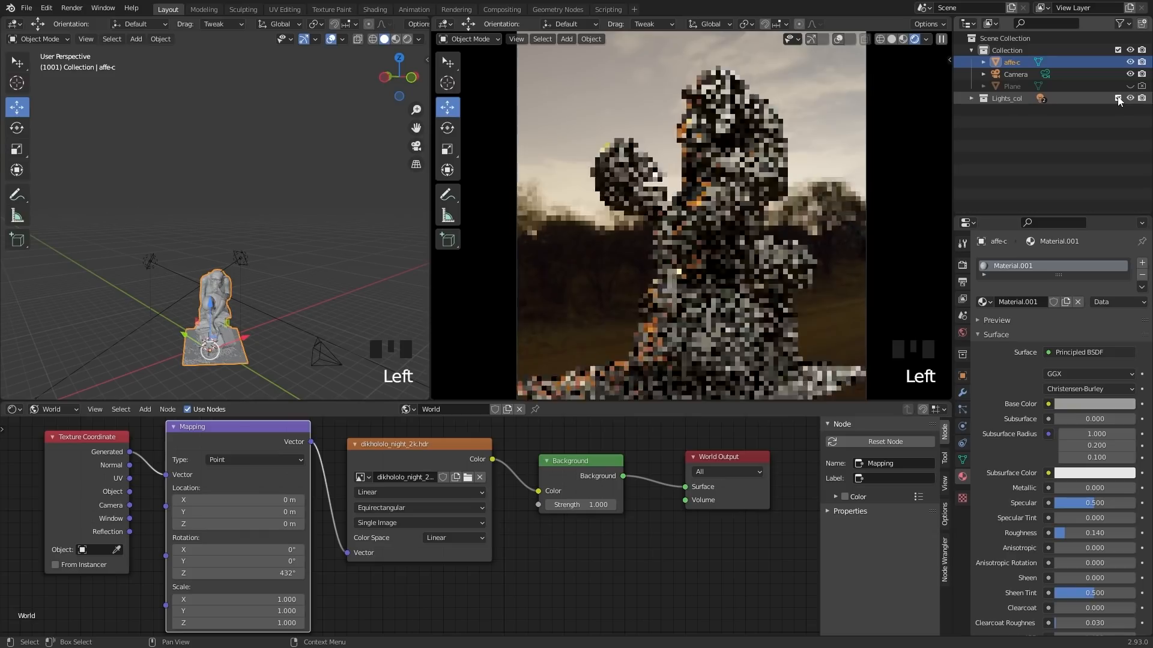
{"action": "left_click", "coordinate": [1120, 98]}
{"action": "left_click", "coordinate": [1119, 98]}
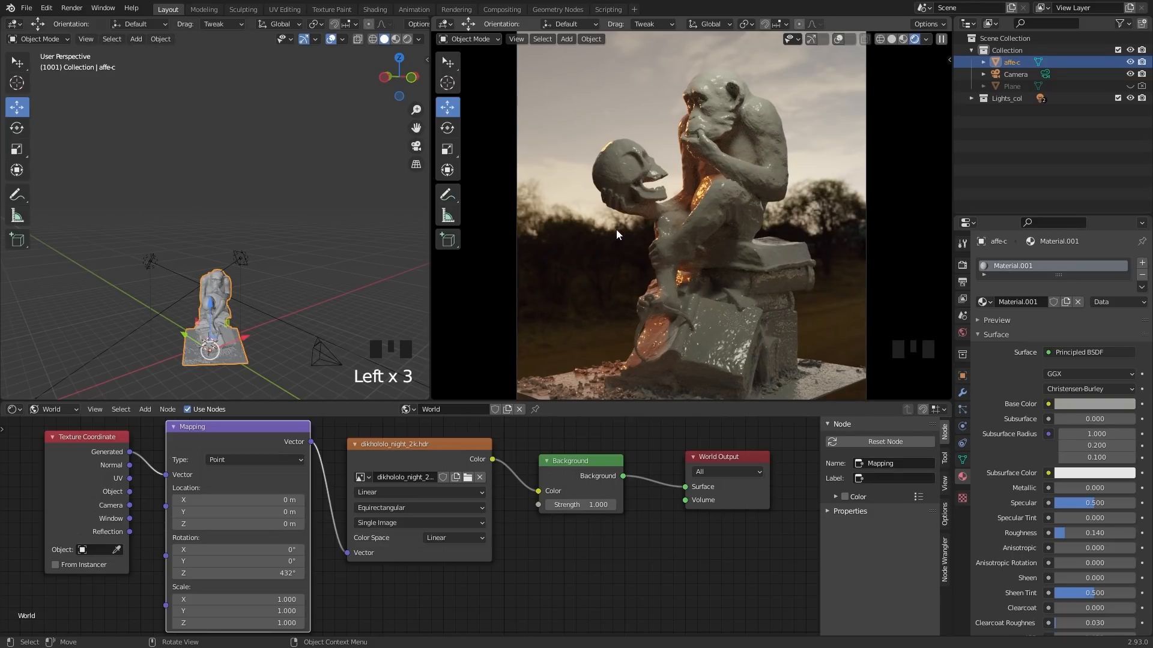
{"action": "left_click", "coordinate": [1118, 98]}
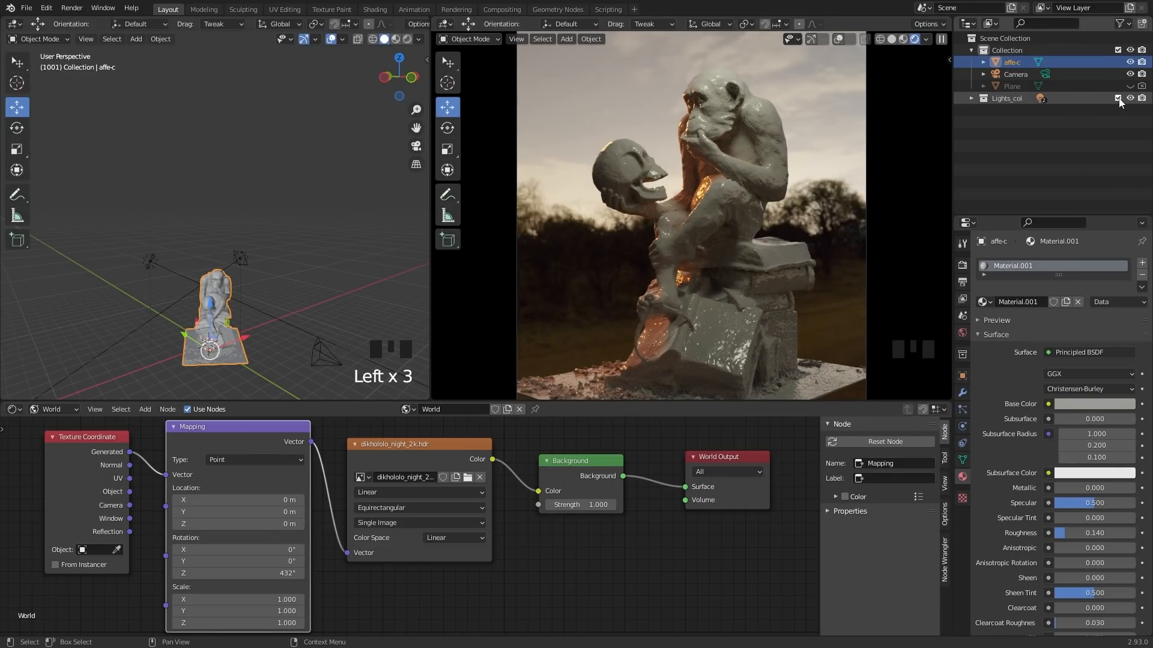
{"action": "left_click", "coordinate": [1118, 98]}
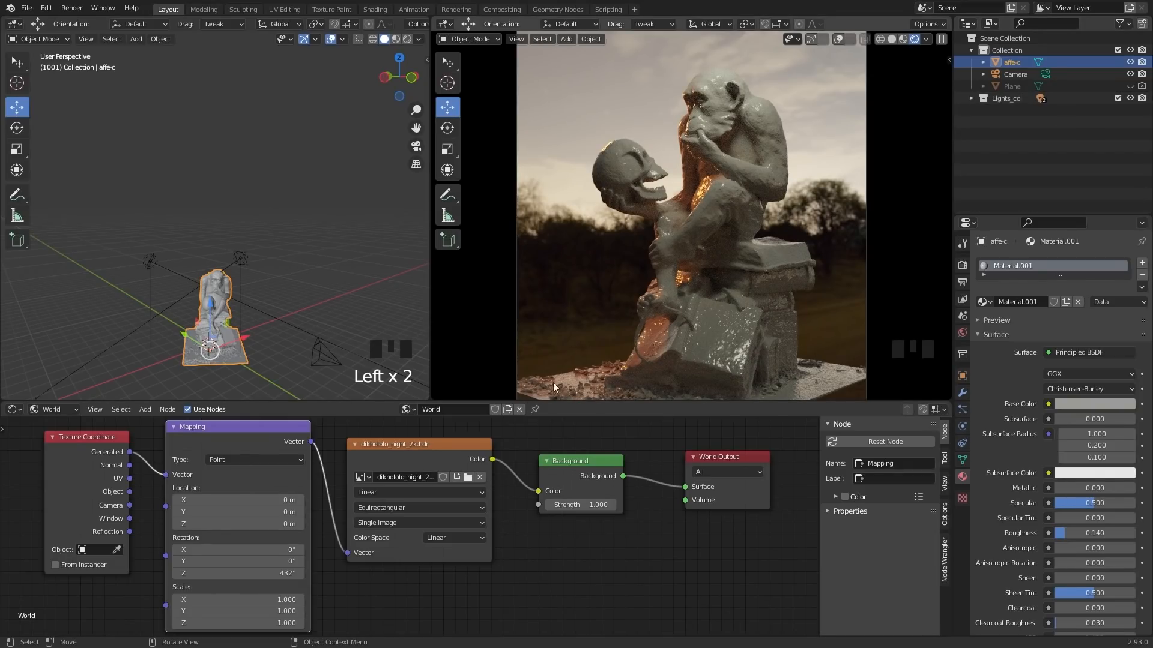
Try a Background strength of 0.400 with the lights on and off, and restore the strength to 1.000 with Lights_col excluded
{"action": "left_click_drag", "start_coordinate": [600, 504], "coordinate": [577, 504]}
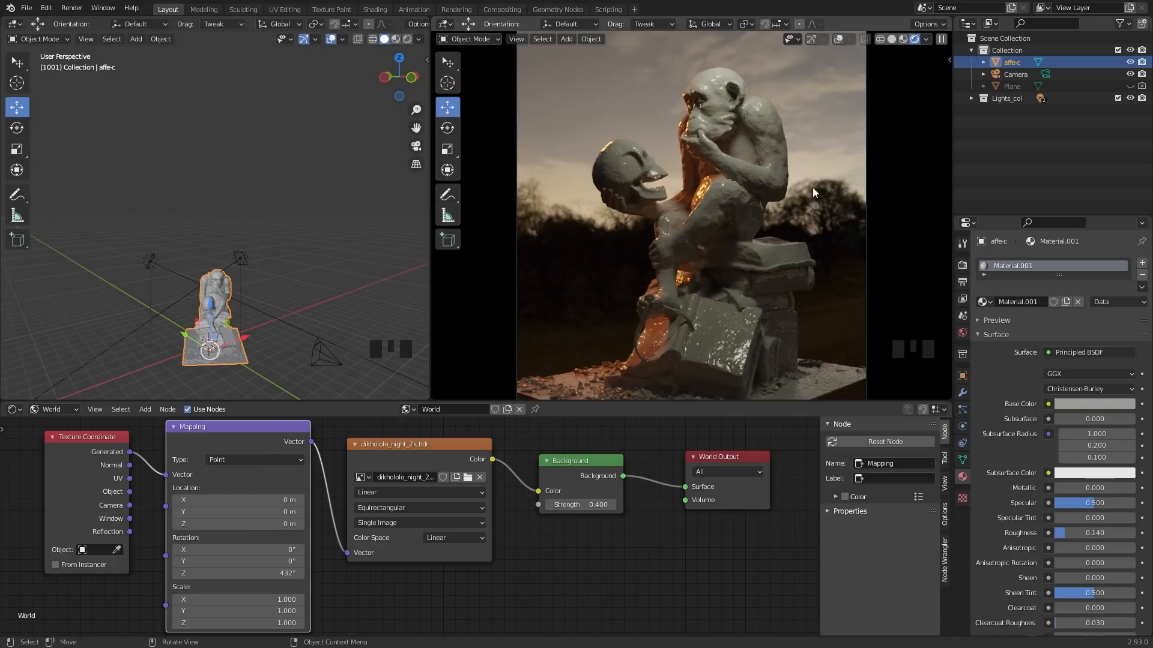
{"action": "left_click", "coordinate": [1117, 98]}
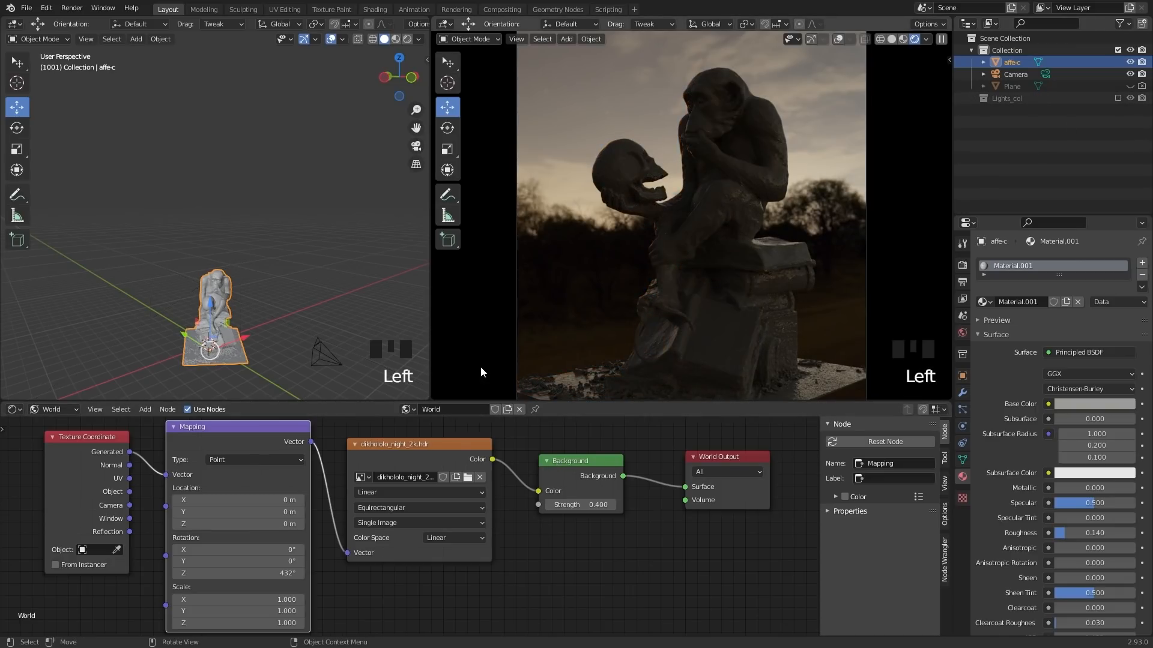
{"action": "double_click", "coordinate": [588, 505]}
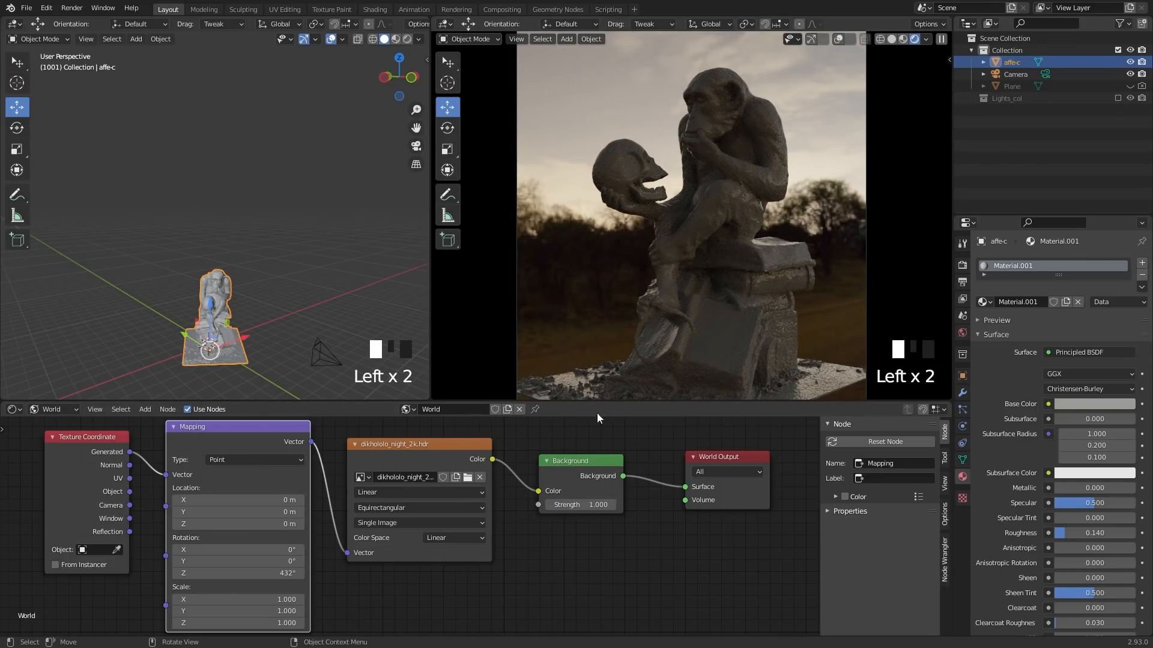
Enlarge the node editor area and fit the whole camera frame into the rendered viewport
{"action": "left_click_drag", "start_coordinate": [564, 402], "coordinate": [574, 336]}
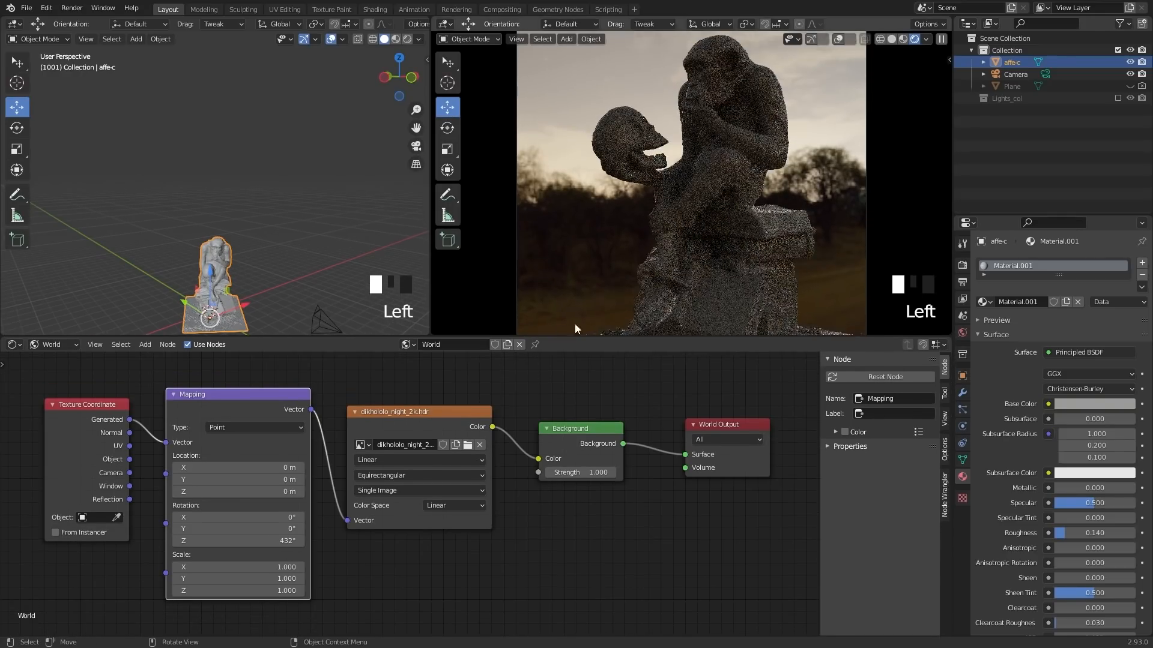
{"action": "scroll", "coordinate": [638, 218], "scroll_direction": "down", "scroll_amount": 1}
{"action": "scroll", "coordinate": [700, 212], "scroll_direction": "up", "scroll_amount": 1}
{"action": "key", "text": "q"}
{"action": "left_click", "coordinate": [667, 212]}
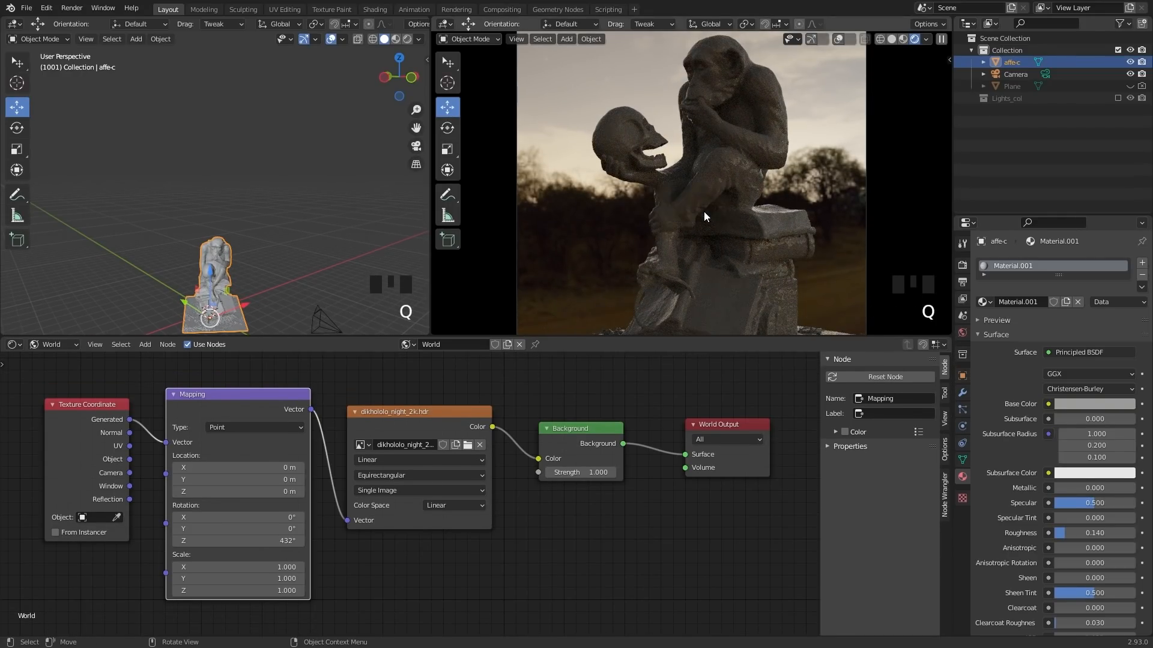
{"action": "scroll", "coordinate": [703, 212], "scroll_direction": "down", "scroll_amount": 2}
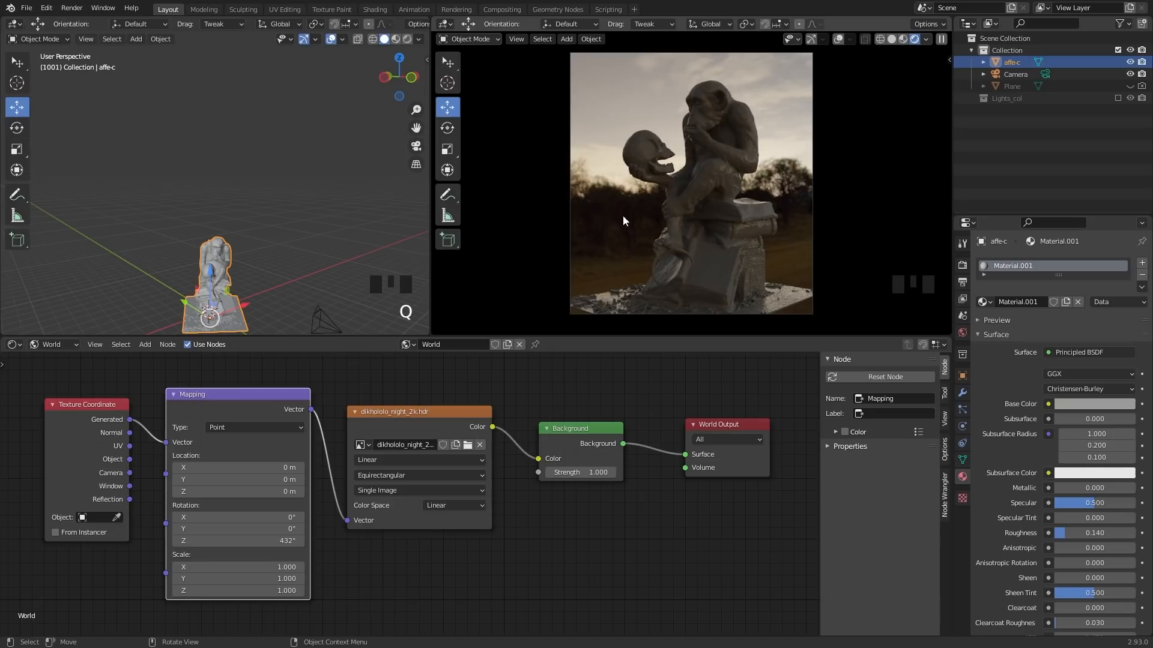
Move the World Output and Background nodes farther from the Environment Texture node to free up space
{"action": "middle_click_drag", "start_coordinate": [382, 587], "coordinate": [464, 553]}
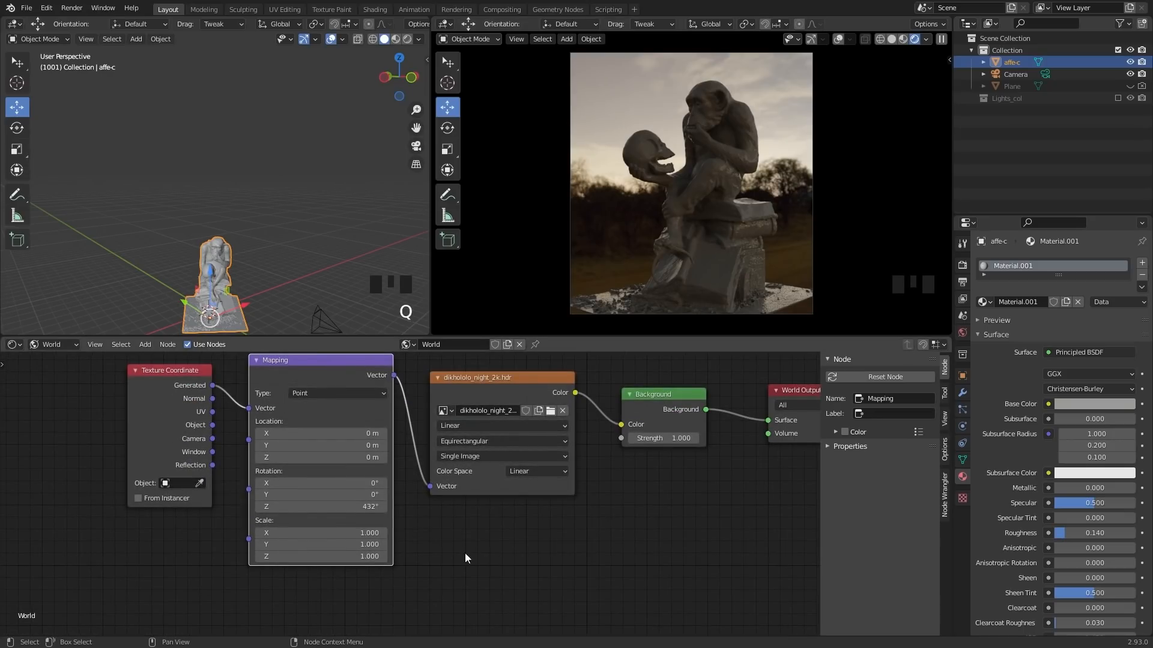
{"action": "middle_click_drag", "start_coordinate": [665, 505], "coordinate": [554, 575]}
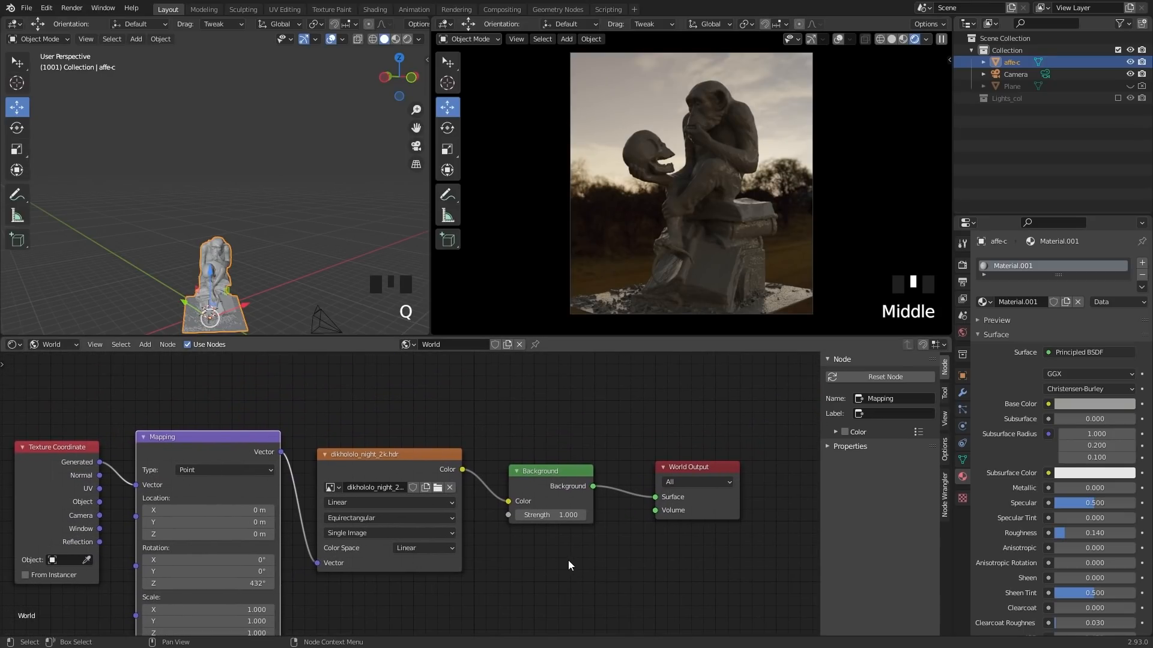
{"action": "scroll", "coordinate": [568, 560], "scroll_direction": "down", "scroll_amount": 2}
{"action": "left_click_drag", "start_coordinate": [637, 475], "coordinate": [713, 472]}
{"action": "left_click_drag", "start_coordinate": [516, 474], "coordinate": [574, 470]}
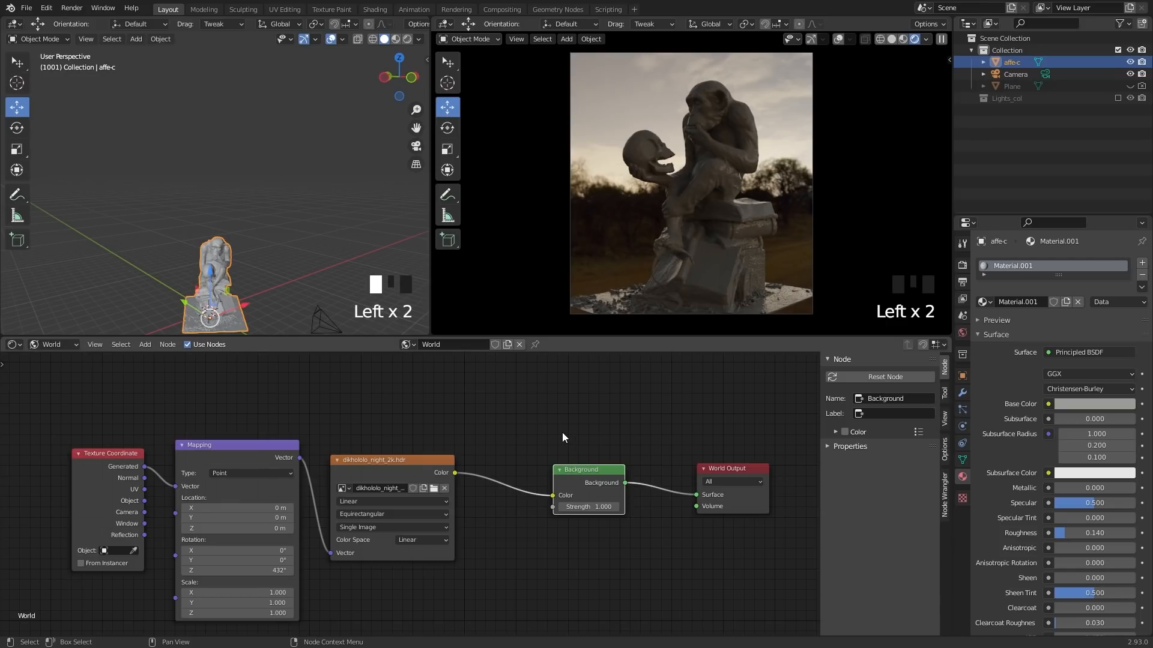
{"action": "left_click", "coordinate": [562, 434]}
Add a Light Path node above the Environment Texture and Background nodes
{"action": "middle_click_drag", "start_coordinate": [545, 424], "coordinate": [546, 434]}
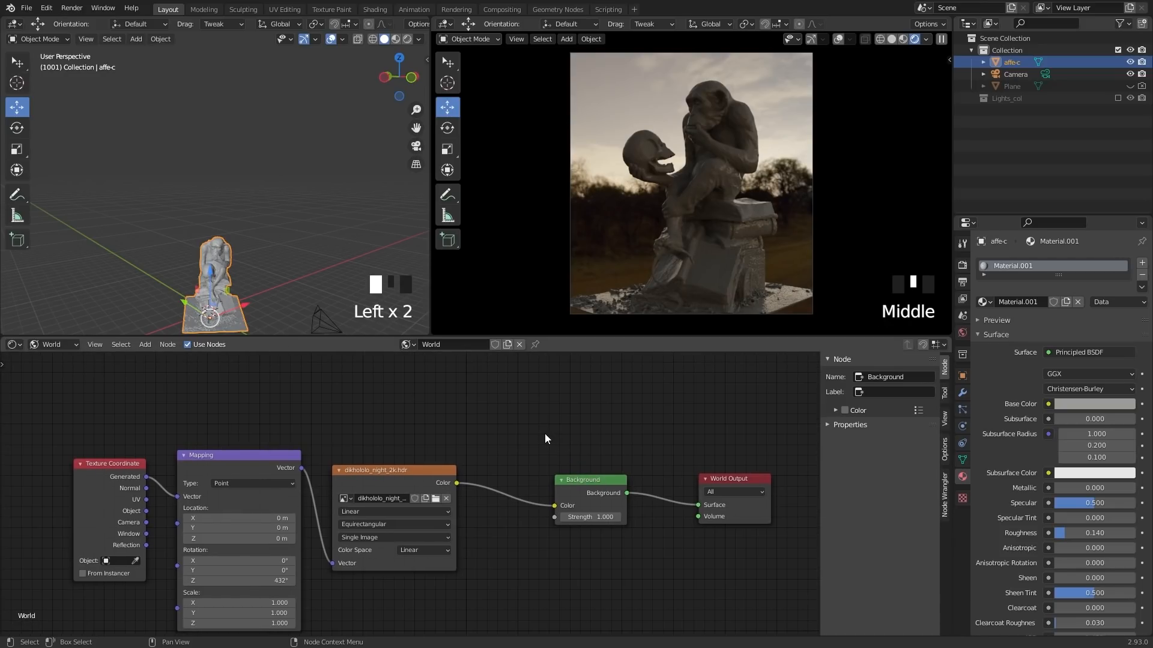
{"action": "key", "text": "shift+a"}
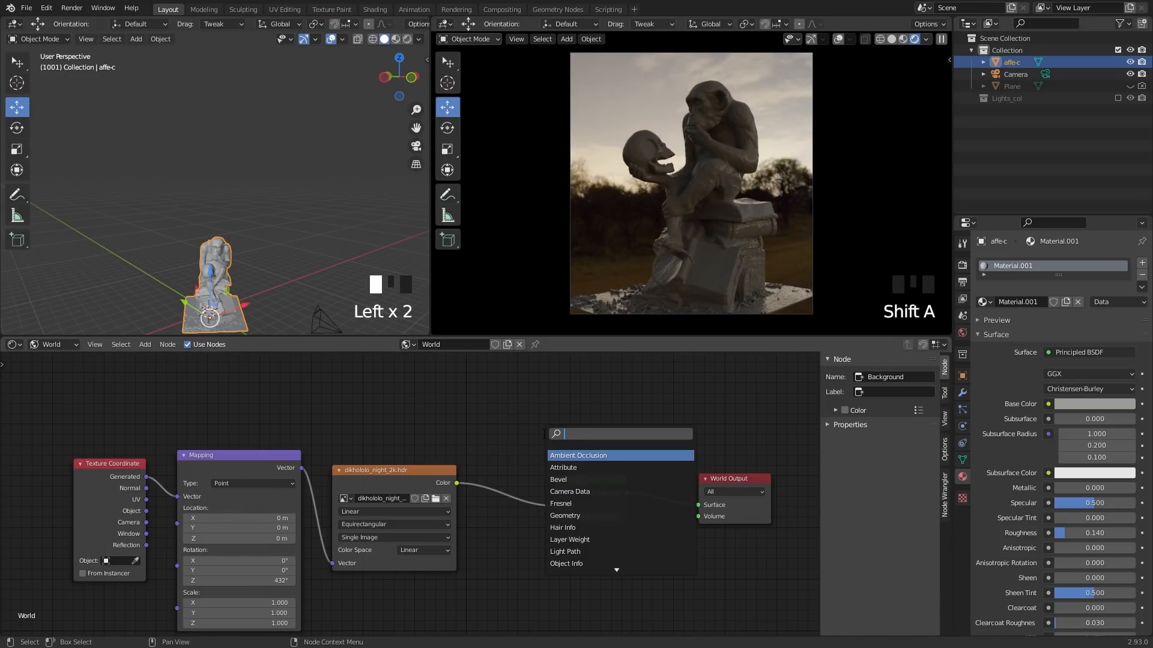
{"action": "type", "text": "light"}
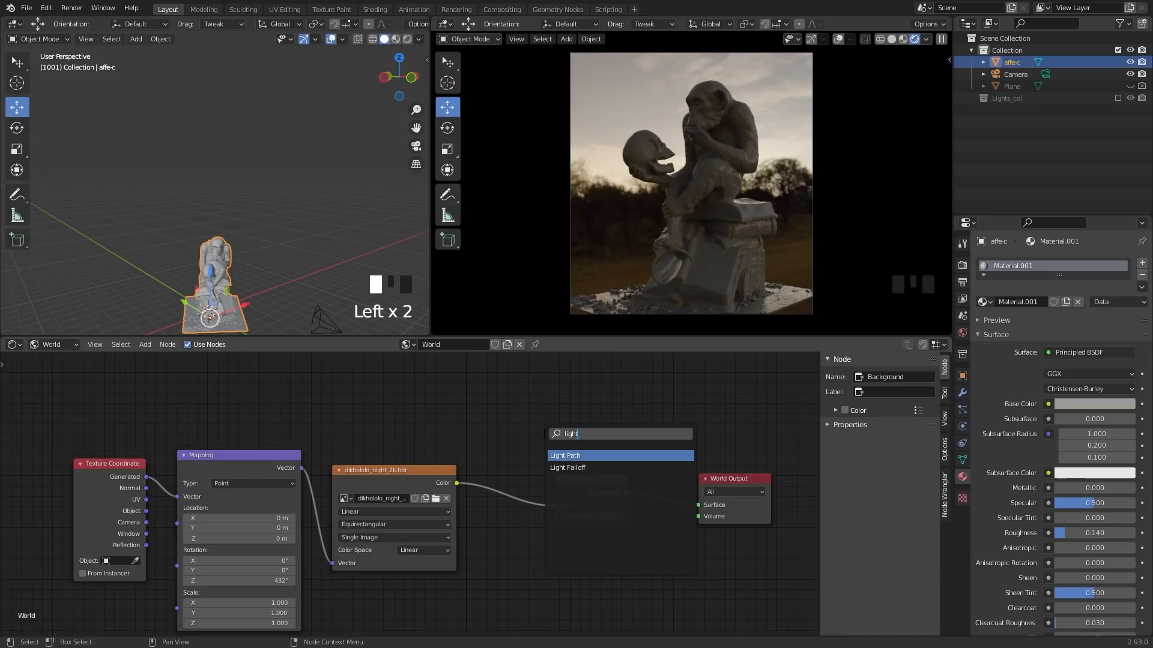
{"action": "key", "text": "Return"}
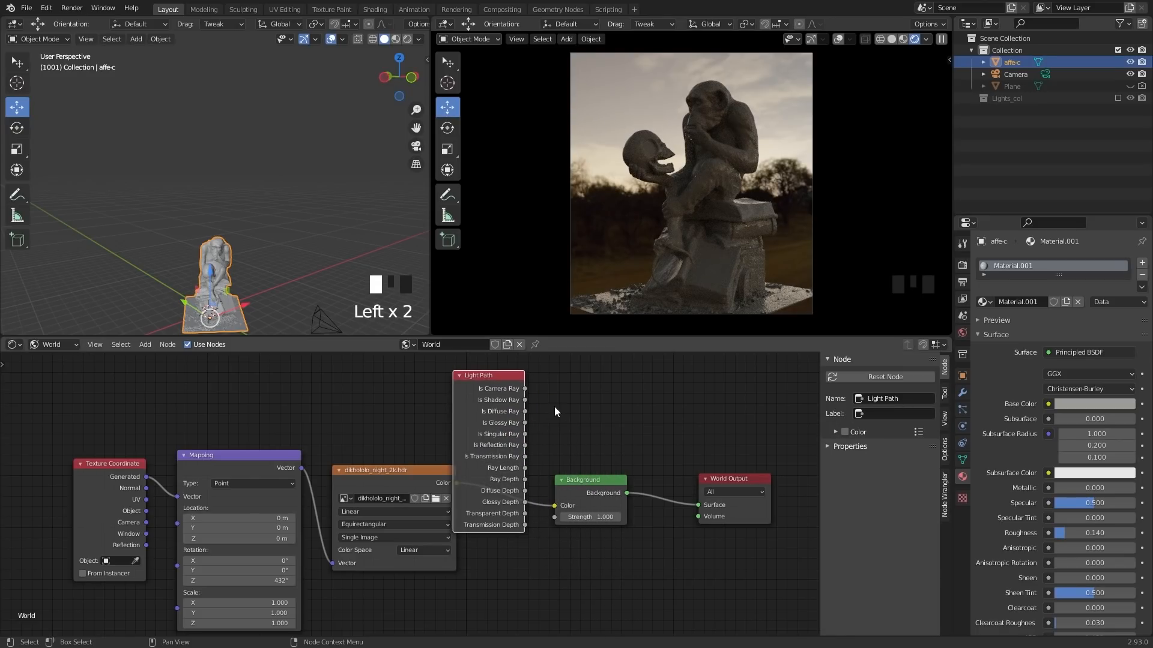
{"action": "middle_click_drag", "start_coordinate": [516, 373], "coordinate": [512, 428]}
{"action": "left_click", "coordinate": [512, 426]}
{"action": "left_click", "coordinate": [512, 427]}
{"action": "left_click", "coordinate": [597, 443]}
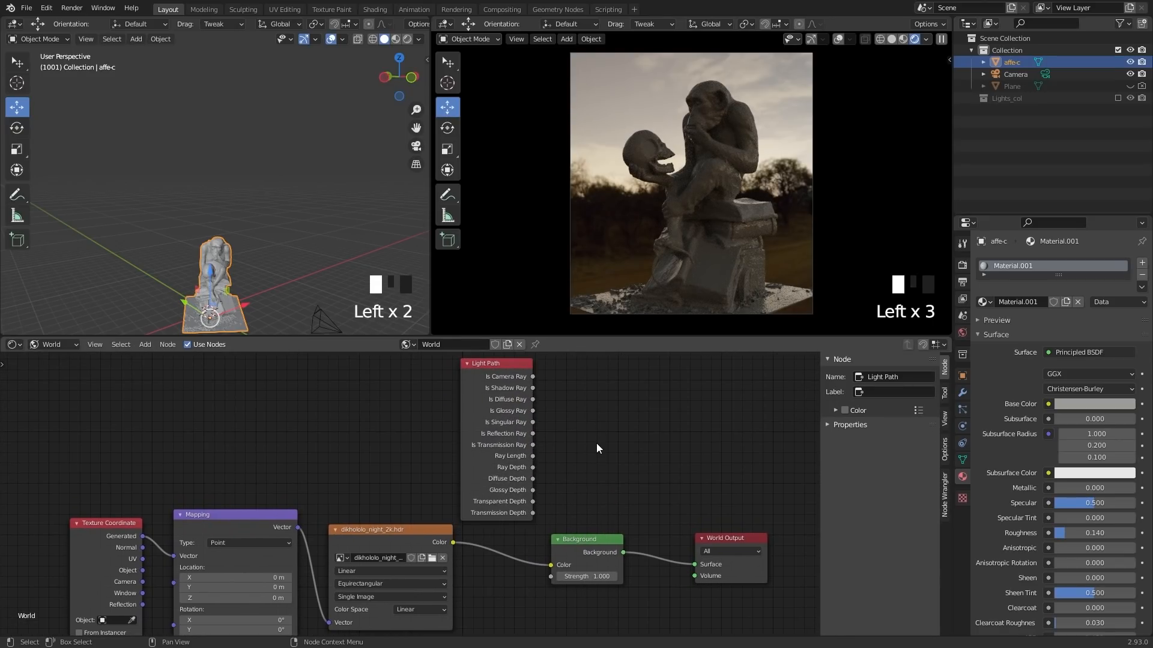
Add a Mix Shader node above the Background node, beside the Light Path node
{"action": "key", "text": "shift+a"}
{"action": "type", "text": "mix"}
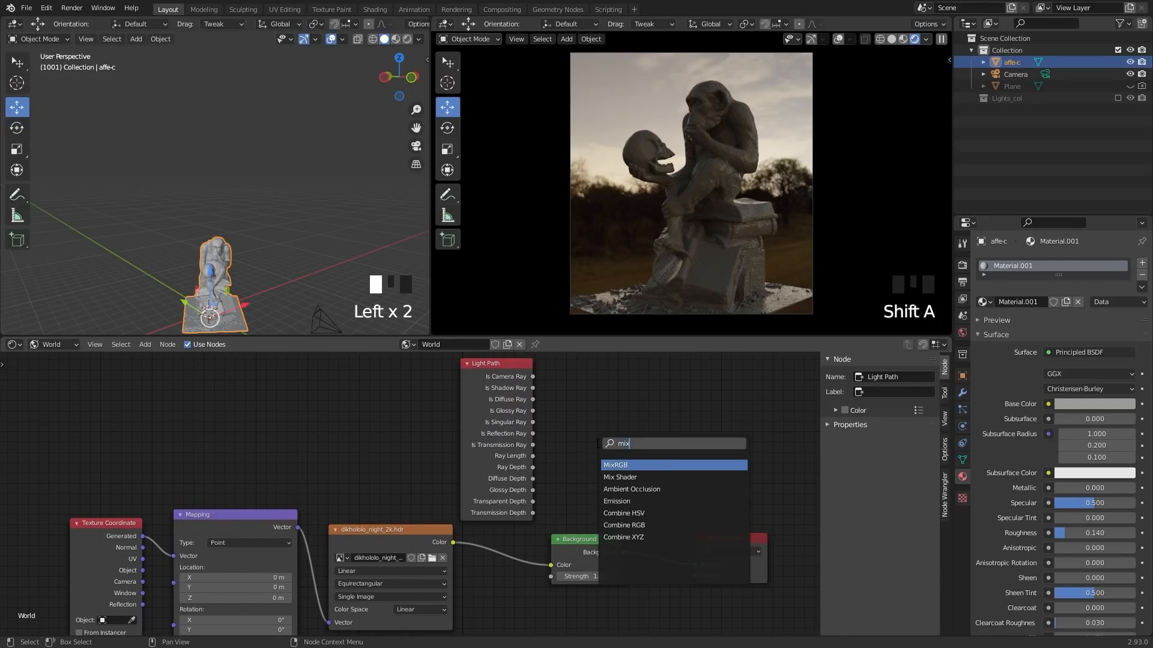
{"action": "key", "text": "Down"}
{"action": "key", "text": "Return"}
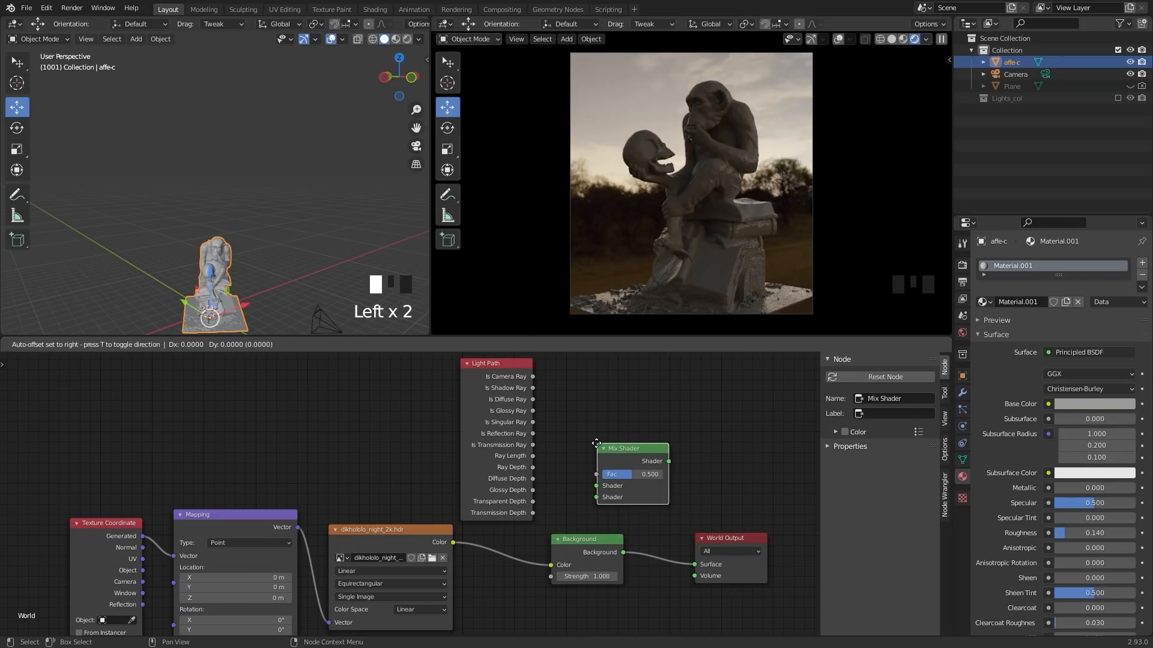
{"action": "left_click", "coordinate": [594, 442]}
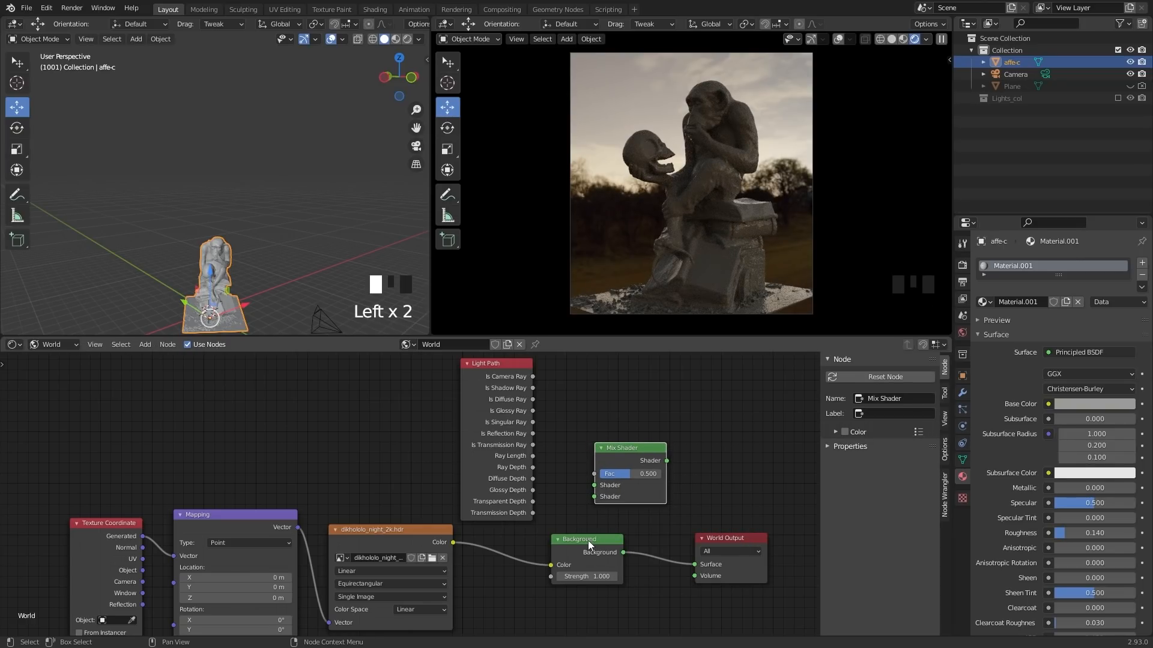
Link the environment texture's Color and the Background output to the Mix Shader's two Shader inputs, and its output to the World Output Surface
{"action": "left_click_drag", "start_coordinate": [589, 544], "coordinate": [603, 564]}
{"action": "left_click", "coordinate": [387, 533]}
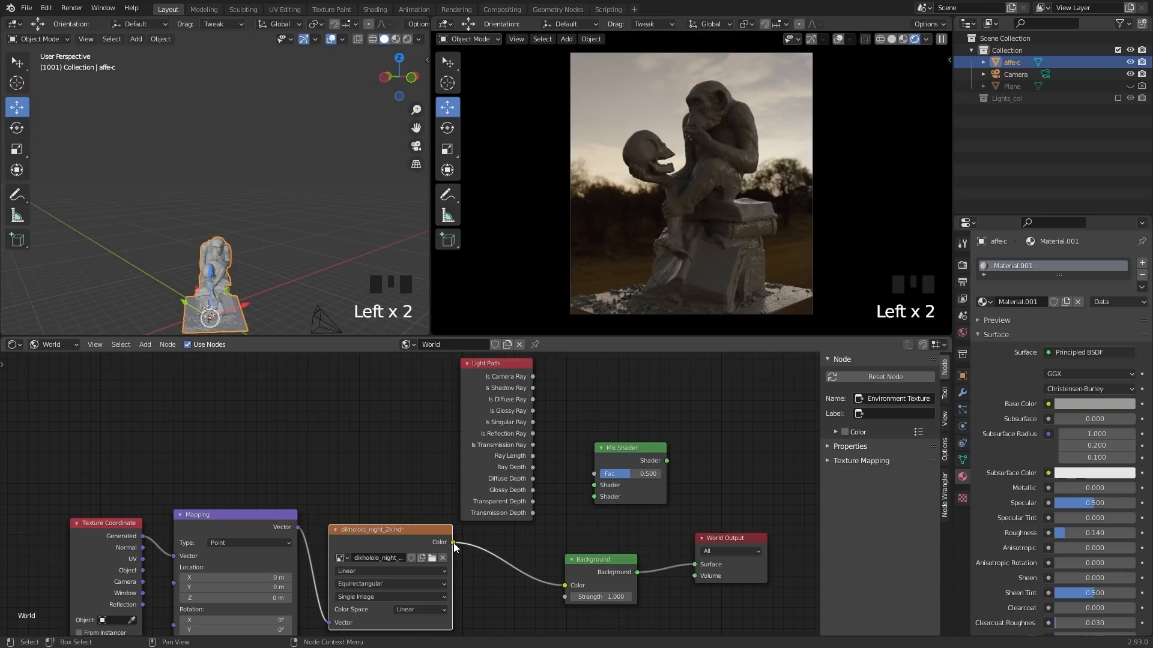
{"action": "left_click_drag", "start_coordinate": [453, 543], "coordinate": [593, 486]}
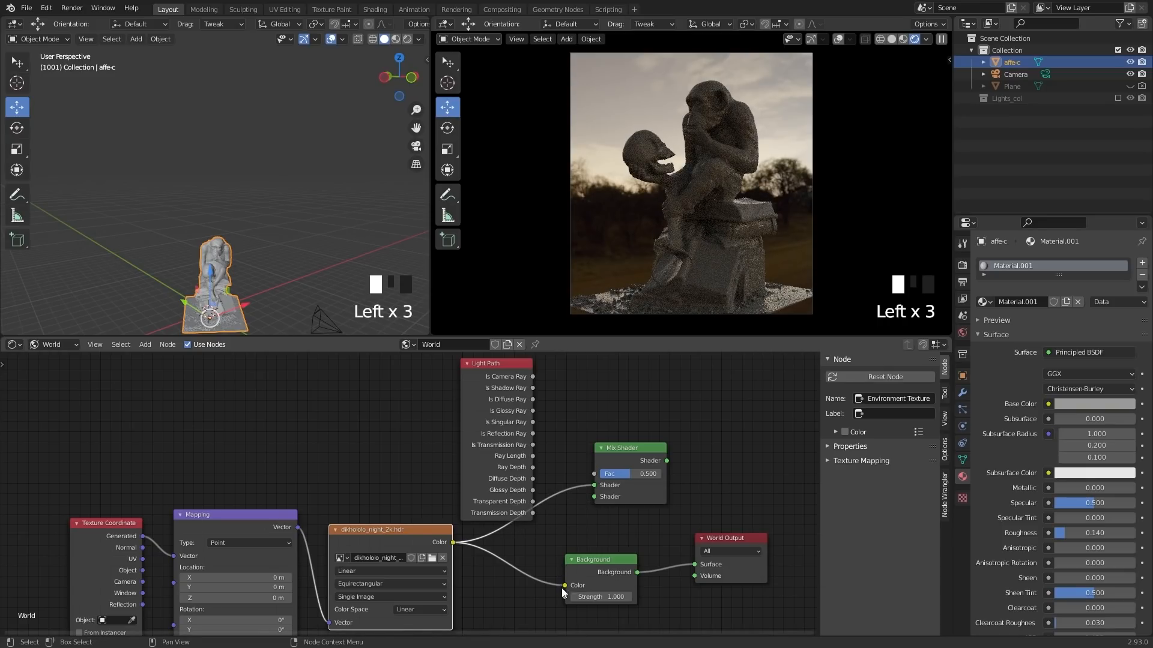
{"action": "left_click_drag", "start_coordinate": [637, 573], "coordinate": [593, 497]}
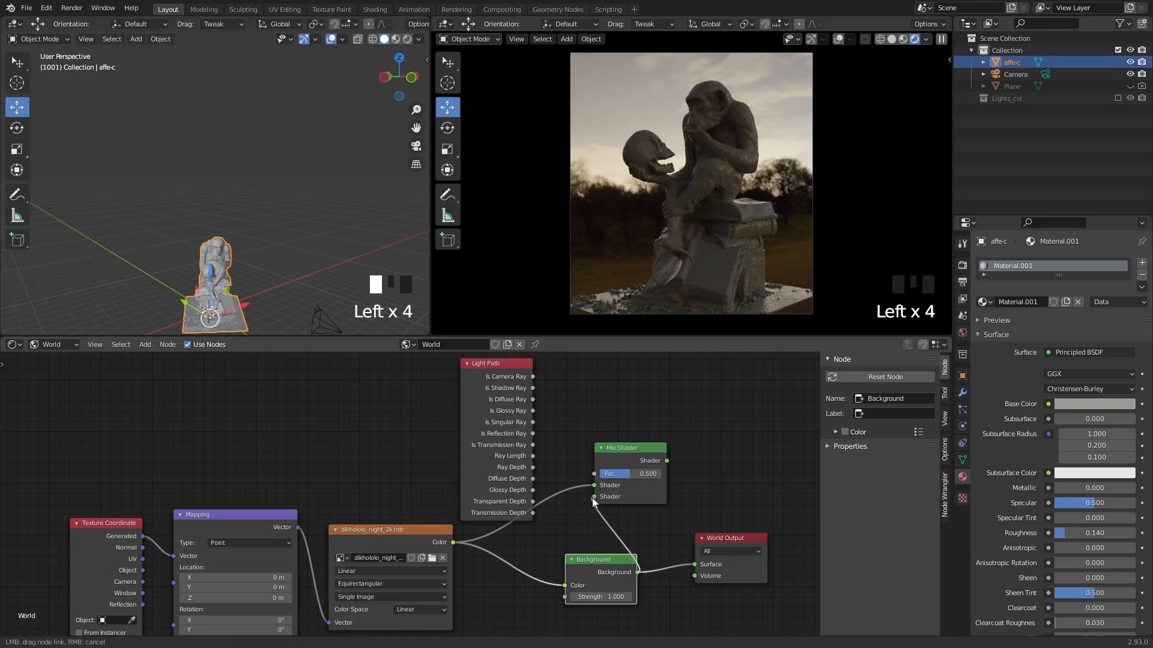
{"action": "left_click_drag", "start_coordinate": [592, 565], "coordinate": [566, 564]}
{"action": "left_click_drag", "start_coordinate": [719, 540], "coordinate": [741, 535]}
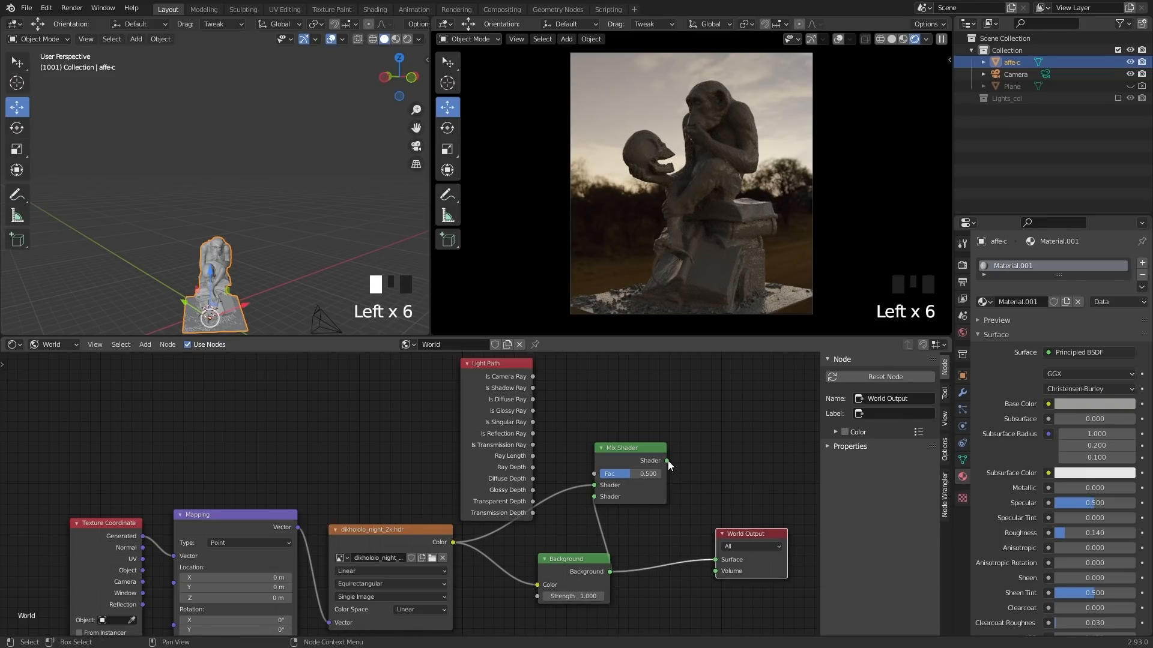
{"action": "left_click_drag", "start_coordinate": [668, 460], "coordinate": [715, 559]}
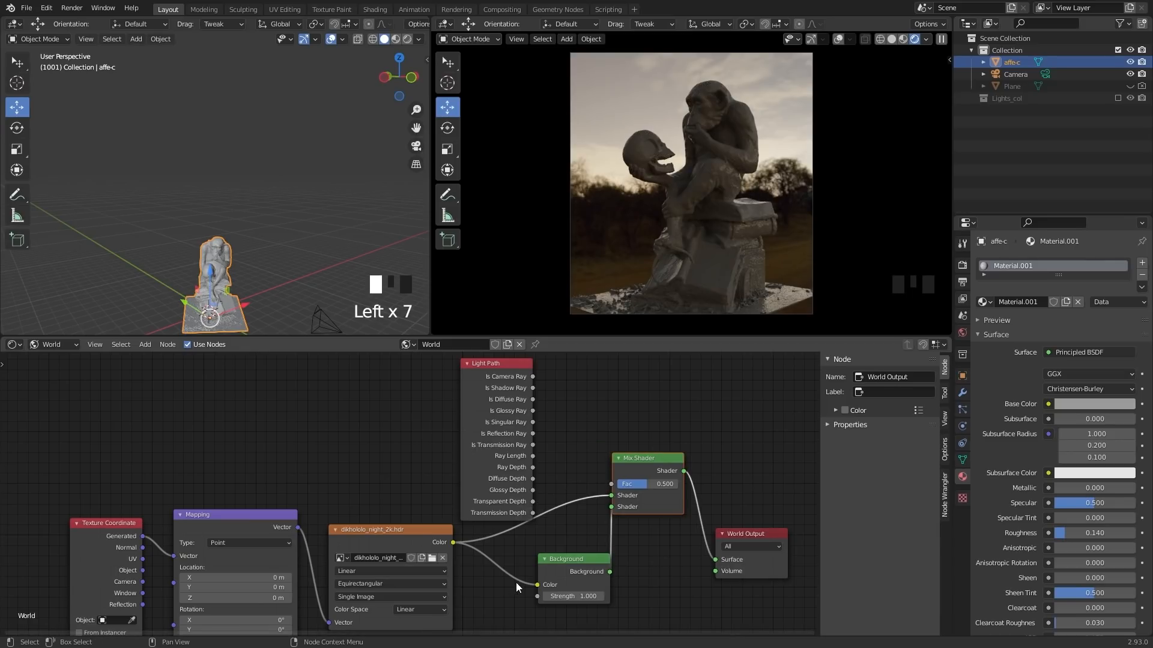
Disconnect the environment texture from the Background color and link the Light Path's Is Camera Ray output to the Mix Shader's Fac
{"action": "left_click", "coordinate": [530, 585]}
{"action": "left_click_drag", "start_coordinate": [531, 585], "coordinate": [520, 574]}
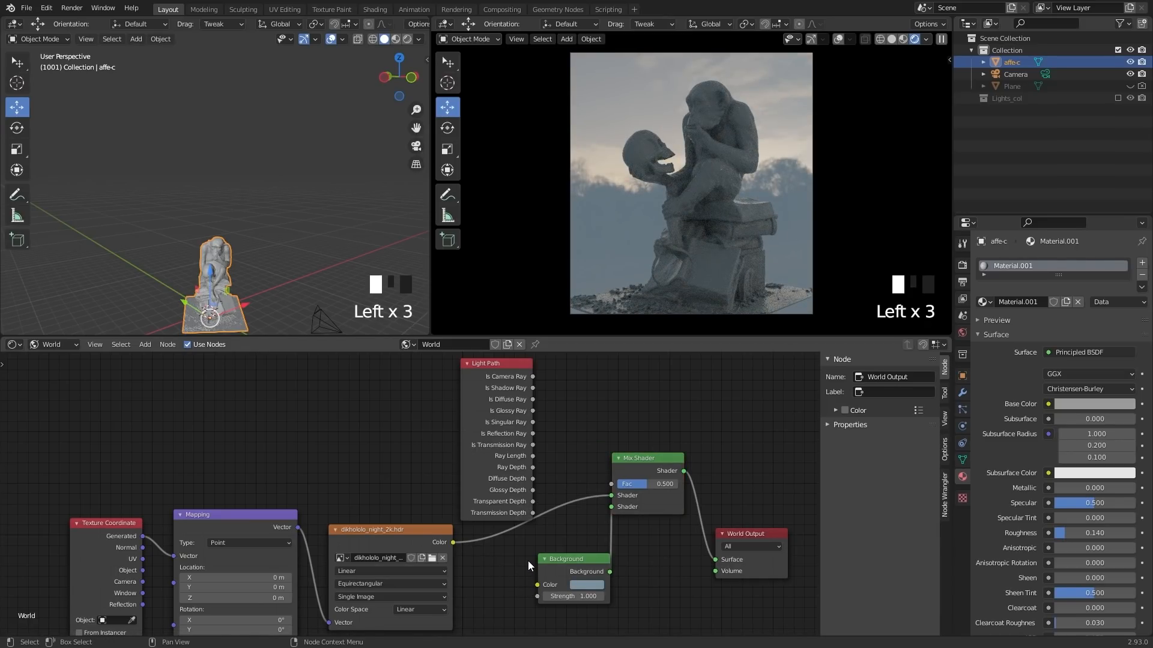
{"action": "mouse_move", "coordinate": [660, 484]}
{"action": "left_mouse_down"}
{"action": "mouse_move", "coordinate": [618, 484]}
{"action": "mouse_move", "coordinate": [660, 485]}
{"action": "left_mouse_up"}
{"action": "left_click", "coordinate": [604, 437]}
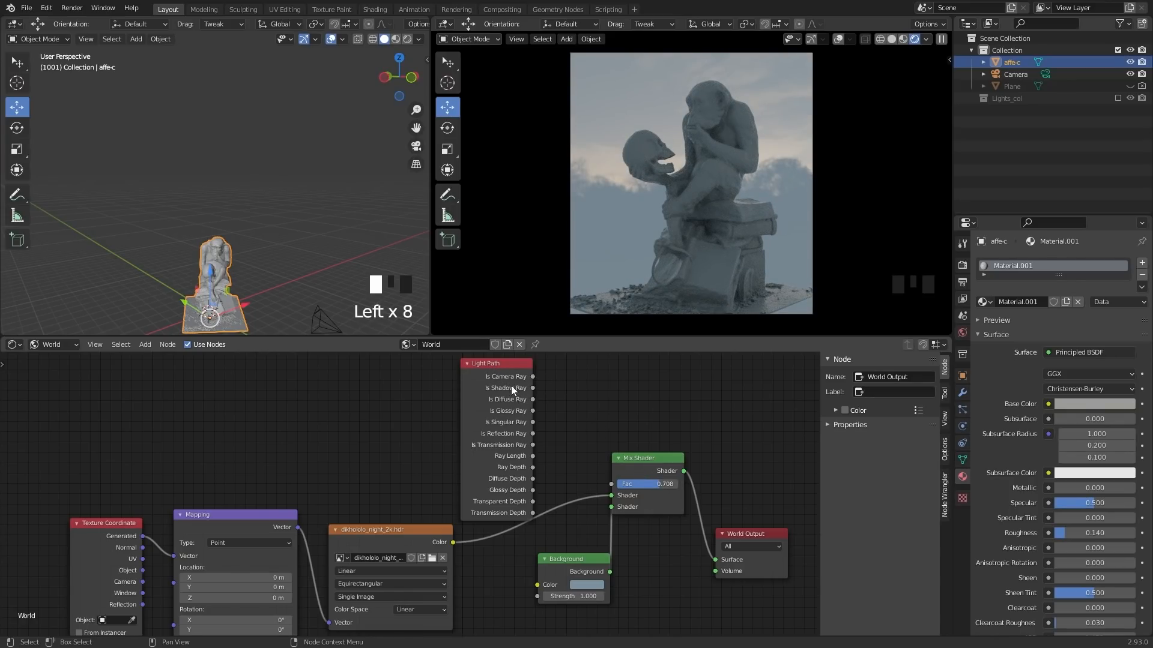
{"action": "left_click_drag", "start_coordinate": [533, 376], "coordinate": [600, 484]}
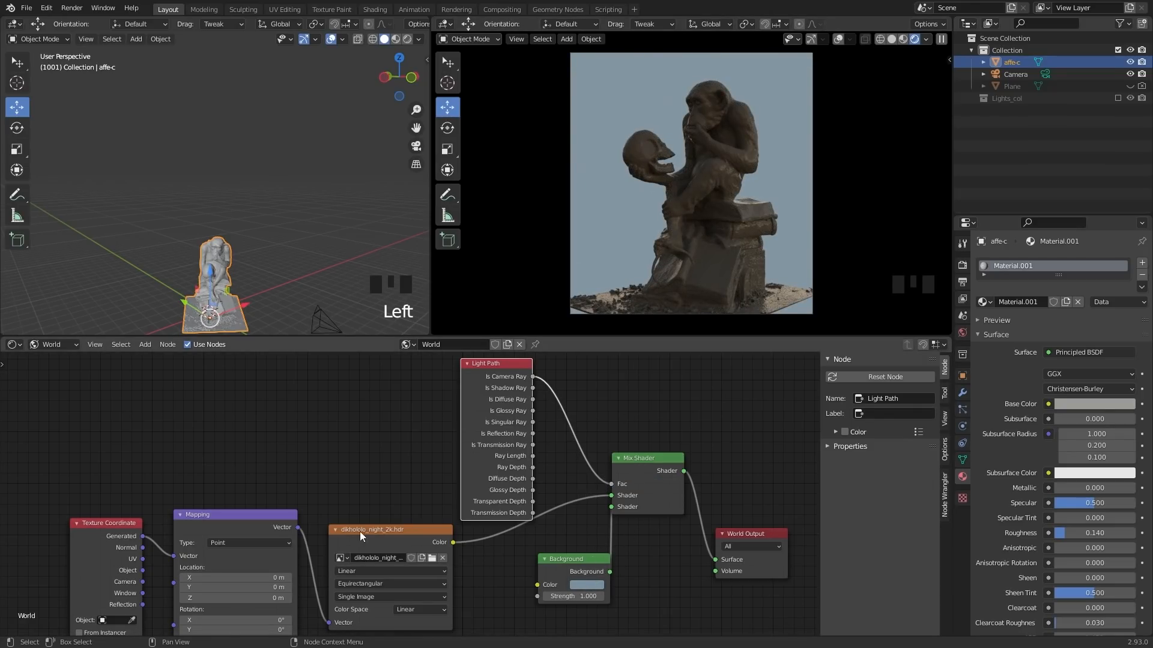
Set the Mapping node's Z rotation to 510° and darken the Background color to a value of about 0.023
{"action": "middle_click_drag", "start_coordinate": [362, 514], "coordinate": [366, 442]}
{"action": "left_click_drag", "start_coordinate": [253, 567], "coordinate": [333, 568]}
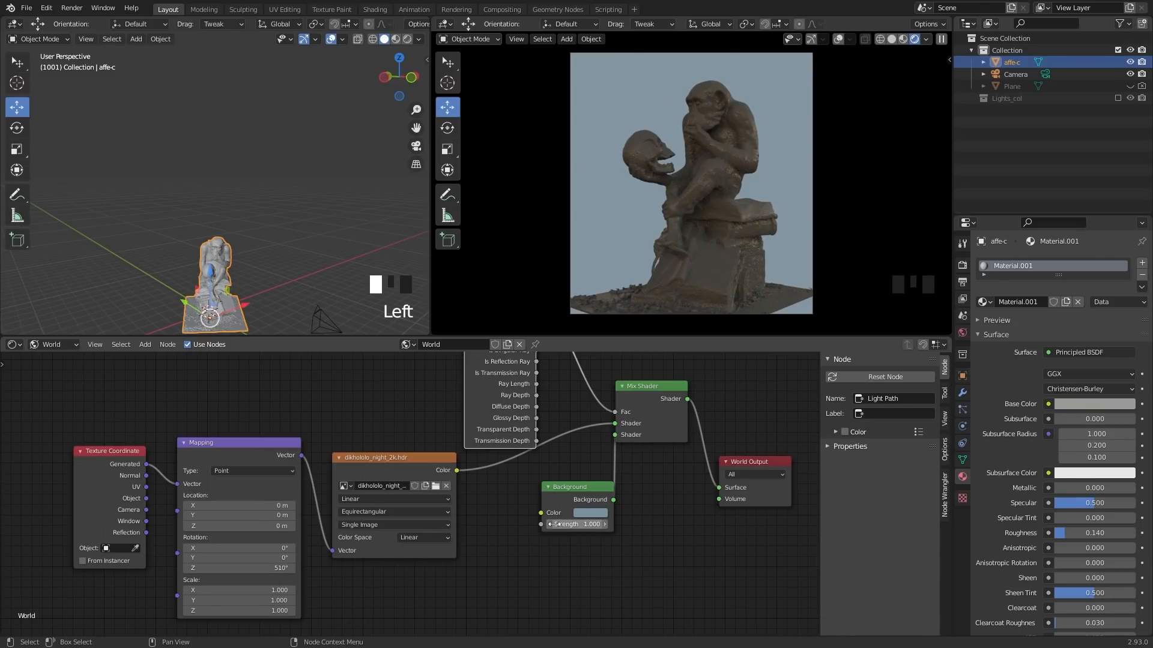
{"action": "middle_click_drag", "start_coordinate": [617, 513], "coordinate": [621, 542]}
{"action": "left_click", "coordinate": [597, 540]}
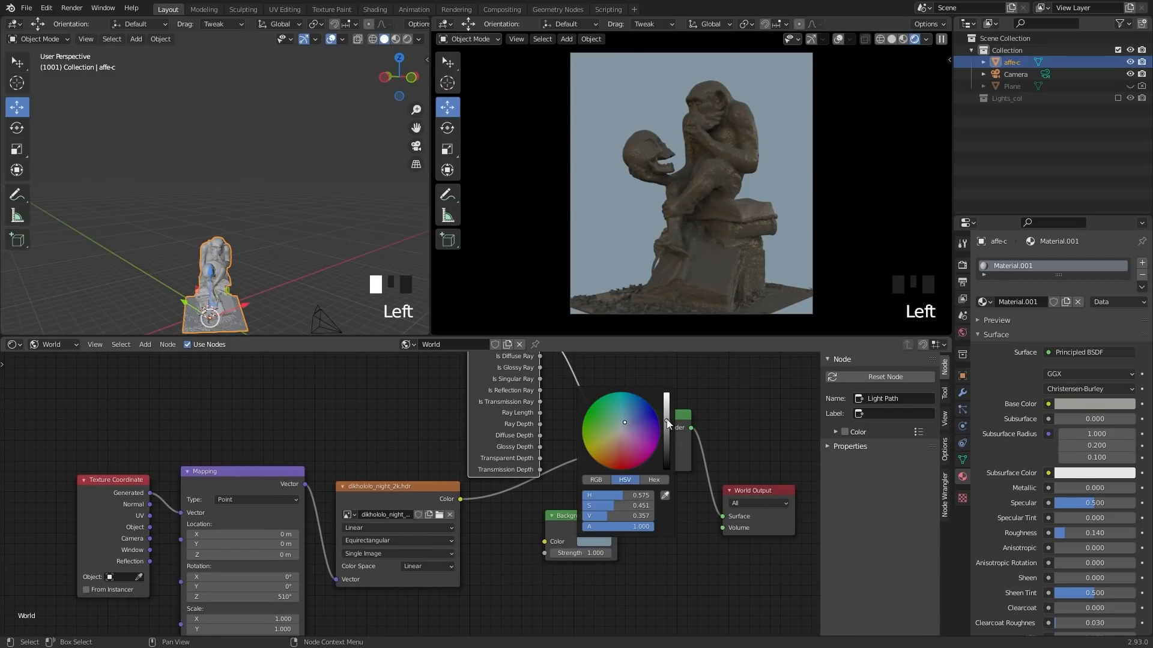
{"action": "left_click_drag", "start_coordinate": [666, 423], "coordinate": [666, 461]}
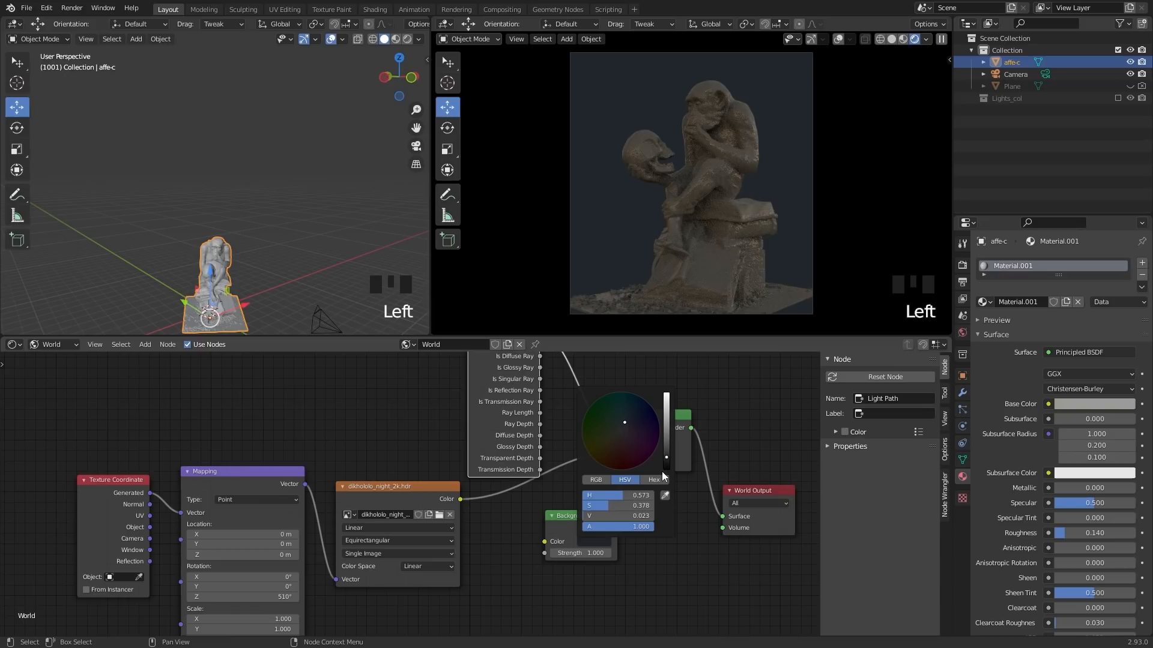
Rotate the environment lighting further by setting the Mapping node's Z rotation to 554°
{"action": "middle_click_drag", "start_coordinate": [245, 566], "coordinate": [263, 548]}
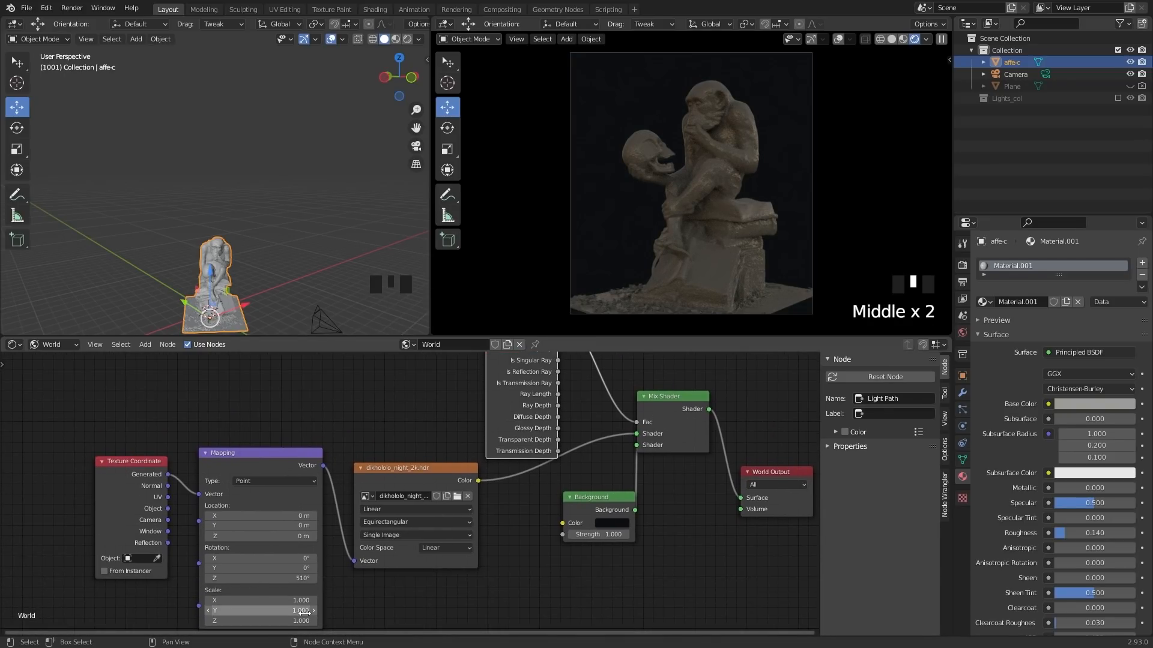
{"action": "left_click_drag", "start_coordinate": [296, 578], "coordinate": [363, 578]}
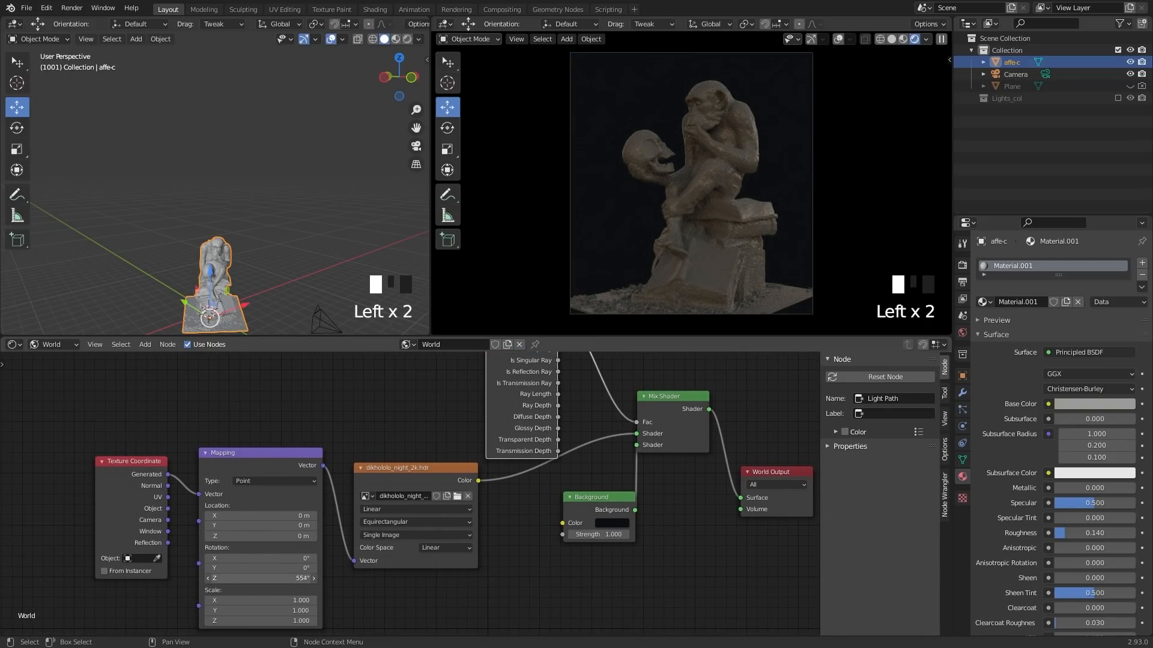